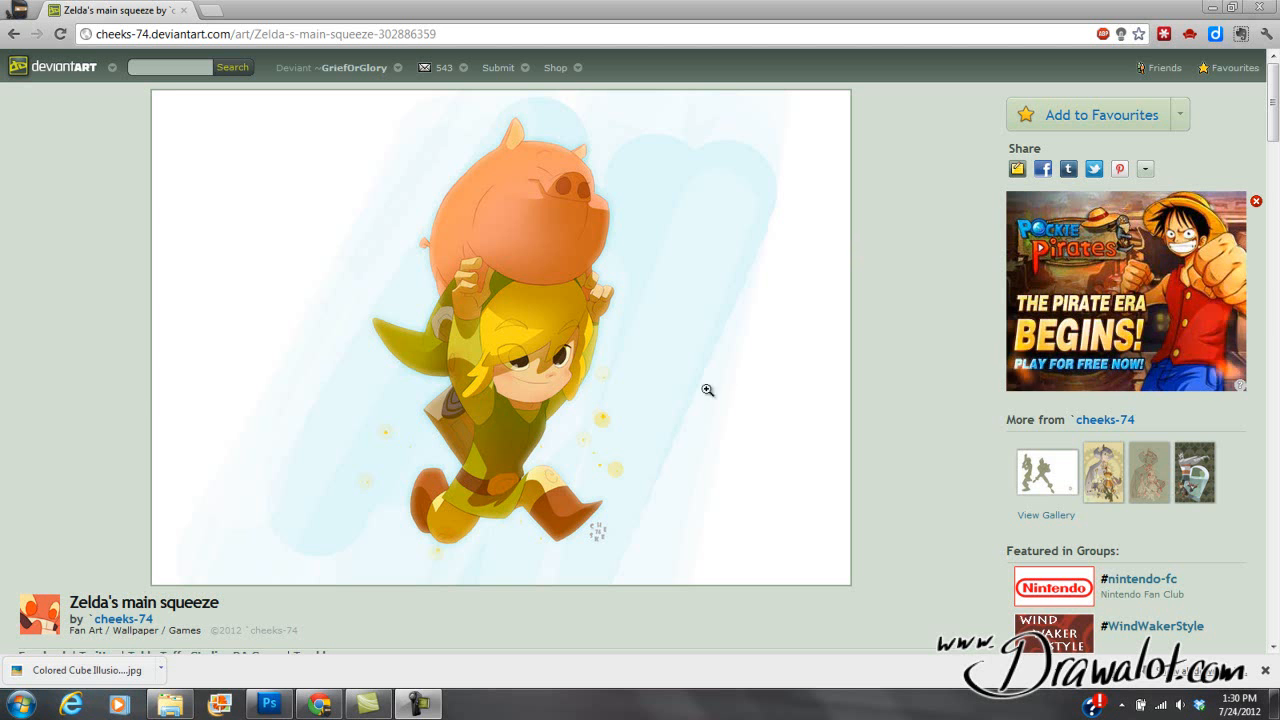
Step: Switch to Photoshop, create a new document and paste the copied screenshot of the artwork page into it
left_click(269, 704)
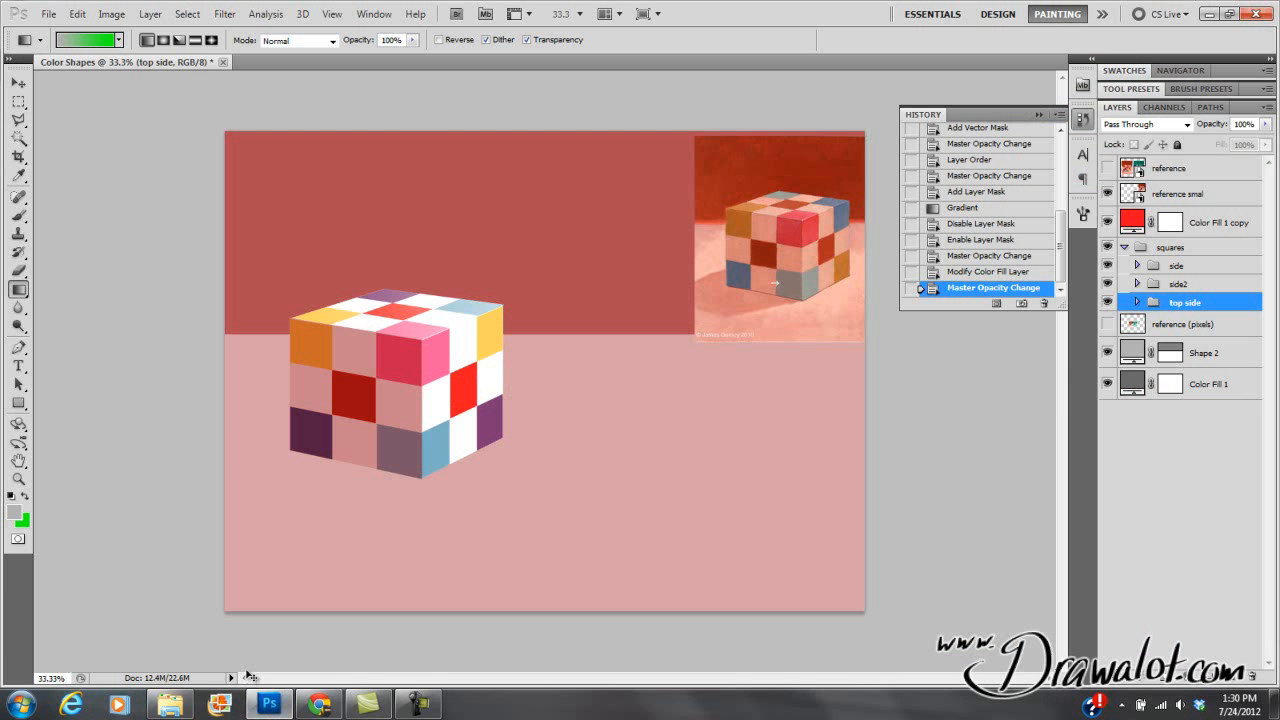
key("ctrl+n")
left_click(770, 178)
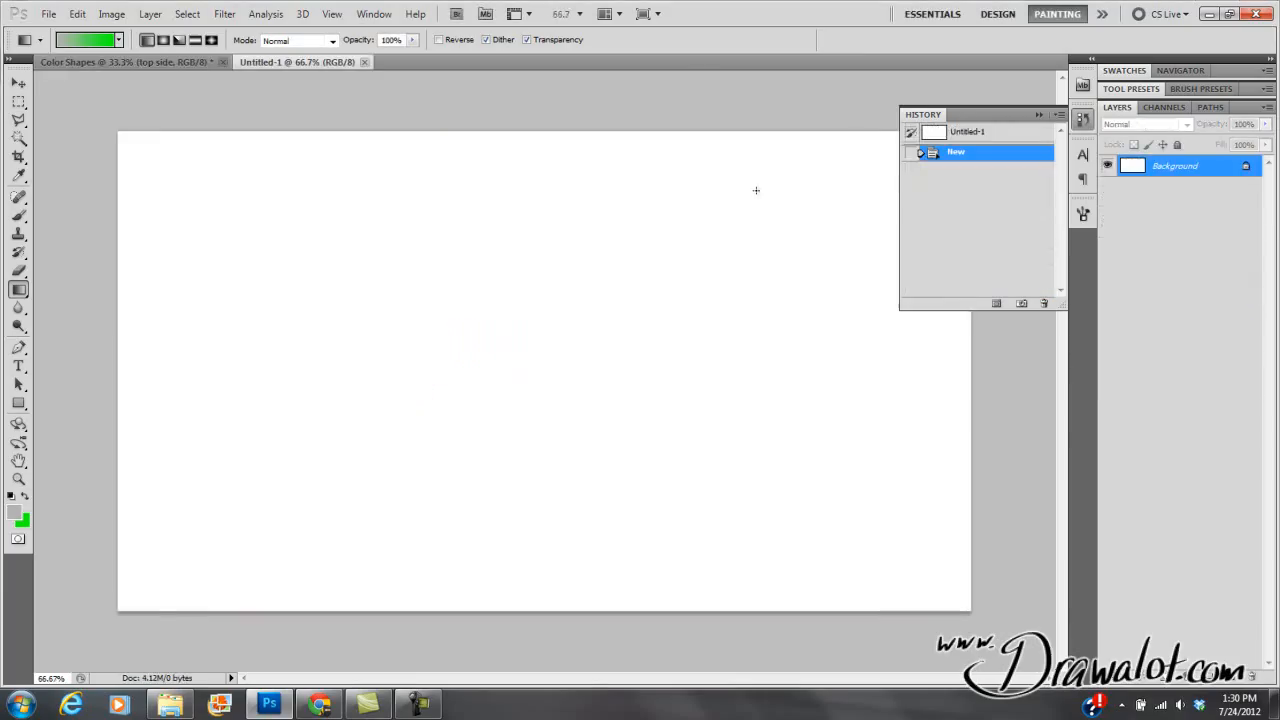
key("ctrl+v")
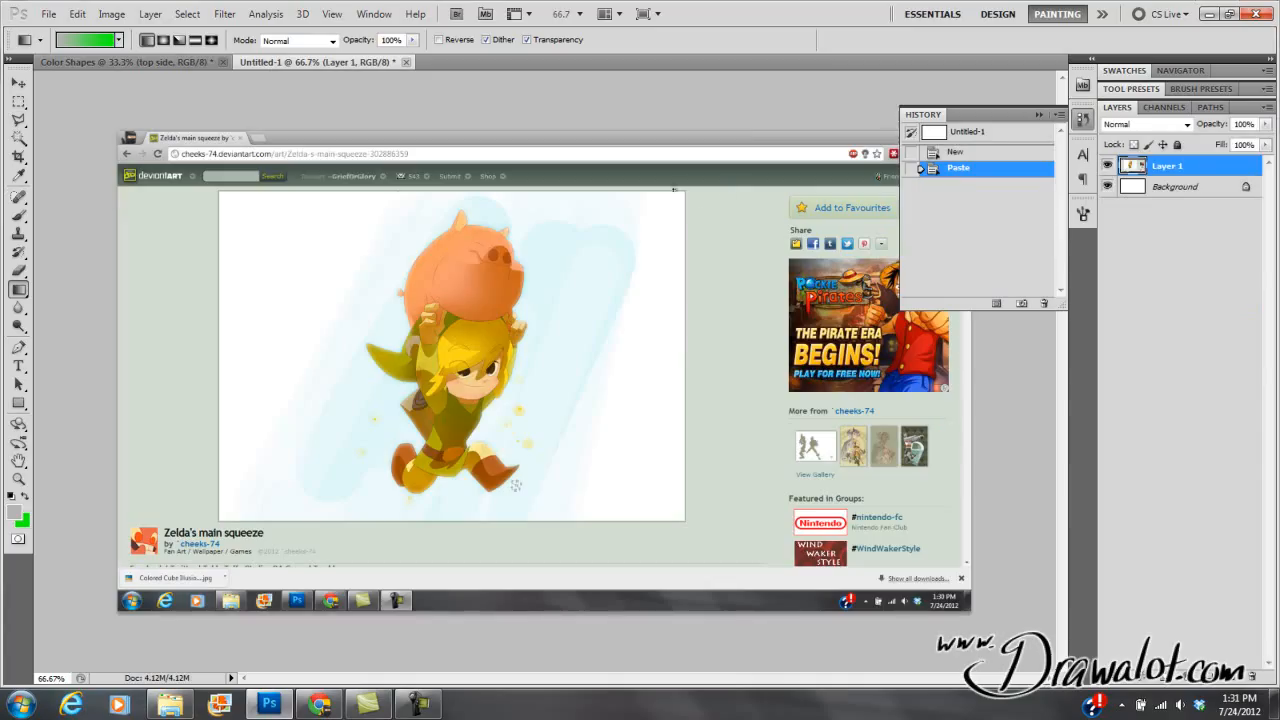
Step: Copy only the artwork area onto its own layer and delete the full screenshot layer and the Background layer
left_click(18, 102)
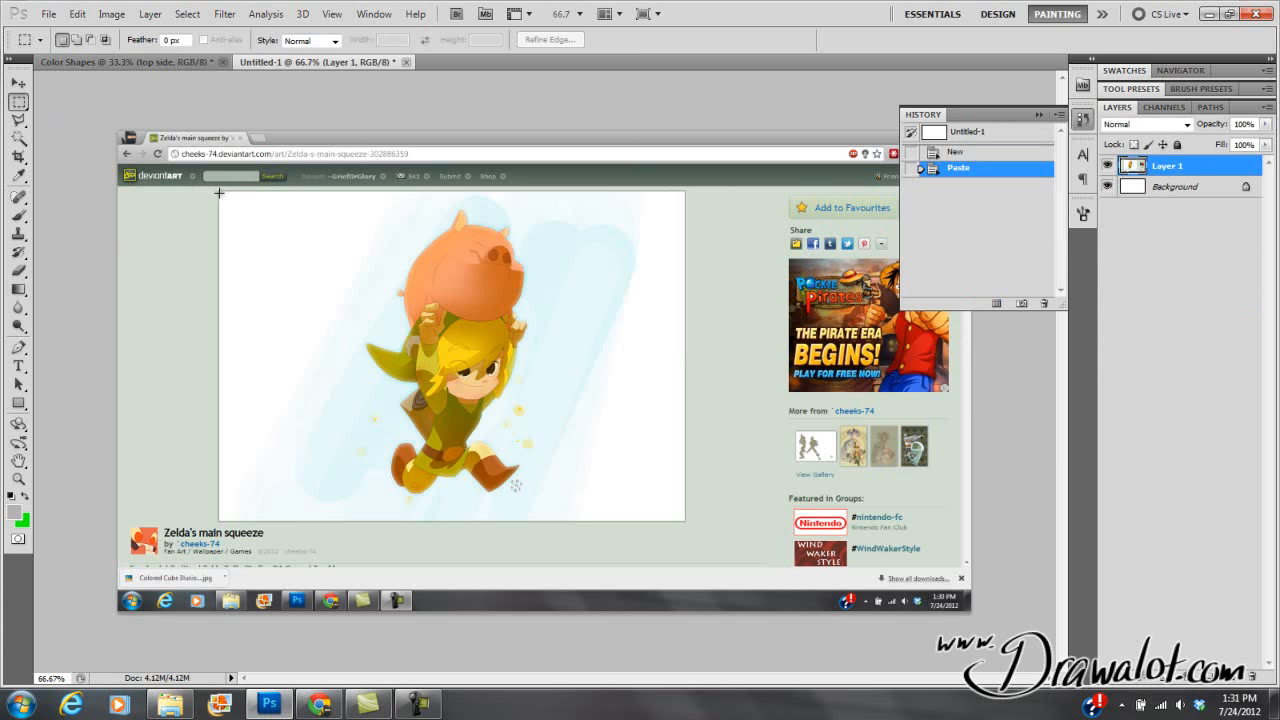
left_click_drag(279, 239, 685, 519)
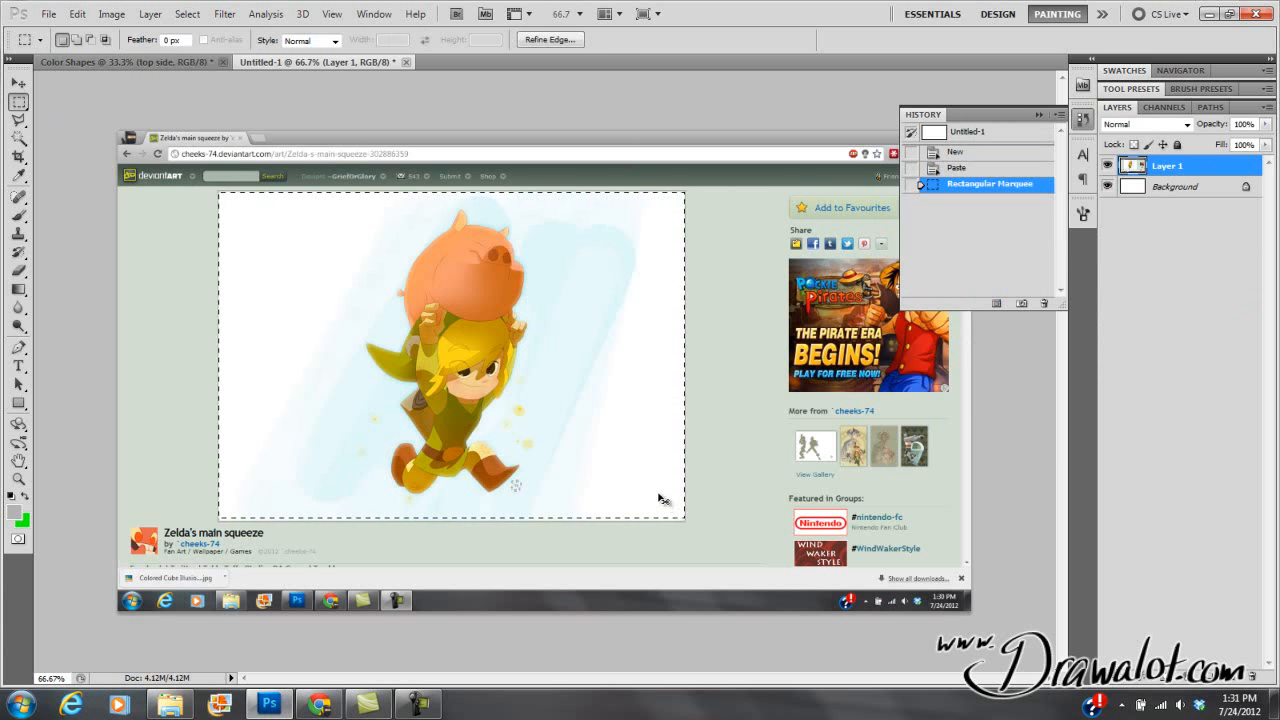
key("ctrl+c")
key("ctrl+v")
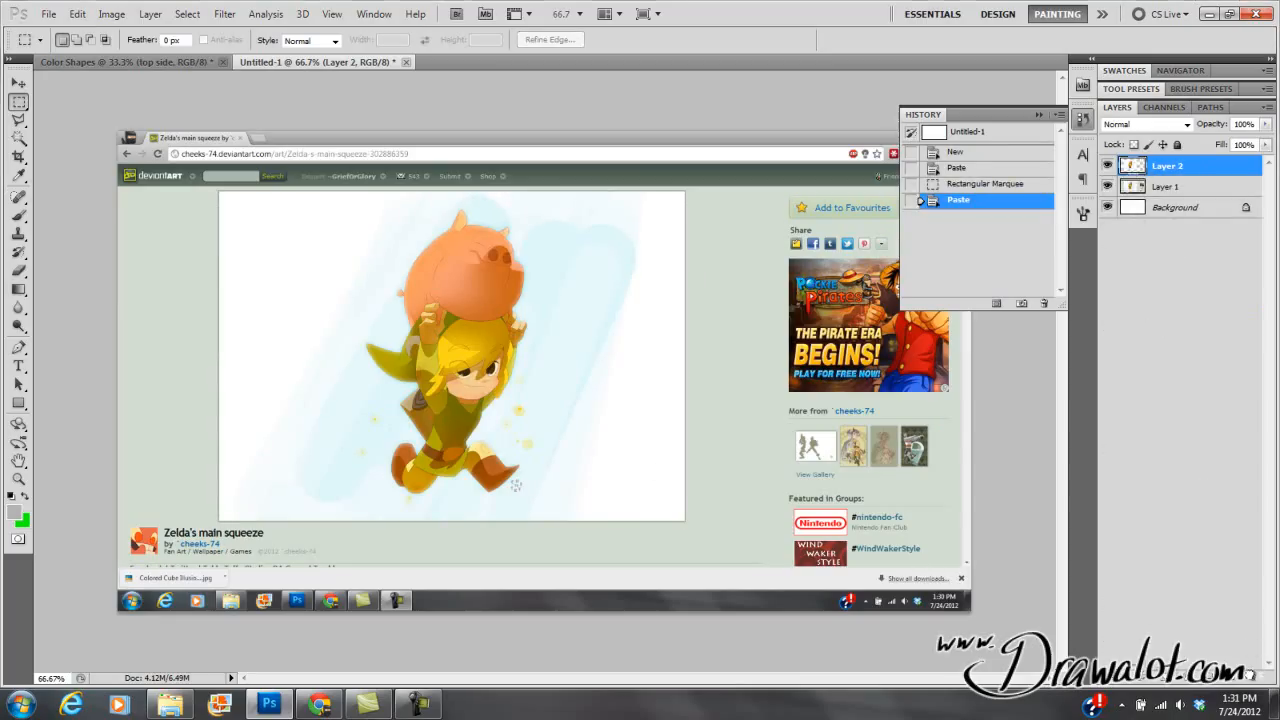
left_click_drag(1250, 672, 1252, 676)
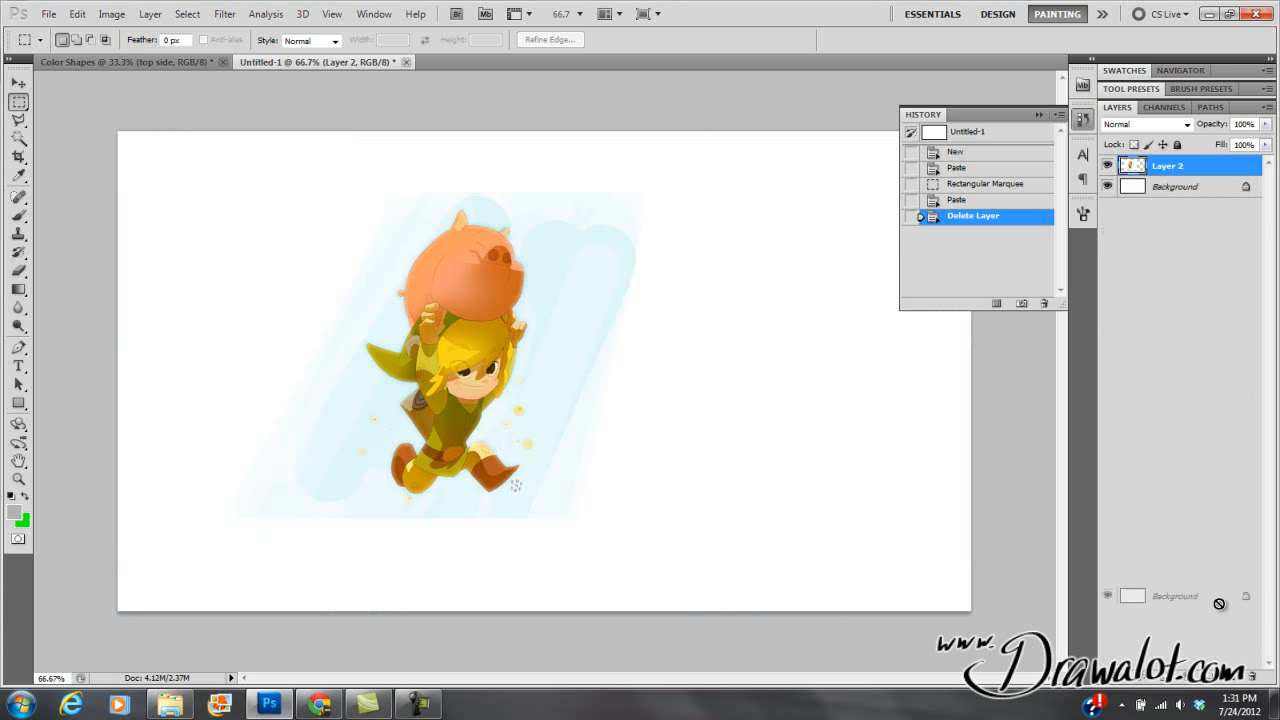
left_click_drag(1252, 676, 1252, 674)
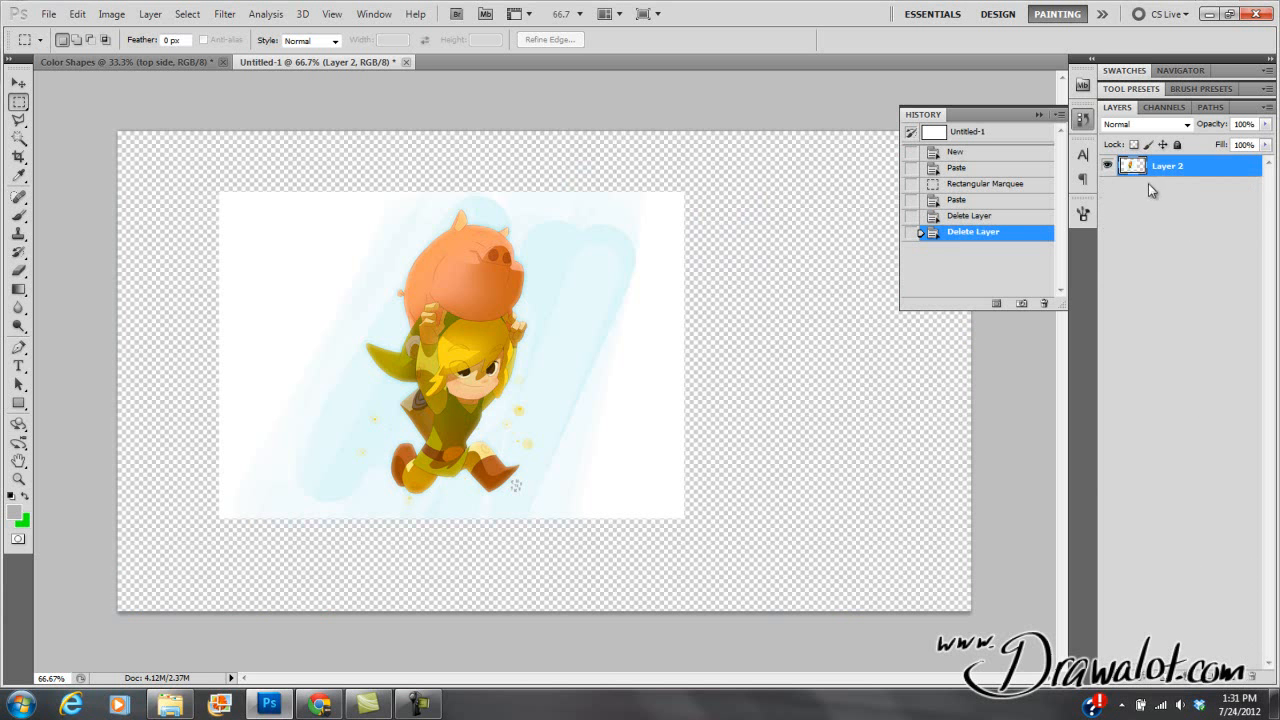
Step: Add a light gray solid color fill layer (#d3d3d3) and place it beneath the artwork layer
left_click(150, 14)
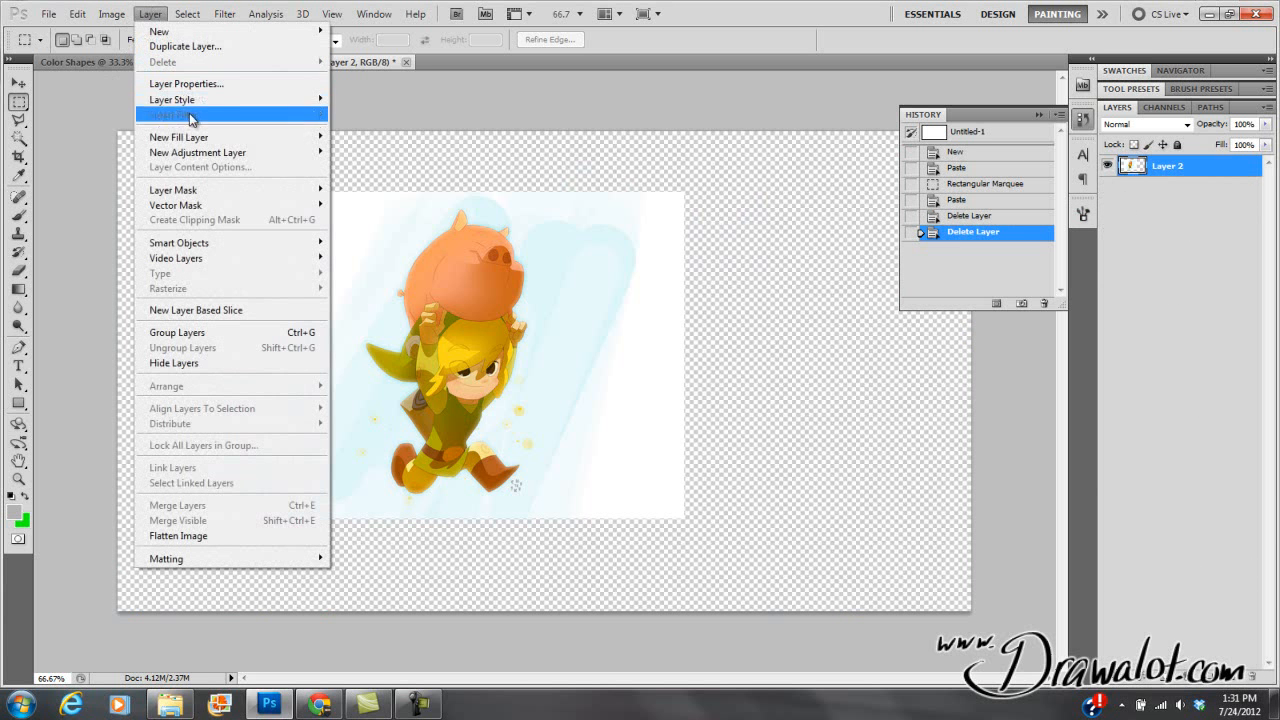
mouse_move(217, 140)
left_click(355, 136)
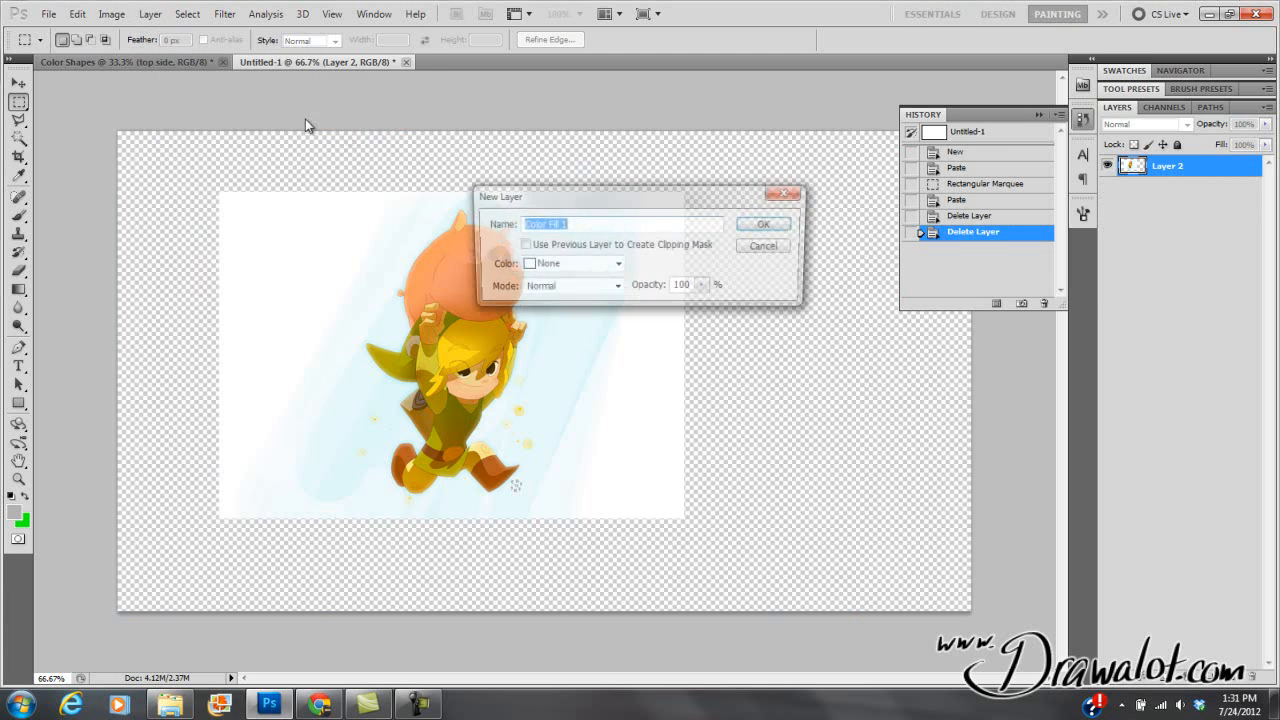
left_click(767, 224)
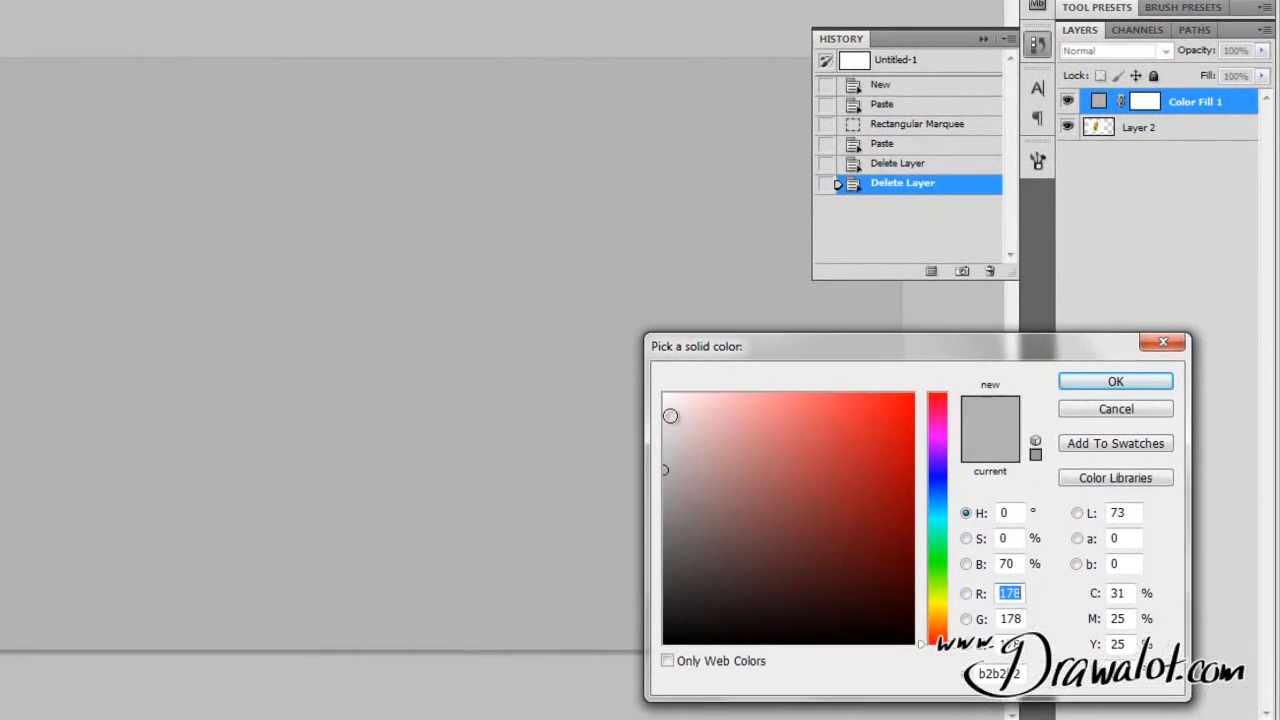
left_click(664, 394)
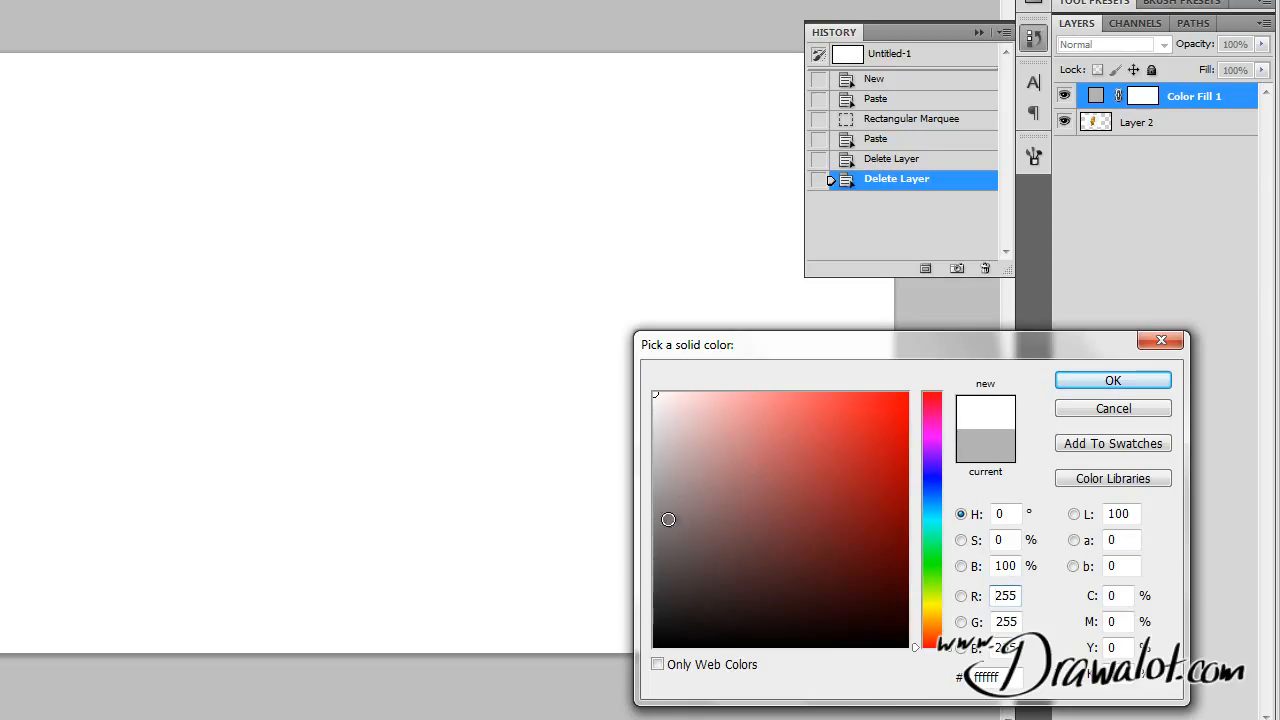
left_click(655, 436)
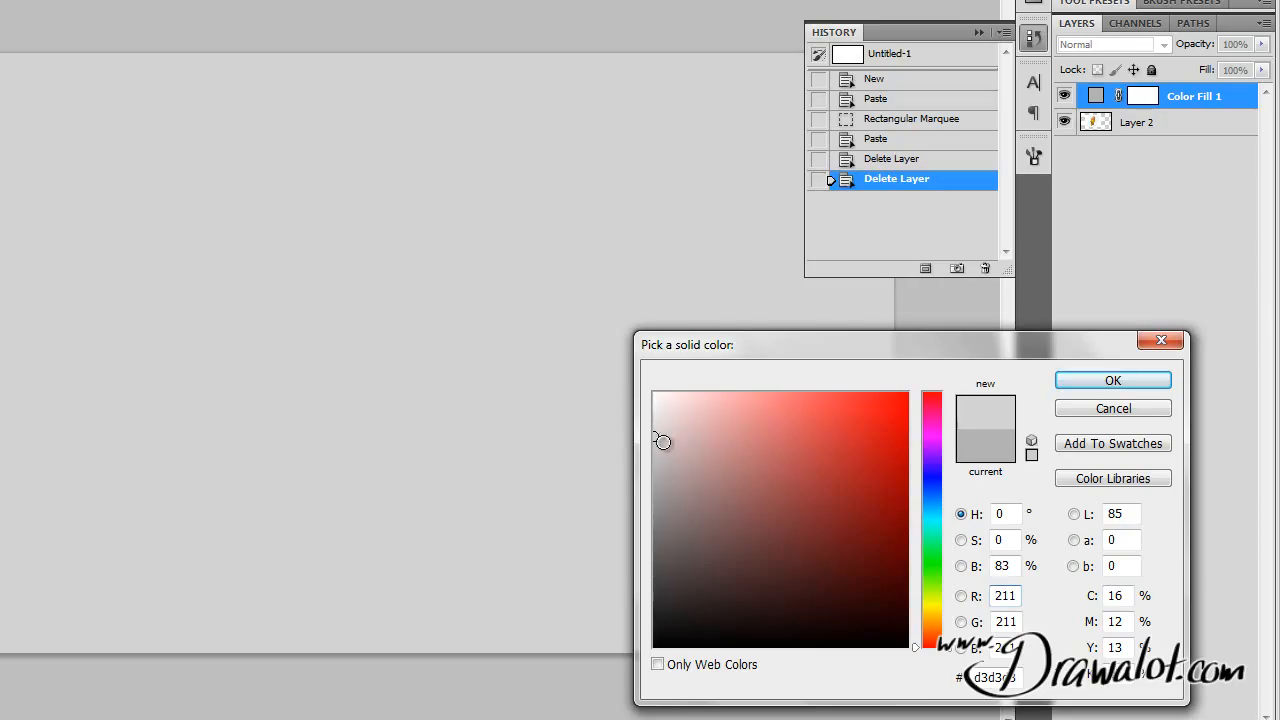
left_click(1100, 386)
left_click_drag(1096, 97, 1094, 133)
Step: Rename the artwork layer "ref art" and move the artwork closer to the middle of the canvas
double_click(1134, 96)
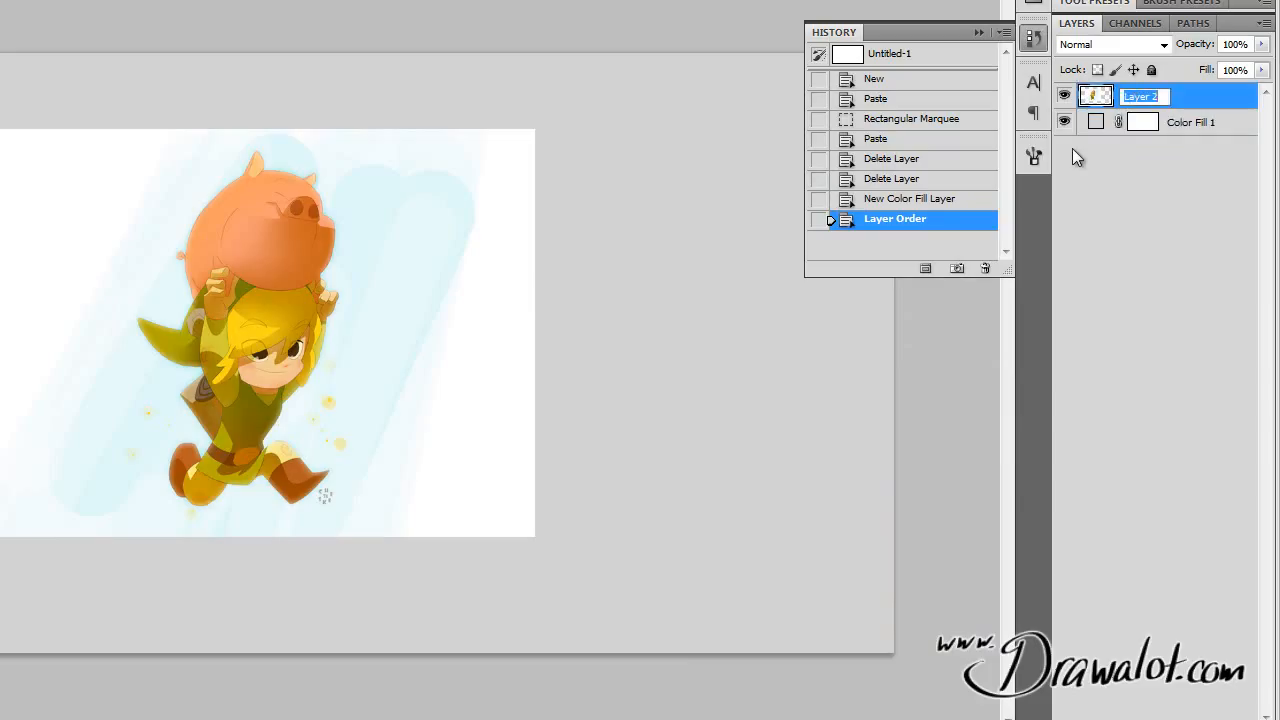
type("ref art")
key("Return")
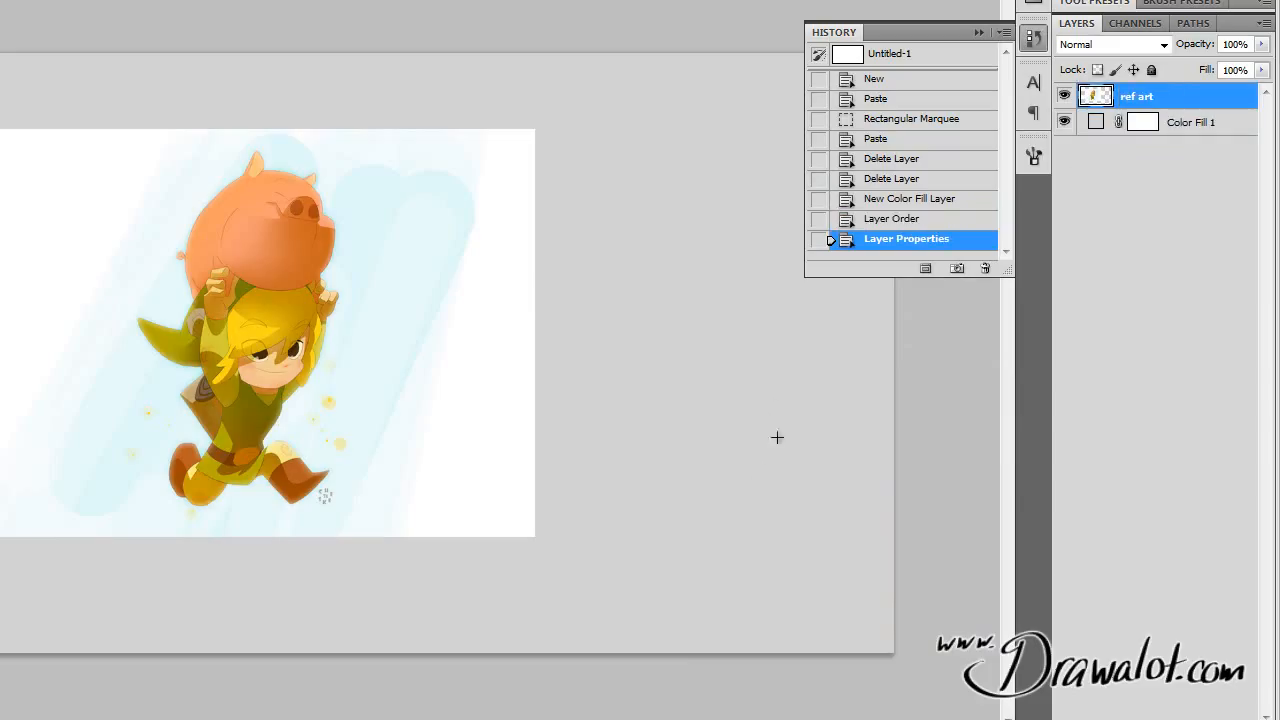
left_click_drag(261, 356, 382, 393)
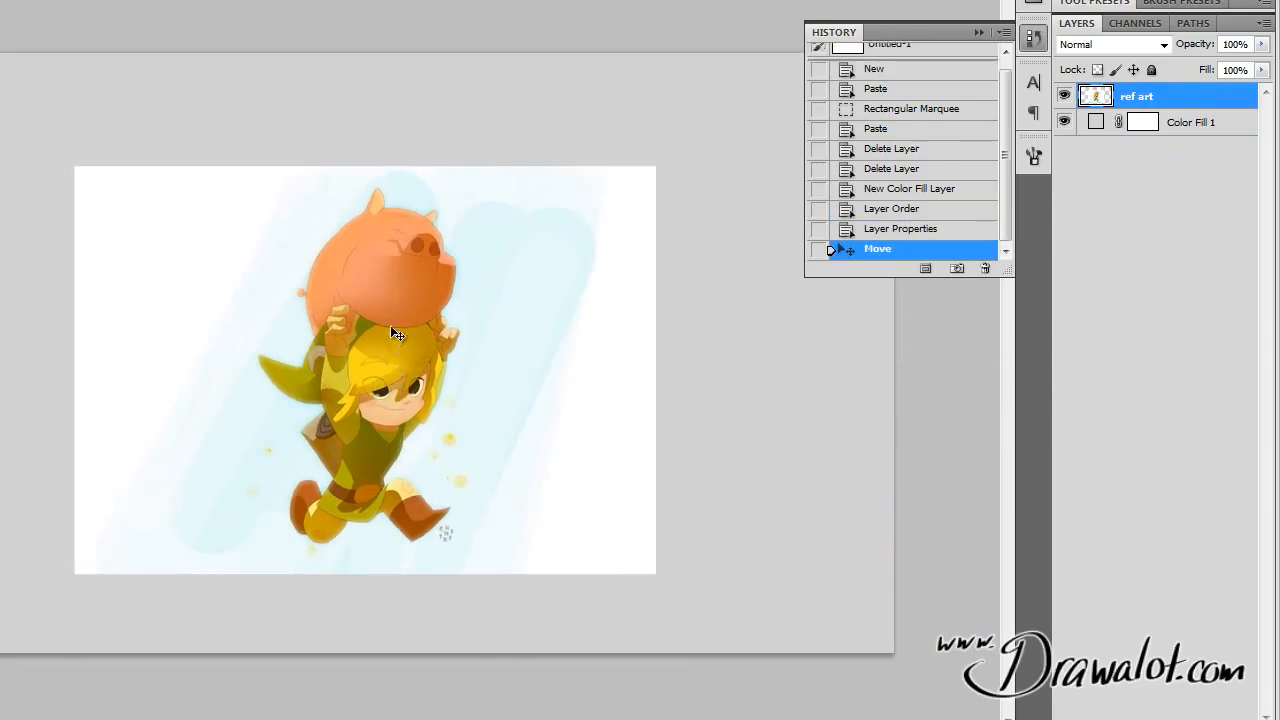
Step: Duplicate the "ref art" layer above the original and name the copy "ref art thumb"
left_click_drag(1094, 100, 1106, 83)
double_click(1150, 97)
left_click(1150, 96)
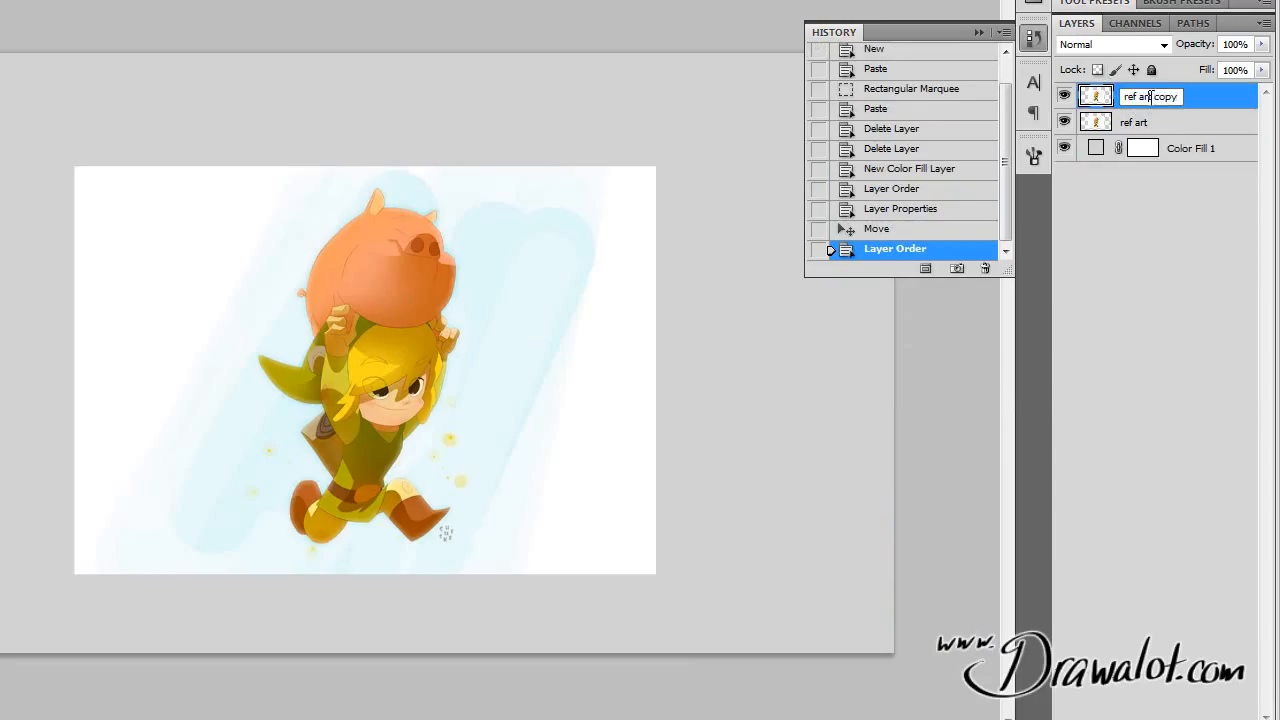
left_click_drag(1174, 96, 1181, 96)
type("thumb")
key("Return")
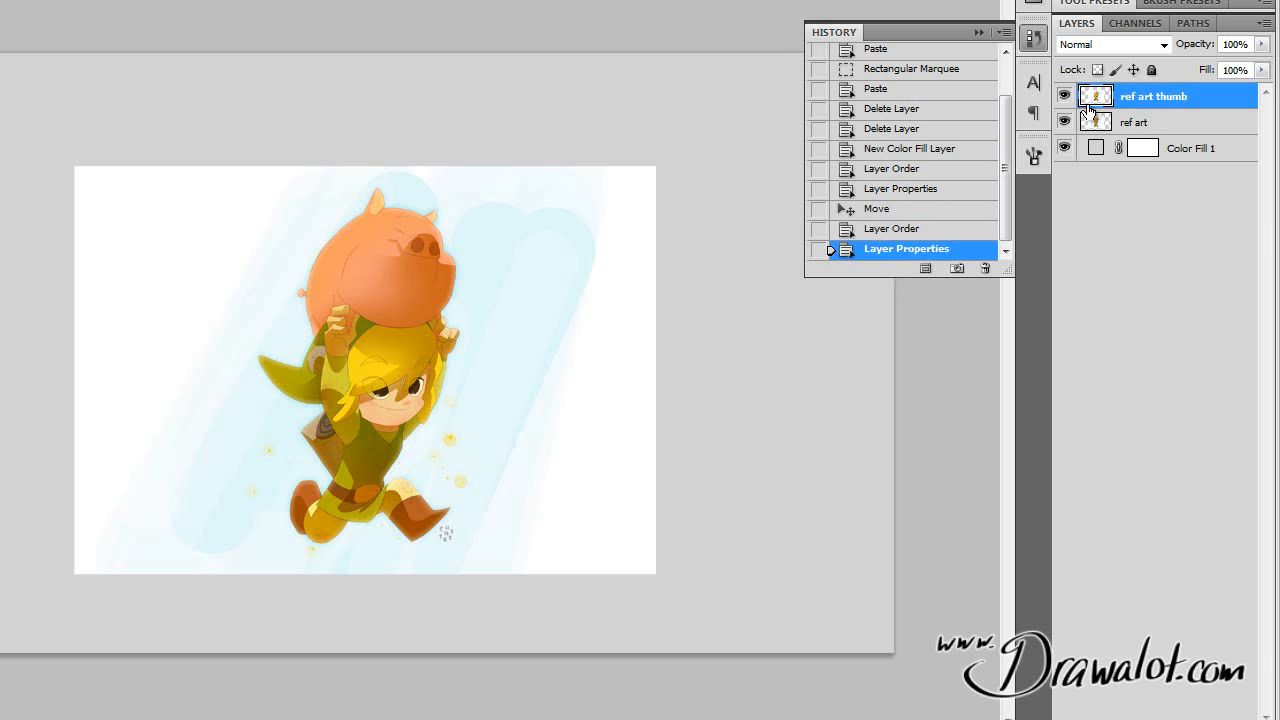
Step: Scale the "ref art thumb" artwork down to slightly over half size and hide the "ref art" layer
key("ctrl+t")
left_click_drag(72, 573, 453, 298)
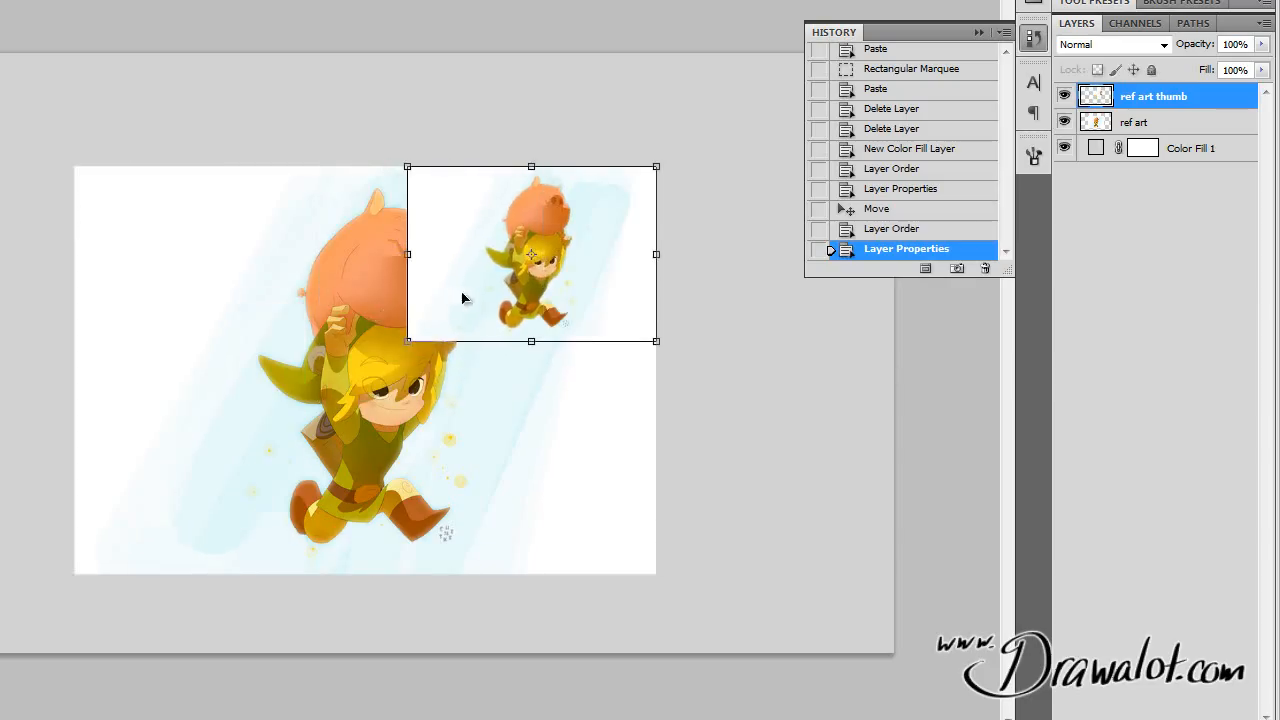
left_click_drag(408, 341, 255, 448)
key("Return")
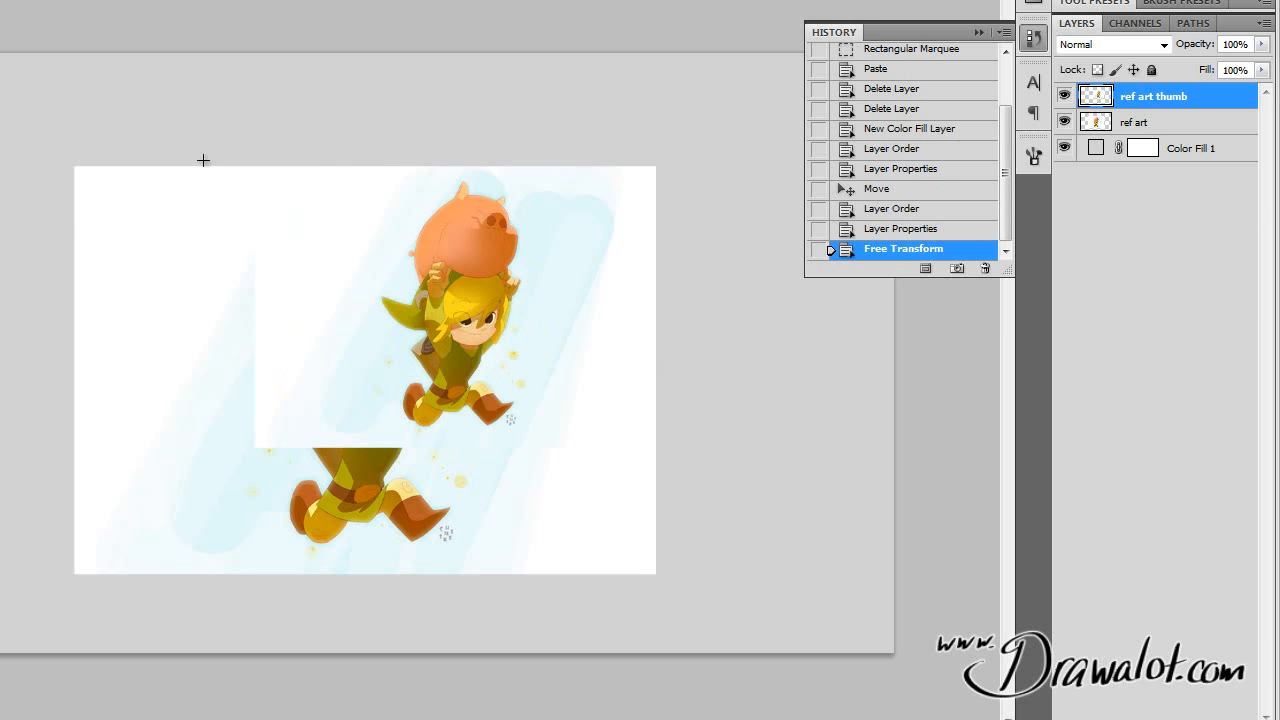
left_click(1064, 122)
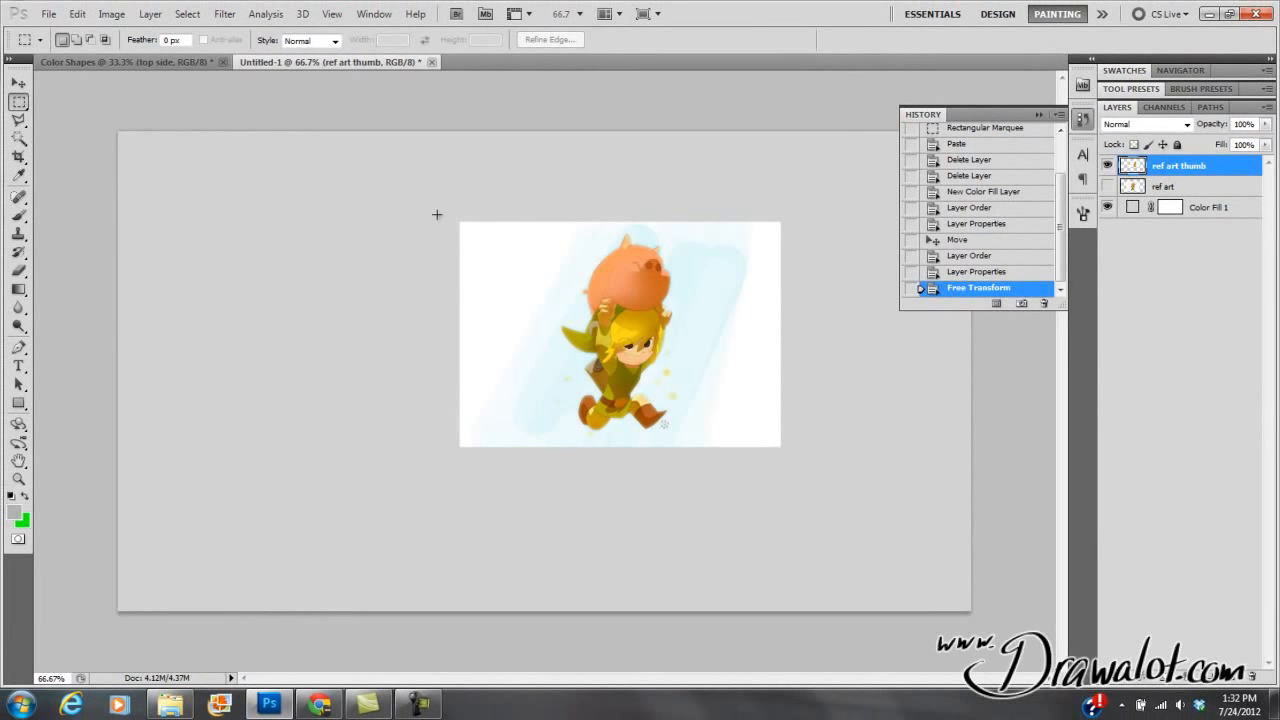
Step: Trim the empty areas on both sides of the thumbnail's character and move the thumbnail into the canvas's upper-left corner
left_click_drag(565, 463, 538, 502)
key("Delete")
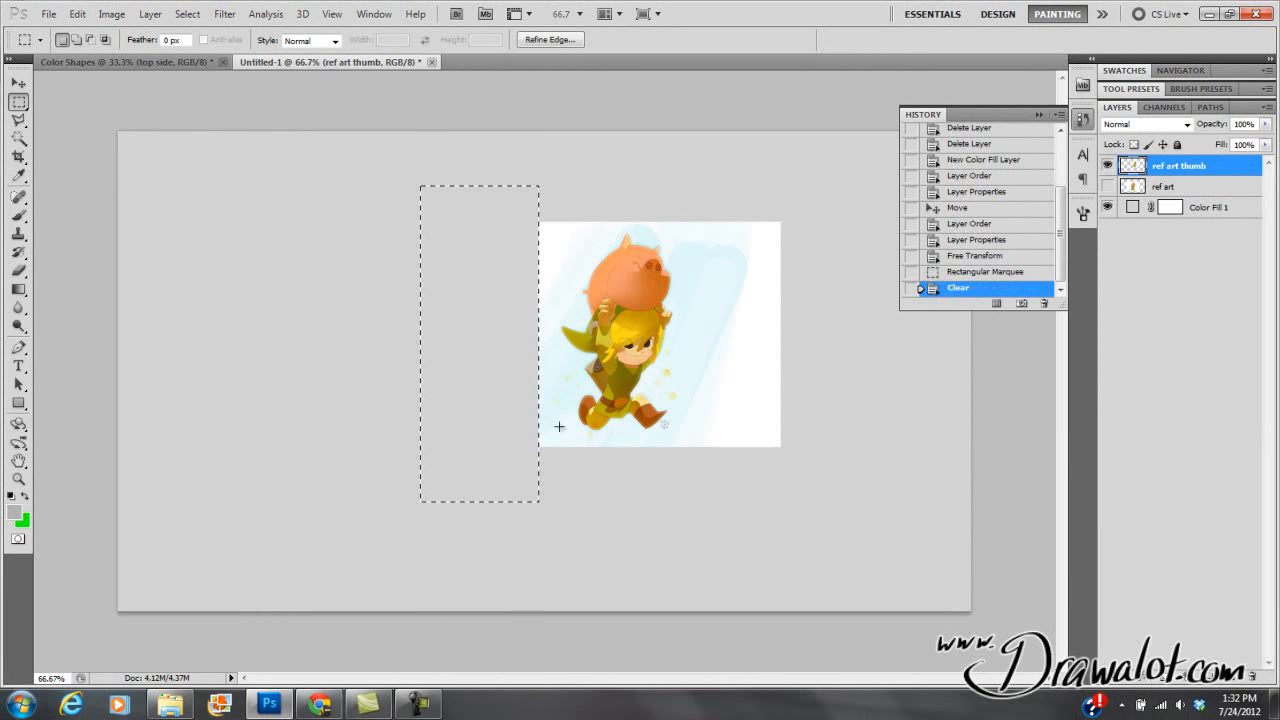
left_click(835, 235)
left_click_drag(818, 192, 682, 492)
key("Delete")
left_click(545, 300)
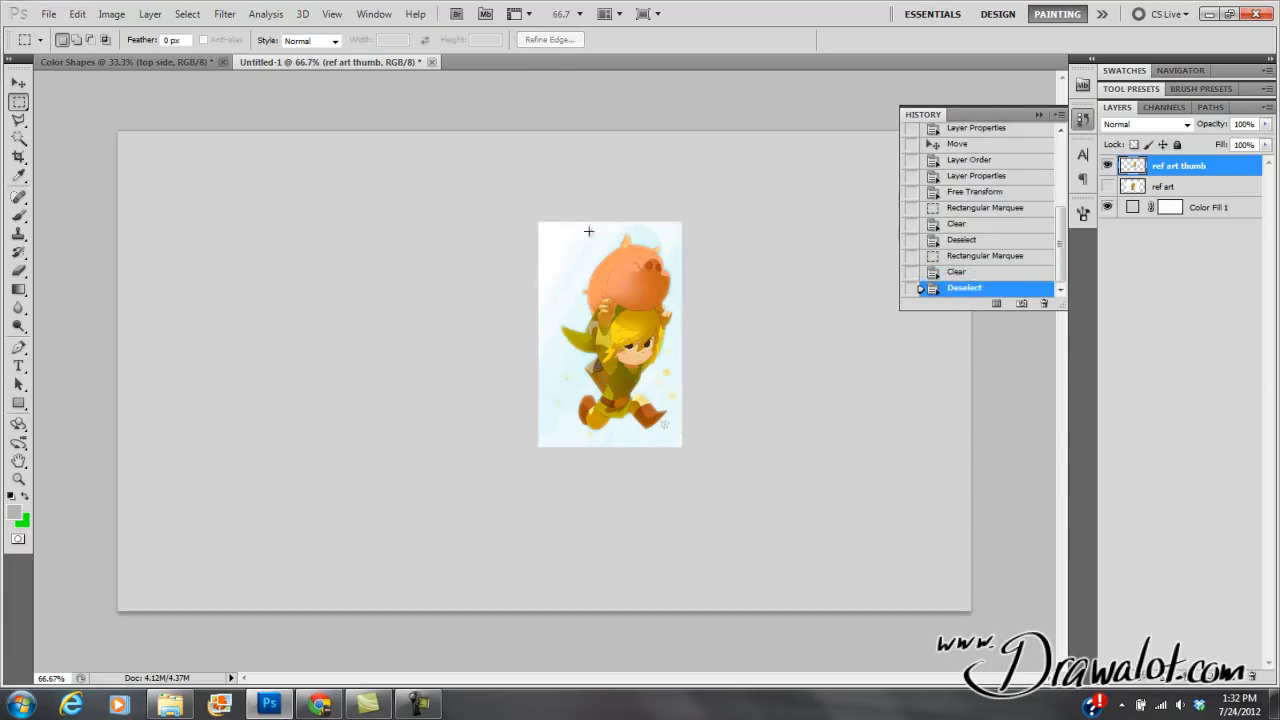
left_click(19, 83)
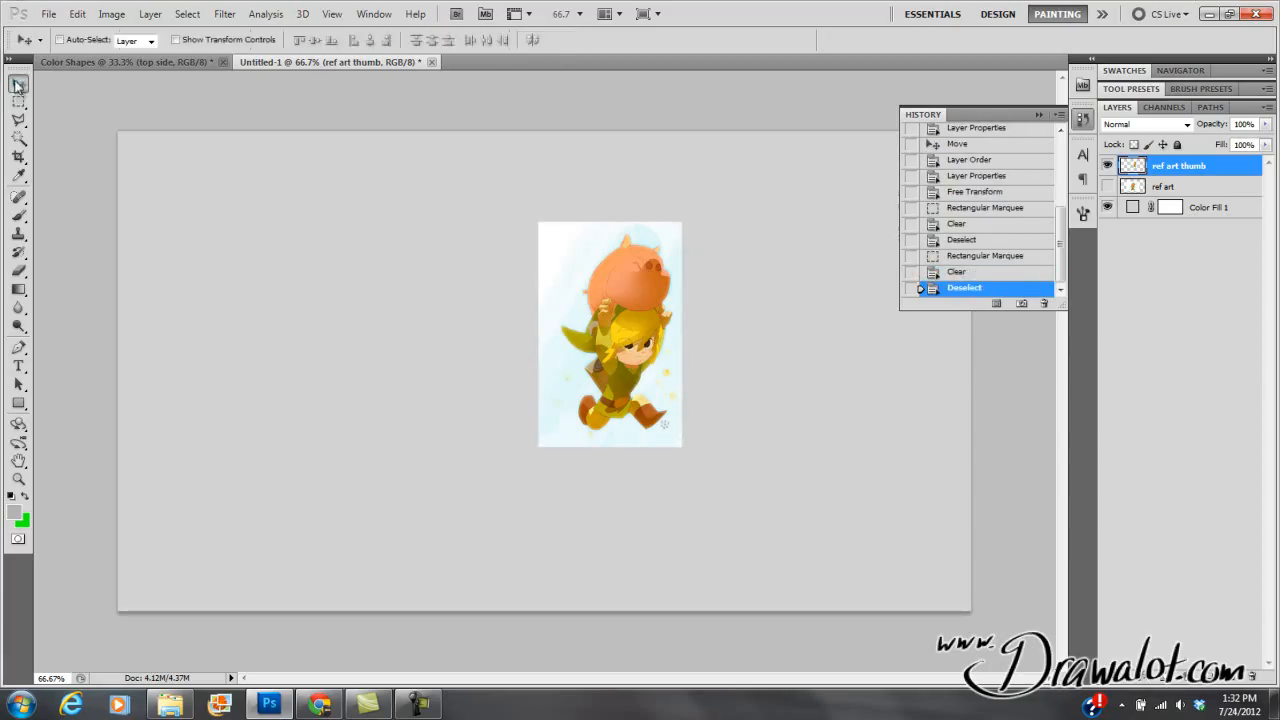
left_click_drag(632, 310, 226, 228)
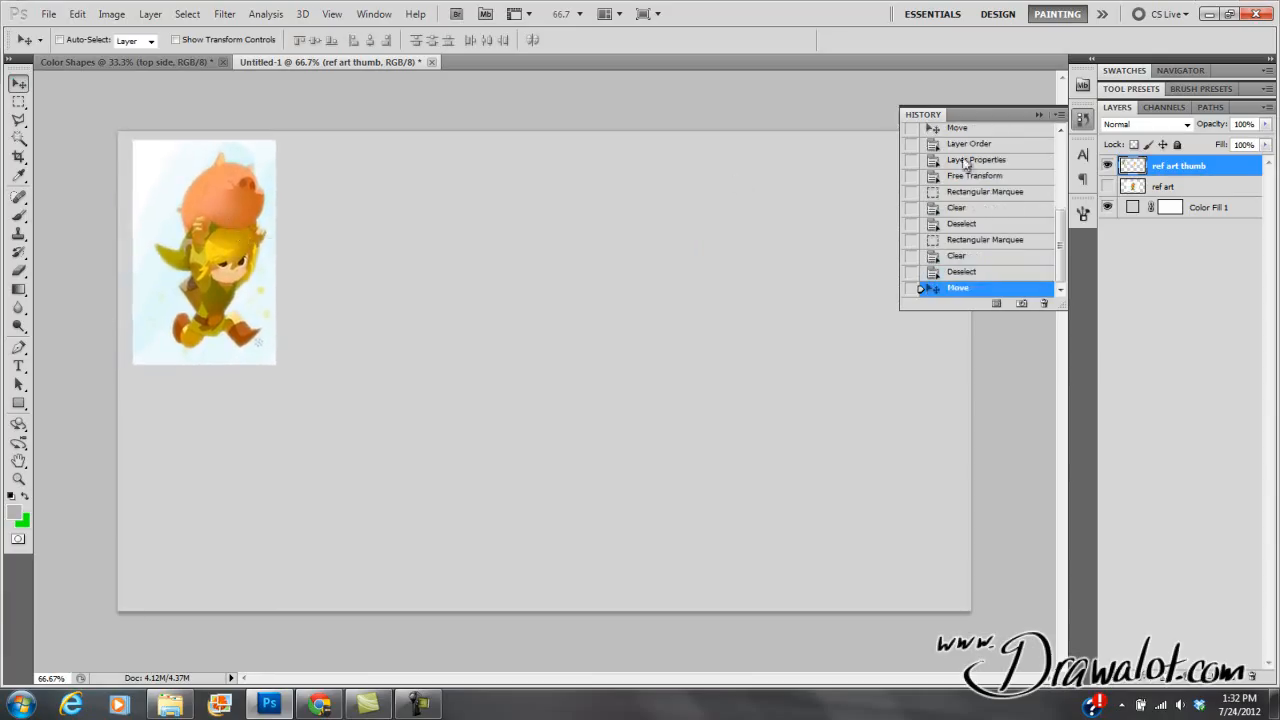
Step: Group the "ref art thumb" and "ref art" layers into a group named "ref" and collapse the history list
left_click(1108, 165)
left_click(1108, 165)
left_click(1107, 187)
left_click(1107, 187)
left_click(1136, 187, "shift")
left_click_drag(1136, 187, 1212, 676)
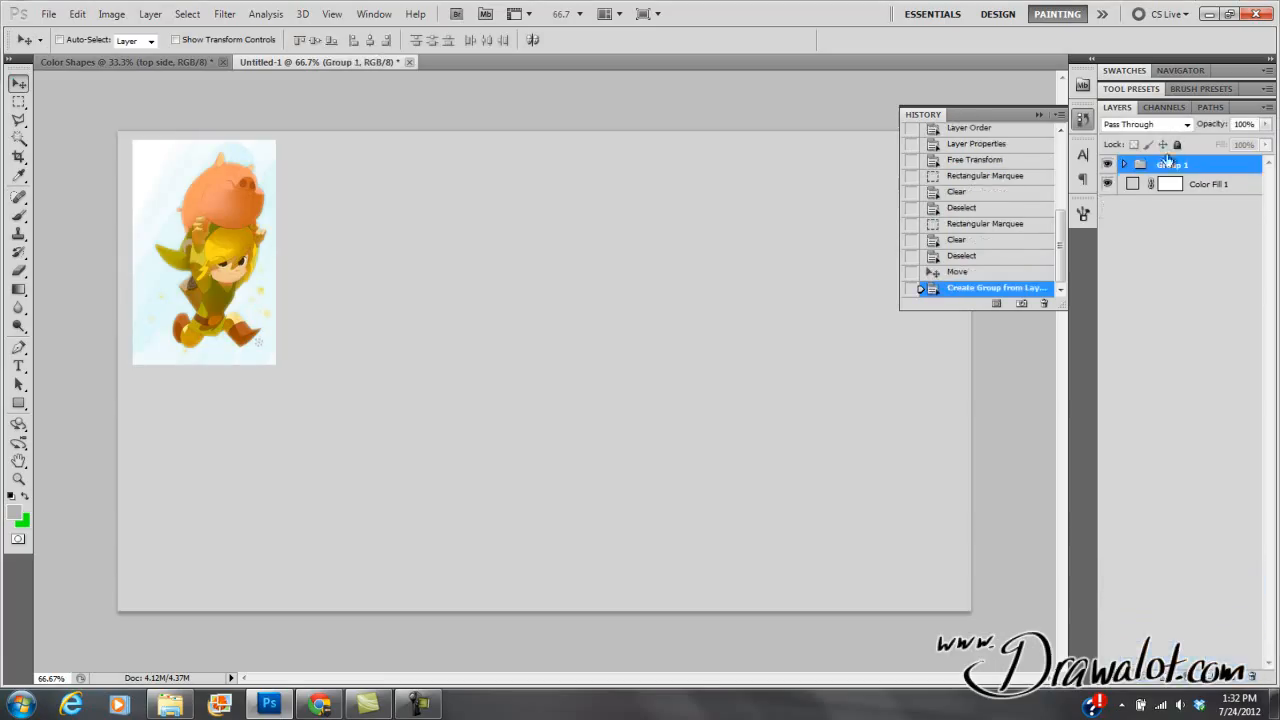
double_click(1170, 163)
type("ref")
key("Return")
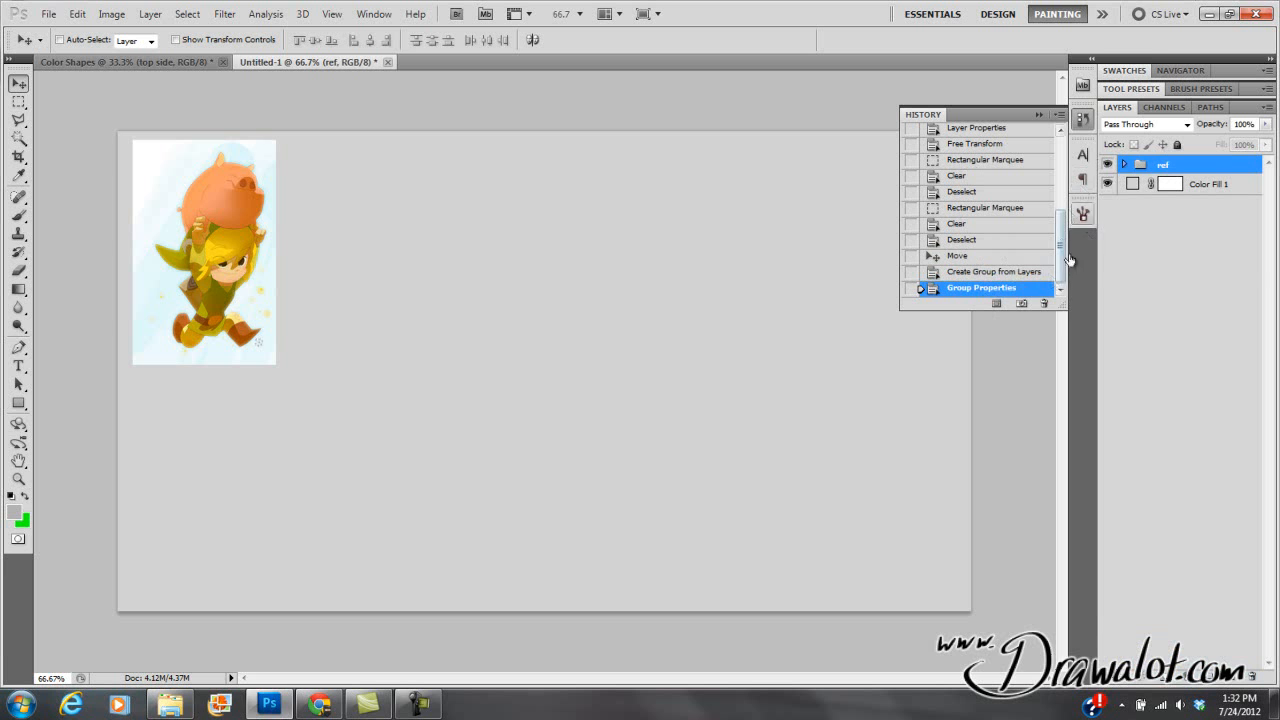
left_click(1039, 114)
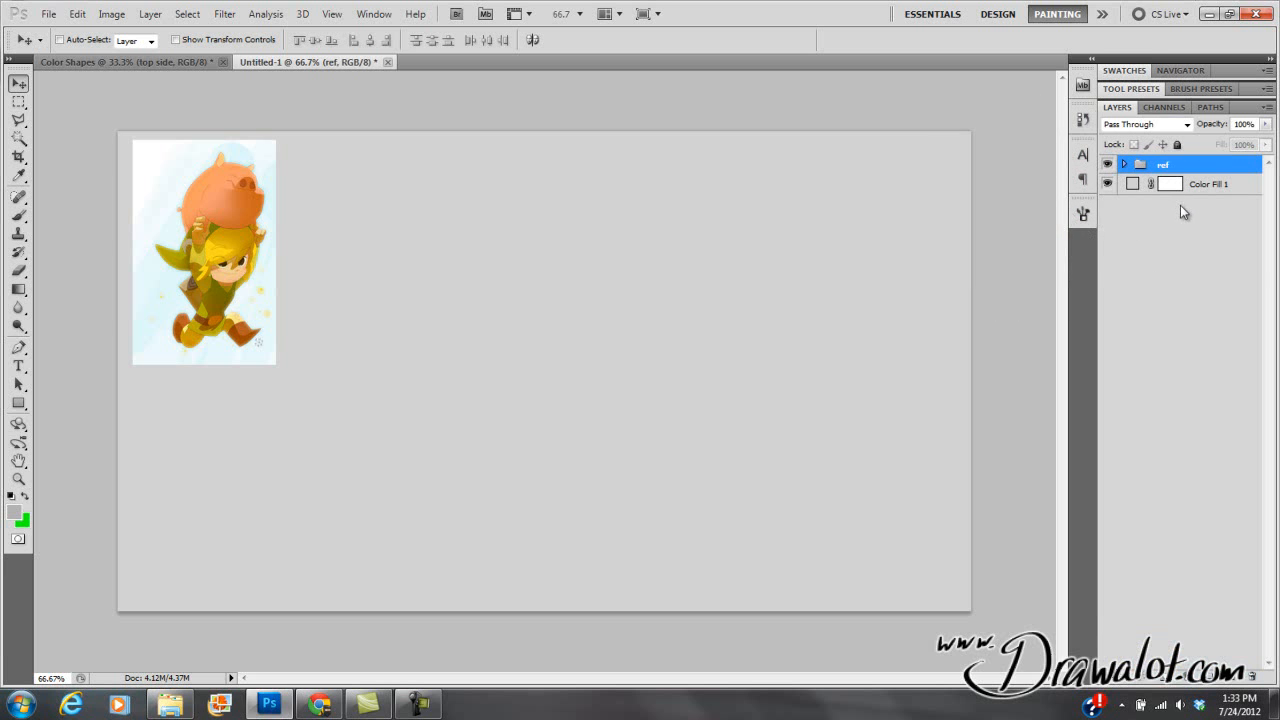
Step: Select the color fill layer and set the Brush tool to Normal mode with a 70 px size
left_click(1122, 184)
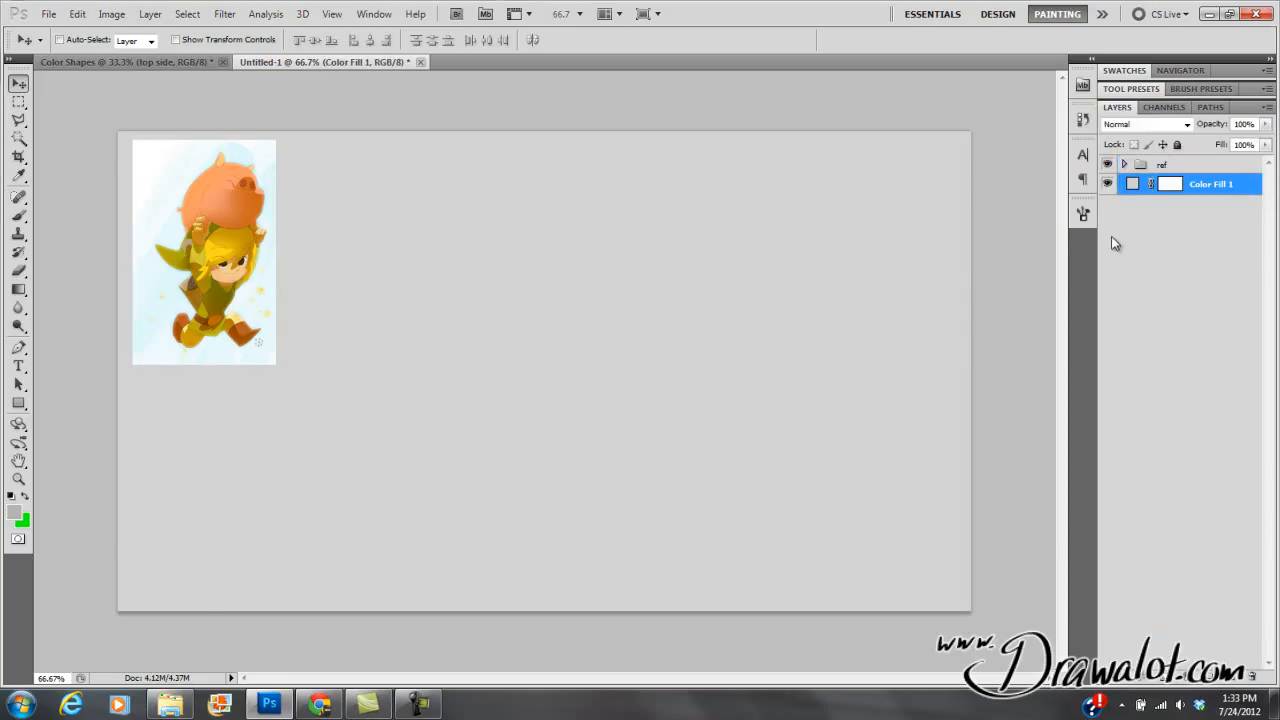
left_click(19, 217)
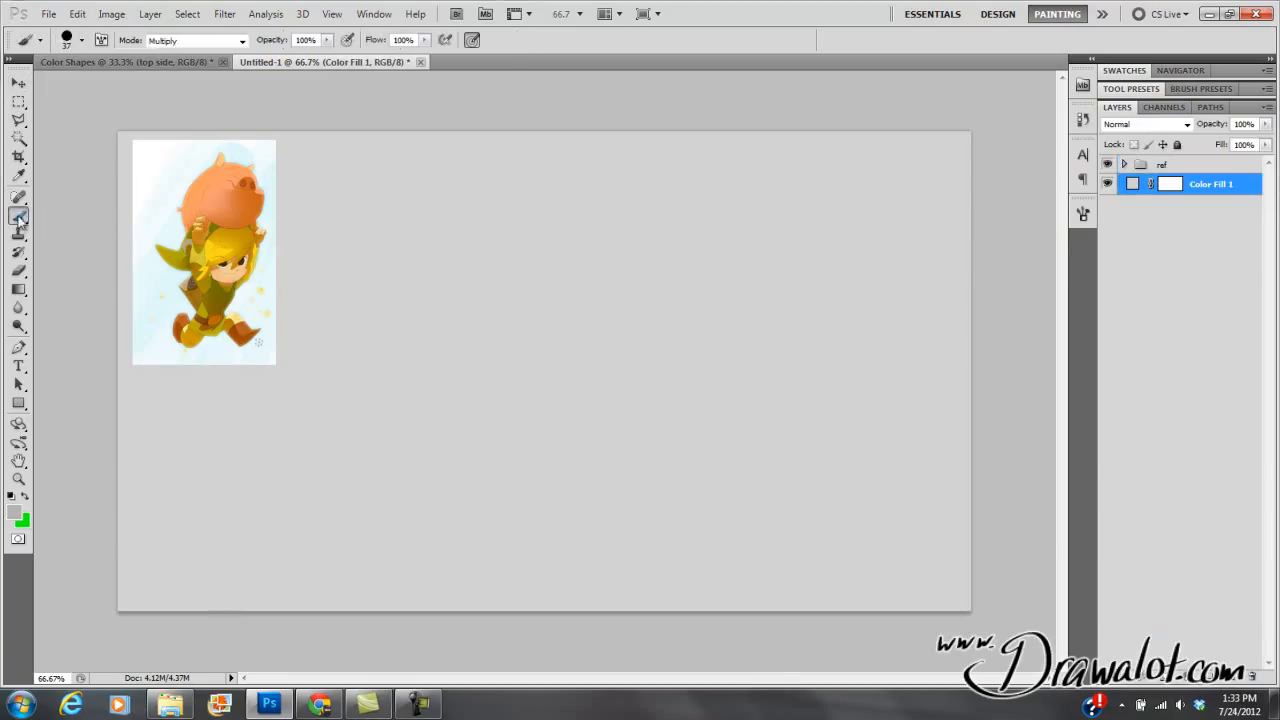
left_click(241, 41)
left_click(230, 58)
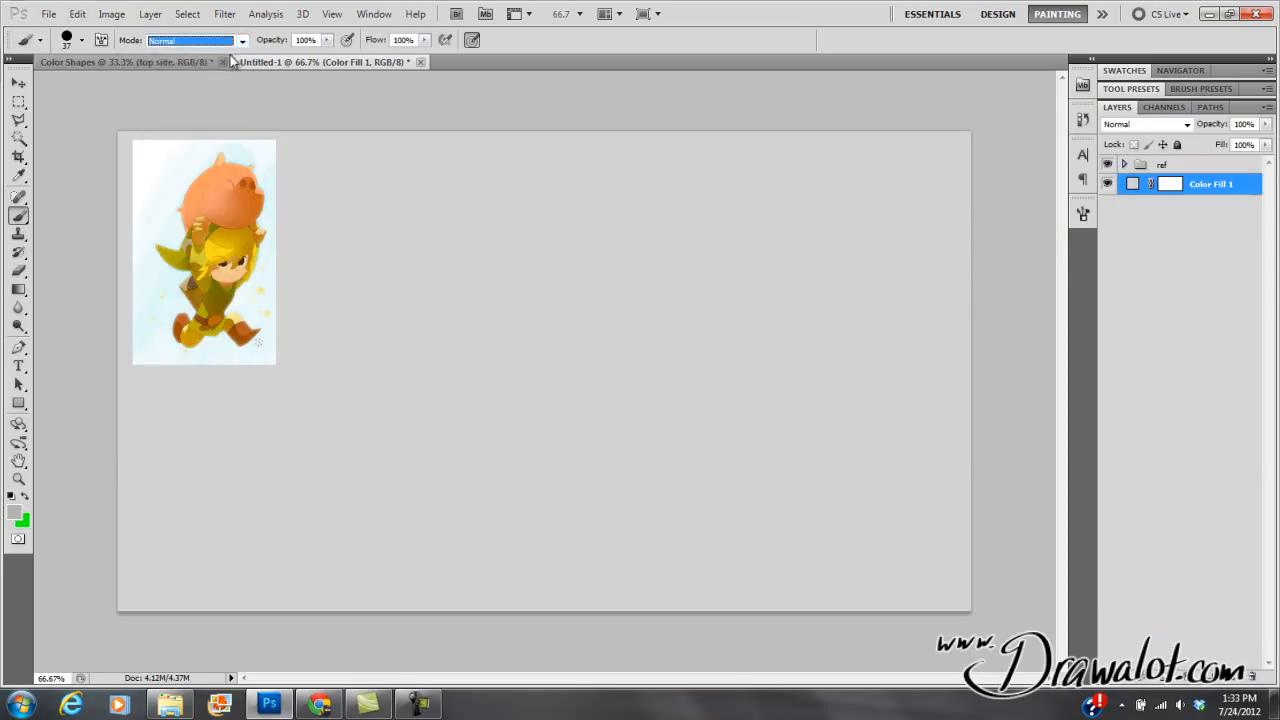
left_click(82, 42)
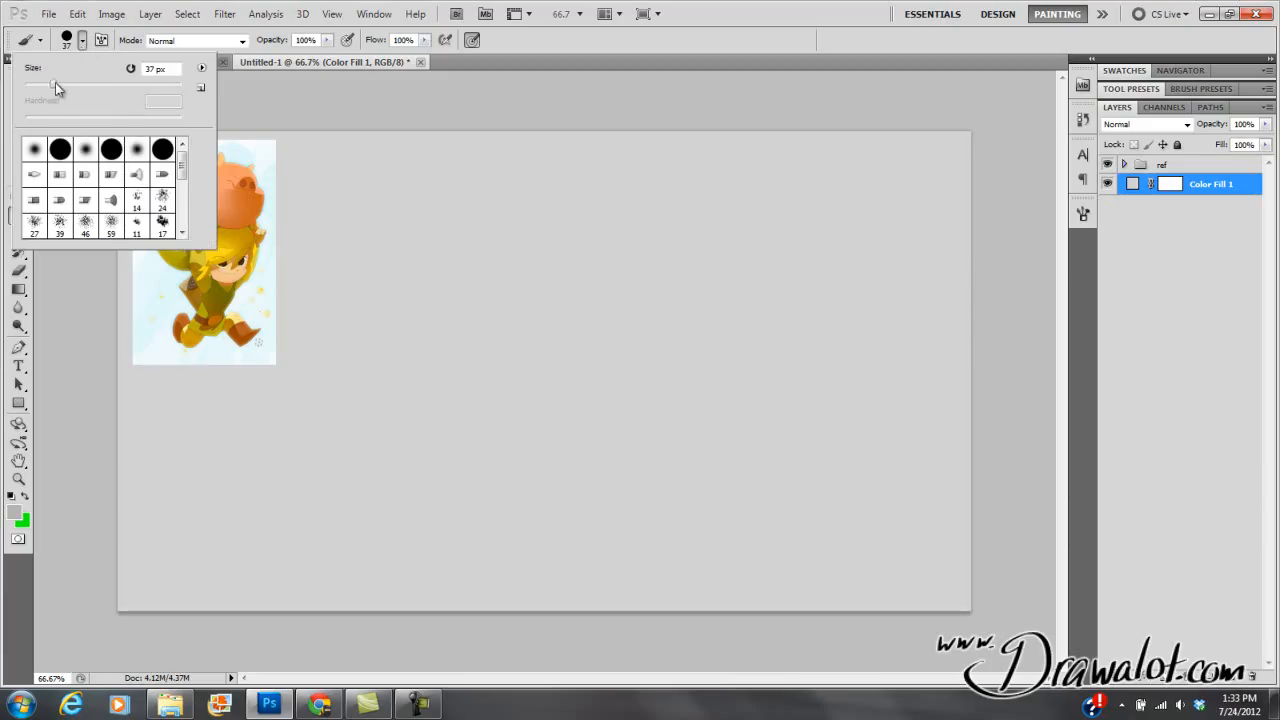
left_click_drag(55, 88, 80, 90)
left_click(83, 43)
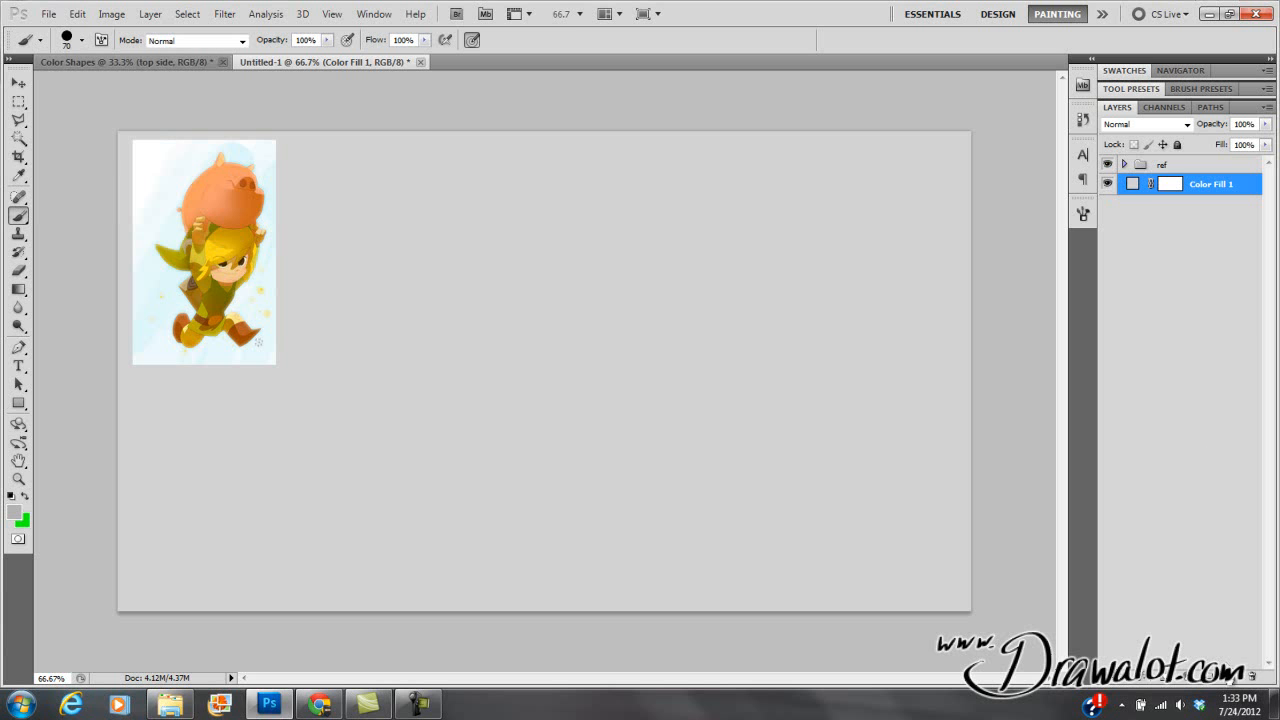
Step: Create a new layer named "sketch" directly above the color fill layer
left_click(1232, 677)
key("ctrl+z")
left_click(151, 14)
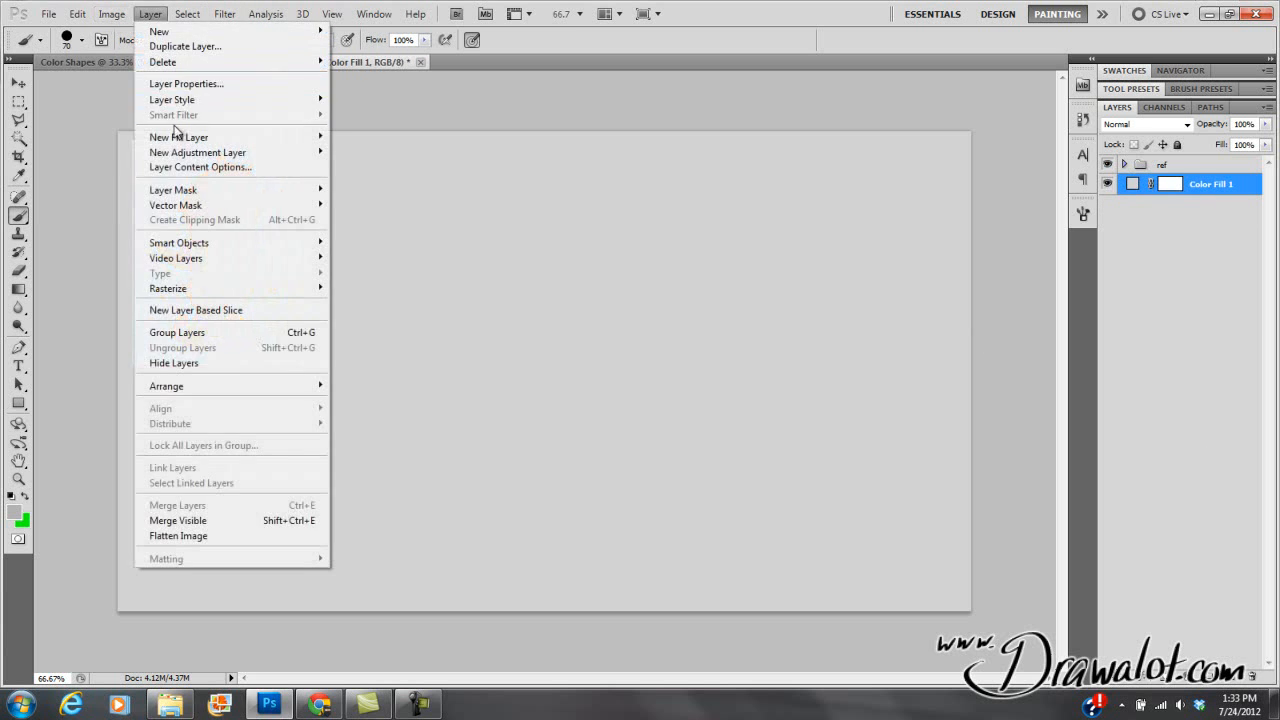
mouse_move(180, 33)
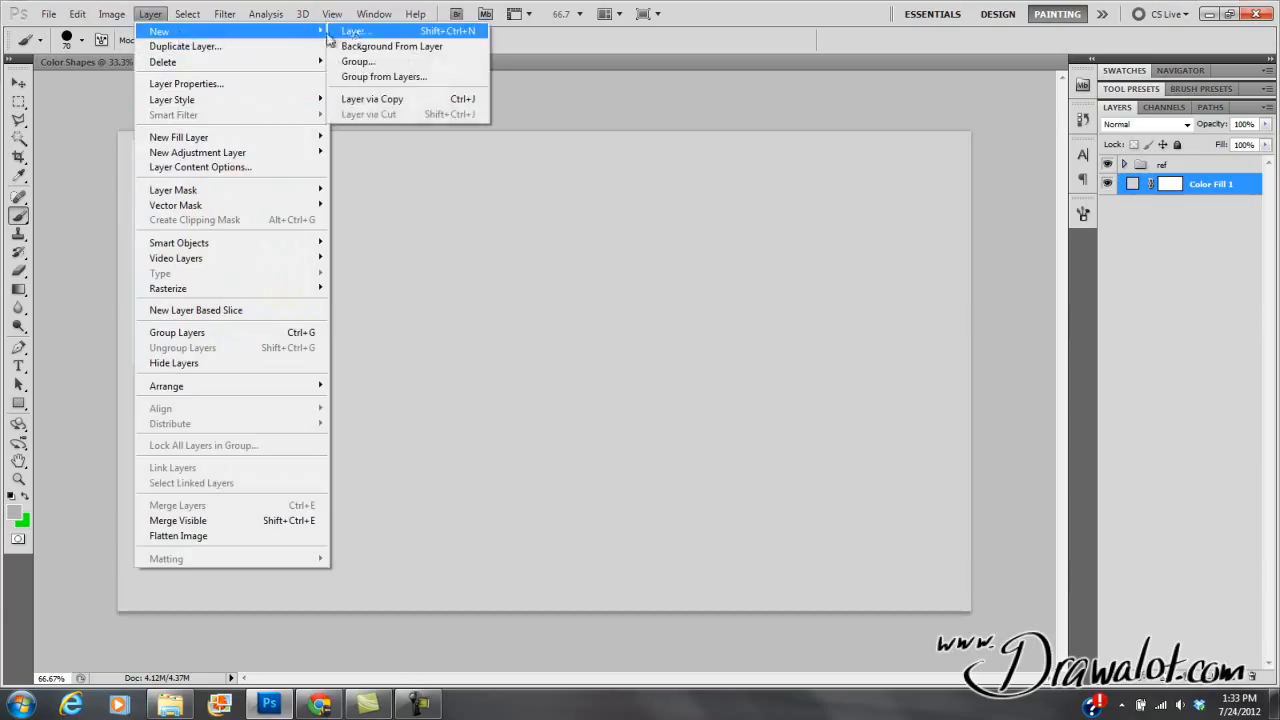
left_click(150, 14)
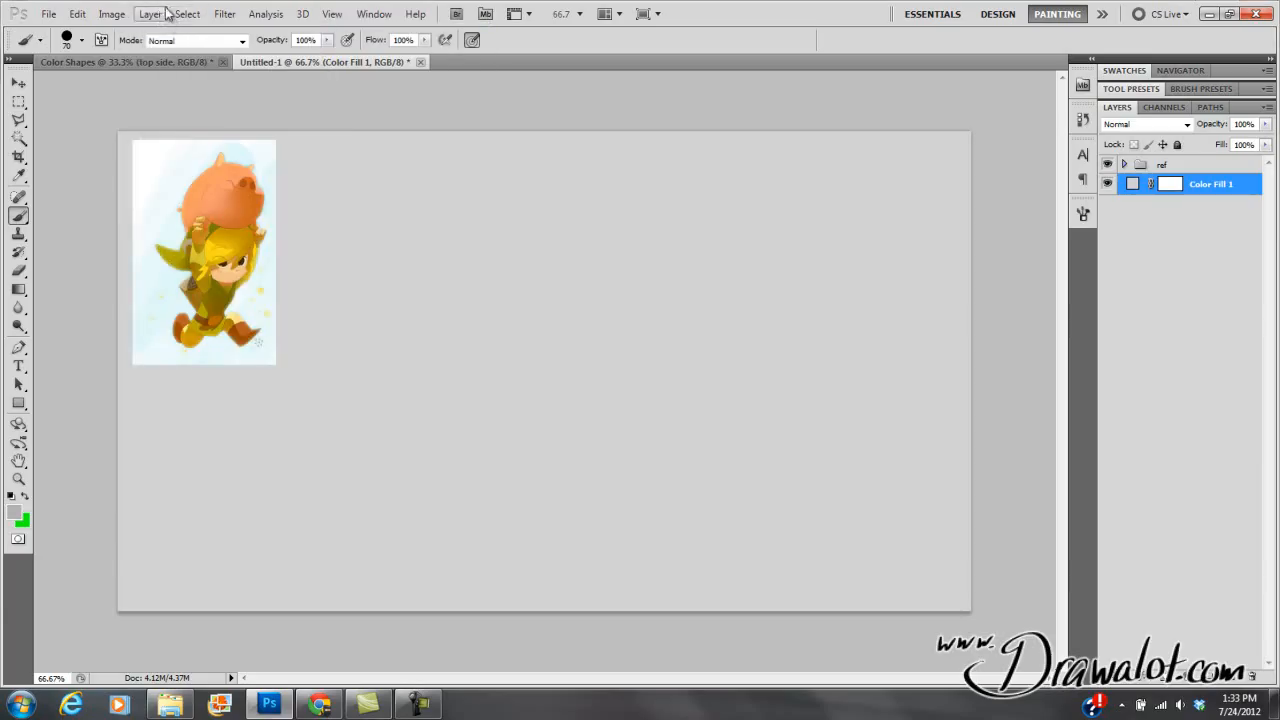
key("ctrl+shift+n")
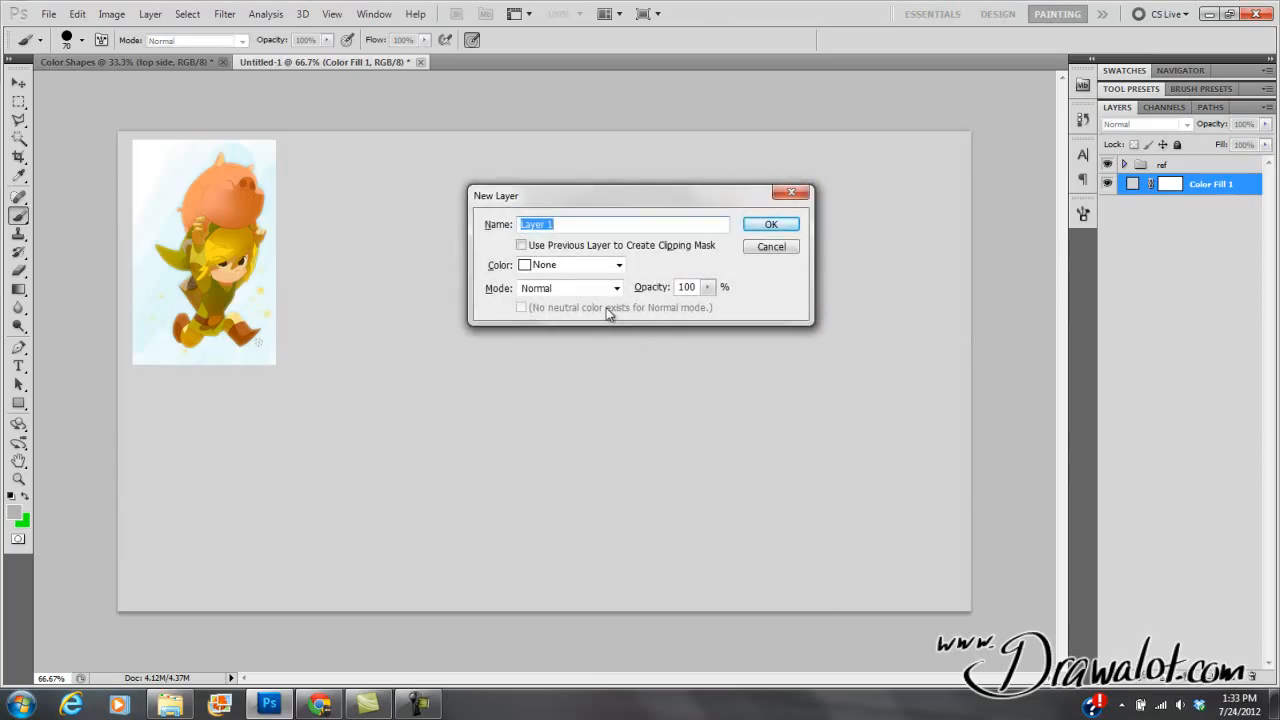
type("sketch")
key("Return")
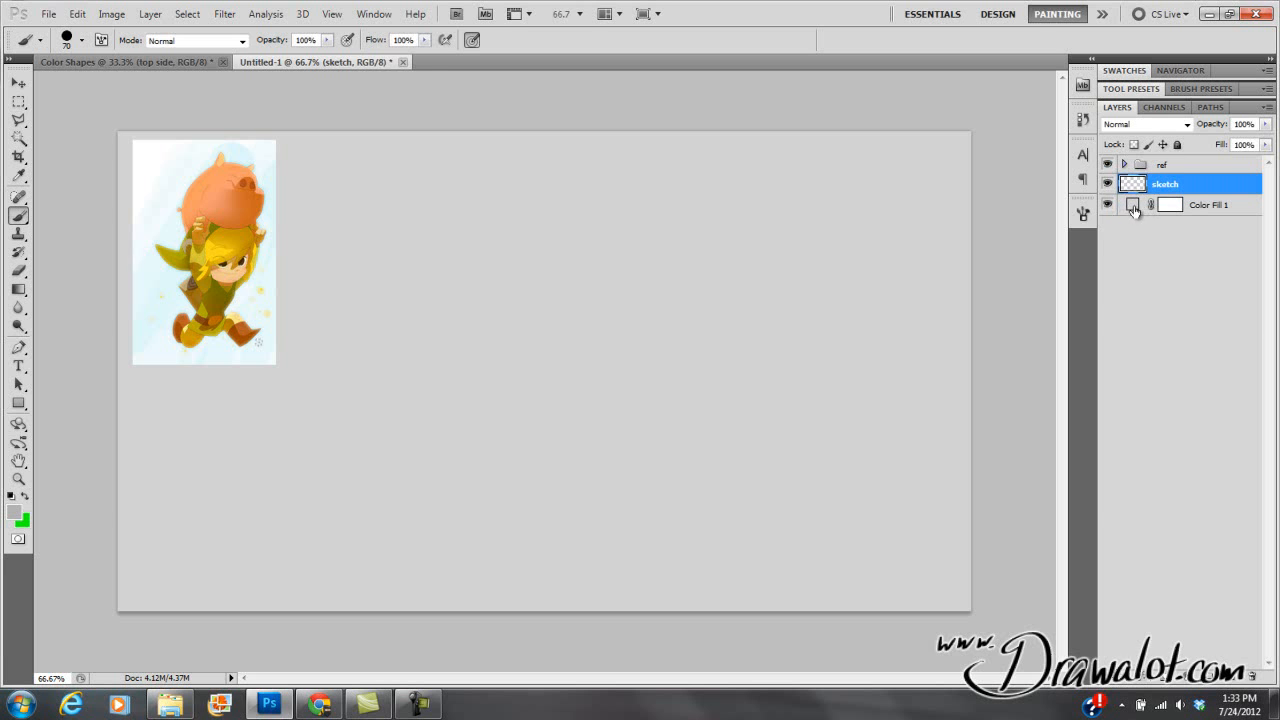
Step: Lock all properties of the "ref" group and make the "sketch" layer active
left_click(1130, 213)
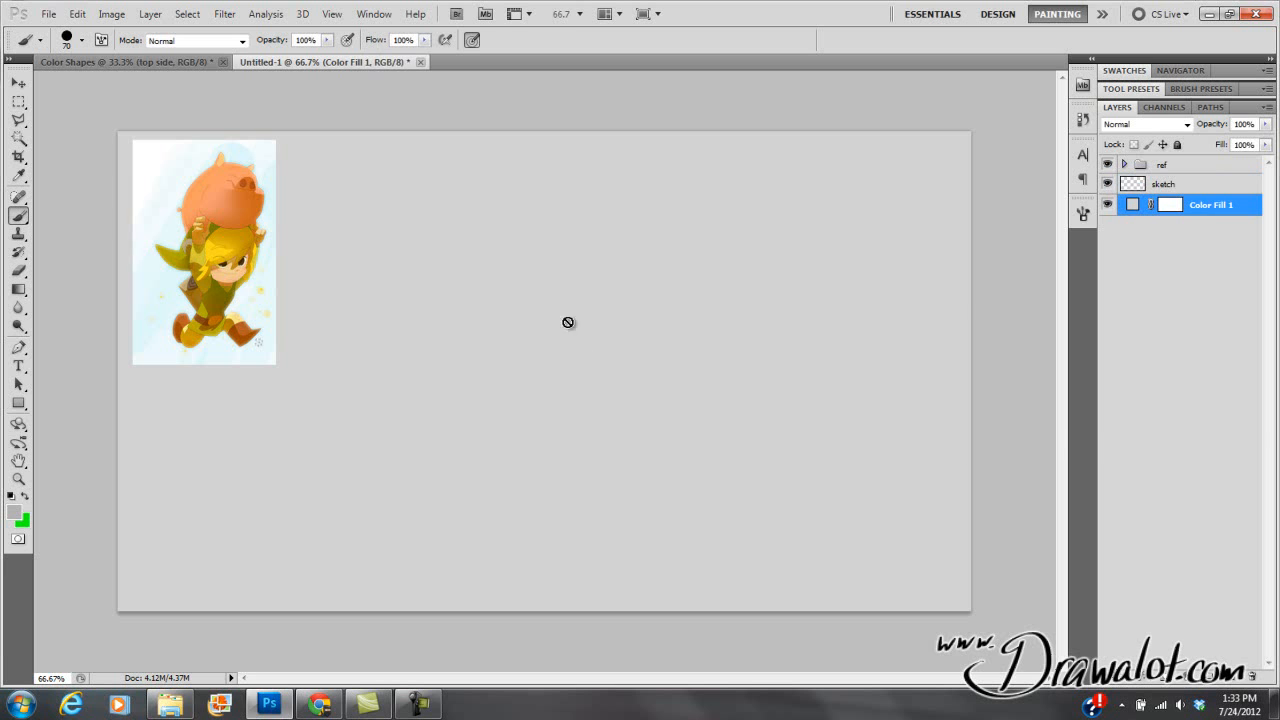
left_click(1134, 190)
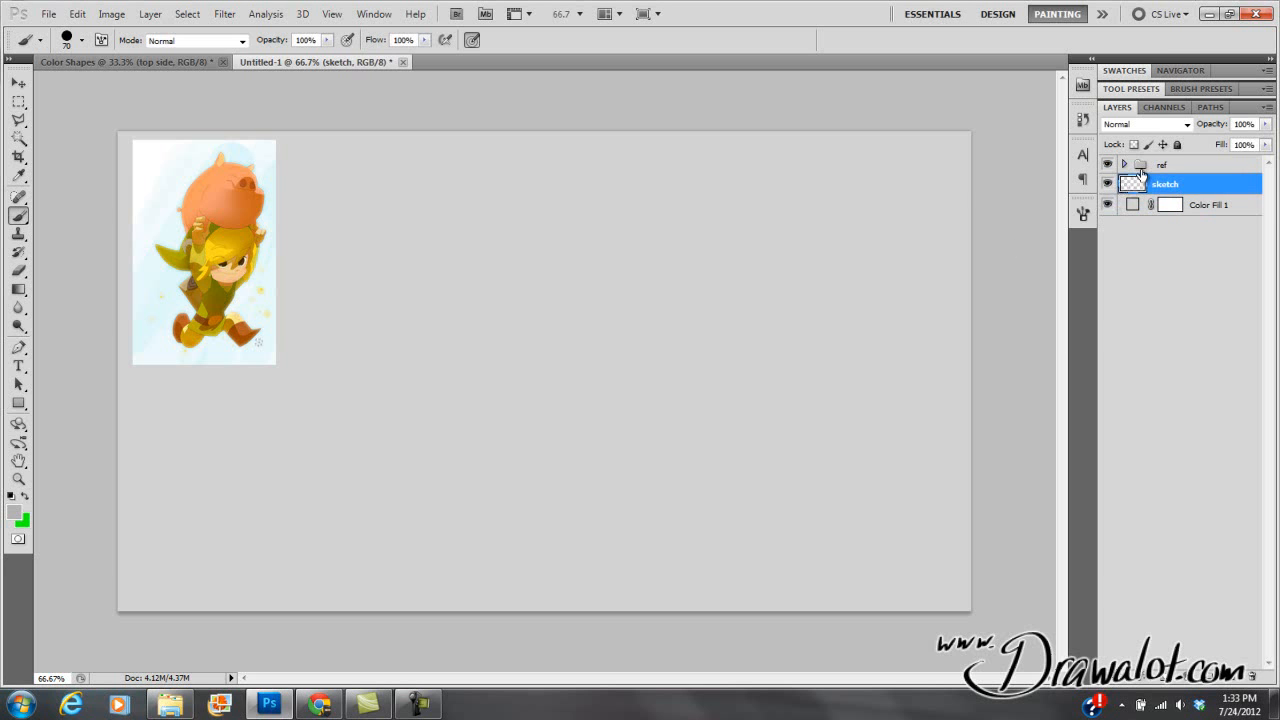
left_click(1142, 166)
left_click(1177, 144)
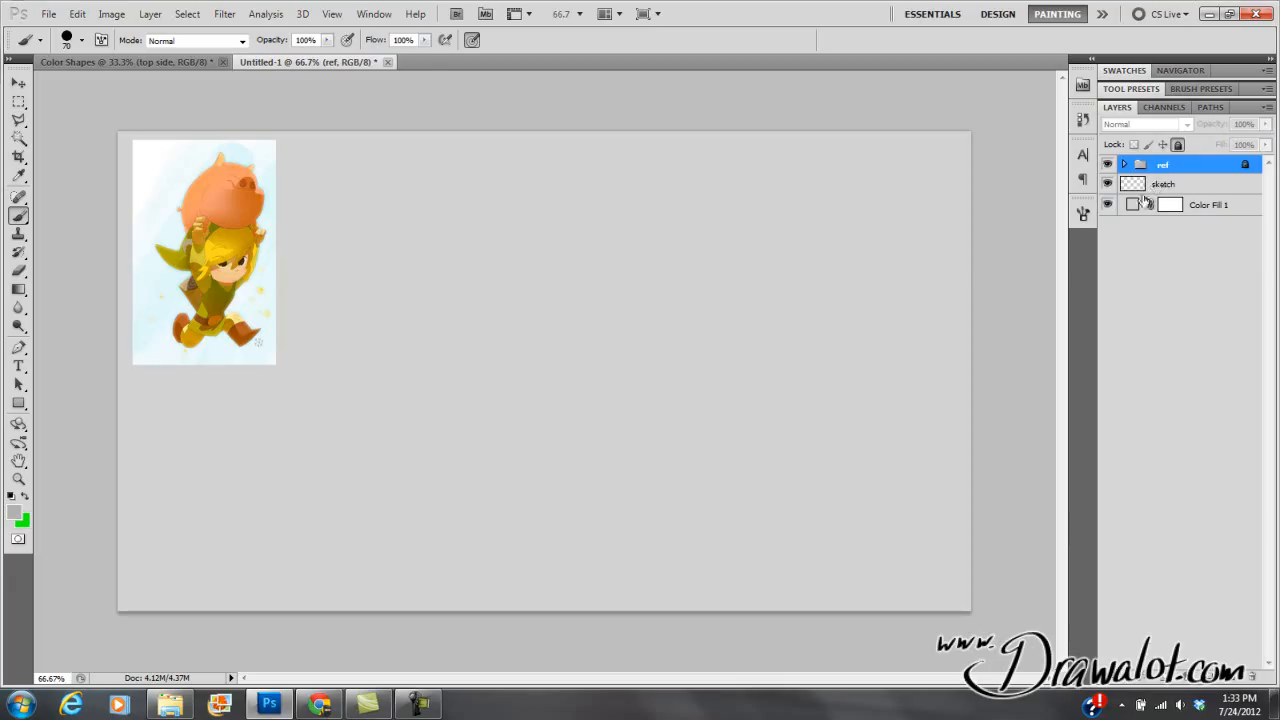
left_click(1132, 206)
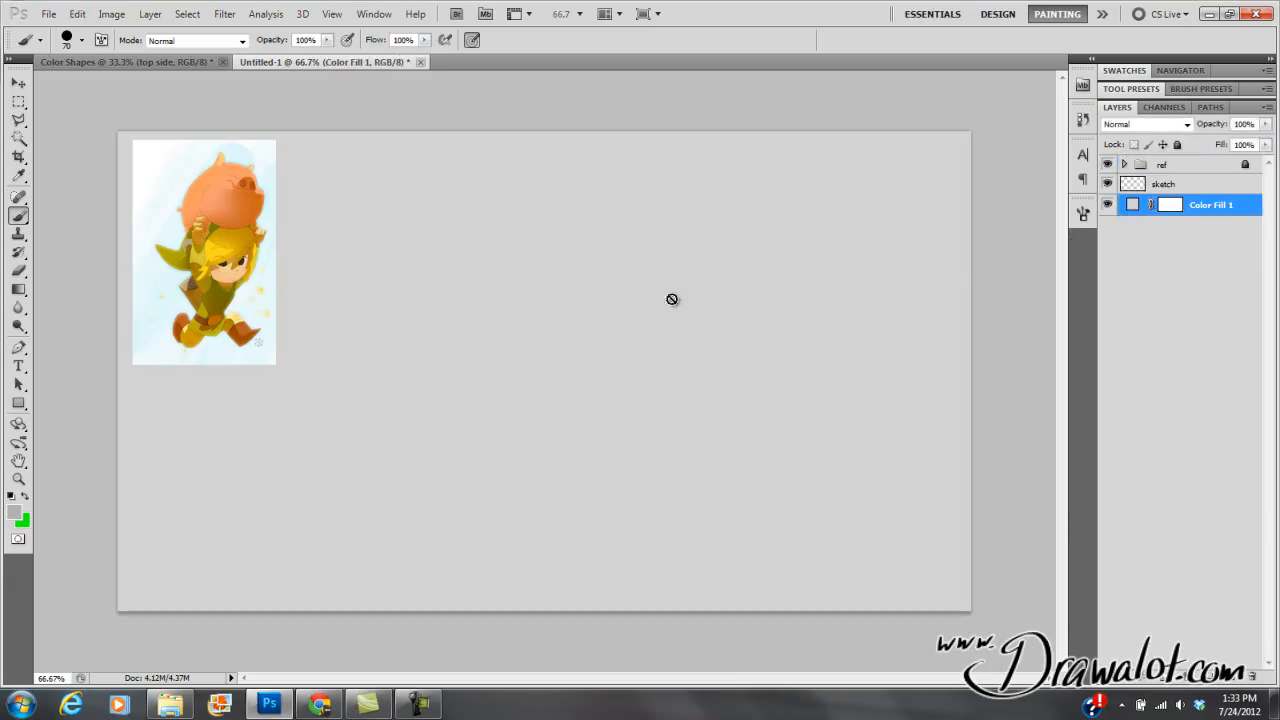
left_click(1139, 186)
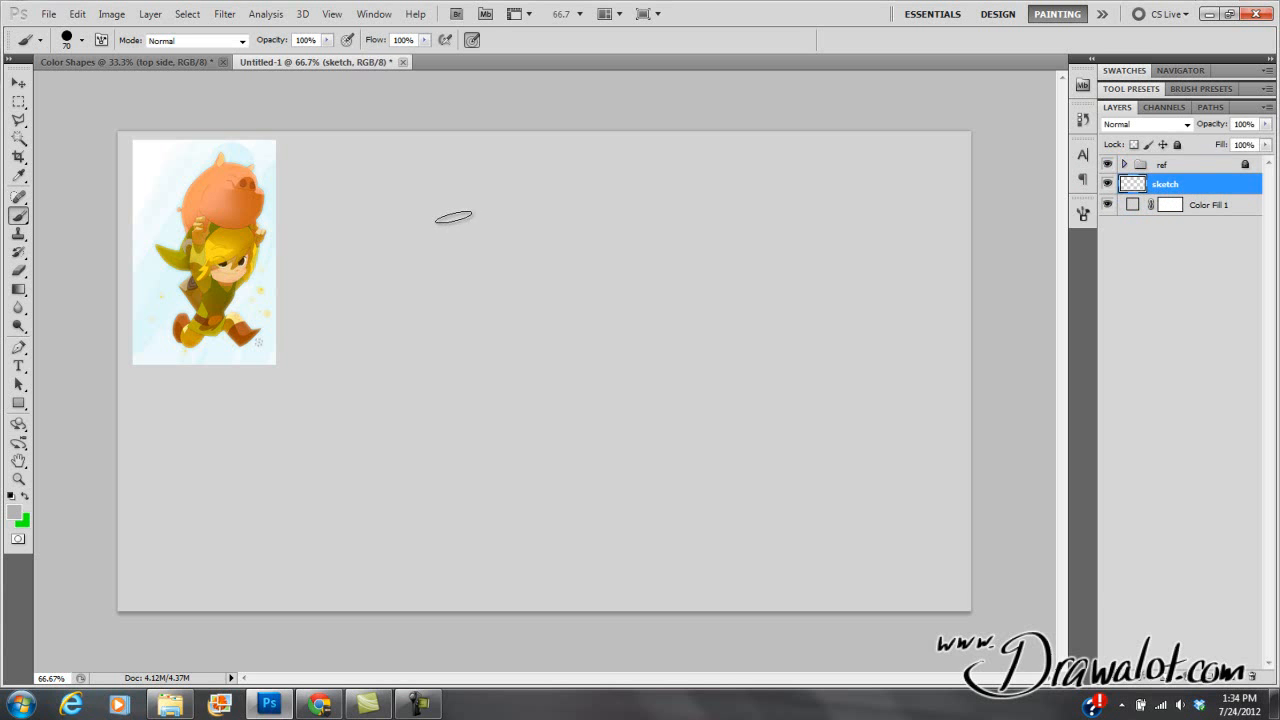
Step: Try the 39 px, 160 px and 162 px round brush presets near the end of the preset list
left_click(81, 41)
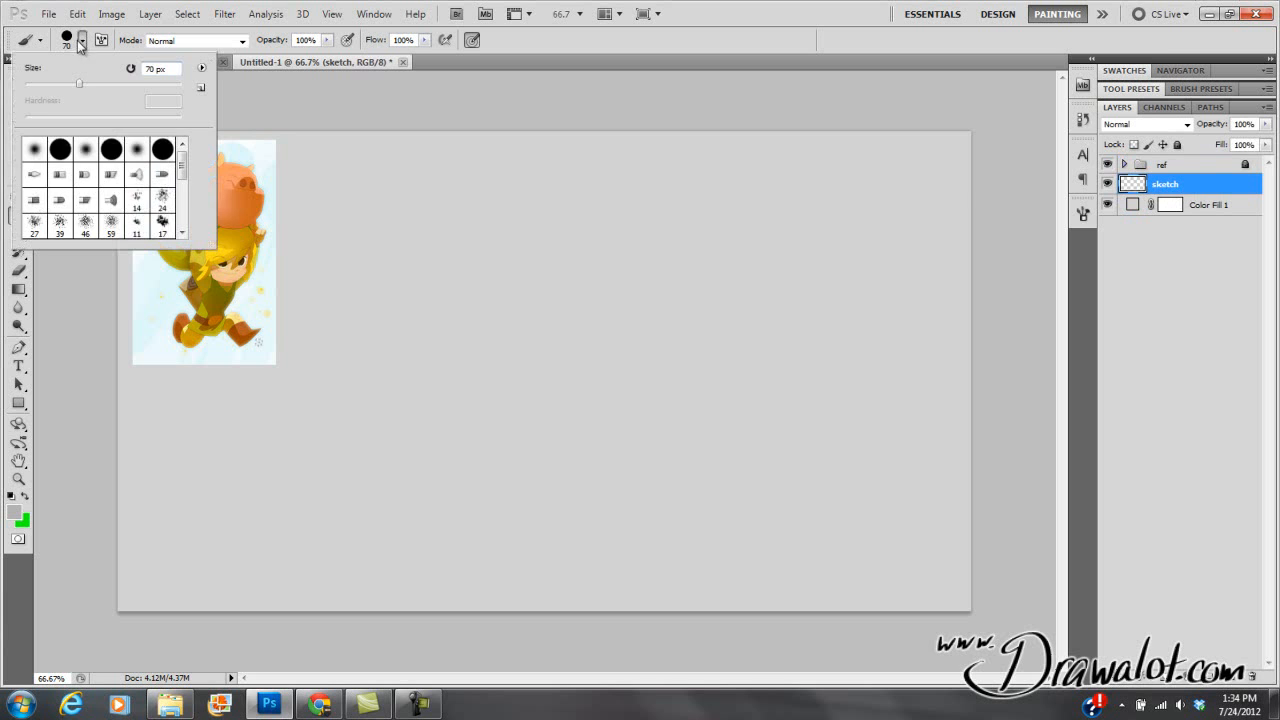
left_click_drag(180, 163, 181, 210)
left_click(86, 225)
left_click(484, 290)
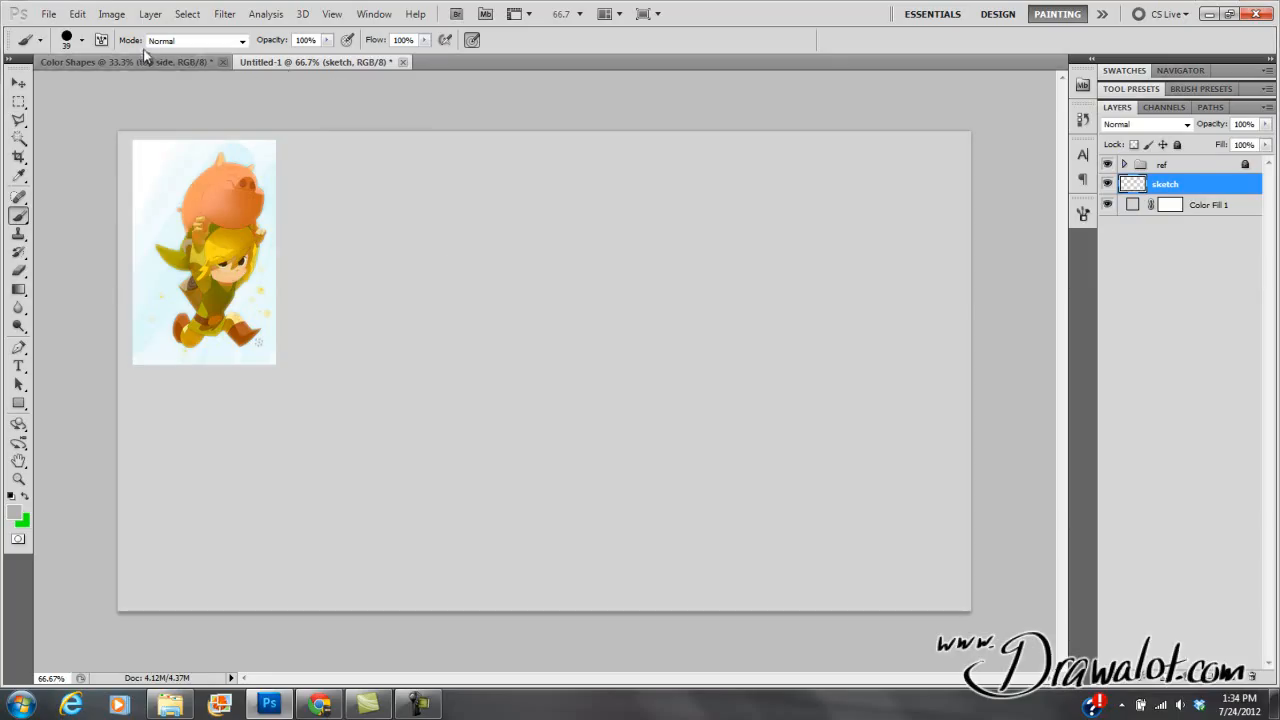
left_click(197, 41)
left_click(197, 42)
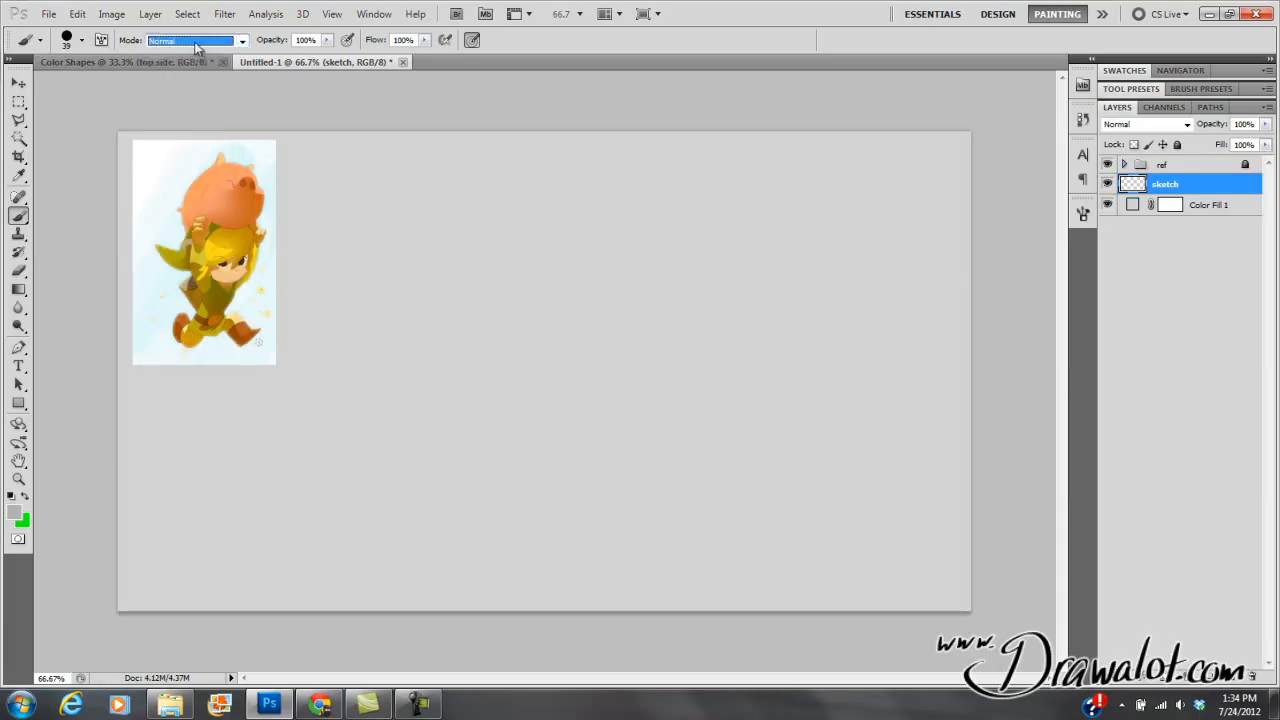
left_click(82, 42)
left_click_drag(57, 88, 86, 102)
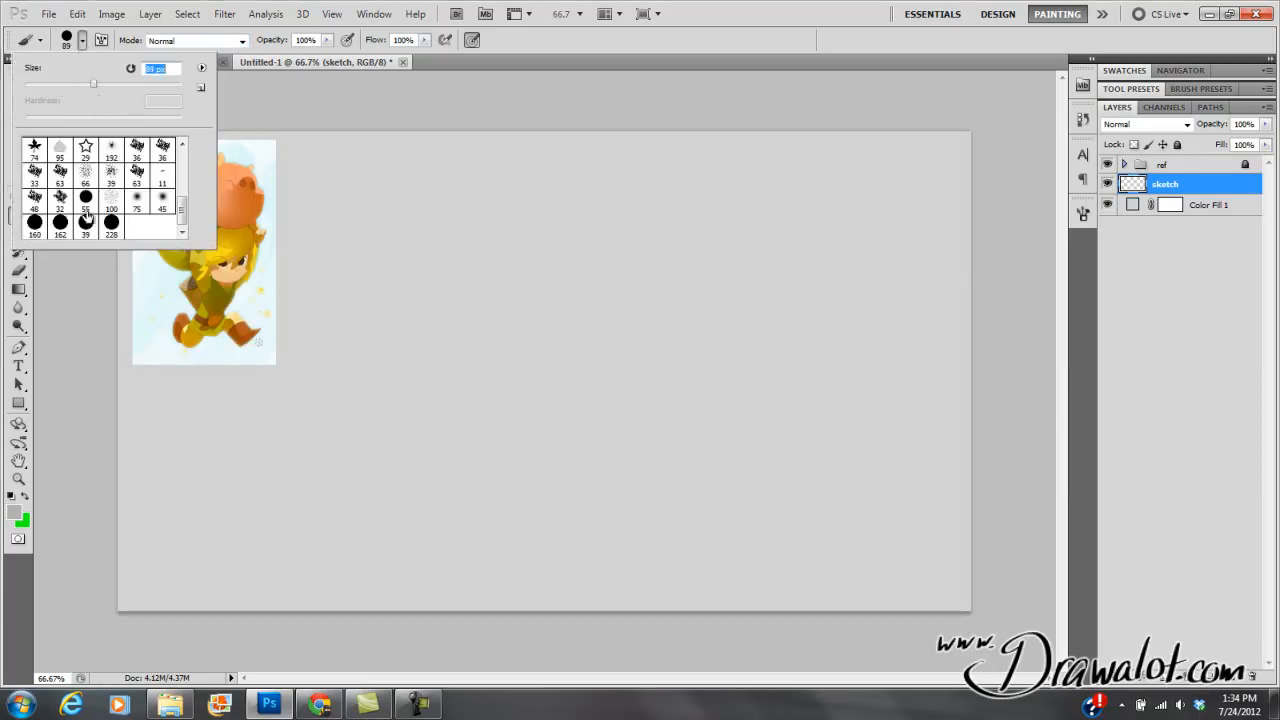
left_click(35, 224)
left_click(66, 222)
Step: Choose the last basic hard round brush preset and set its size to 49 px and hardness to 0%
left_click_drag(174, 212, 180, 166)
left_click(157, 150)
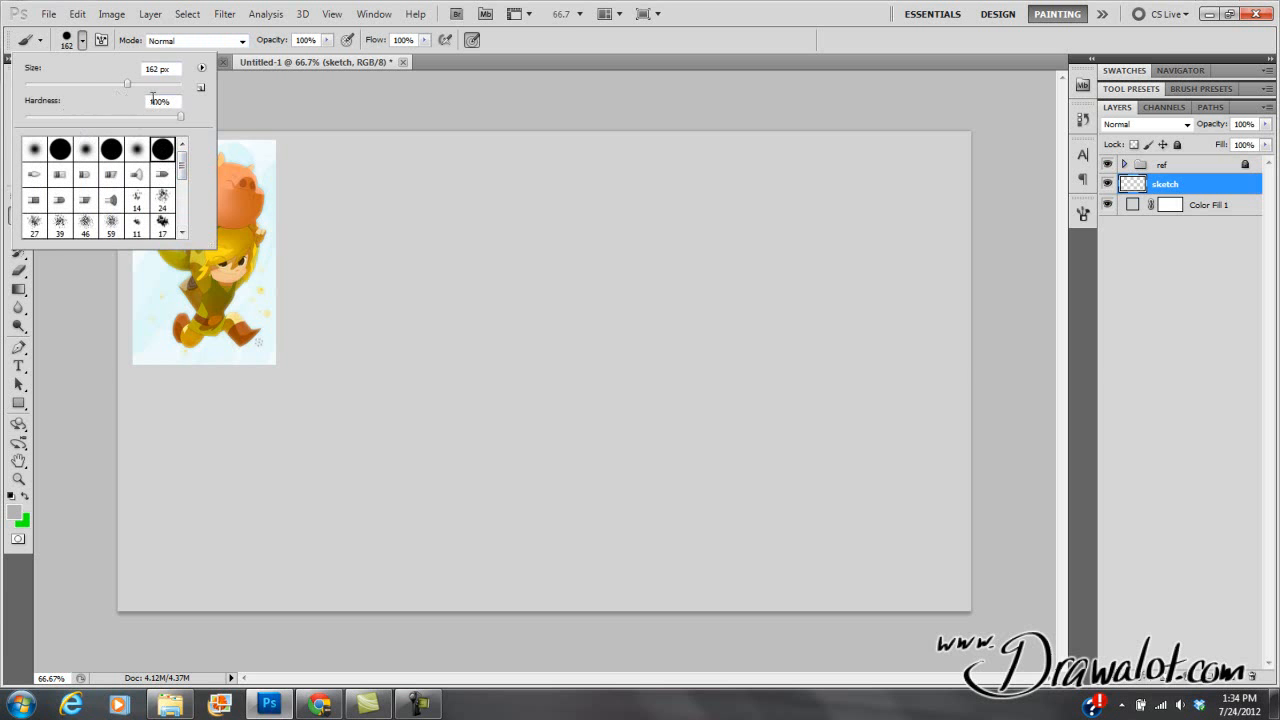
left_click_drag(124, 84, 62, 84)
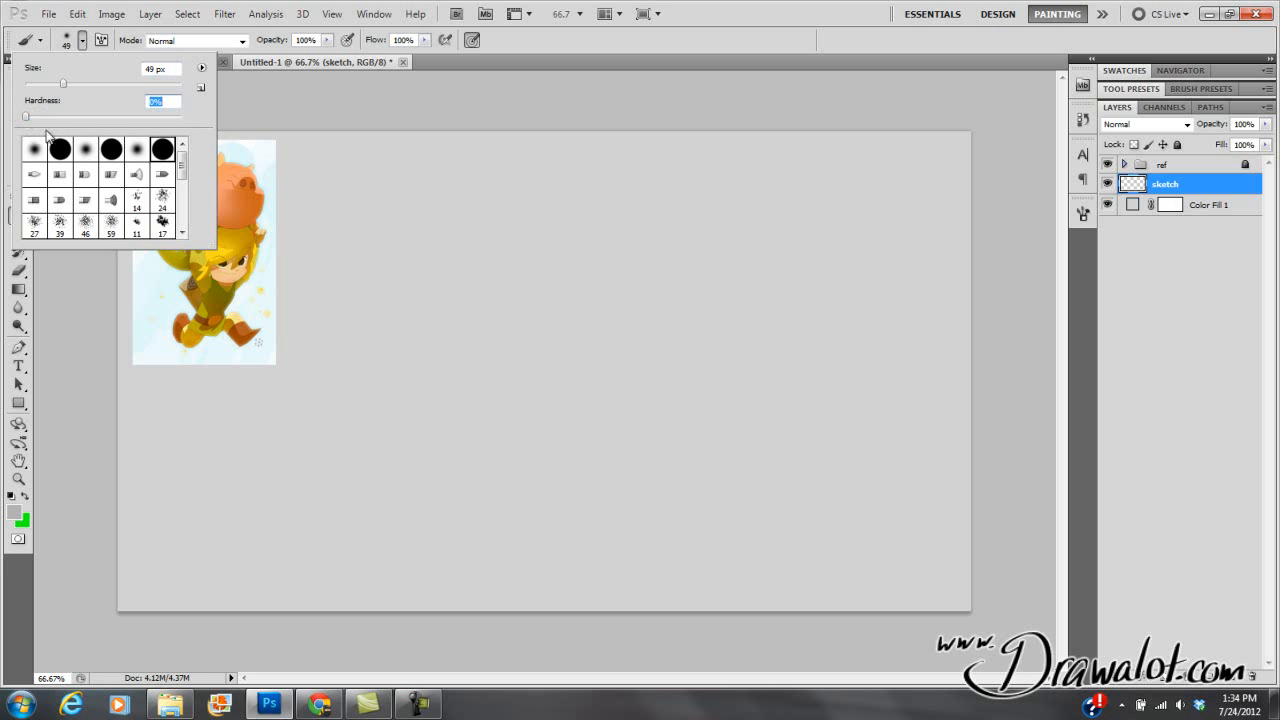
Step: Paint gray test strokes on the "sketch" layer at 0% and 100% brush hardness, undoing each stroke
mouse_move(413, 218)
left_mouse_down()
mouse_move(433, 274)
mouse_move(705, 400)
left_mouse_up()
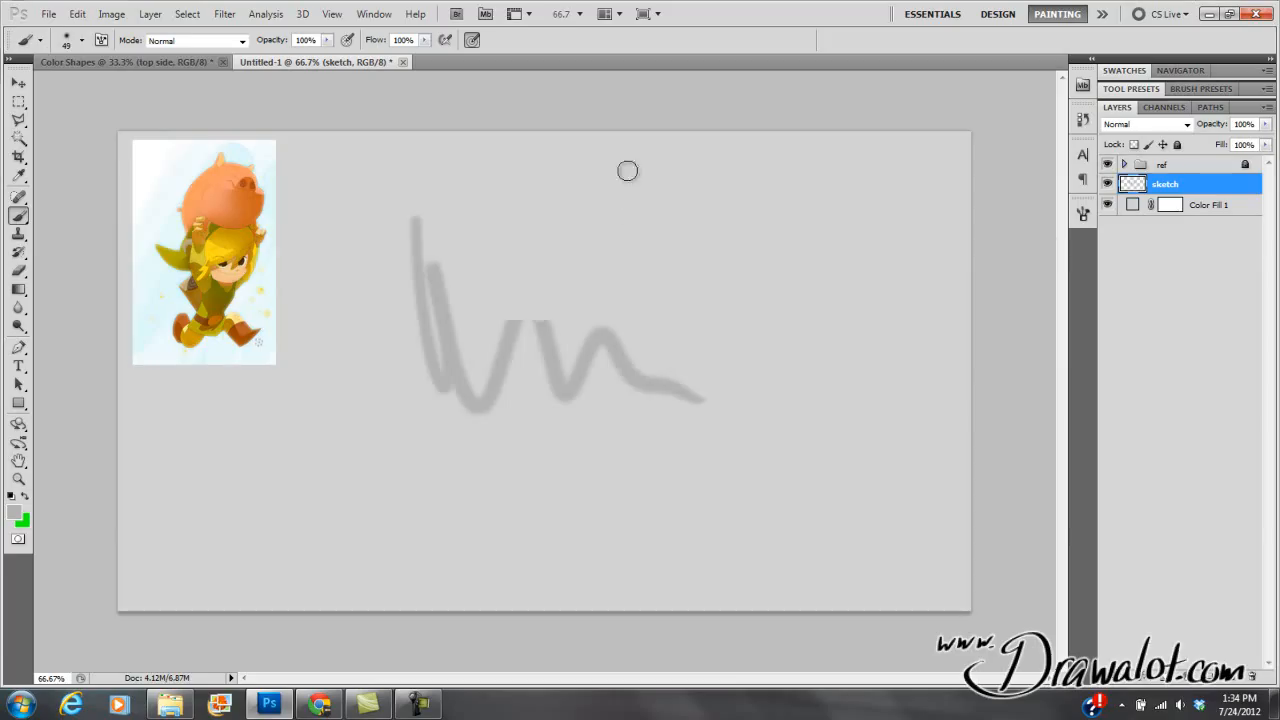
key("ctrl+z")
left_click(66, 40)
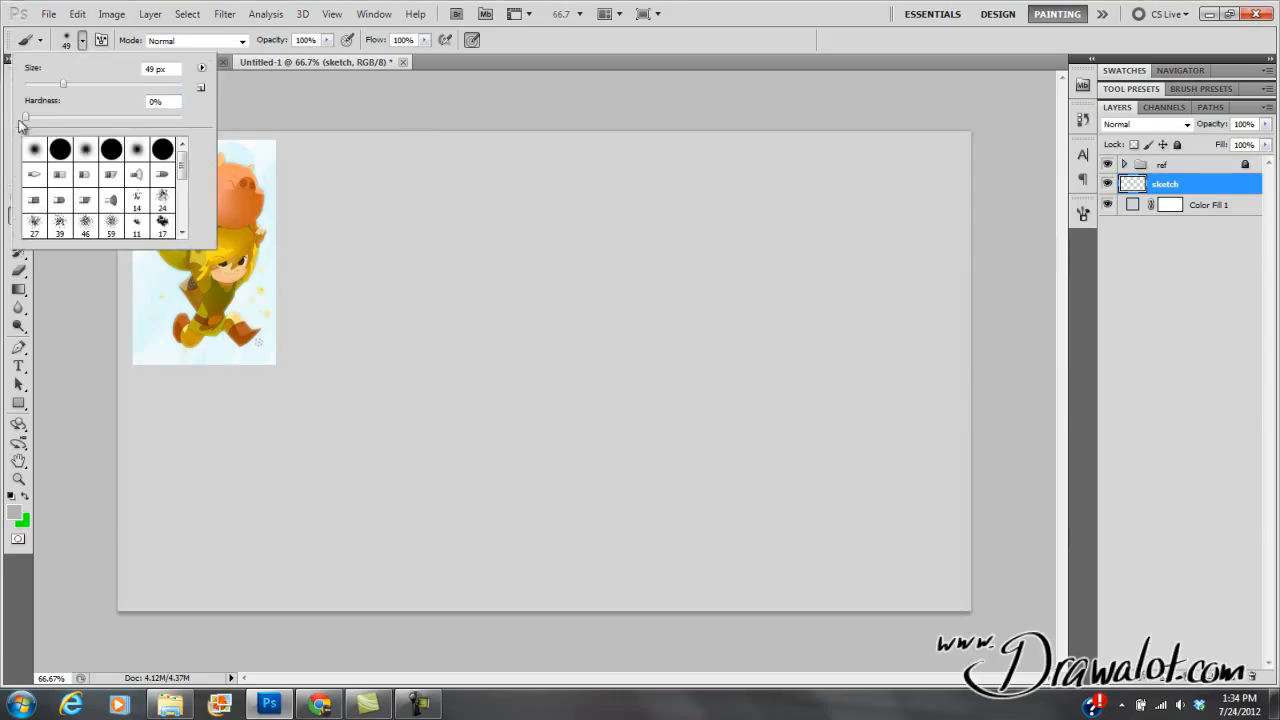
key("Return")
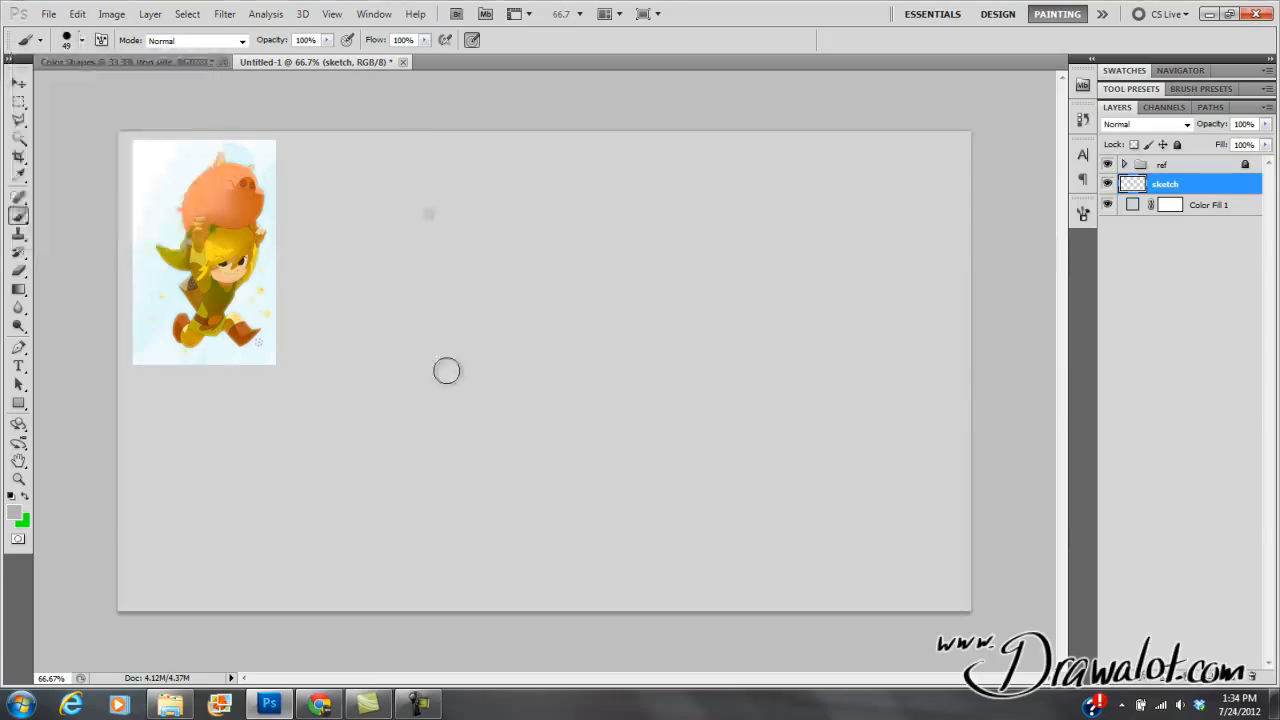
left_click_drag(429, 207, 455, 460)
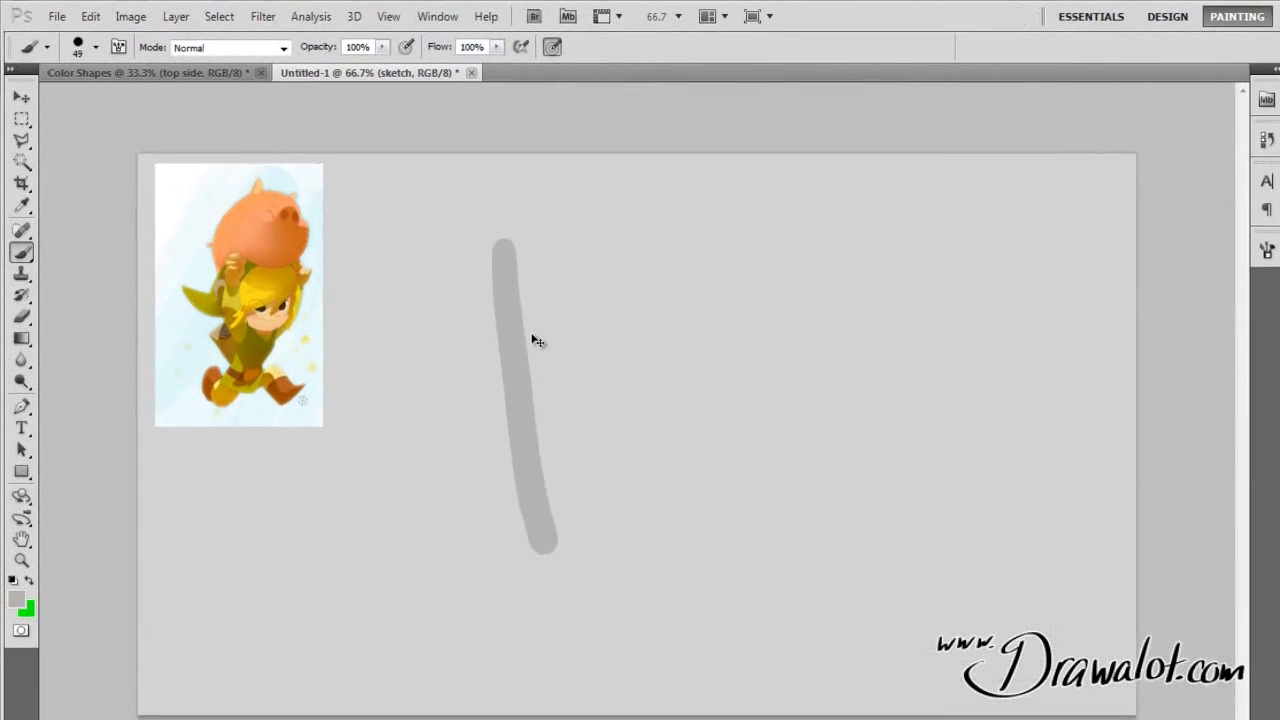
key("ctrl+z")
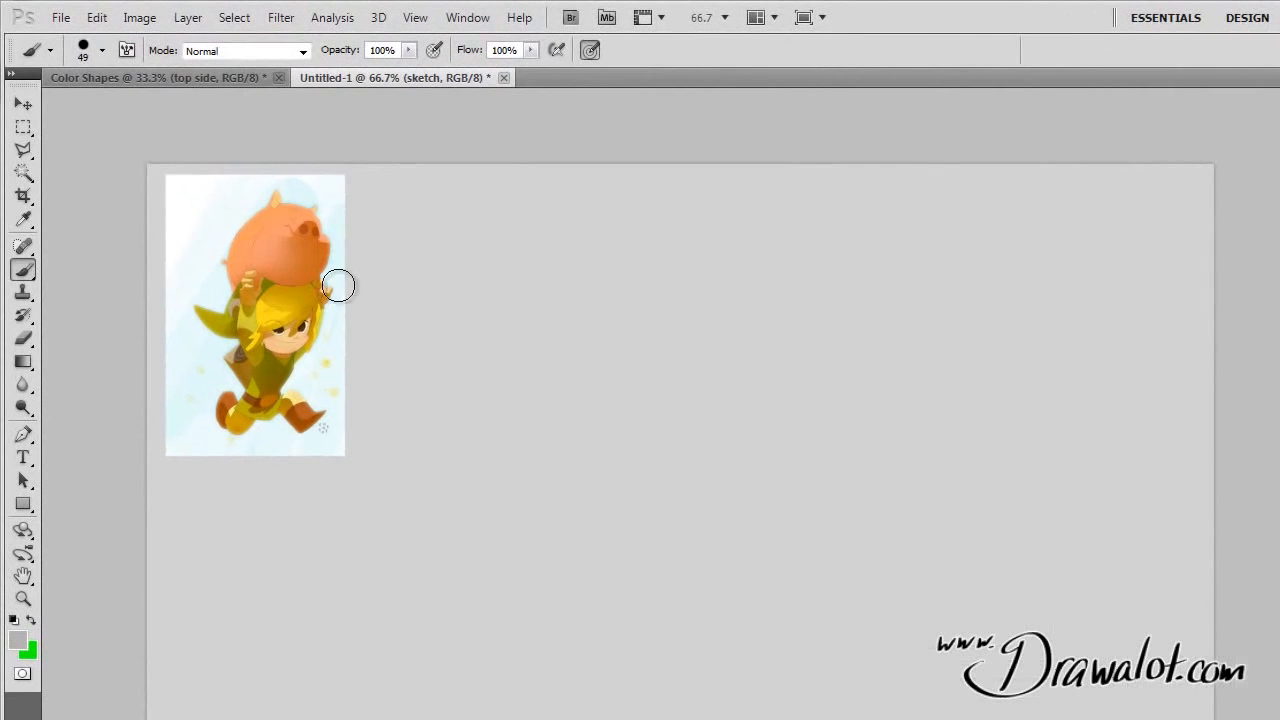
Step: With the brush at 49 px and 100% hardness, reset the colors to default black and white, and paint and undo a test stroke
left_click(95, 46)
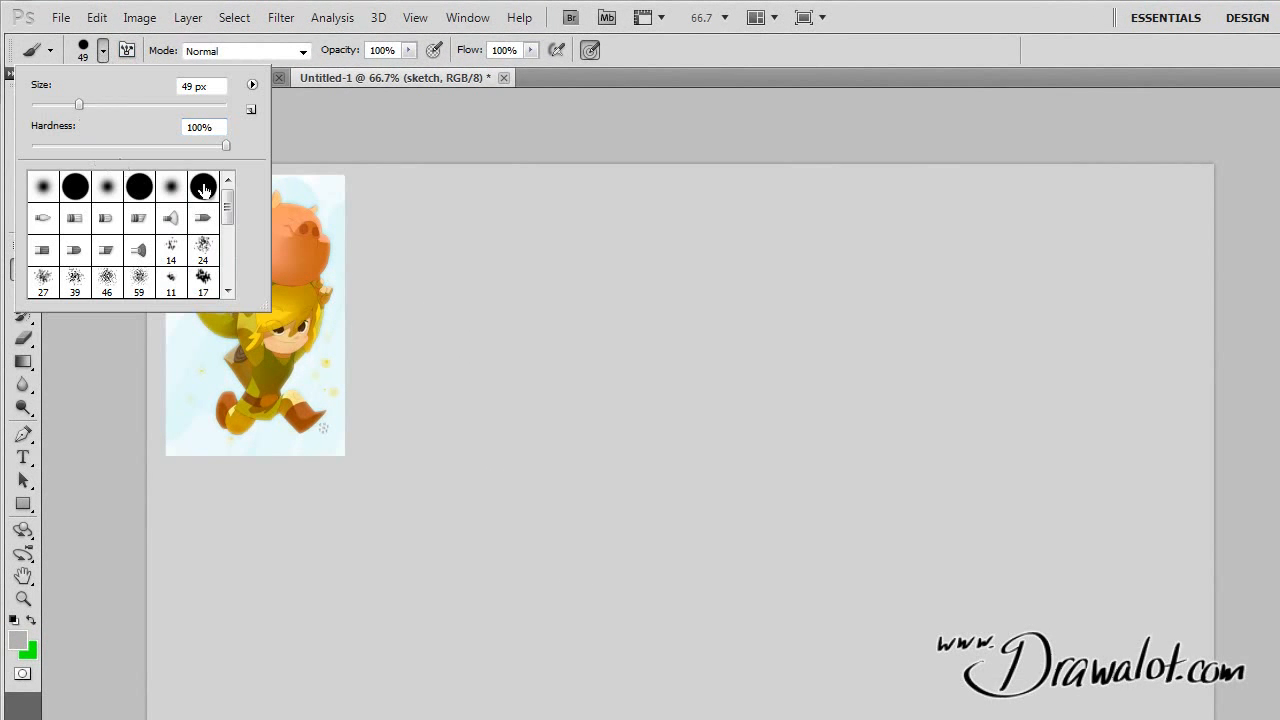
left_click(226, 150)
left_click(681, 53)
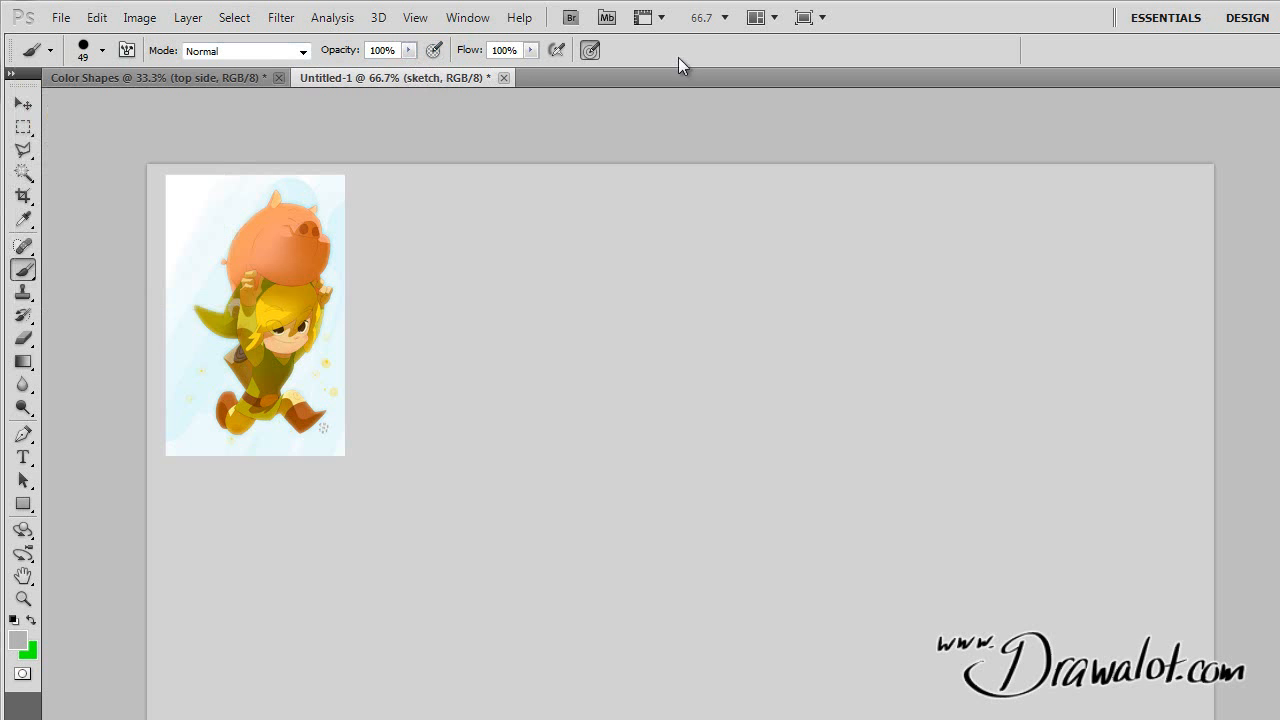
left_click(14, 622)
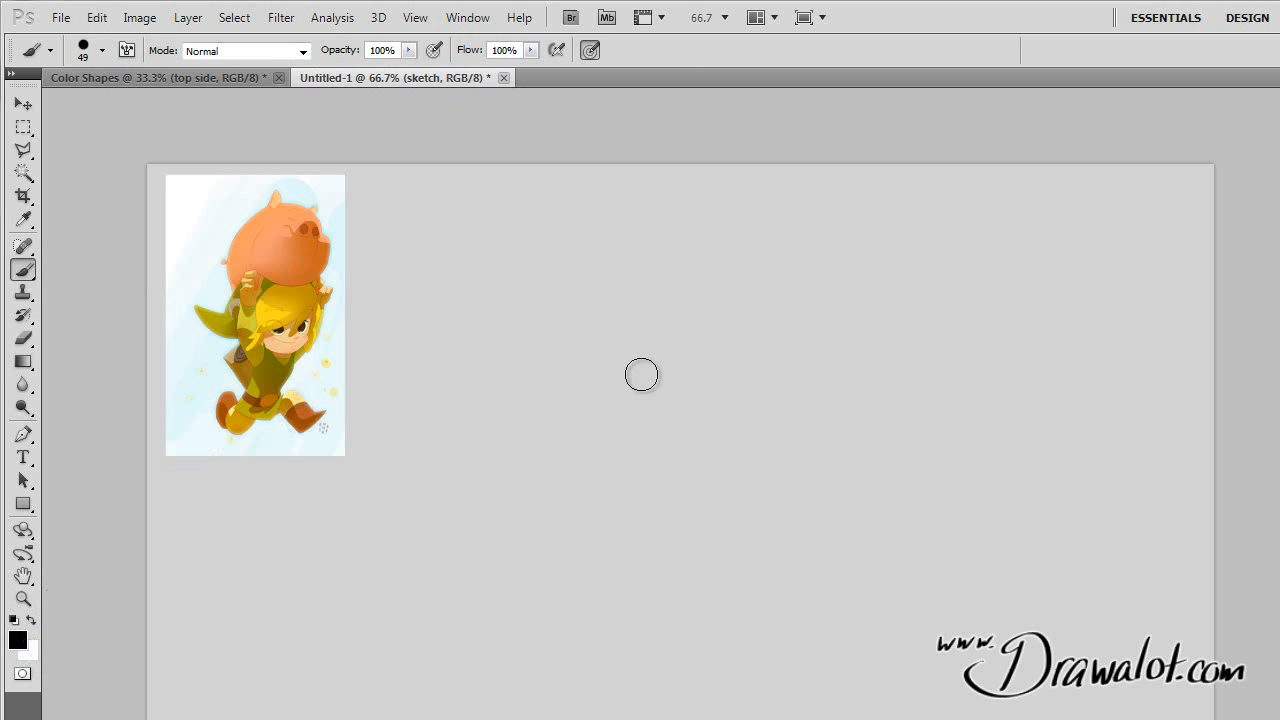
left_click_drag(572, 270, 618, 579)
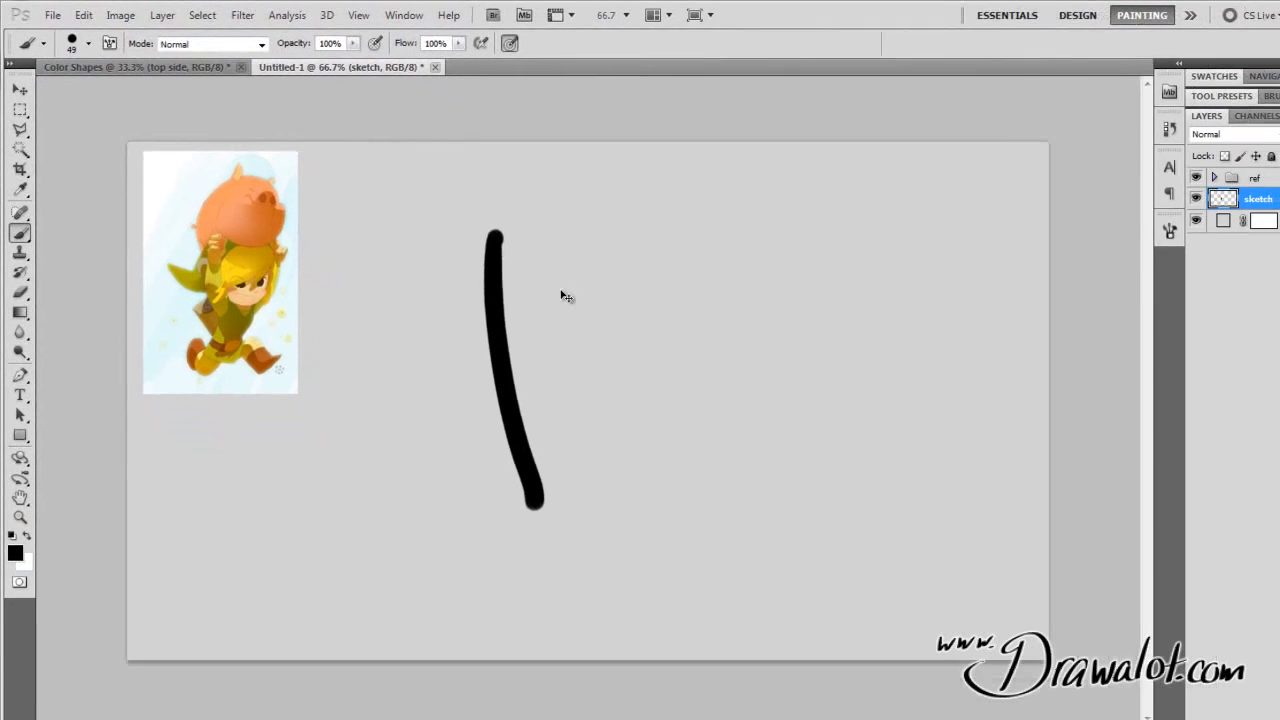
key("ctrl+z")
Step: Set the brush hardness to 0%, and paint and undo a black test stroke
left_click(102, 50)
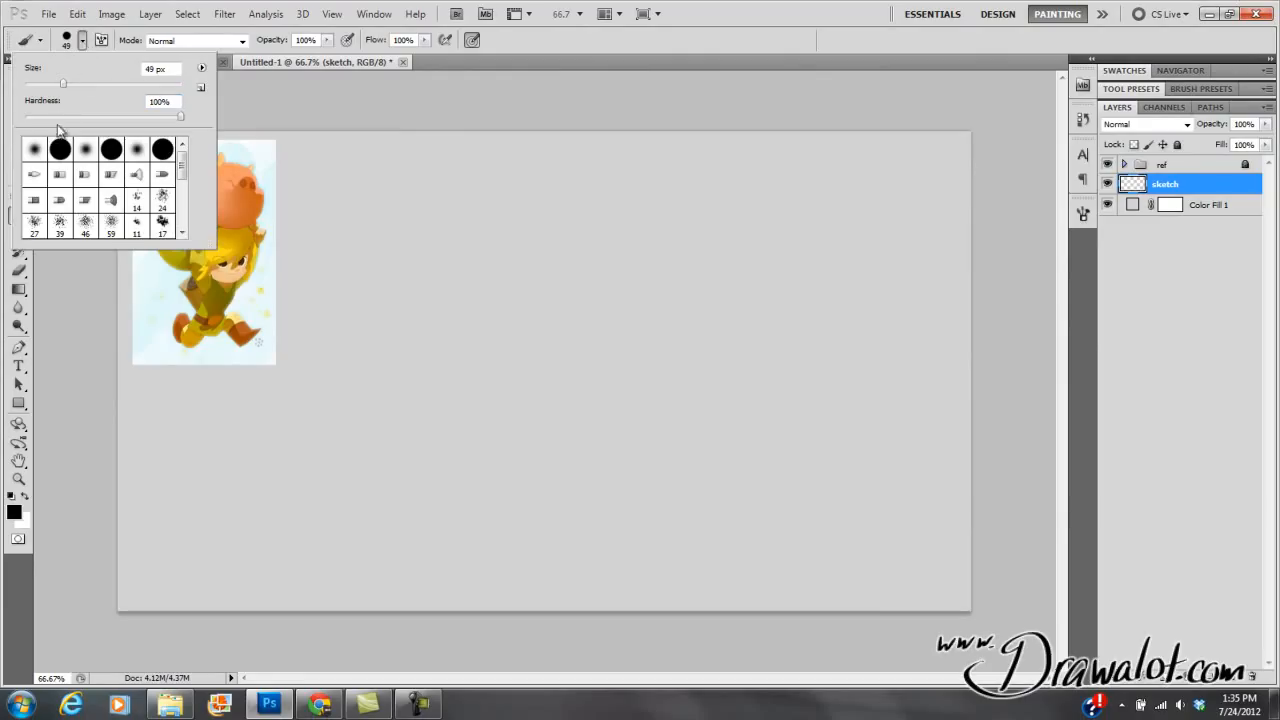
left_click_drag(50, 120, 8, 110)
left_click_drag(480, 187, 595, 505)
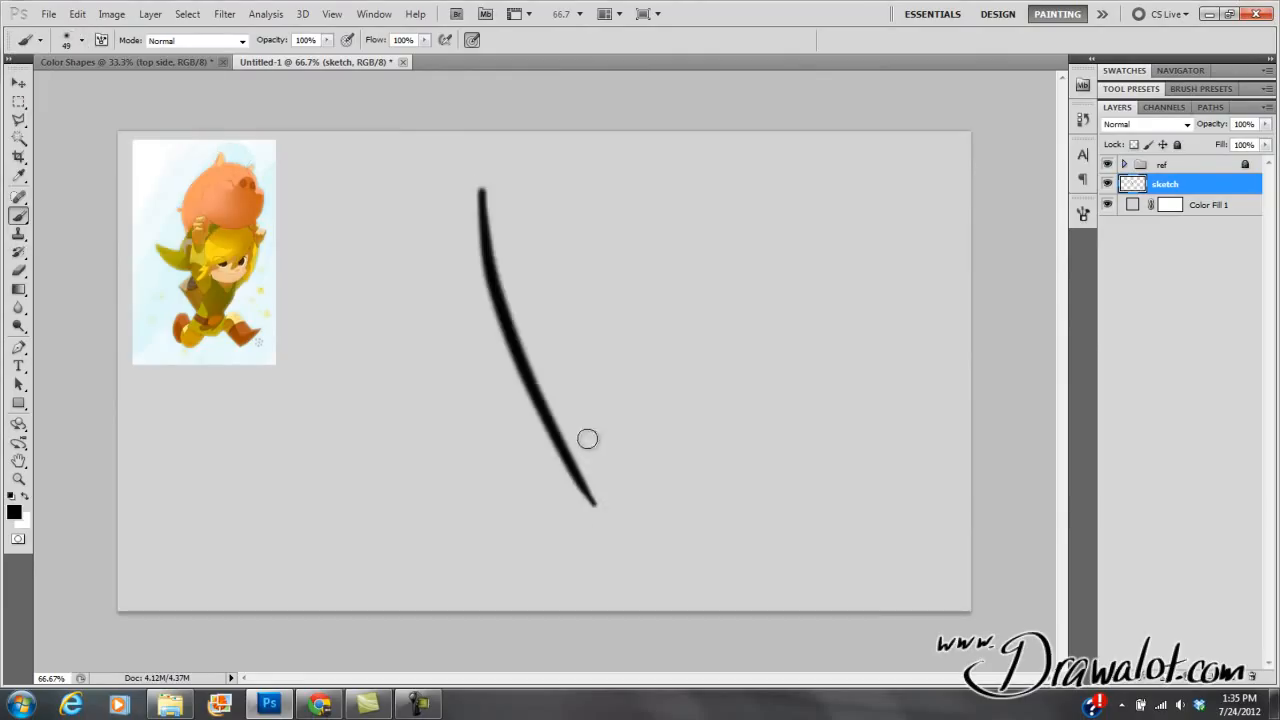
key("ctrl+z")
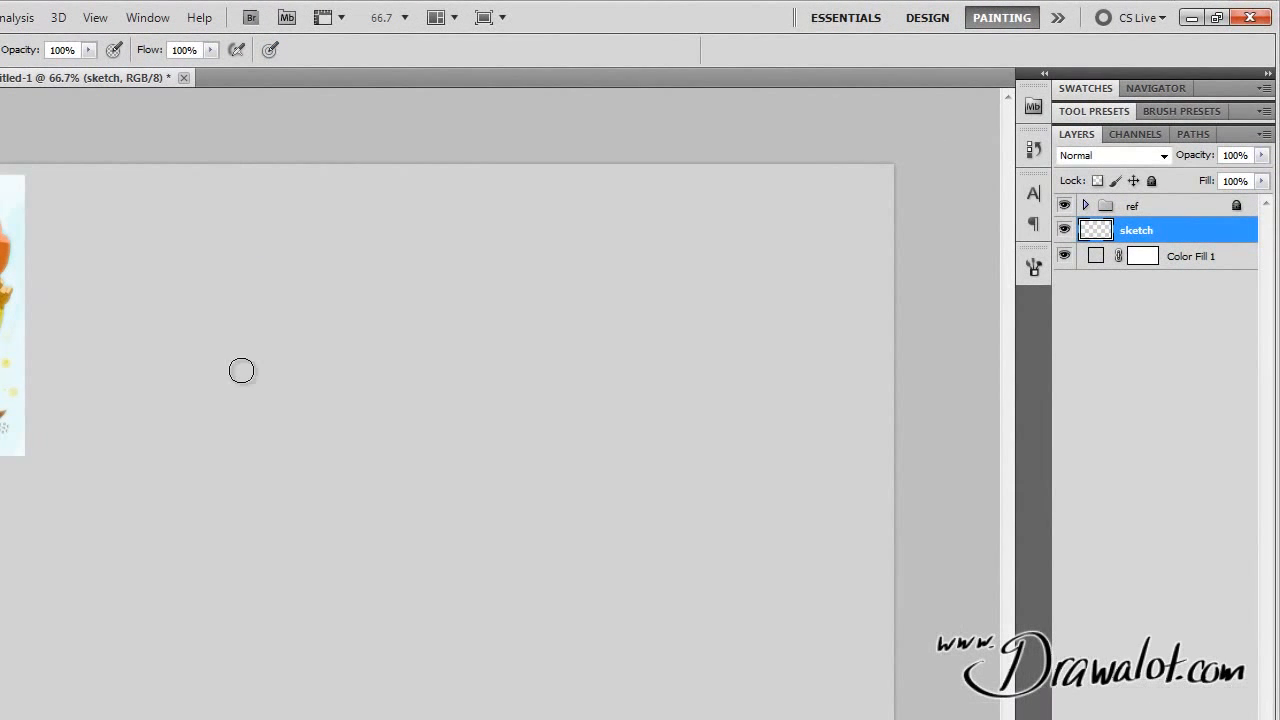
Step: Paint three crossing constant-width strokes with pressure sizing off and several tapered strokes with it on, beside each other on the "sketch" layer
left_click_drag(262, 290, 325, 598)
left_click_drag(412, 303, 440, 505)
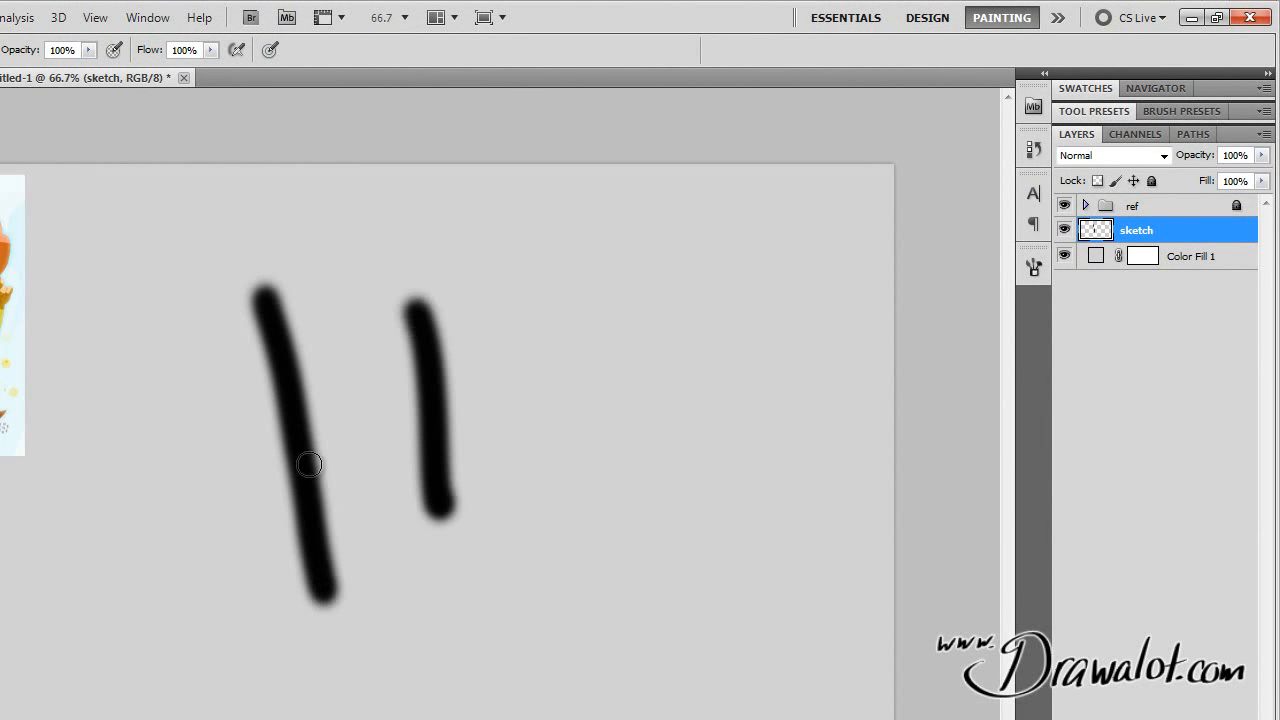
left_click_drag(306, 445, 545, 413)
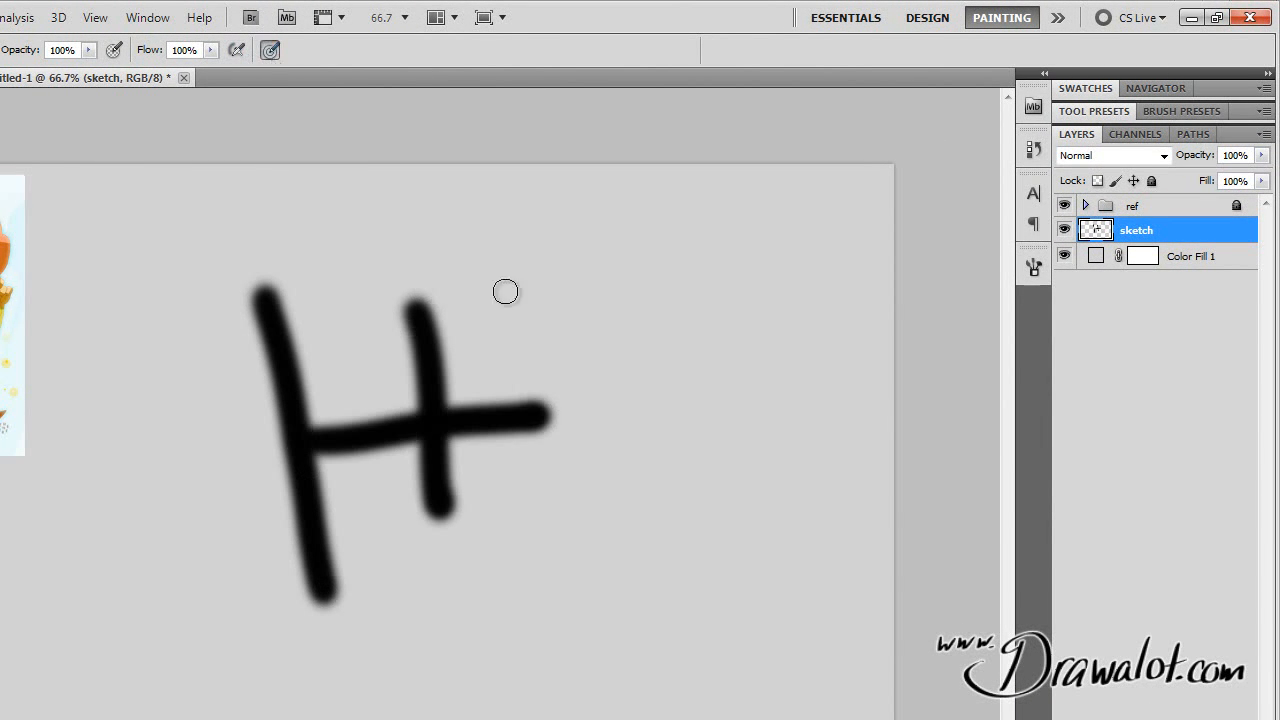
mouse_move(667, 233)
left_mouse_down()
mouse_move(640, 357)
mouse_move(666, 633)
left_mouse_up()
mouse_move(746, 247)
left_mouse_down()
mouse_move(554, 486)
mouse_move(515, 489)
left_mouse_up()
mouse_move(503, 607)
left_mouse_down()
mouse_move(553, 576)
mouse_move(650, 549)
mouse_move(746, 458)
mouse_move(843, 275)
mouse_move(804, 232)
mouse_move(701, 307)
mouse_move(664, 426)
mouse_move(666, 525)
mouse_move(714, 642)
left_mouse_up()
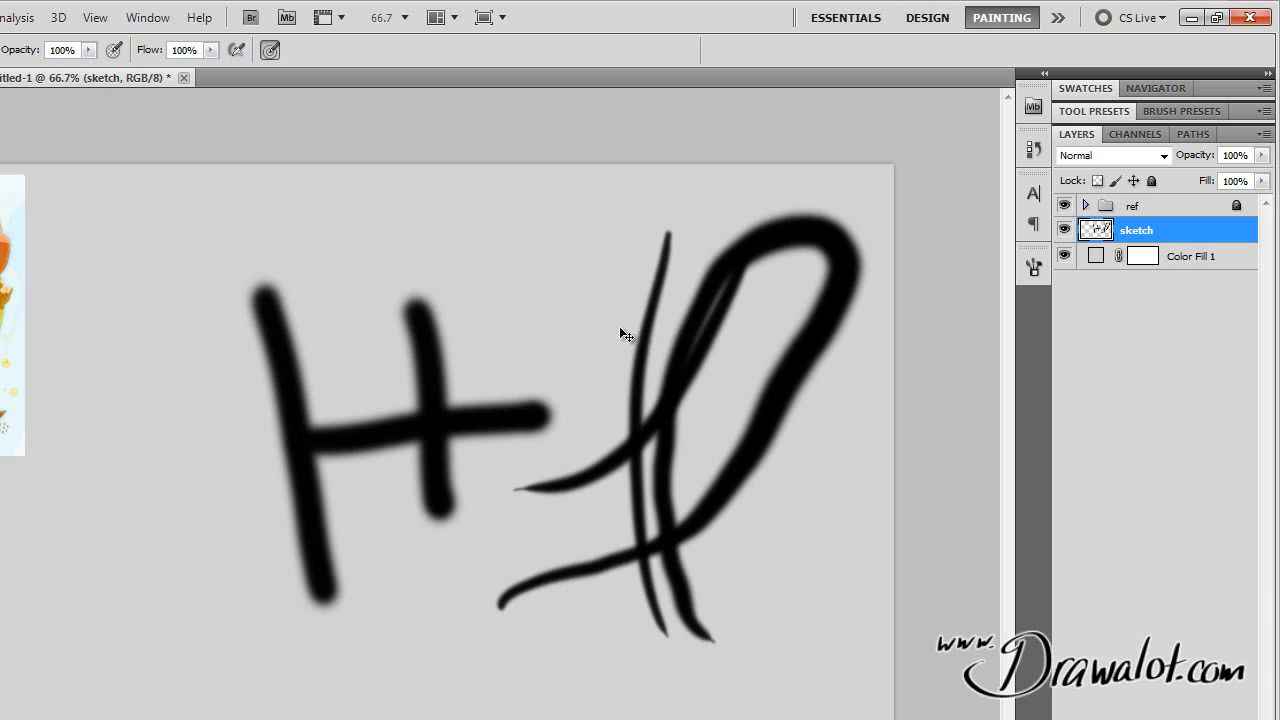
Step: Clear all test strokes from the "sketch" layer and remove the selection
key("ctrl+a")
key("Delete")
key("ctrl+d")
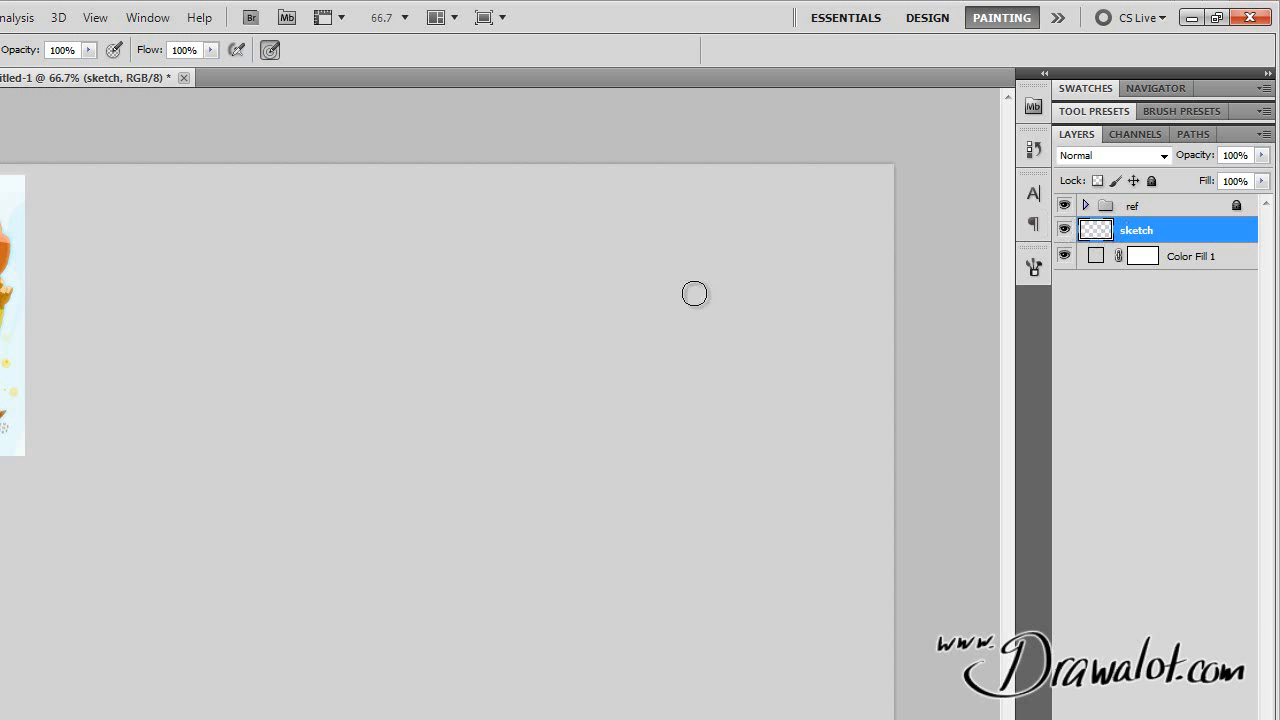
Step: Enlarge the soft round brush to 174 px and paint a broad black zigzag test stroke across the canvas's middle
left_click(271, 48)
right_click(228, 318)
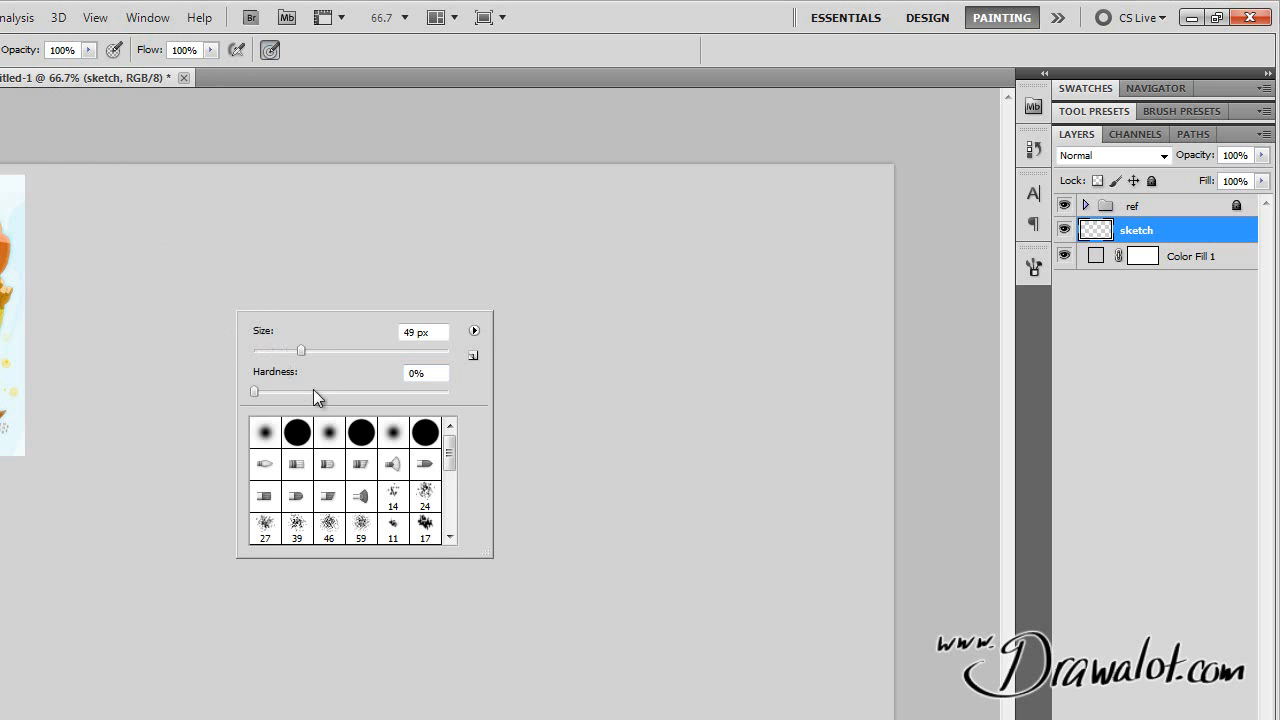
left_click_drag(302, 351, 338, 353)
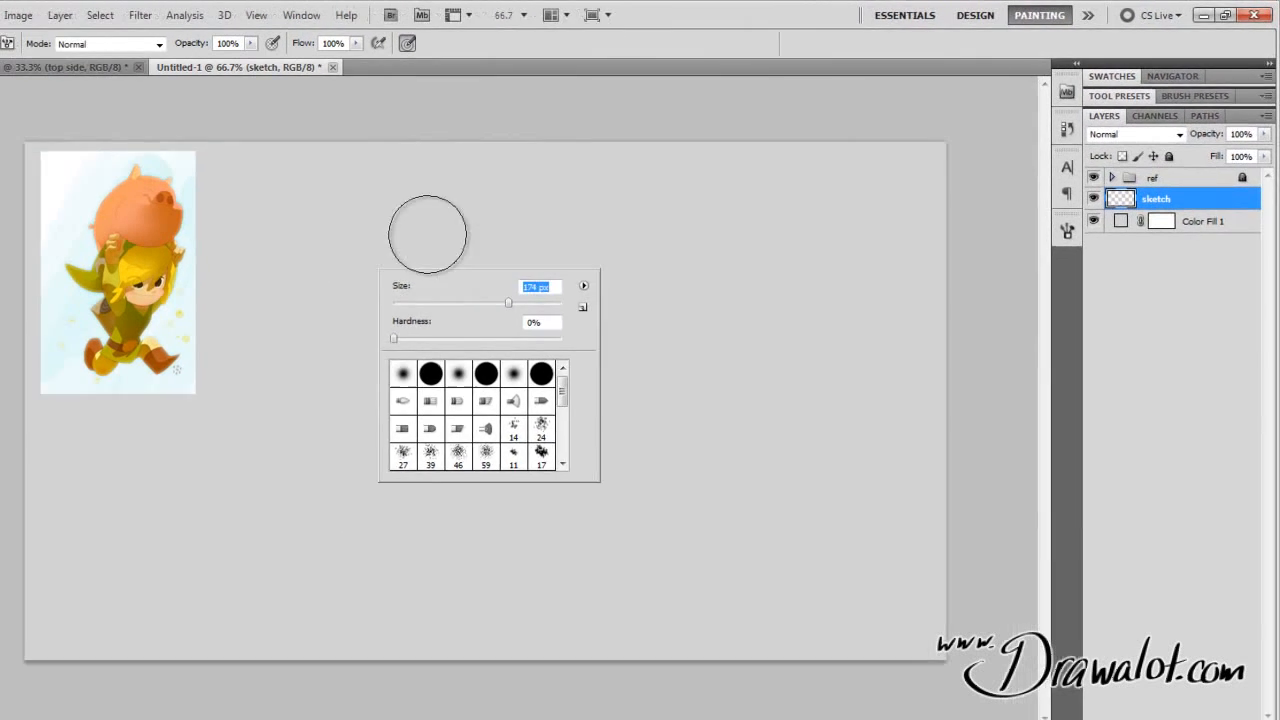
mouse_move(183, 268)
left_mouse_down()
mouse_move(200, 592)
mouse_move(295, 337)
left_mouse_up()
left_click_drag(525, 390, 830, 345)
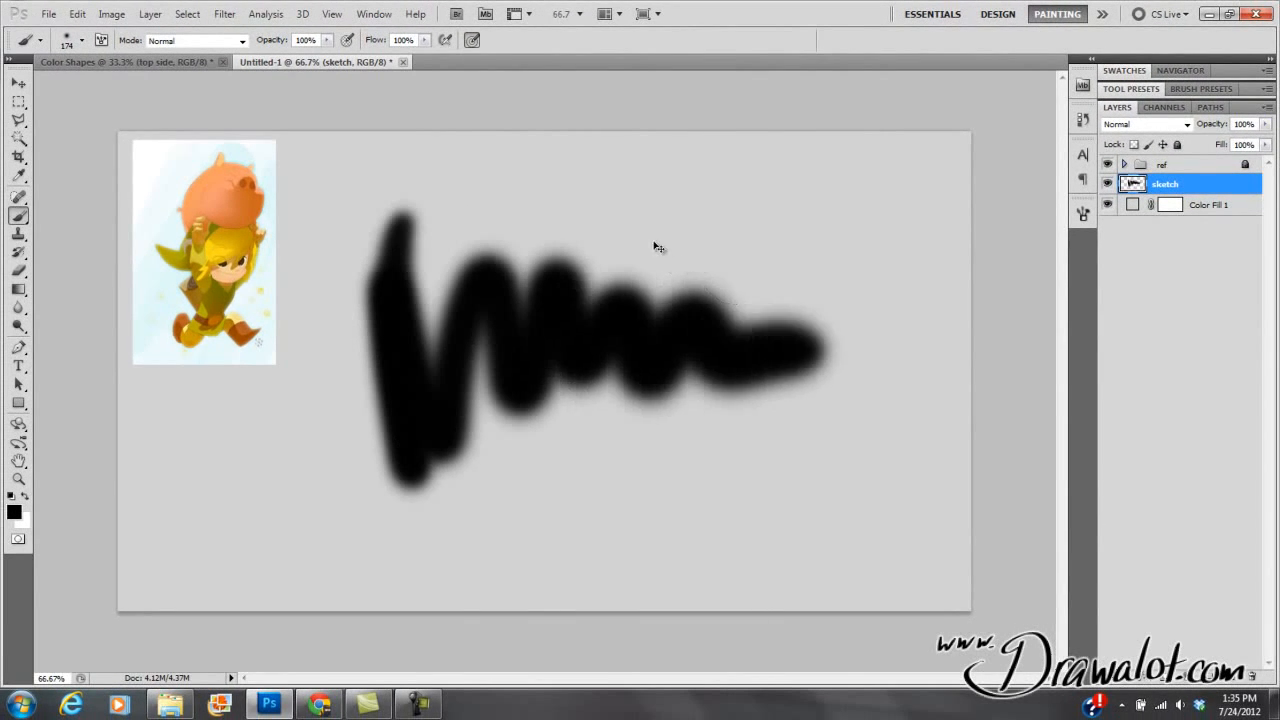
Step: Undo the broad zigzag stroke, reduce the brush to 8 px, and paint and undo a short test stroke
key("ctrl+z")
right_click(516, 243)
mouse_move(409, 243)
left_mouse_down()
mouse_move(497, 376)
mouse_move(723, 351)
left_mouse_up()
key("ctrl+z")
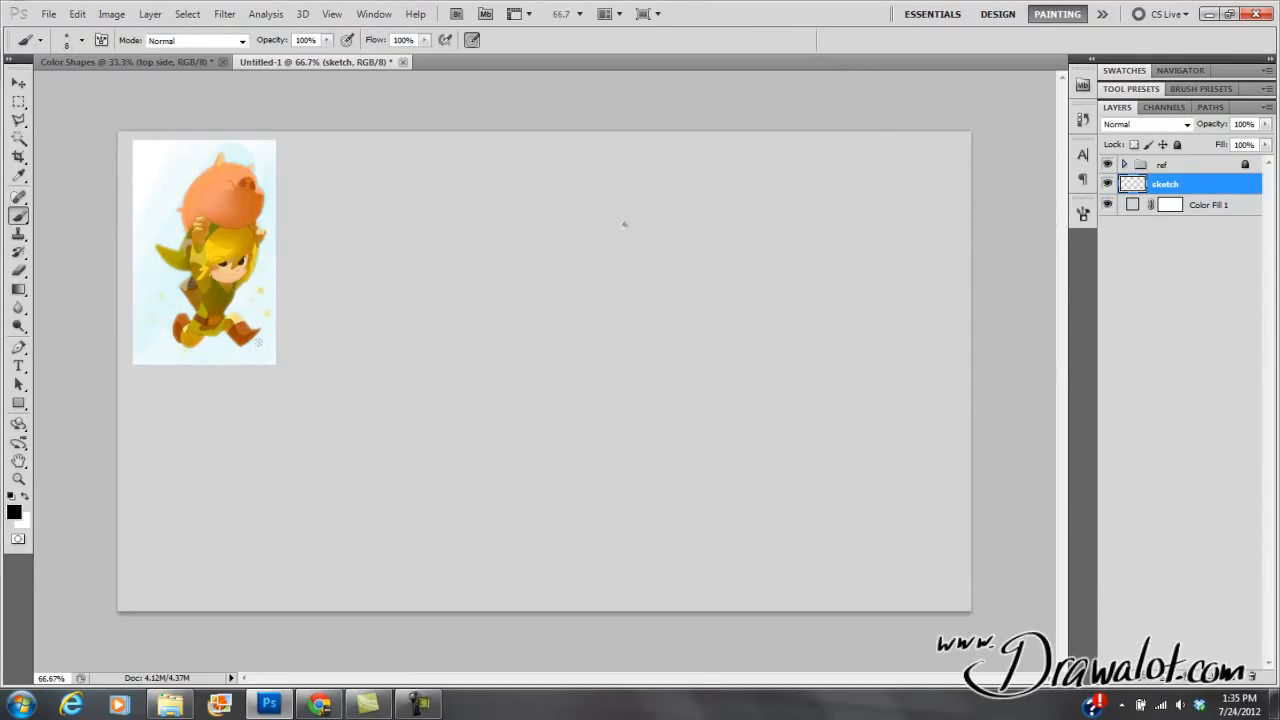
Step: Set the round brush to 32 px with 100% hardness, and look at its opacity and flow sliders
right_click(551, 256)
left_click_drag(574, 288, 598, 296)
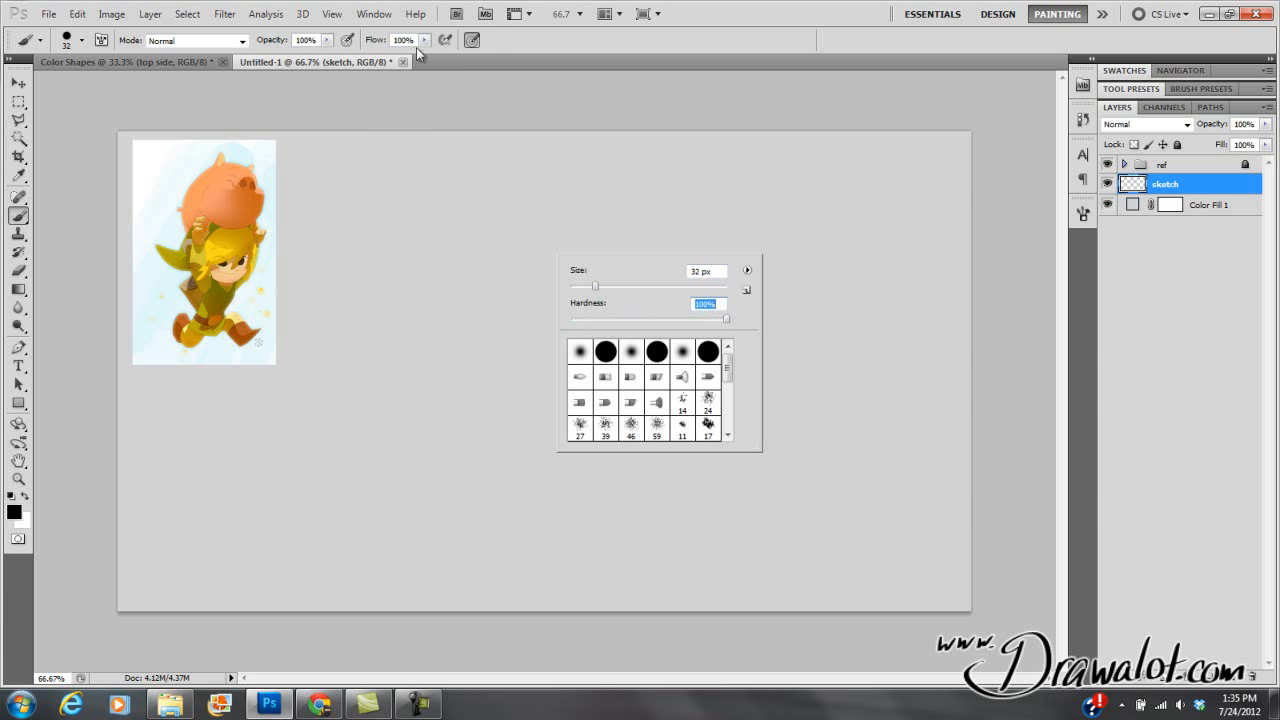
left_click(327, 43)
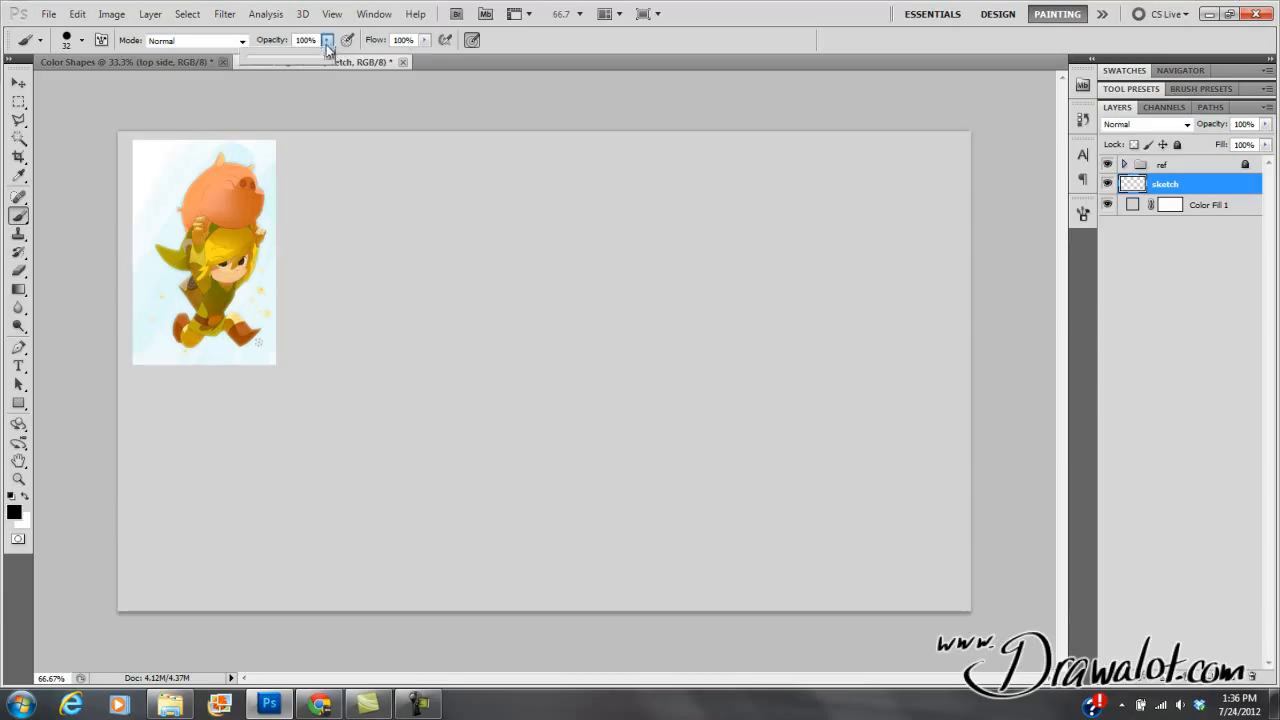
left_click(425, 42)
left_click(425, 44)
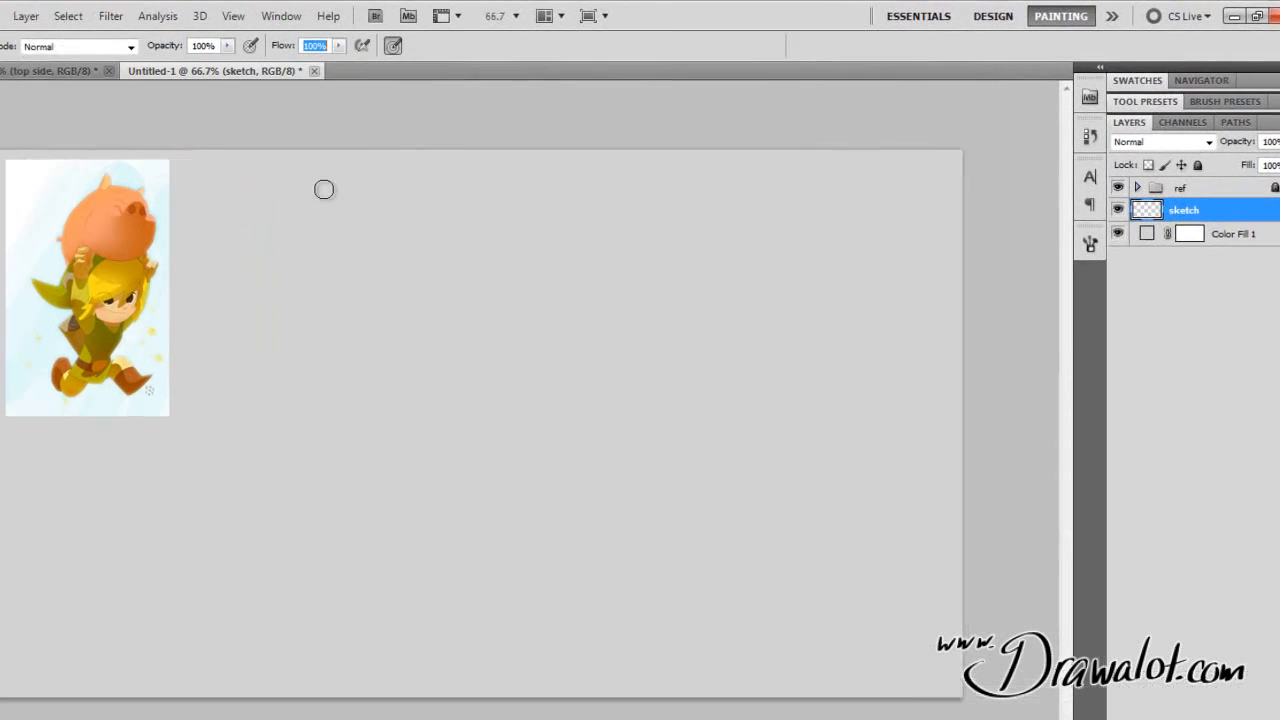
Step: Paint two crossing black test strokes at 100% opacity and 100% flow, and undo both
left_click(445, 216)
left_click_drag(298, 269, 378, 576)
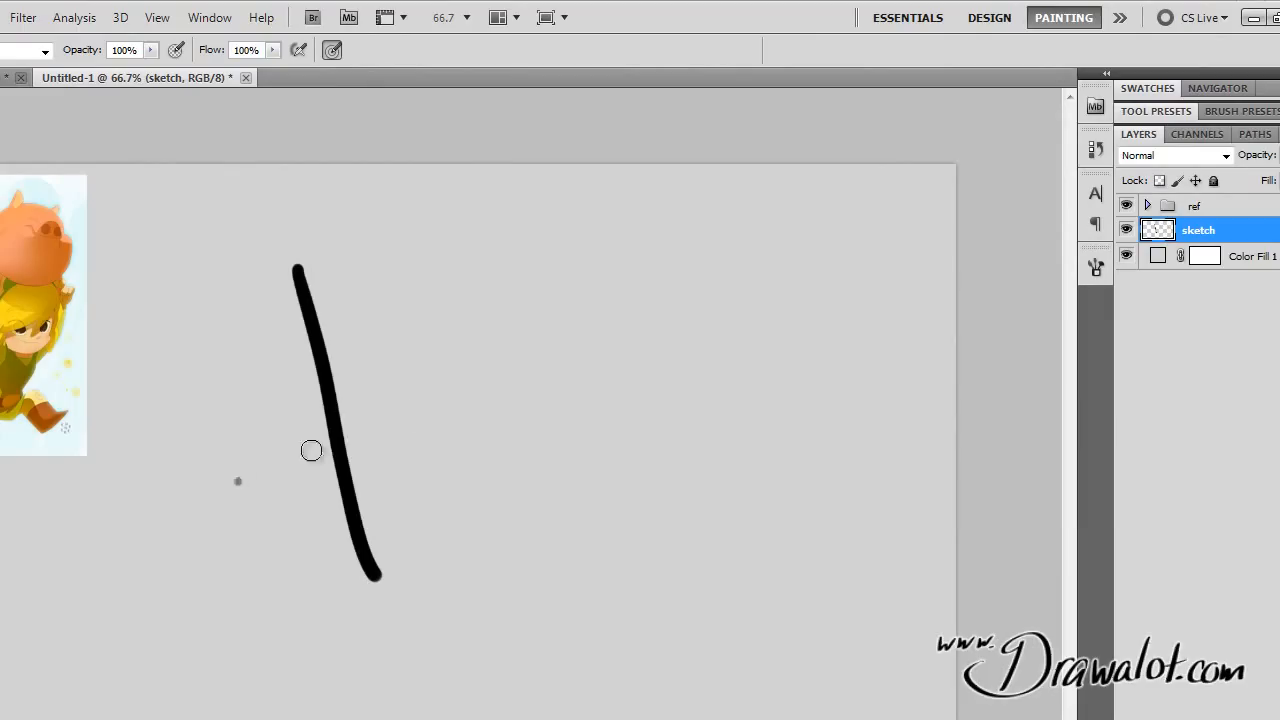
left_click_drag(231, 484, 480, 392)
key("ctrl+alt+z")
key("ctrl+alt+z")
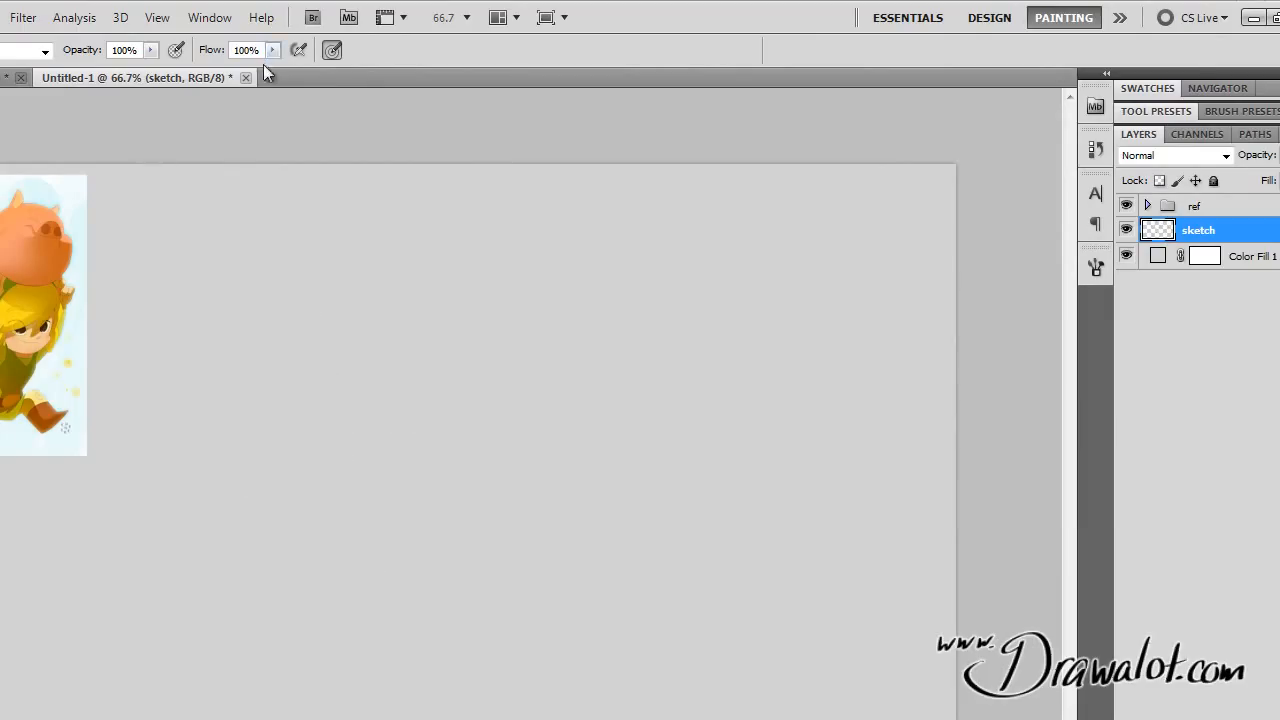
Step: Set the brush opacity to 15% and paint crossing strokes, overlapping dark hatching and a wide gray block across the canvas's middle
left_click(148, 55)
left_click_drag(151, 71, 68, 88)
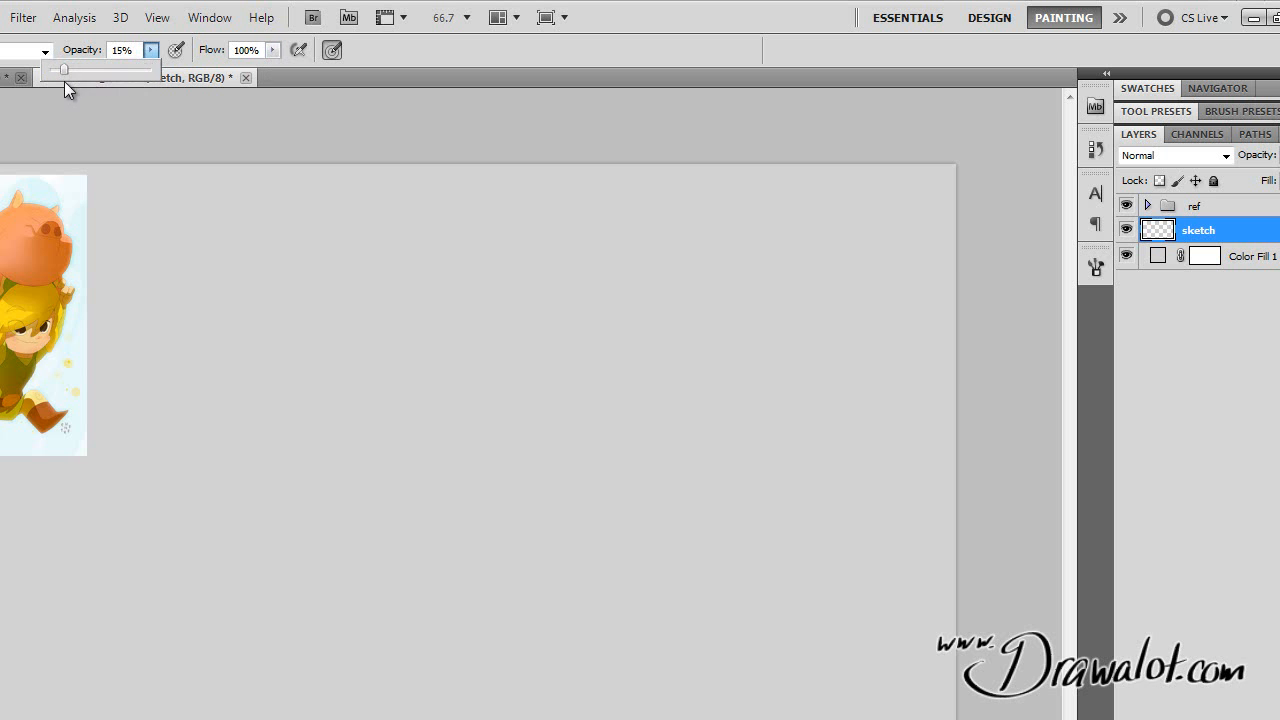
left_click_drag(242, 286, 298, 597)
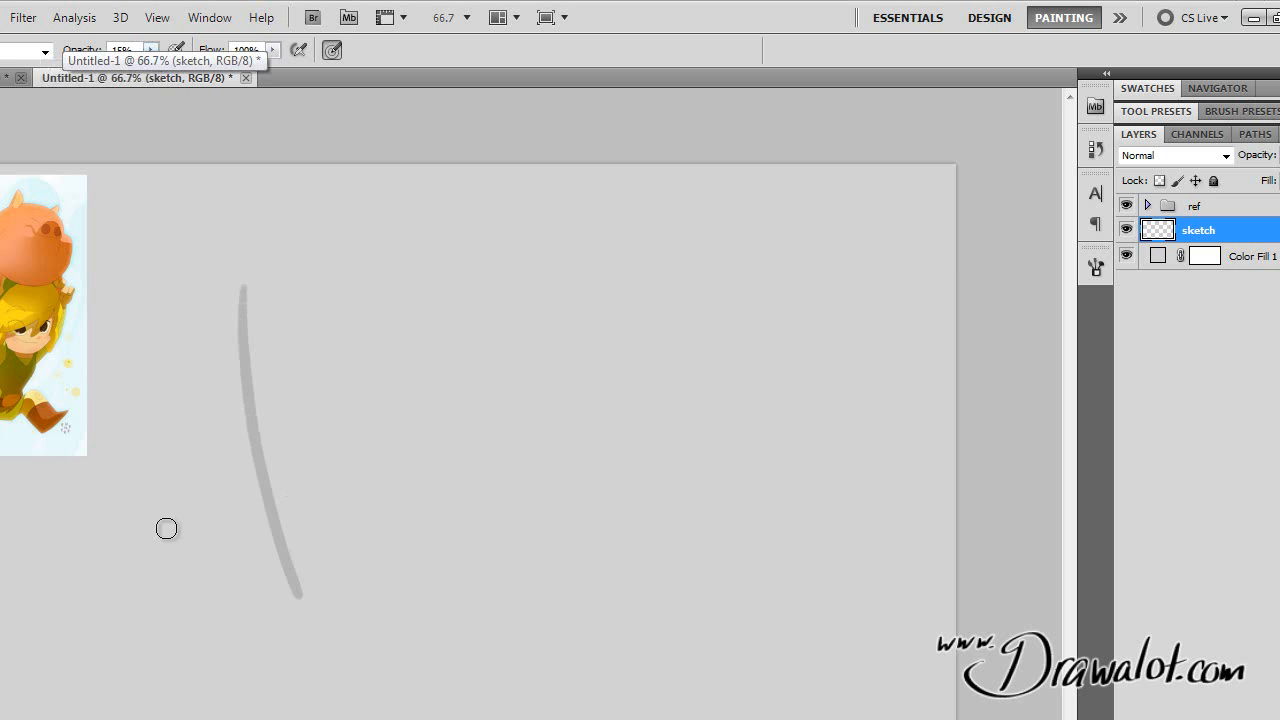
left_click_drag(168, 522, 408, 378)
left_click_drag(380, 313, 375, 558)
mouse_move(314, 518)
left_mouse_down()
mouse_move(509, 437)
mouse_move(506, 456)
left_mouse_up()
mouse_move(363, 451)
left_mouse_down()
mouse_move(354, 500)
mouse_move(440, 349)
mouse_move(440, 545)
mouse_move(360, 503)
mouse_move(374, 543)
mouse_move(394, 534)
mouse_move(365, 527)
mouse_move(383, 471)
mouse_move(375, 505)
mouse_move(360, 510)
mouse_move(388, 470)
mouse_move(358, 518)
mouse_move(377, 420)
mouse_move(360, 530)
left_mouse_up()
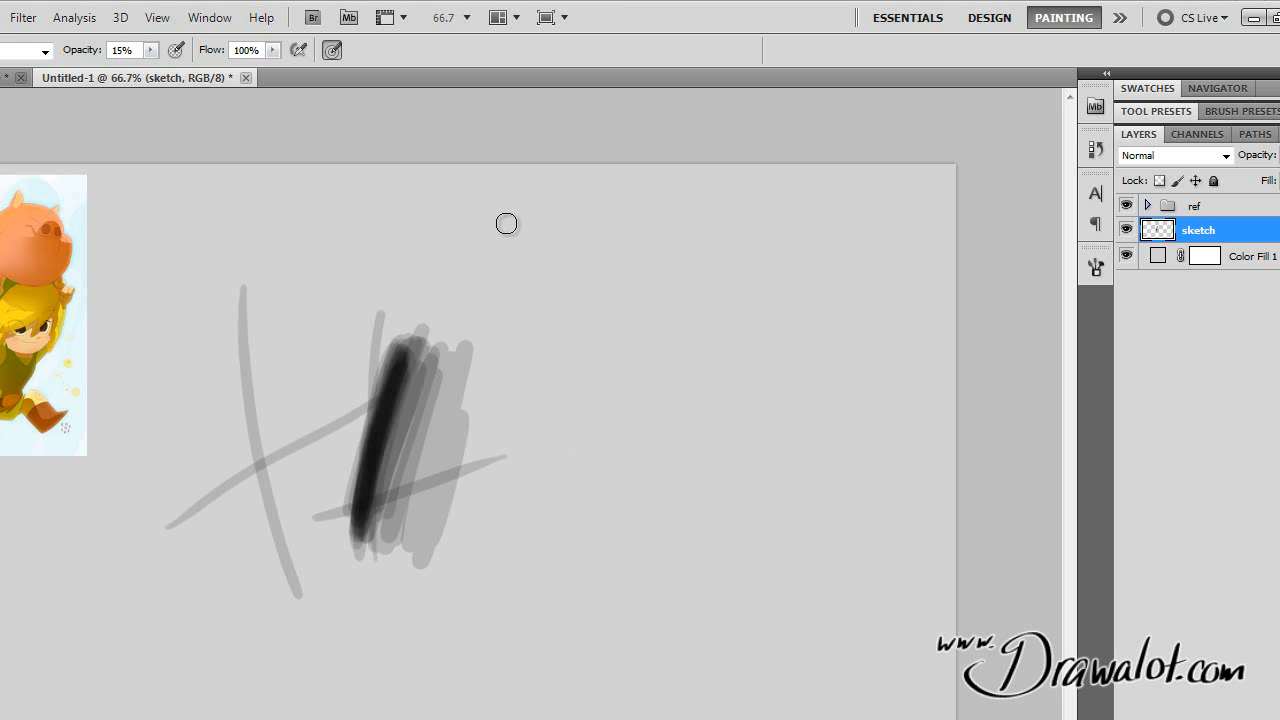
mouse_move(486, 290)
left_mouse_down()
mouse_move(455, 518)
mouse_move(505, 365)
mouse_move(528, 455)
mouse_move(537, 600)
mouse_move(567, 569)
mouse_move(598, 314)
mouse_move(564, 279)
mouse_move(534, 296)
mouse_move(486, 428)
mouse_move(506, 346)
mouse_move(539, 454)
mouse_move(570, 397)
mouse_move(537, 533)
mouse_move(548, 520)
mouse_move(551, 566)
mouse_move(617, 300)
left_mouse_up()
mouse_move(477, 475)
left_mouse_down()
mouse_move(500, 377)
mouse_move(549, 272)
mouse_move(514, 543)
left_mouse_up()
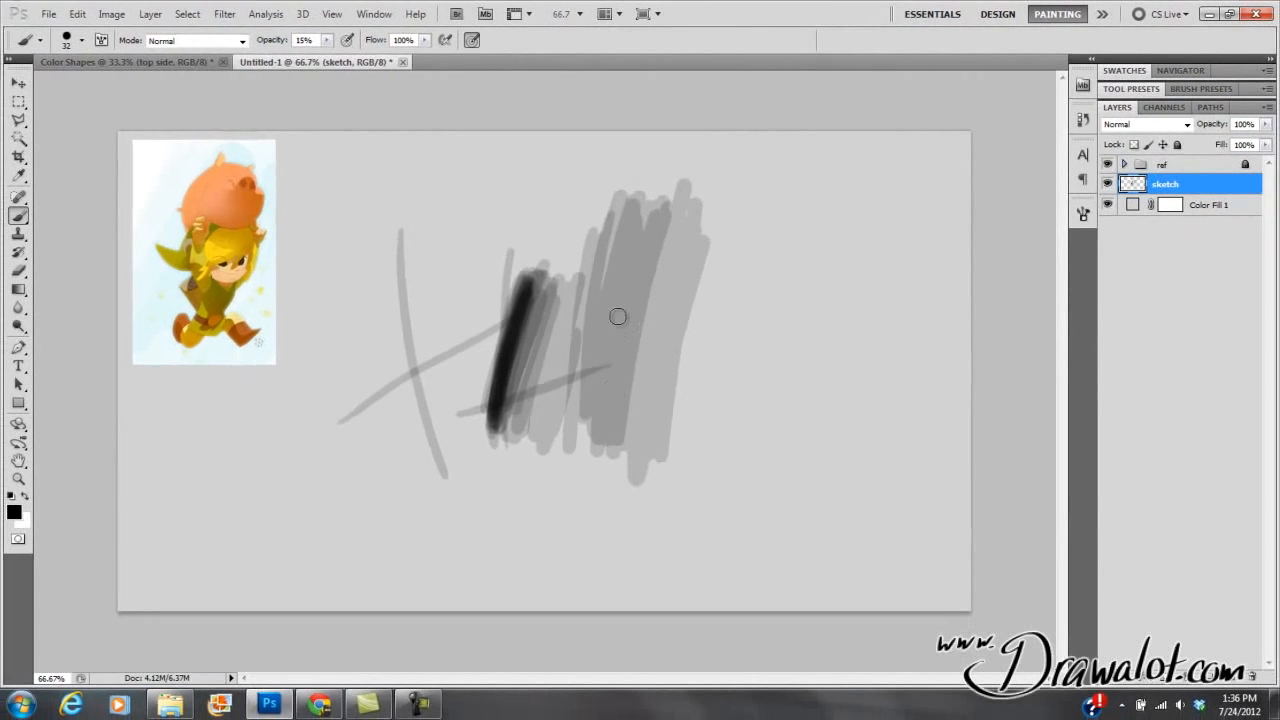
Step: Set the brush to 100% opacity and 15% flow, and paint dark built-up strokes and a scribble beside the gray block
left_click(327, 40)
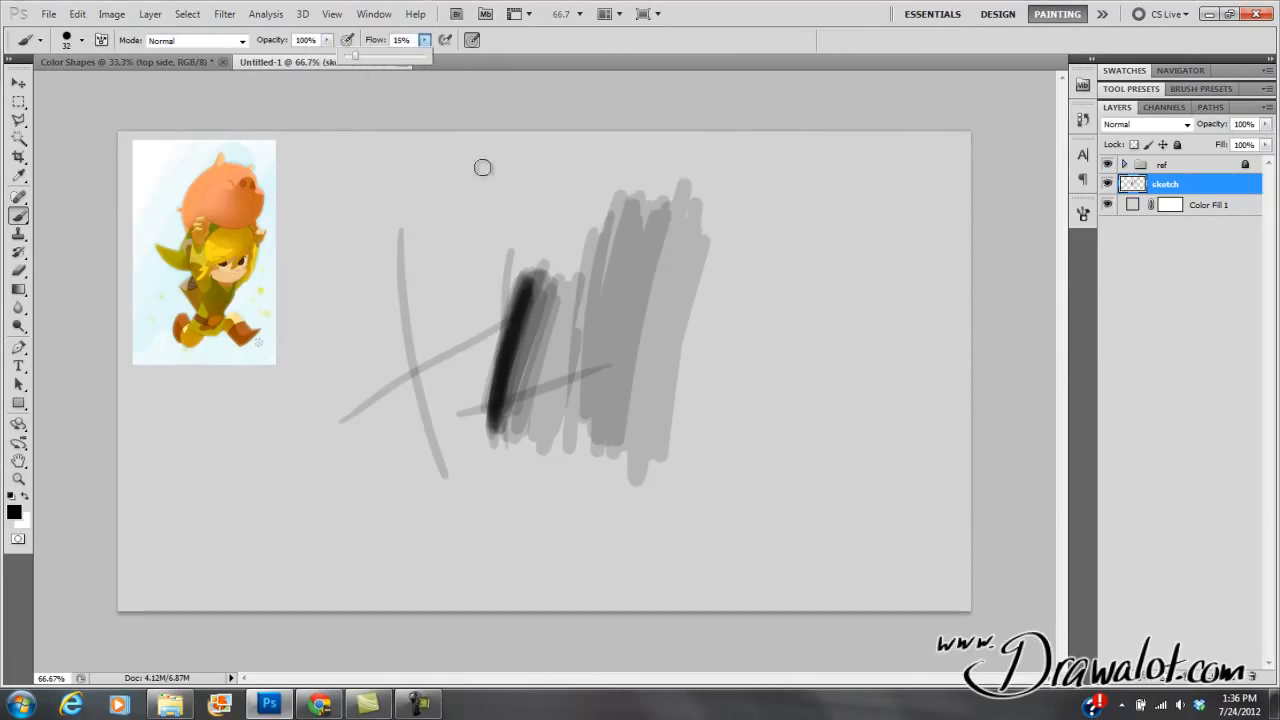
left_click(758, 299)
mouse_move(784, 208)
left_mouse_down()
mouse_move(729, 523)
mouse_move(780, 243)
left_mouse_up()
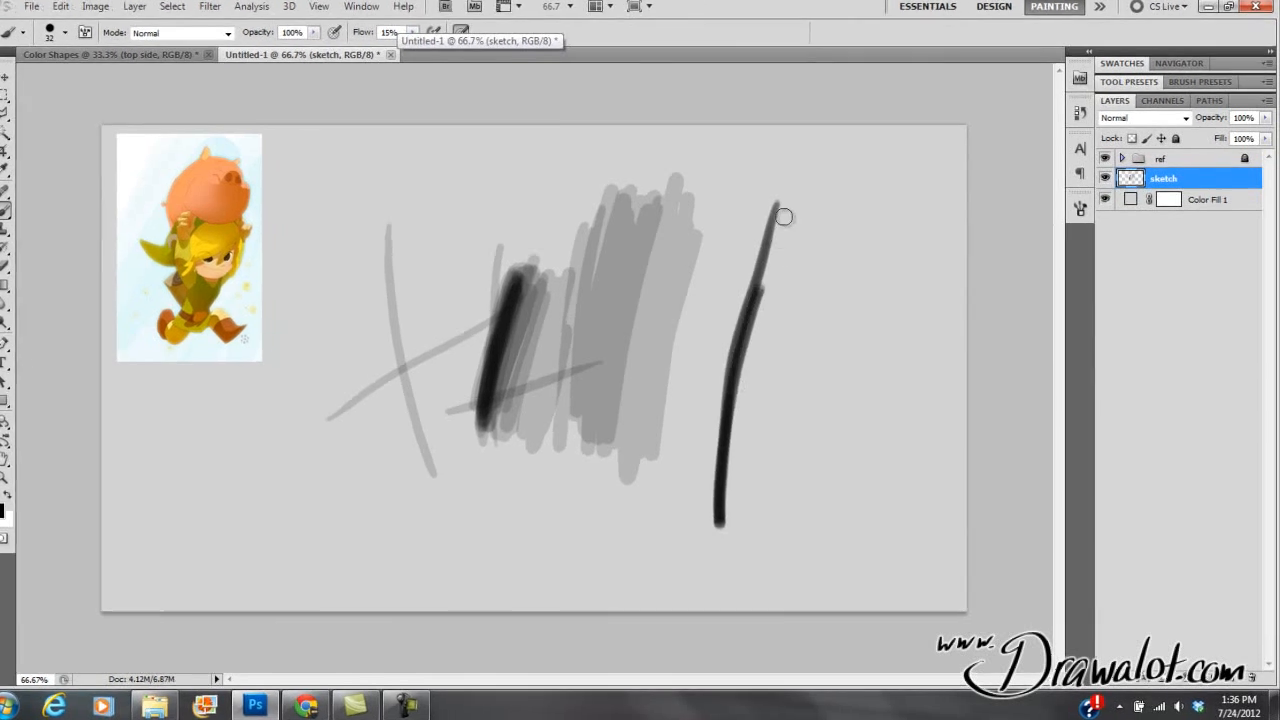
left_click_drag(582, 425, 662, 132)
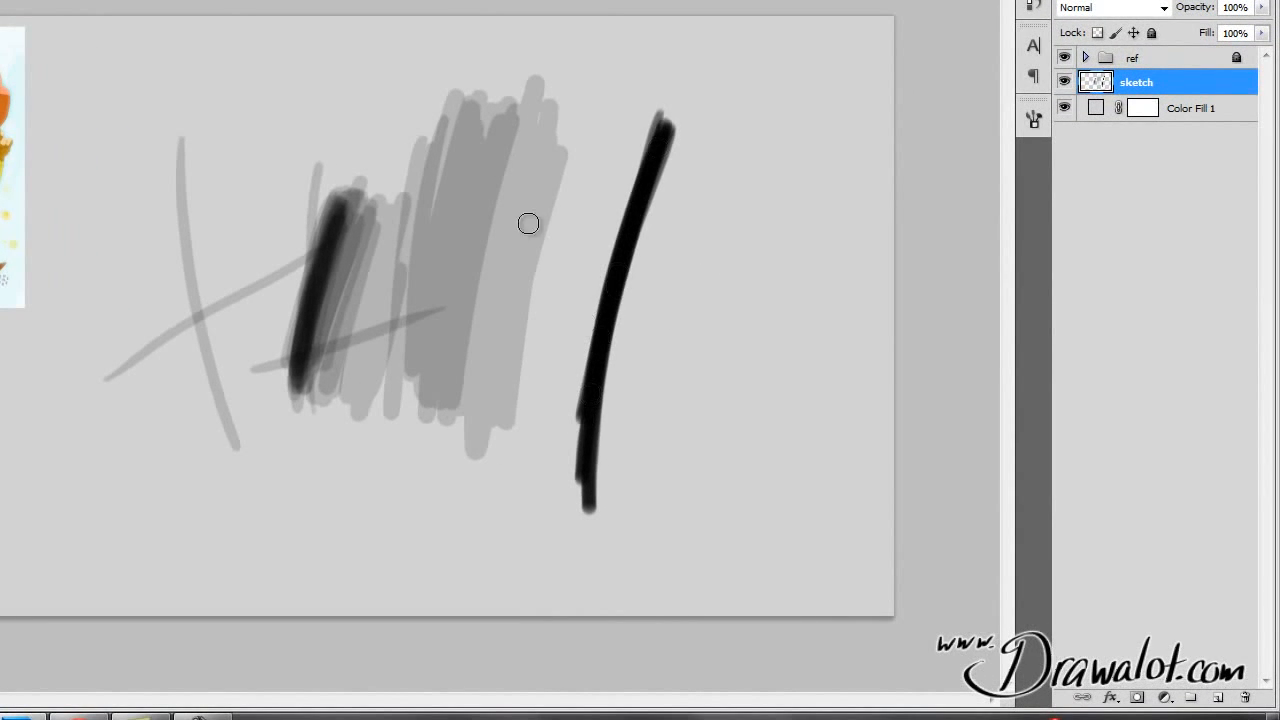
mouse_move(528, 373)
left_mouse_down()
mouse_move(606, 97)
mouse_move(529, 343)
mouse_move(530, 330)
left_mouse_up()
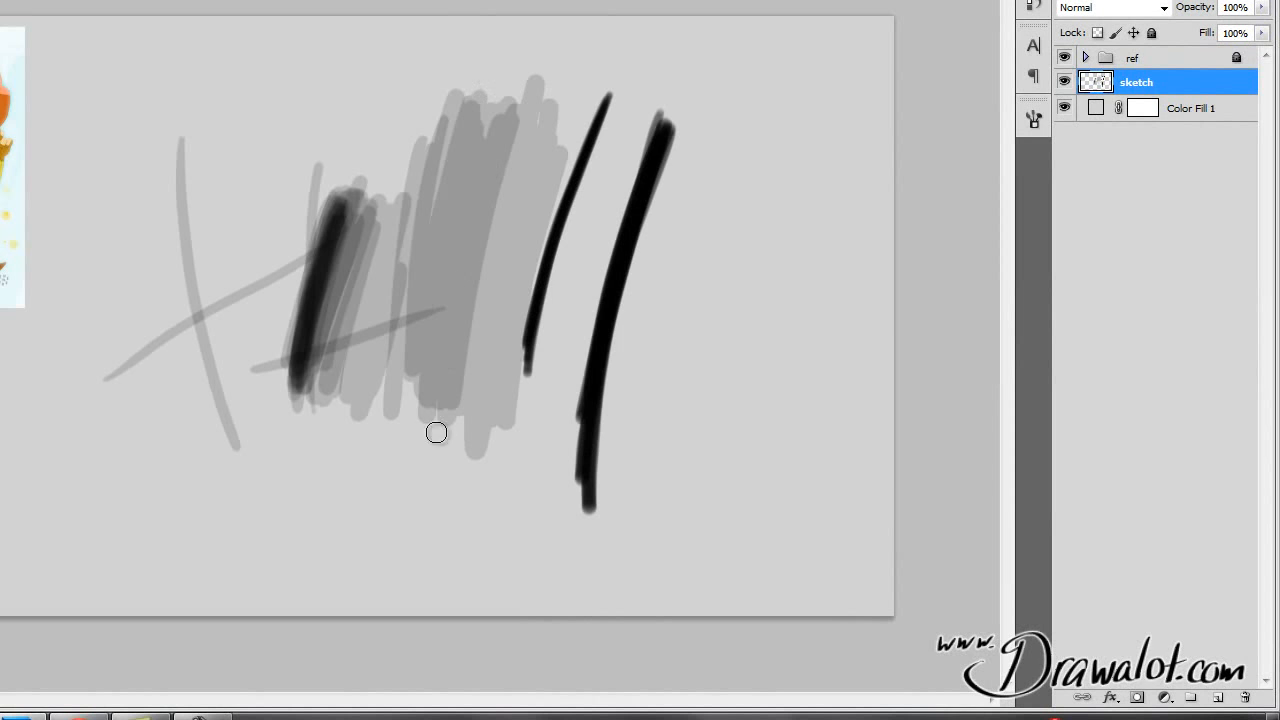
mouse_move(731, 121)
left_mouse_down()
mouse_move(780, 549)
mouse_move(757, 371)
mouse_move(711, 409)
mouse_move(731, 461)
mouse_move(780, 480)
mouse_move(745, 420)
mouse_move(755, 360)
mouse_move(791, 447)
mouse_move(786, 357)
left_mouse_up()
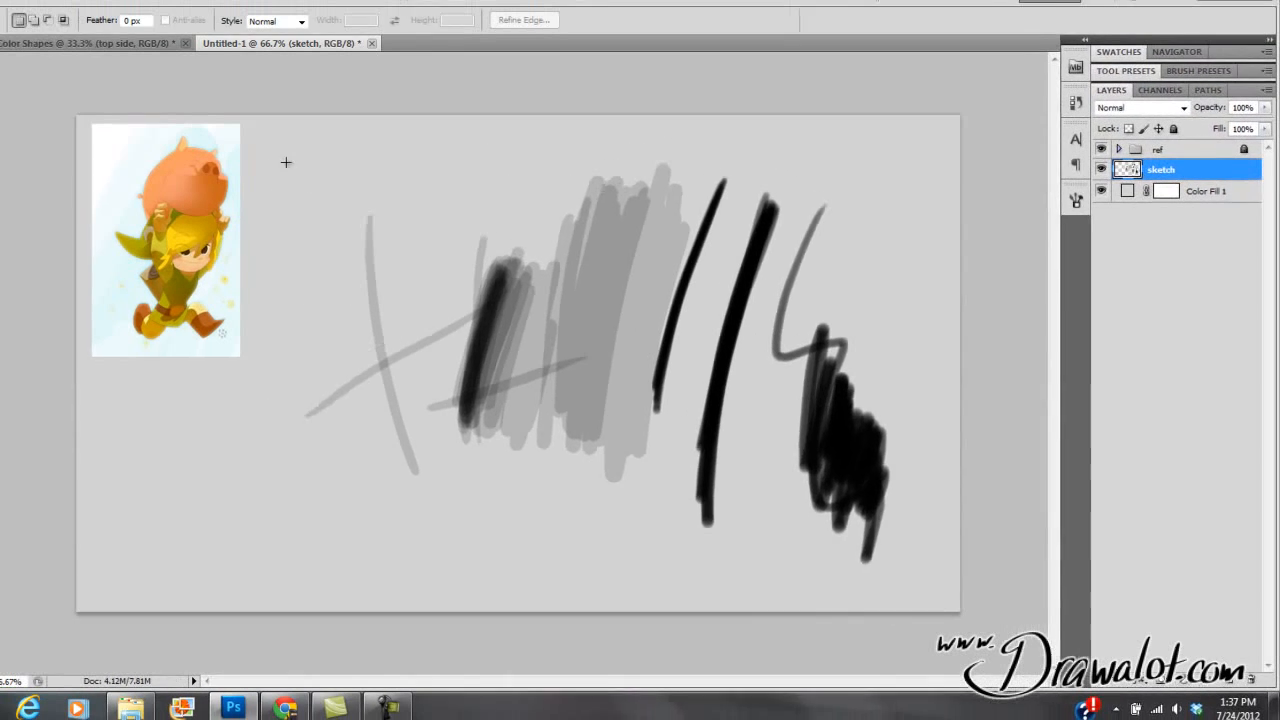
Step: Clear all opacity and flow test strokes from the "sketch" layer, deselect, and return to the Brush tool
mouse_move(52, 55)
left_mouse_down()
mouse_move(179, 198)
mouse_move(800, 506)
left_mouse_up()
left_click_drag(946, 544, 952, 578)
key("Delete")
key("ctrl+d")
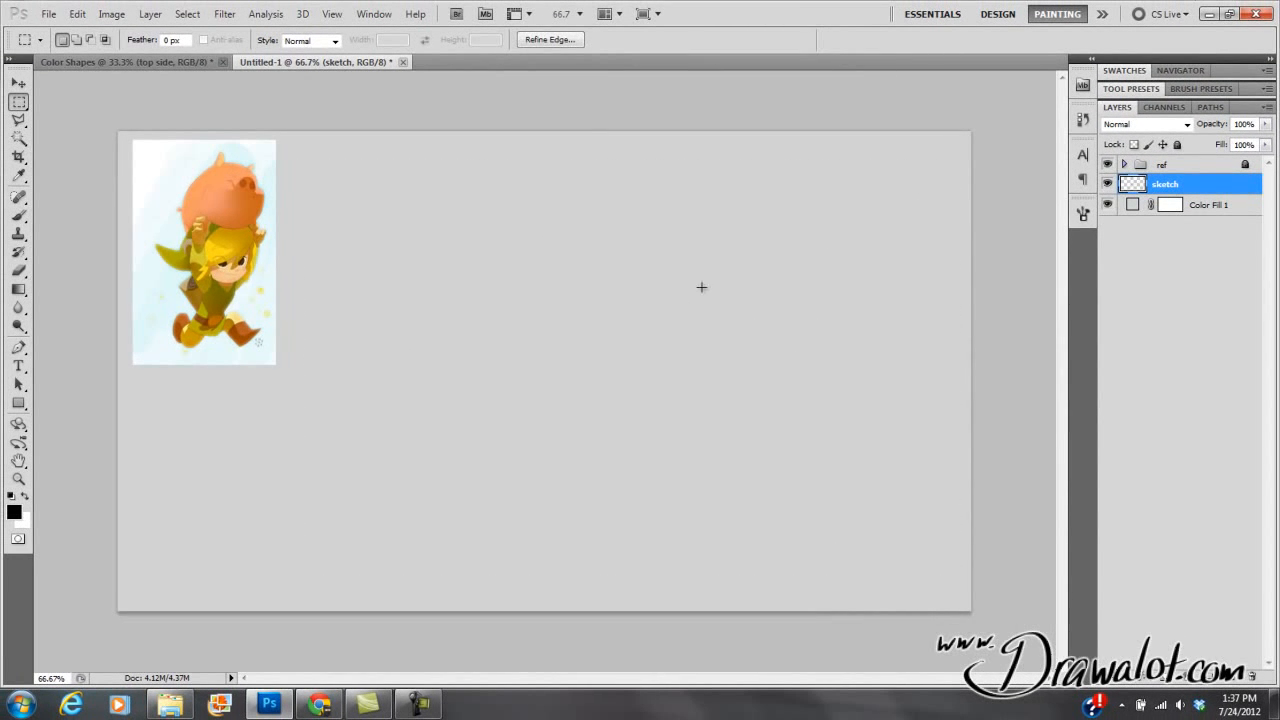
key("b")
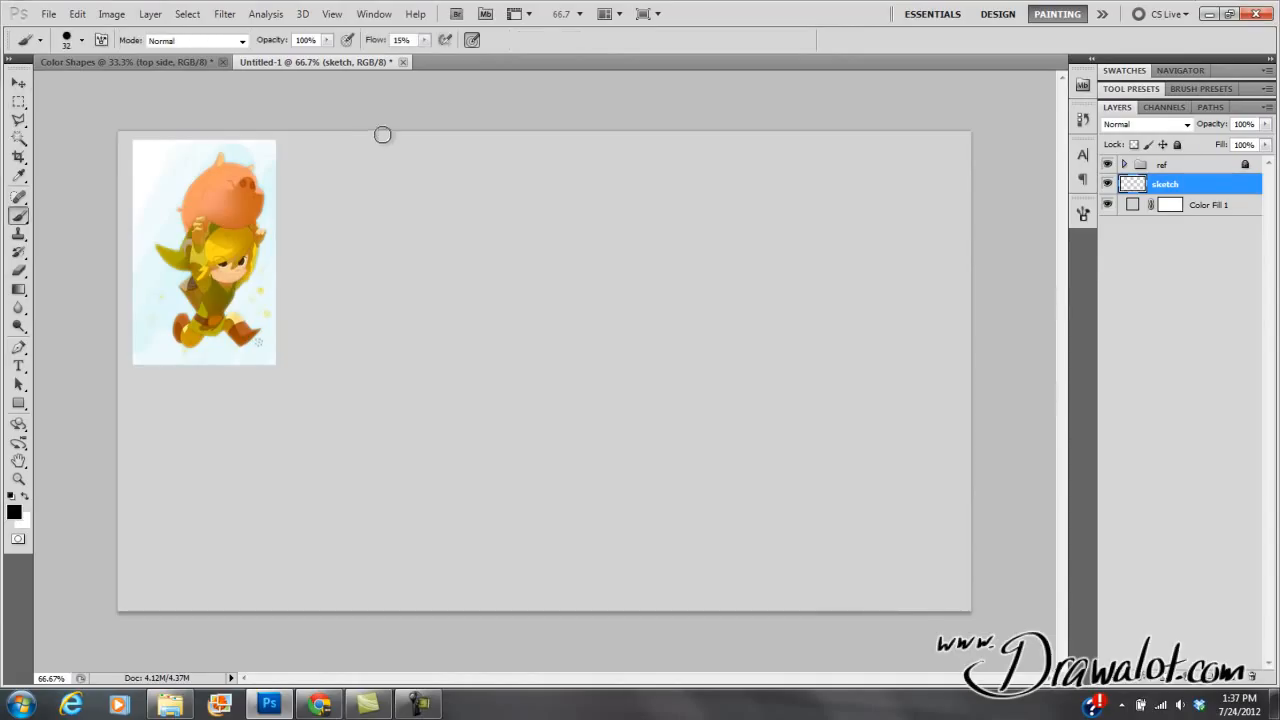
Step: Make a small flat elliptical selection in the canvas's upper middle and try to fill it with Content-Aware
left_click(18, 104)
left_click_drag(20, 104, 57, 112)
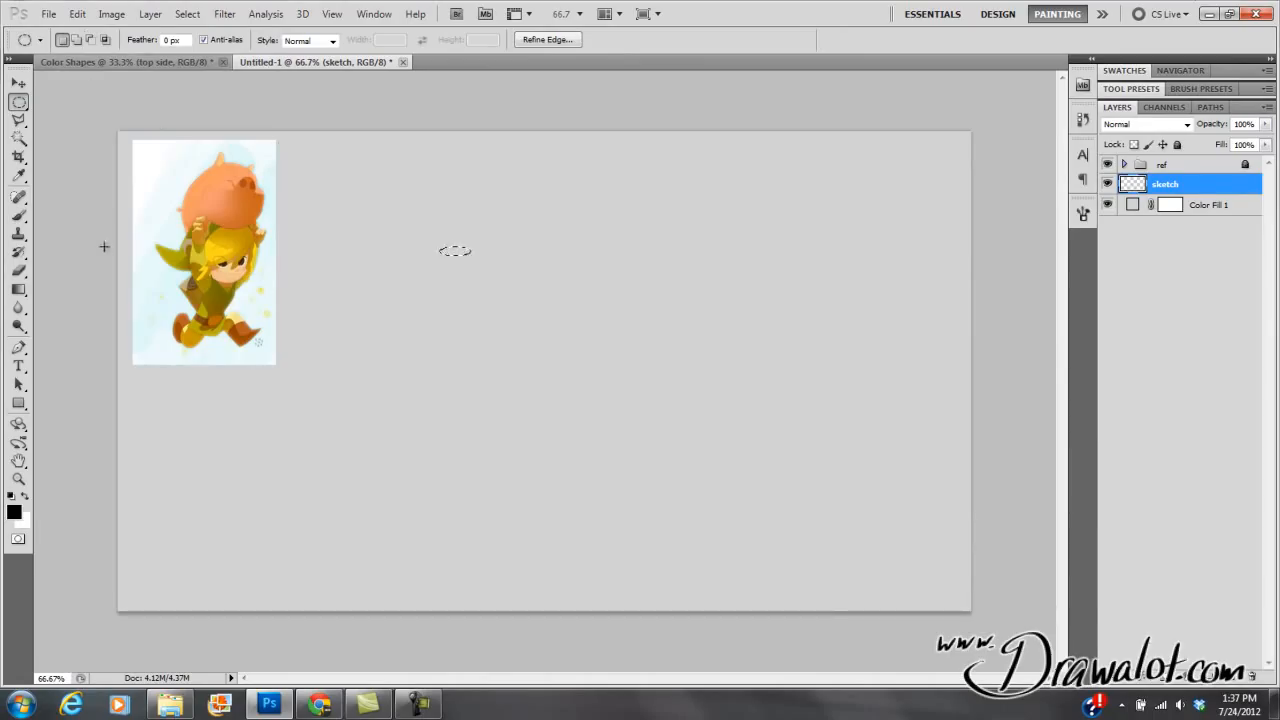
left_click(77, 14)
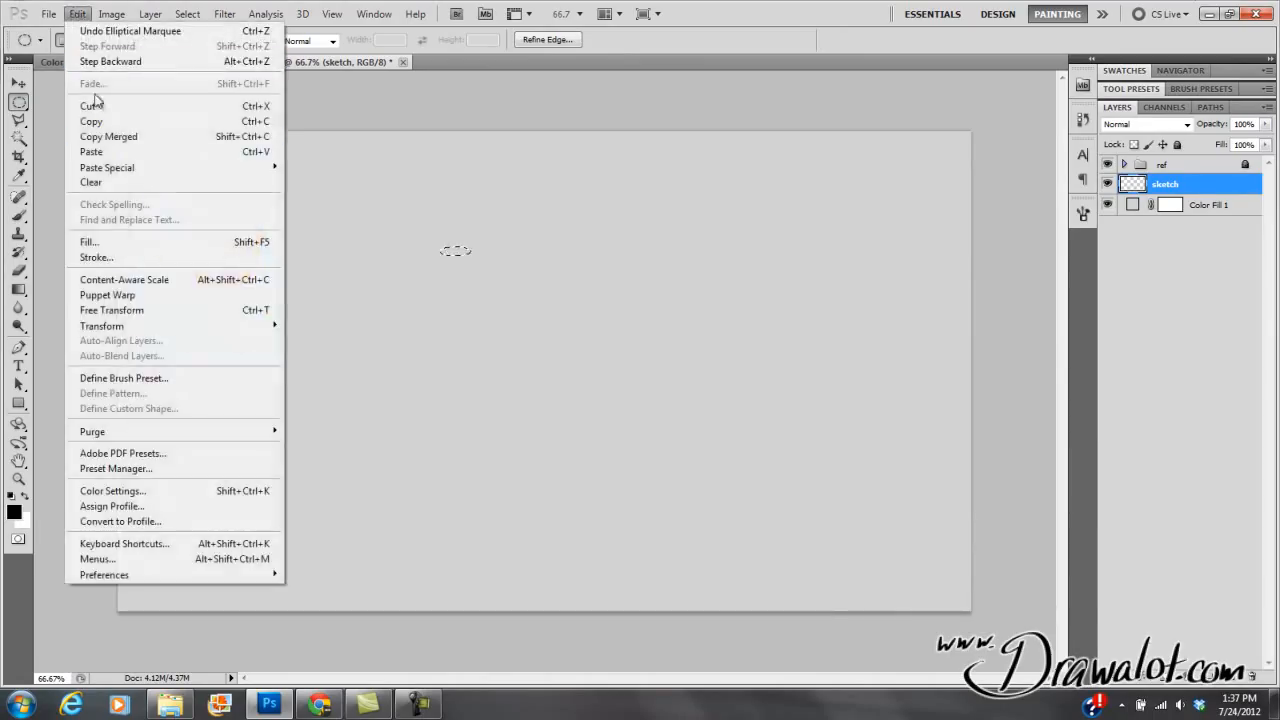
left_click(112, 240)
left_click(729, 203)
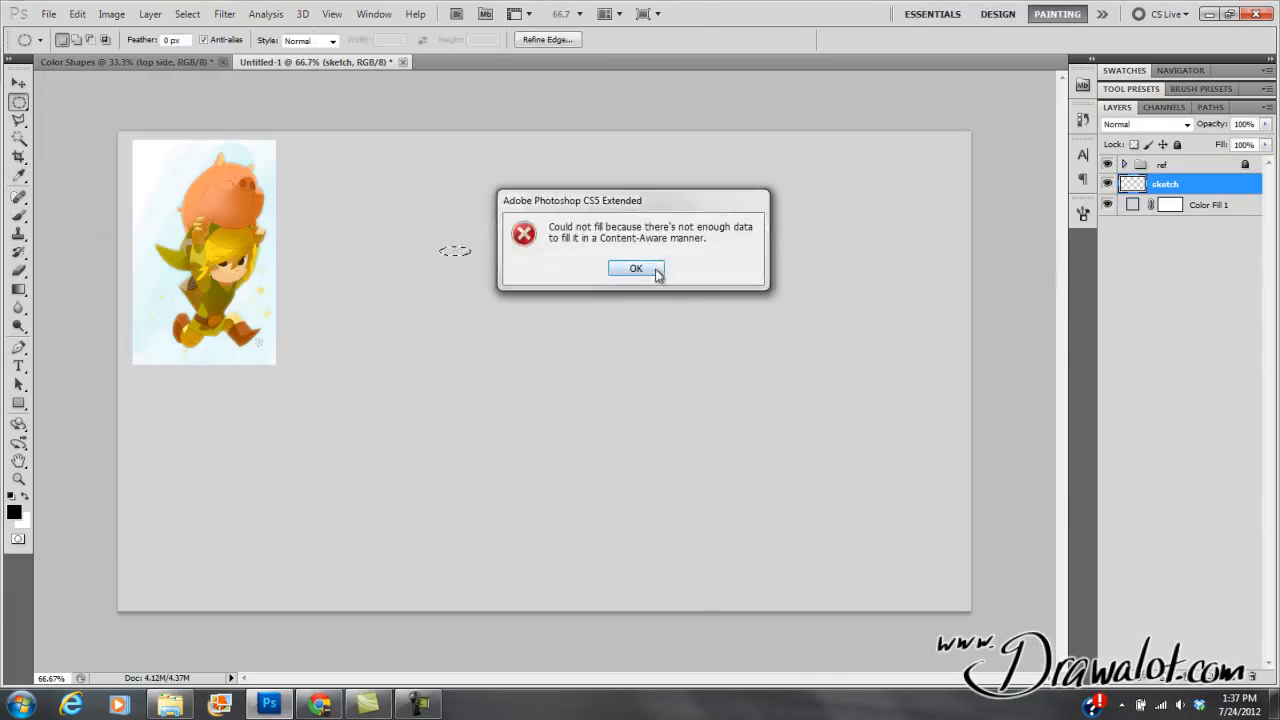
left_click(654, 269)
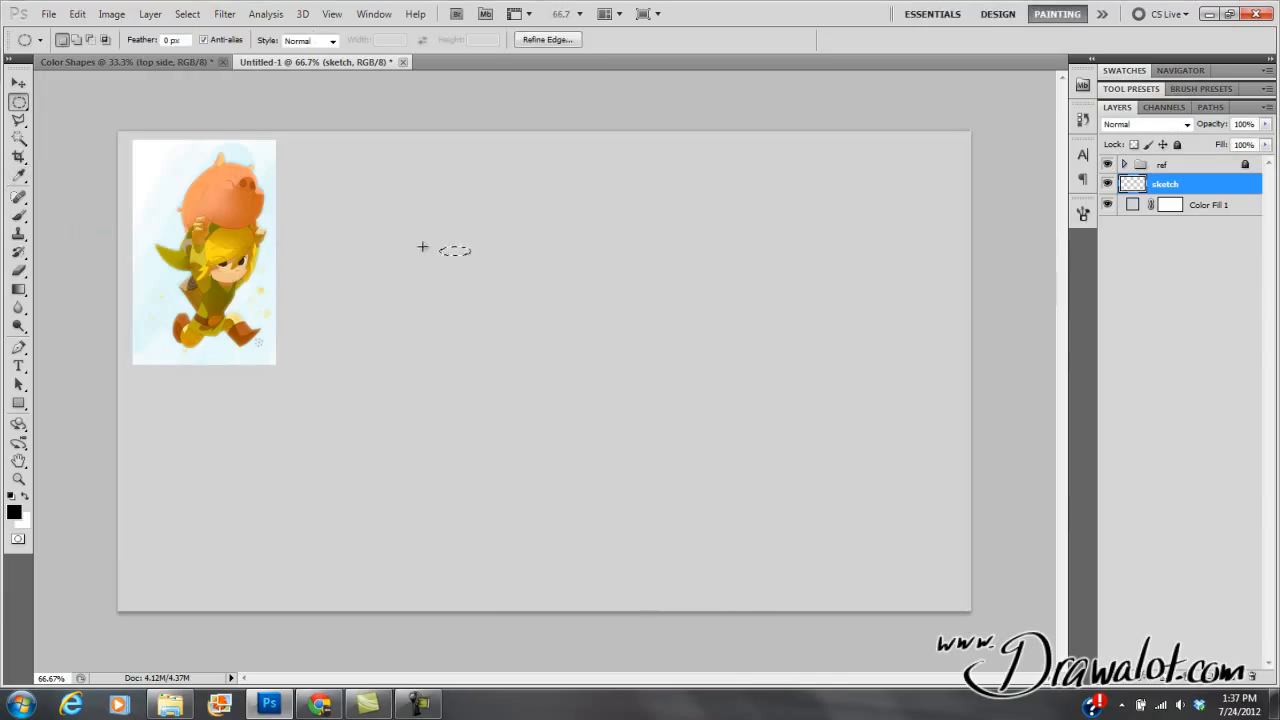
Step: Fill the elliptical selection with the black foreground color and inspect the ellipse up close at 200%
key("shift+alt")
key("alt+BackSpace")
key("ctrl+d")
left_click(466, 260, "ctrl")
left_click(471, 257, "ctrl")
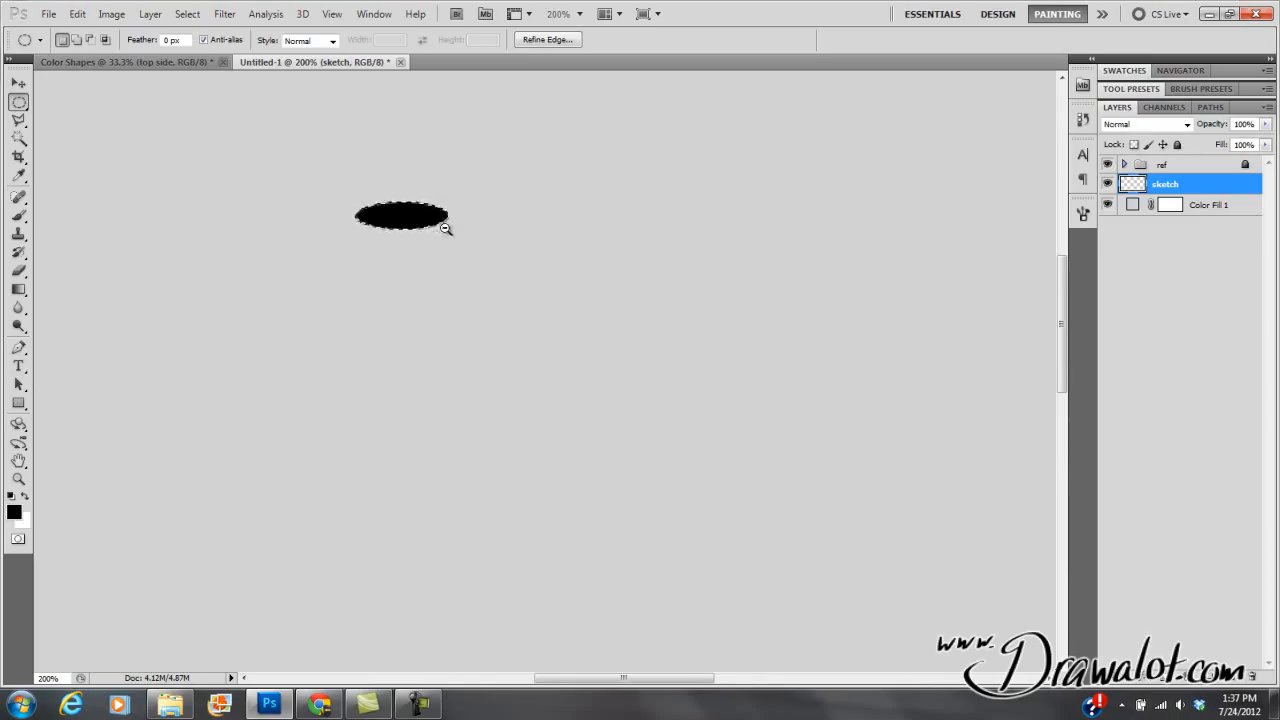
left_click(446, 232, "alt")
left_click(451, 242, "alt")
Step: Define the black ellipse as a brush preset named "wide brush"
left_click(77, 14)
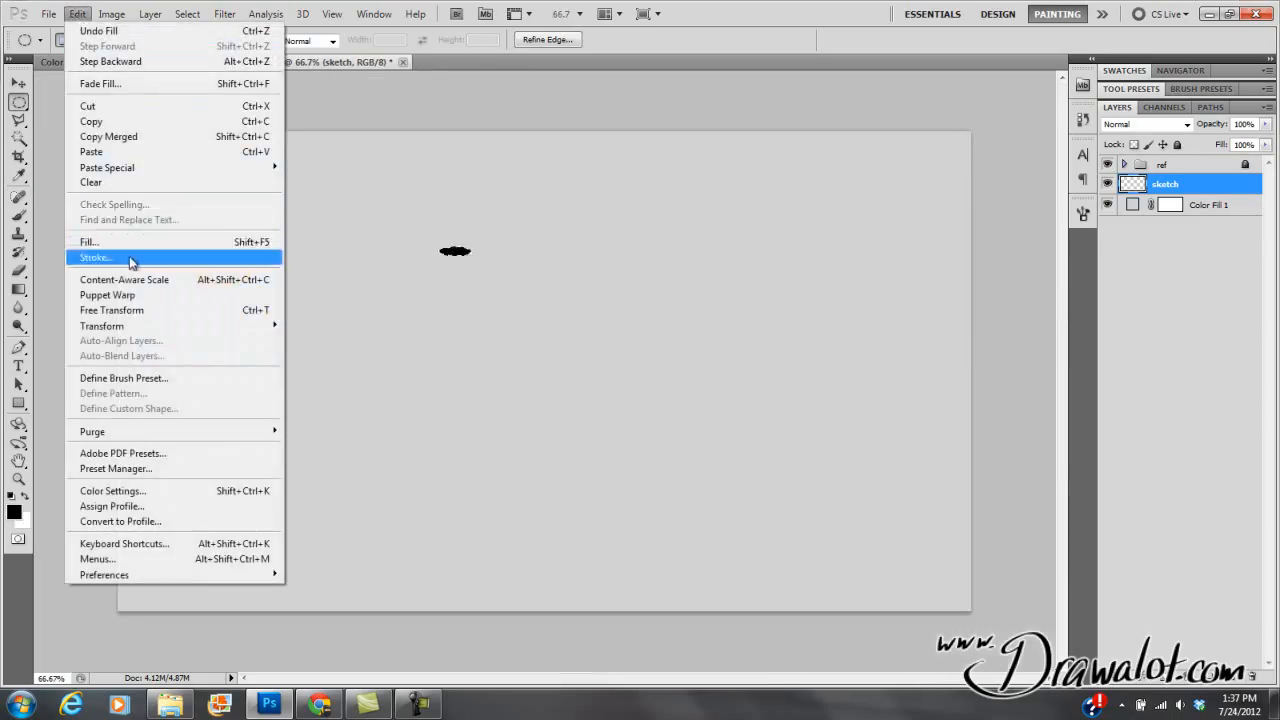
left_click(172, 379)
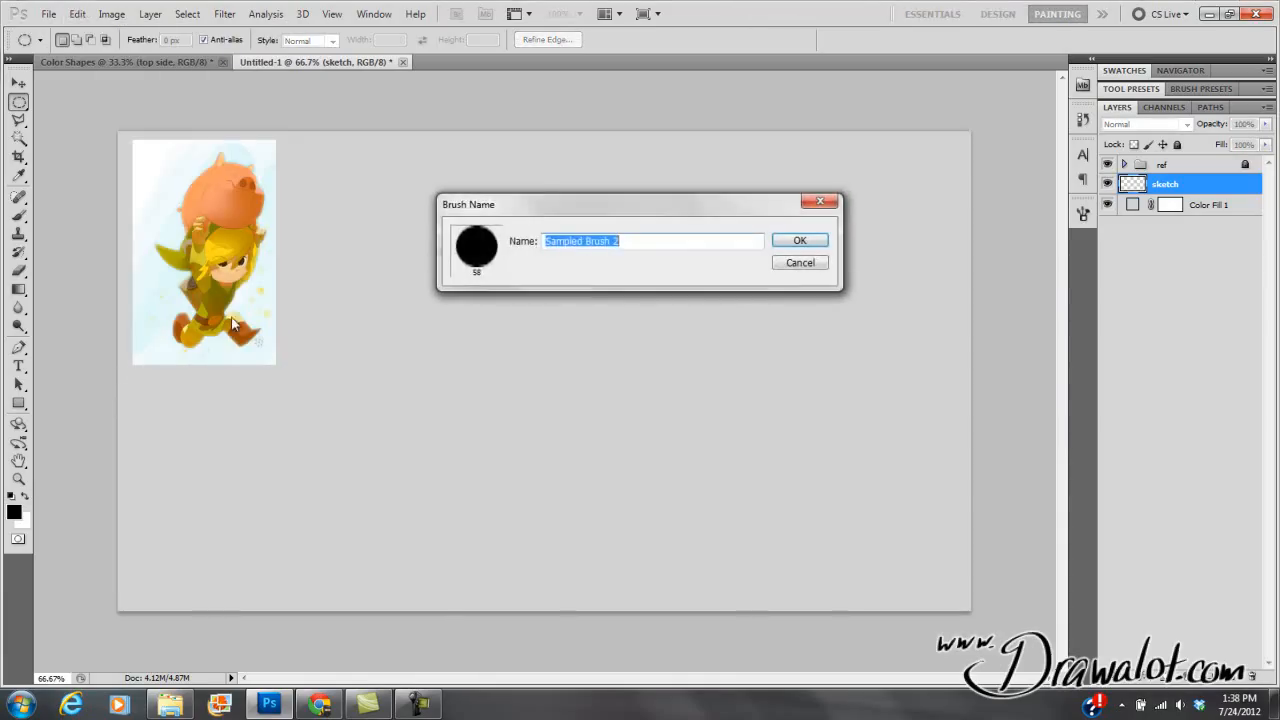
type("wide brush")
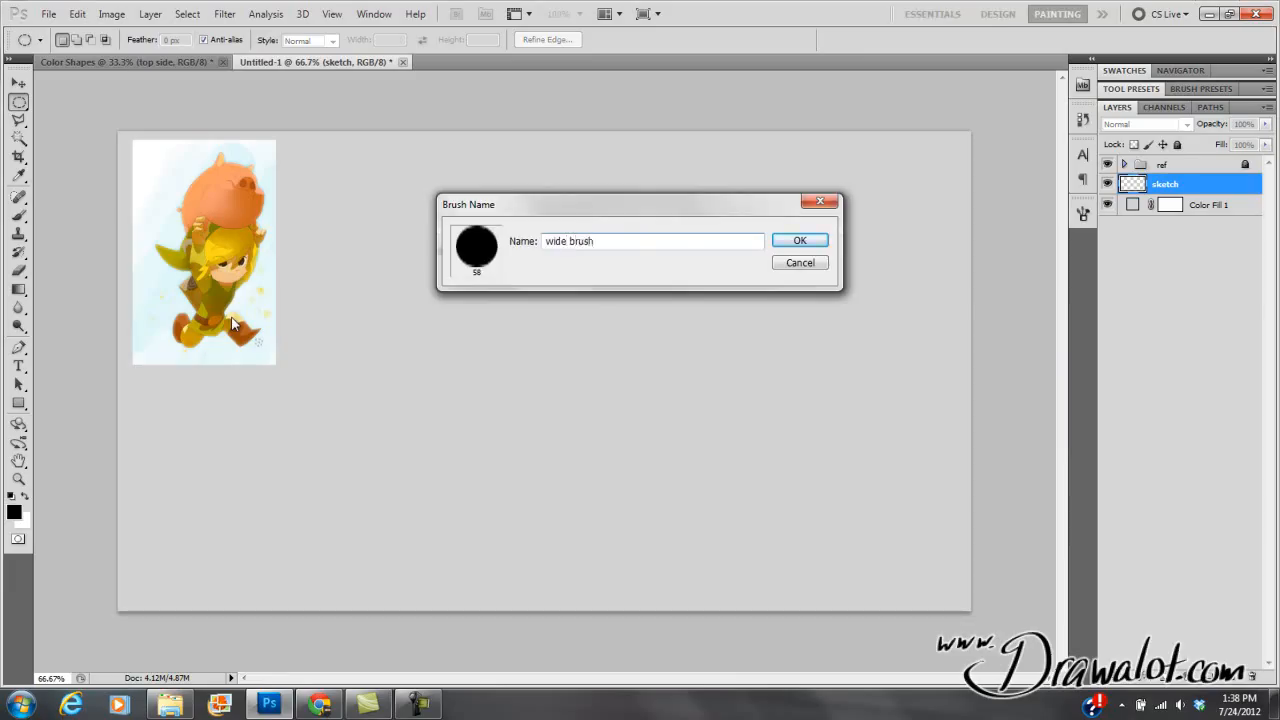
key("Return")
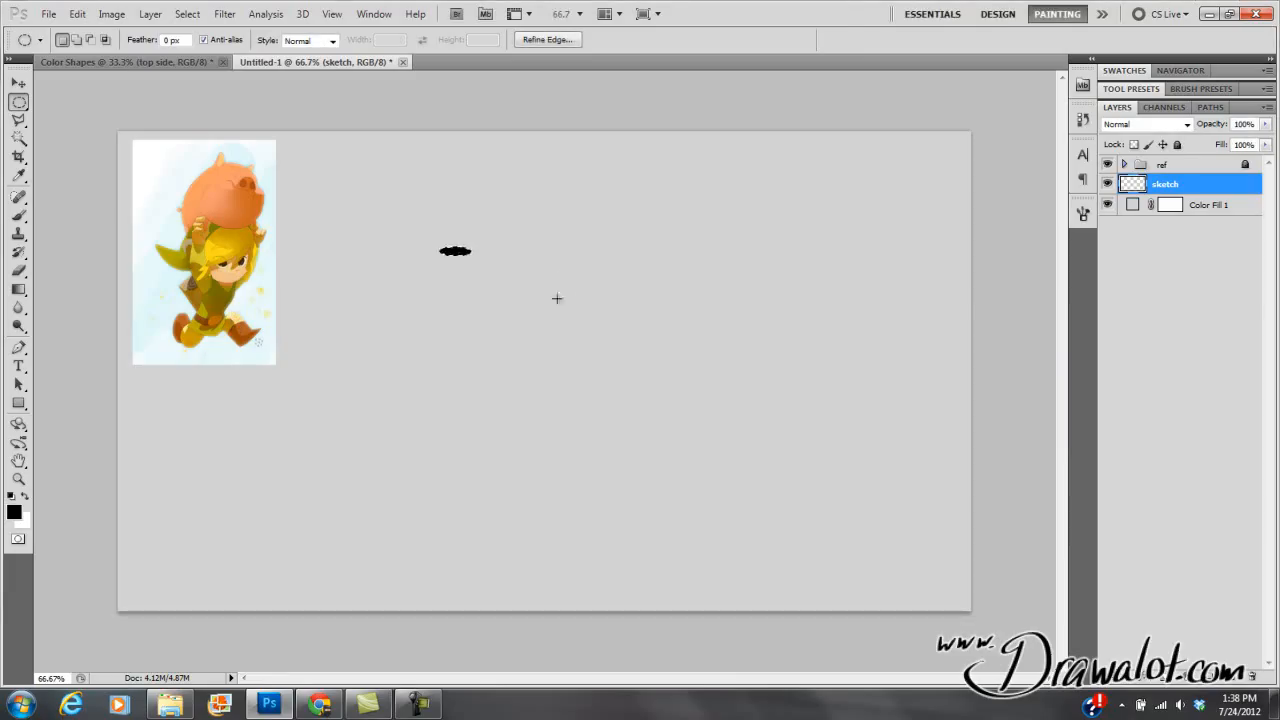
Step: Remove the black ellipse and its faint leftover outline from the "sketch" layer, and set the eraser's flow to 33%
key("Delete")
key("ctrl+d")
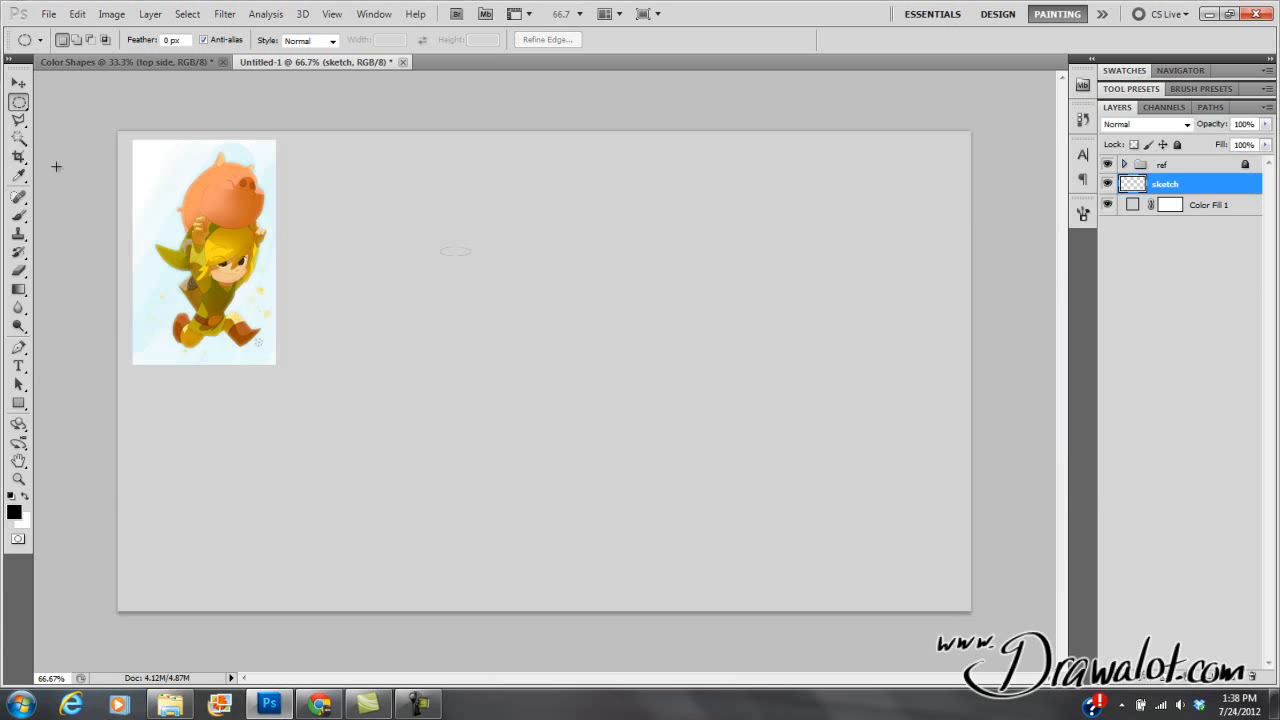
key("e")
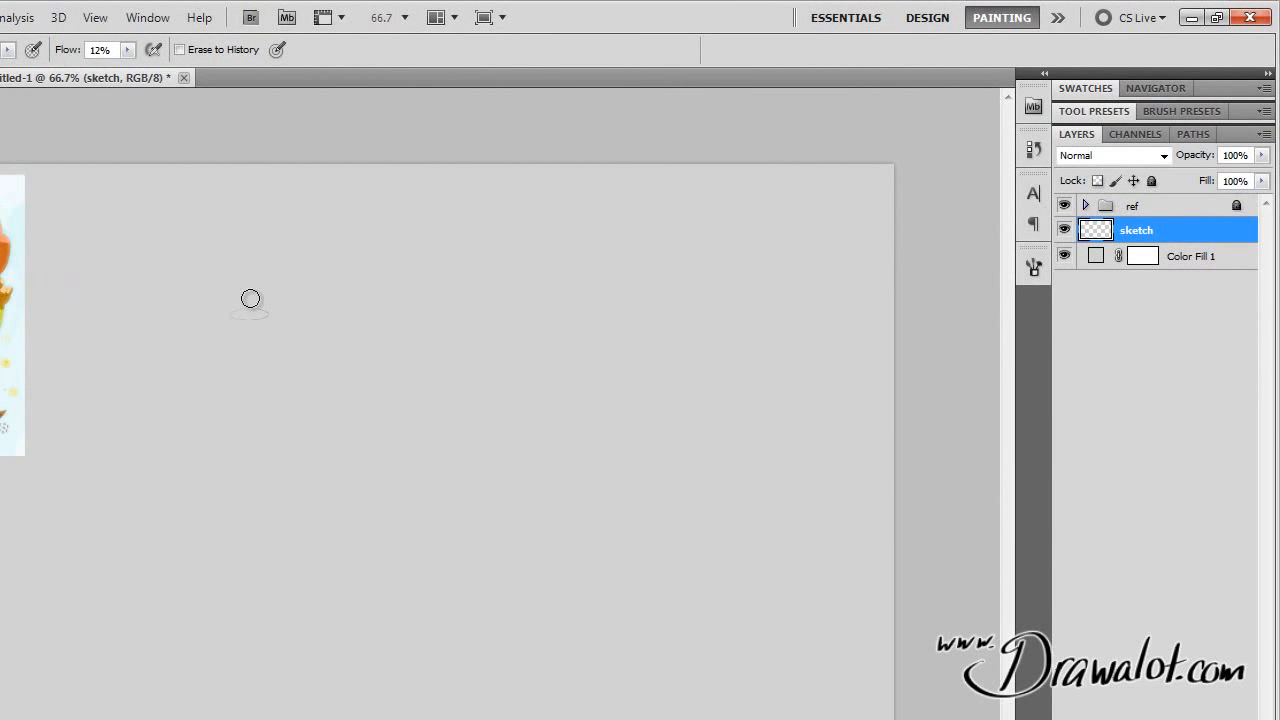
left_click_drag(250, 298, 246, 340)
left_click(125, 52)
left_click_drag(116, 72, 146, 72)
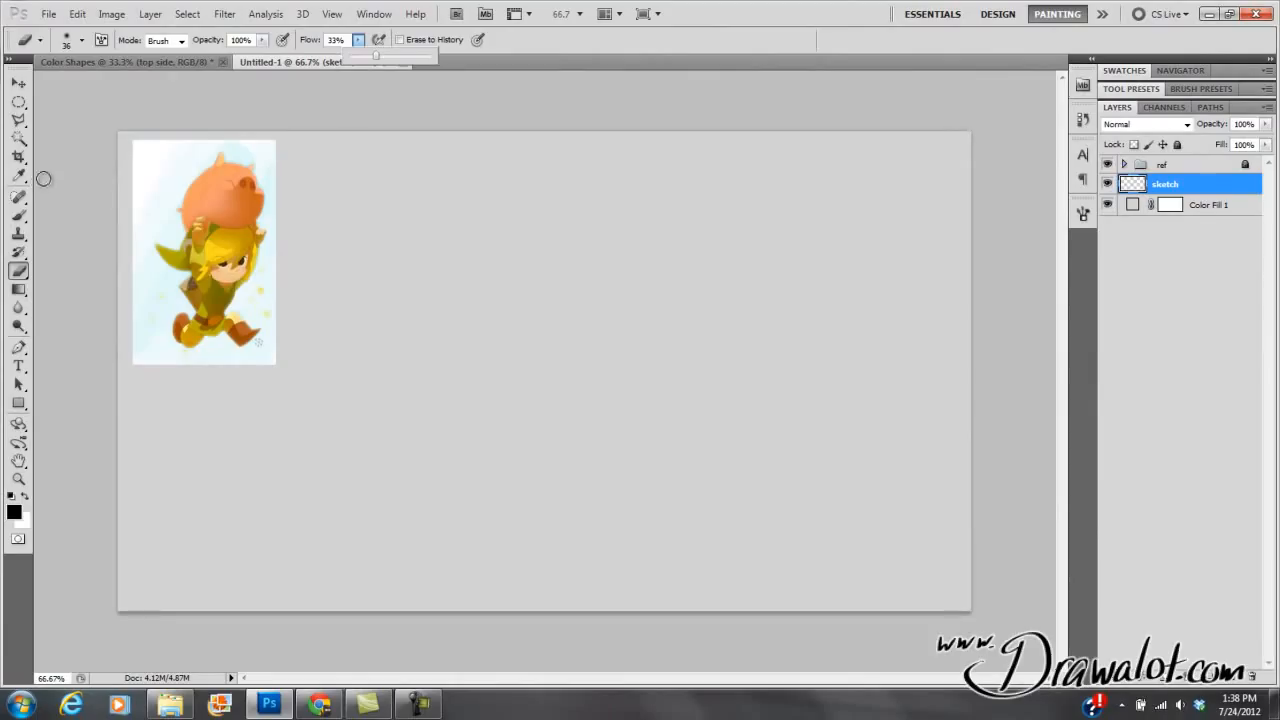
Step: Paint two crossing wavy strokes with the 32 px brush across the canvas, and undo both
key("b")
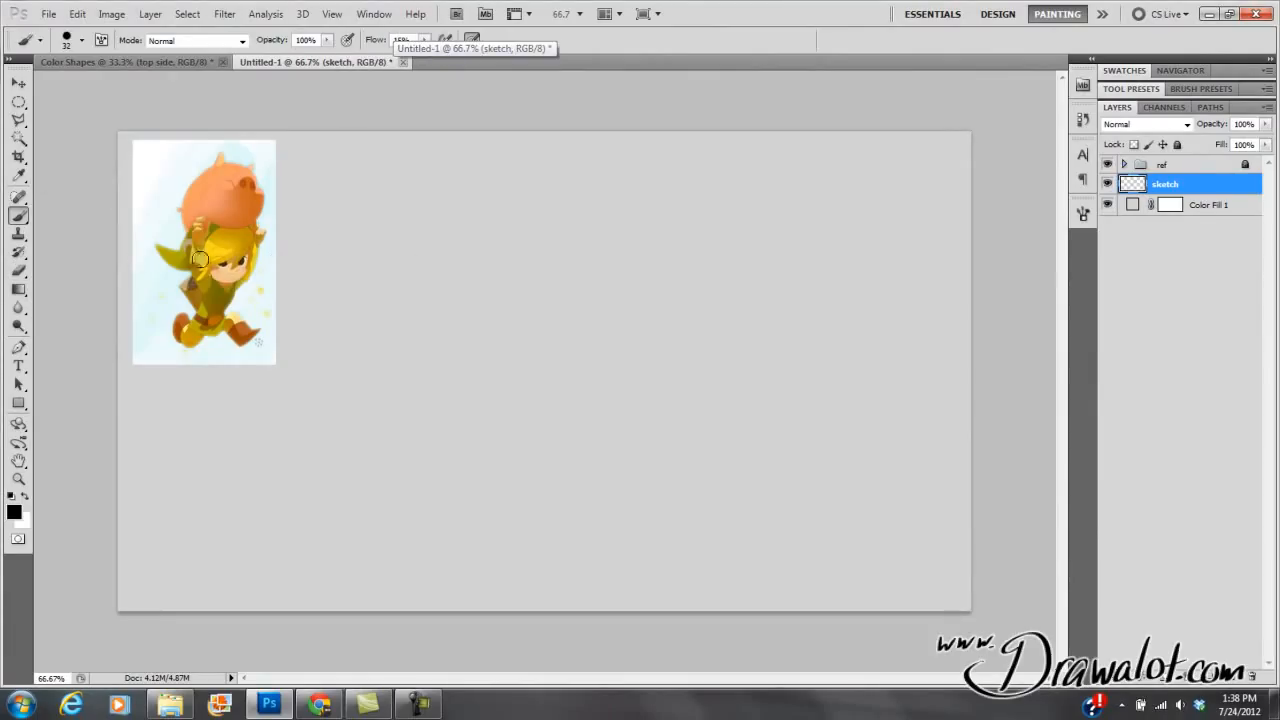
mouse_move(362, 251)
left_mouse_down()
mouse_move(674, 449)
mouse_move(790, 472)
left_mouse_up()
mouse_move(715, 500)
left_mouse_down()
mouse_move(571, 289)
mouse_move(352, 265)
left_mouse_up()
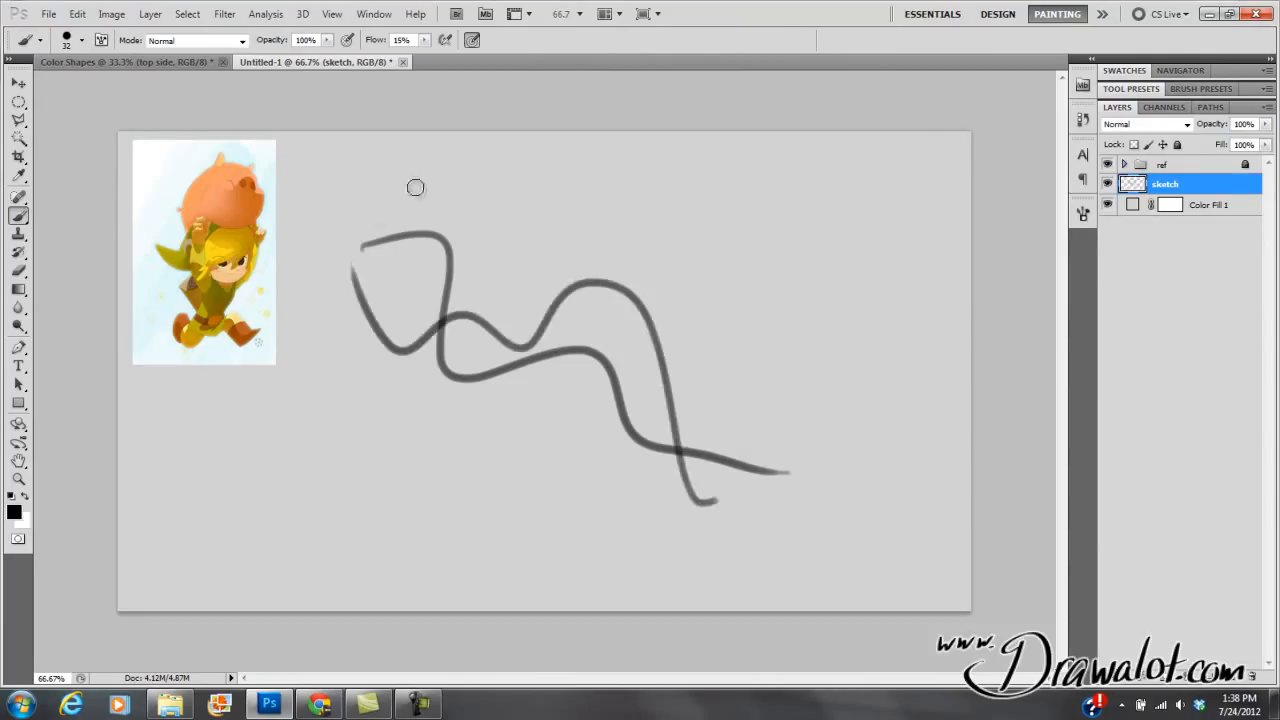
key("ctrl+alt+z")
key("ctrl+alt+z")
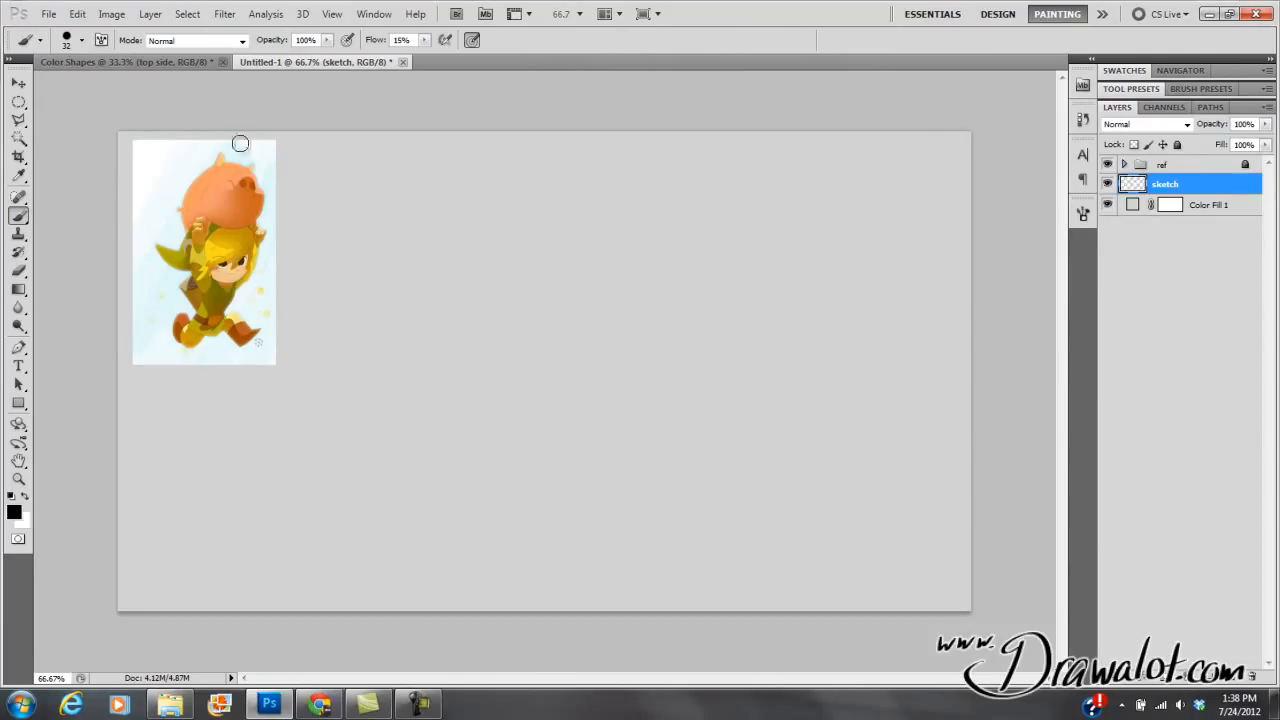
Step: Open the detailed brush settings and pick the last brush tip in the collection, the 13 px one
left_click(101, 40)
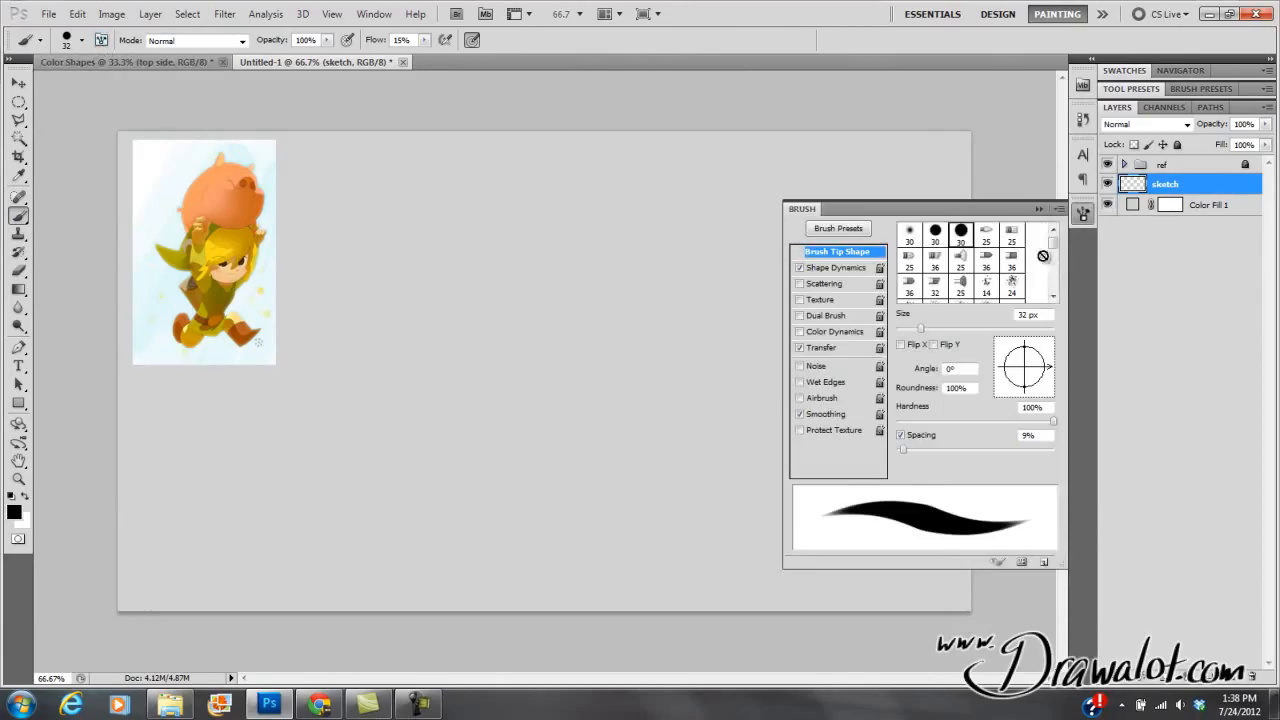
left_click_drag(1052, 243, 1053, 286)
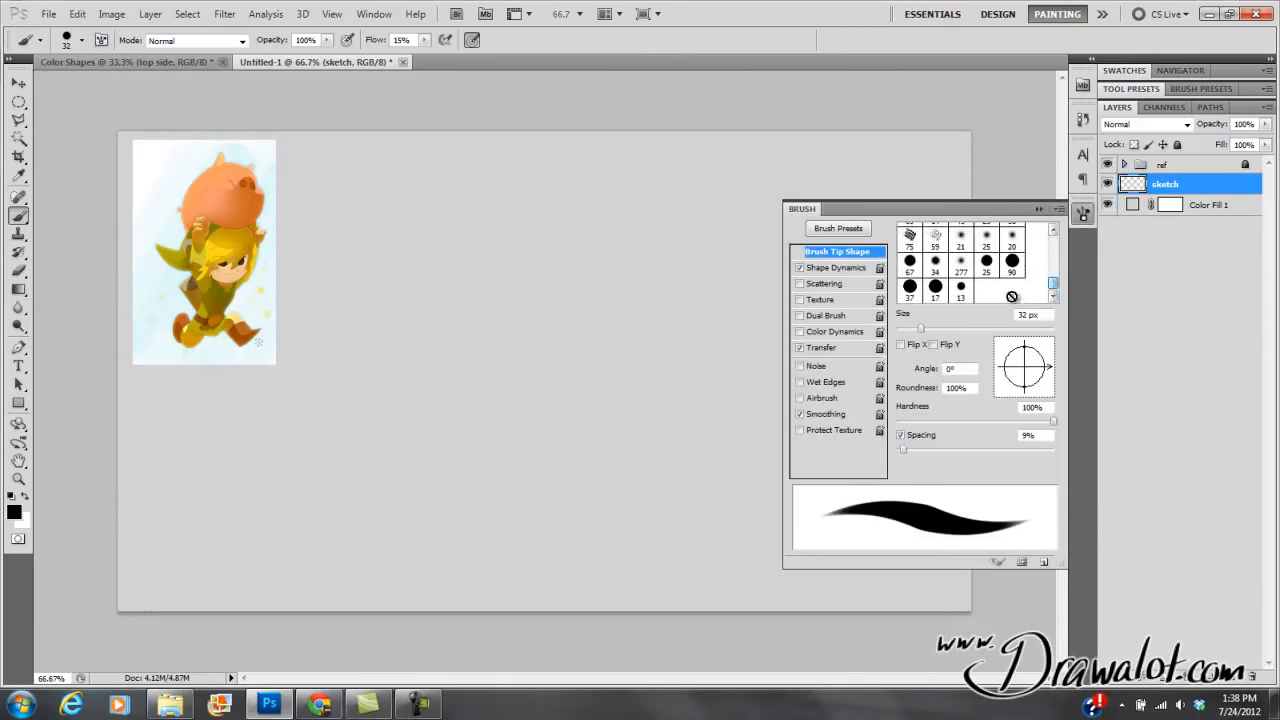
left_click(962, 290)
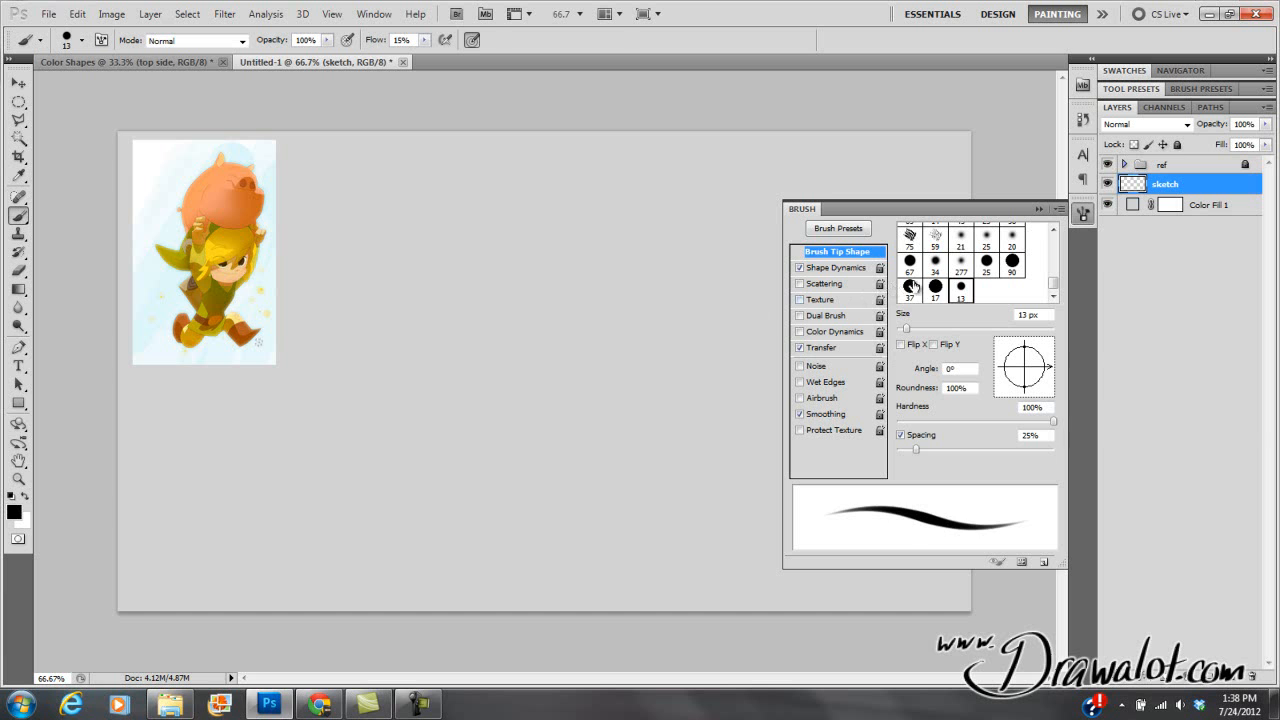
Step: Try out the 17 px and 37 px brush tips and both hard 30 px tips in the brush tip collection
left_click(935, 288)
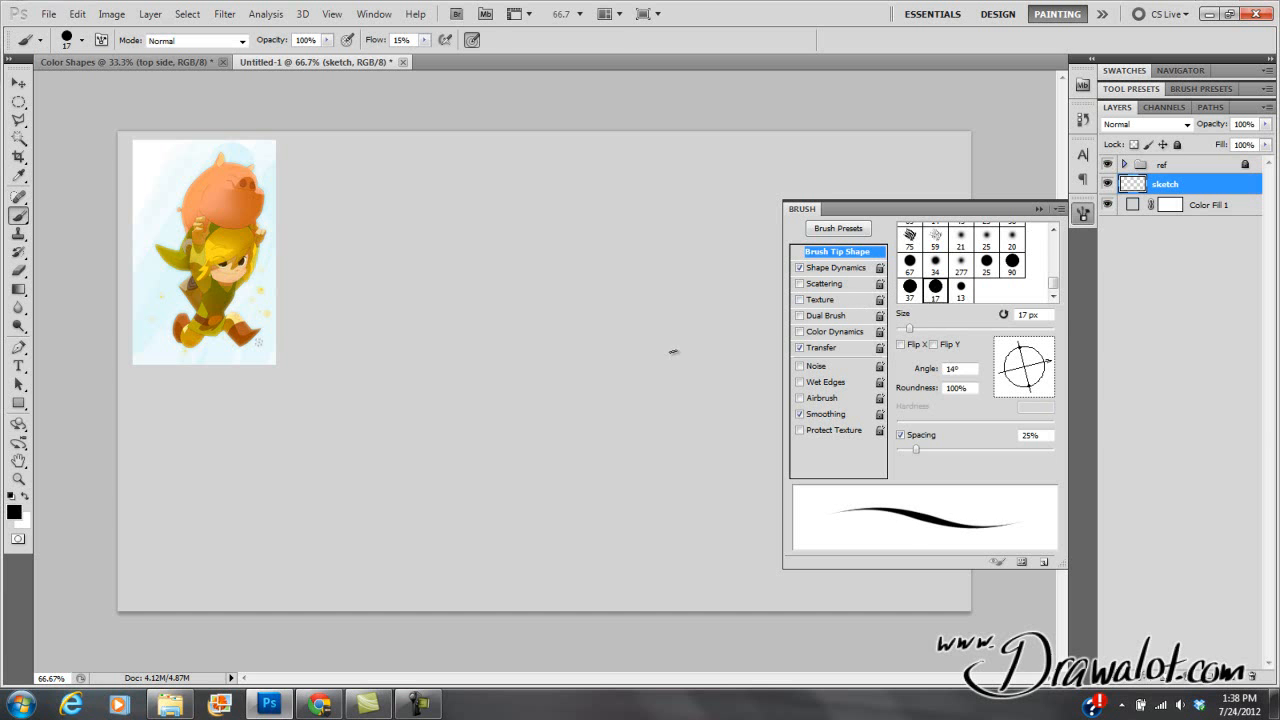
left_click(907, 290)
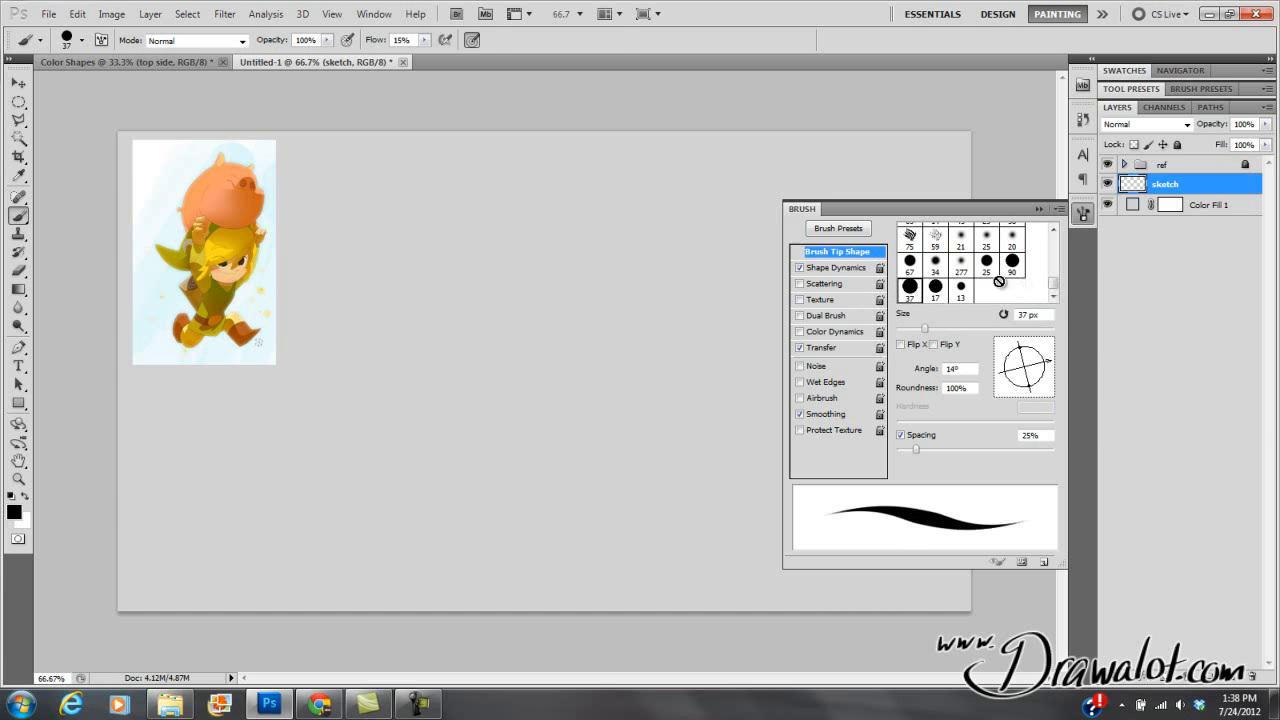
left_click_drag(1053, 287, 1054, 242)
left_click(960, 238)
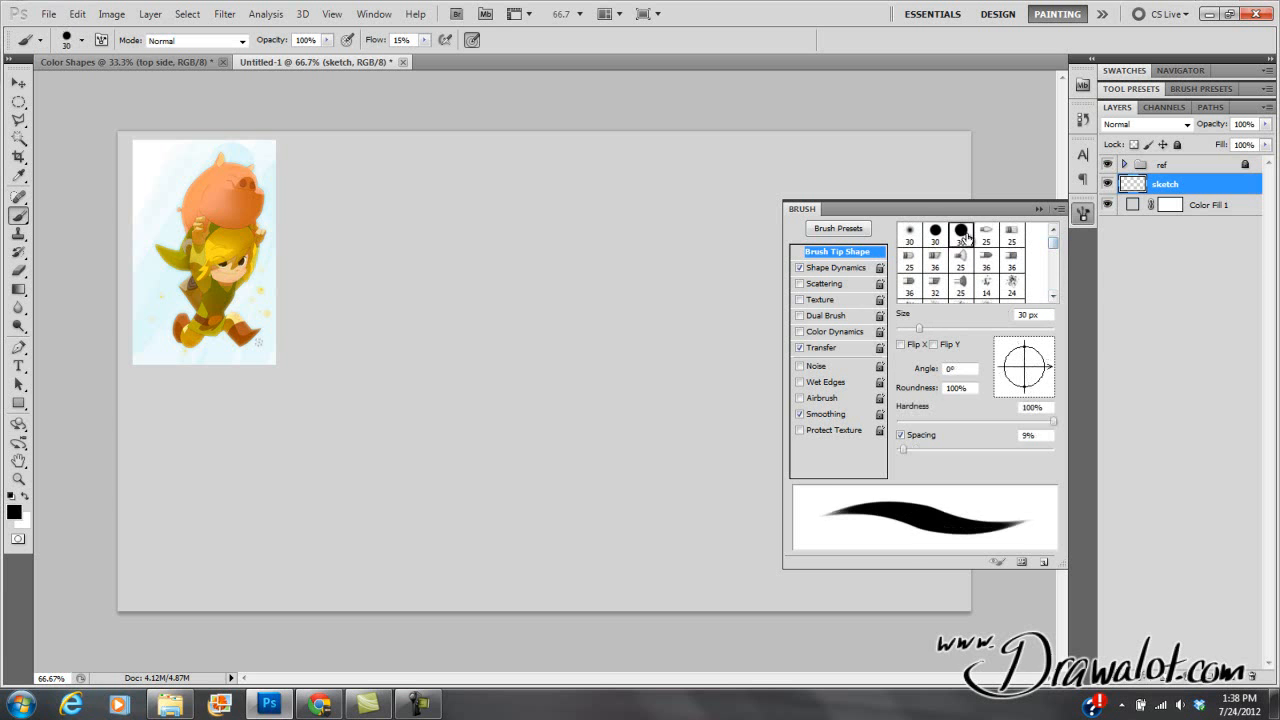
left_click(936, 240)
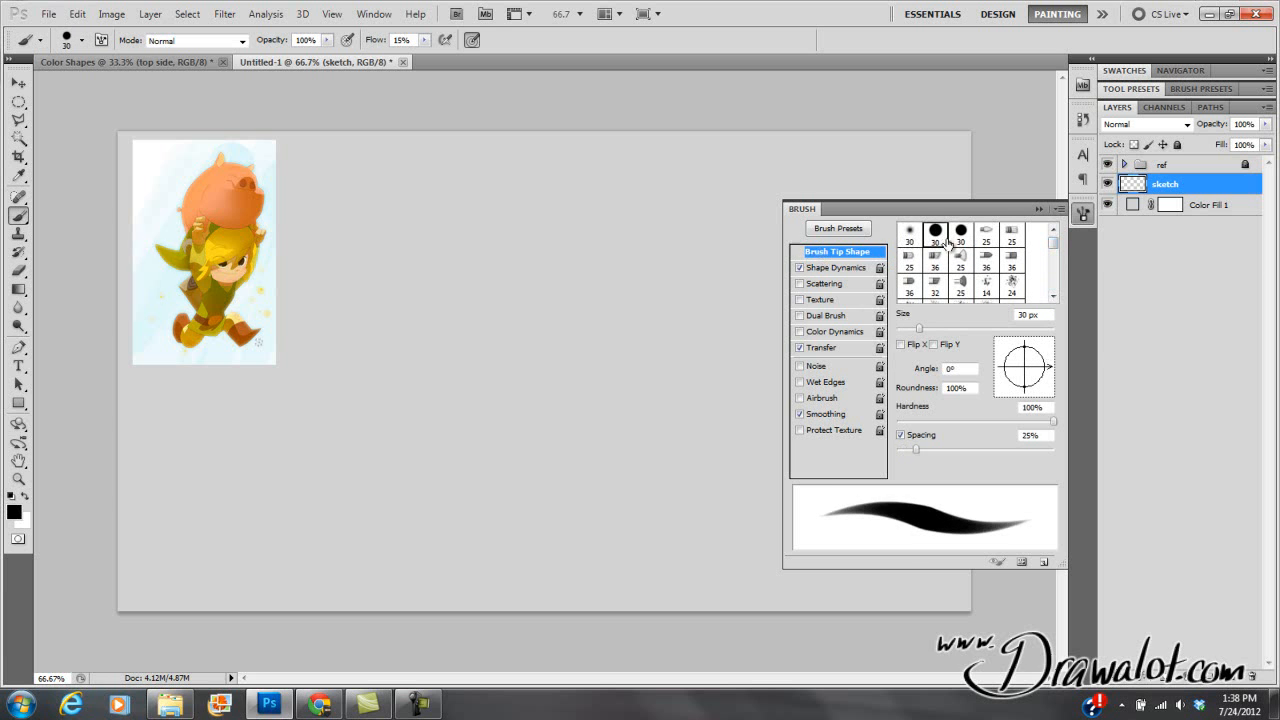
left_click(1058, 210)
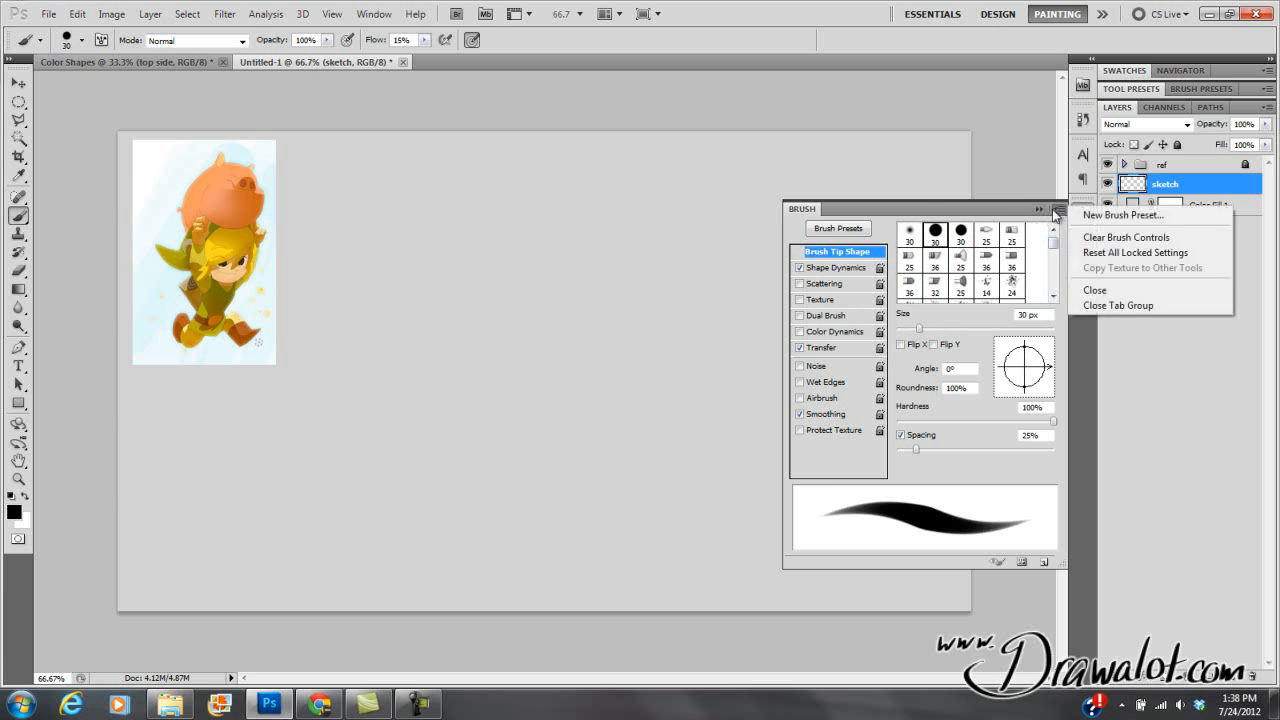
left_click(1042, 213)
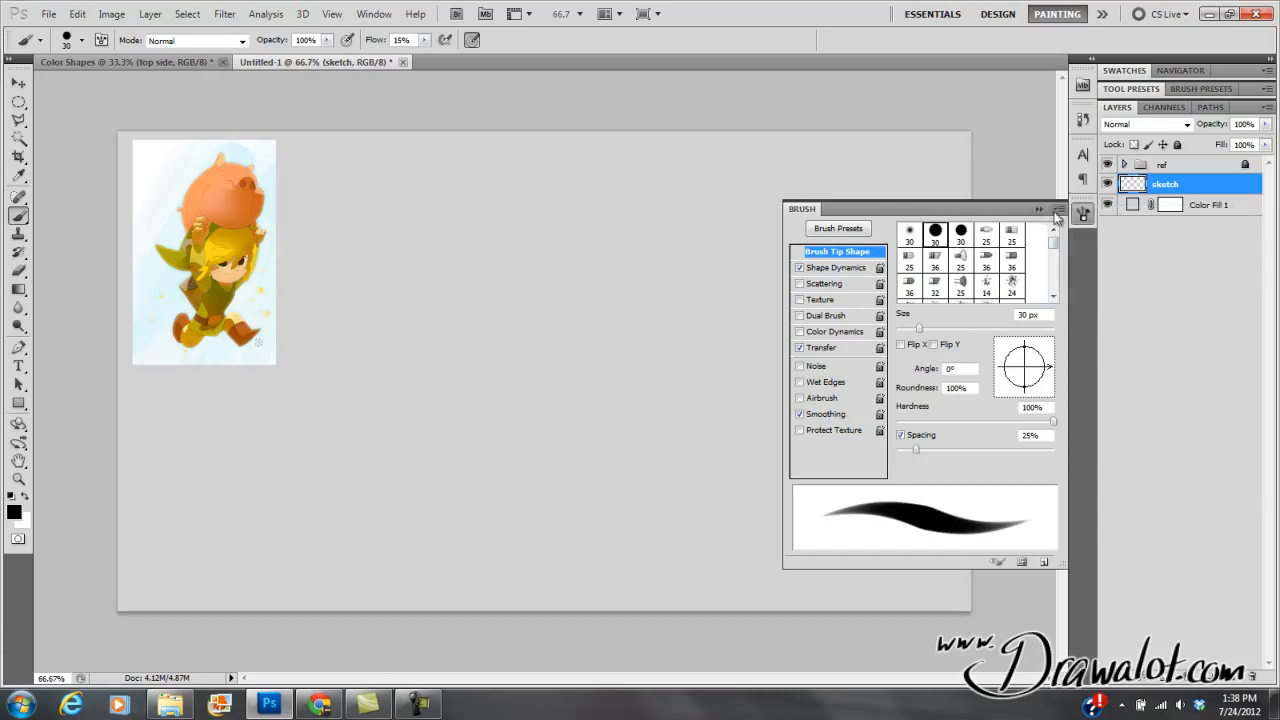
Step: Show the brush presets and choose the last preset in the list, the 58 px elliptical brush
left_click(838, 230)
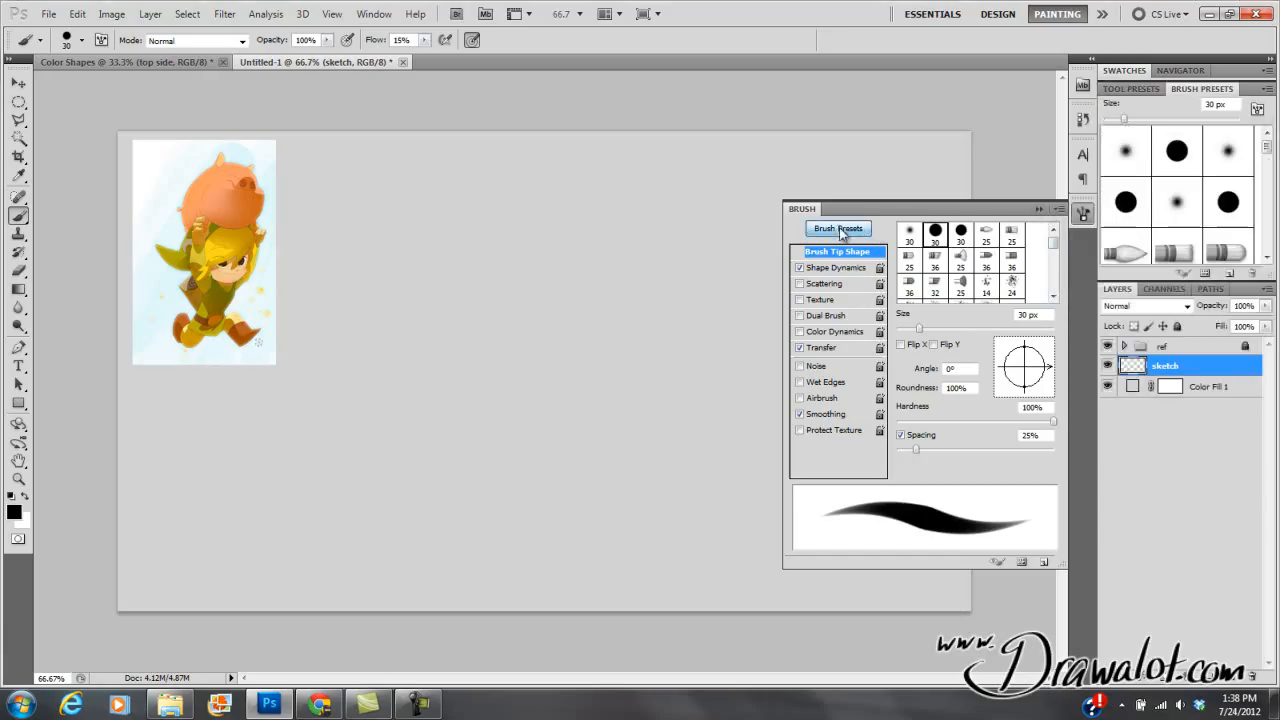
left_click(1267, 176)
left_click_drag(1267, 176, 1267, 252)
left_click(1177, 236)
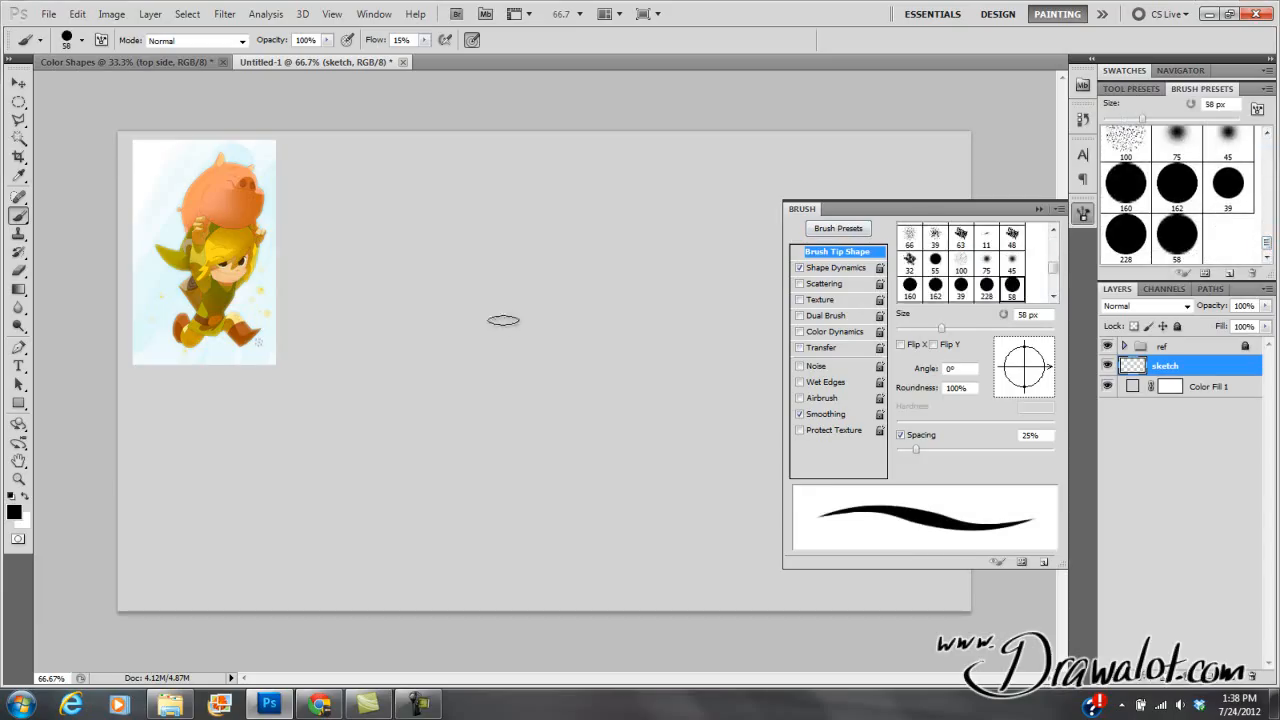
Step: Collapse the brush settings, paint a zigzag test stroke with the 58 px brush across the canvas, and undo it
left_click(1039, 209)
mouse_move(397, 317)
left_mouse_down()
mouse_move(662, 310)
mouse_move(654, 214)
mouse_move(471, 394)
mouse_move(520, 369)
mouse_move(803, 420)
left_mouse_up()
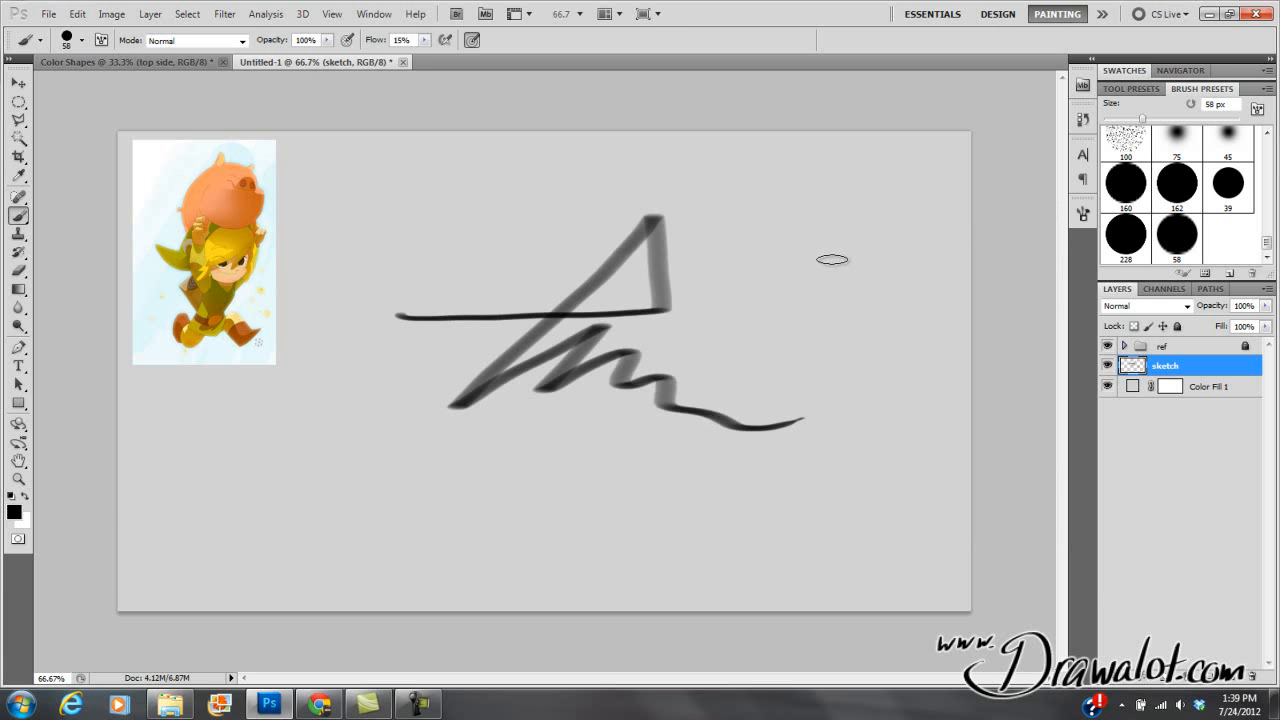
key("ctrl+z")
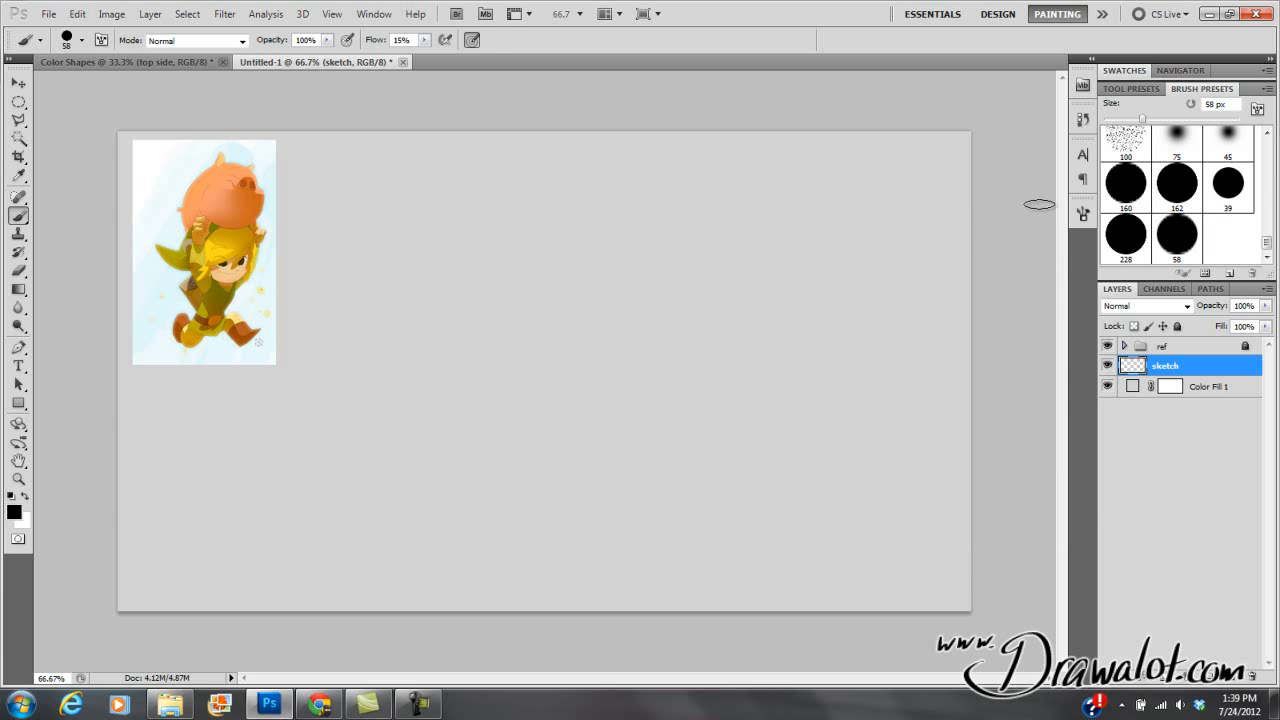
Step: Reopen the brush settings, set the elliptical tip's angle to 14°, and reduce the brush size to 27 px
left_click(1082, 215)
left_click_drag(1048, 372, 1047, 365)
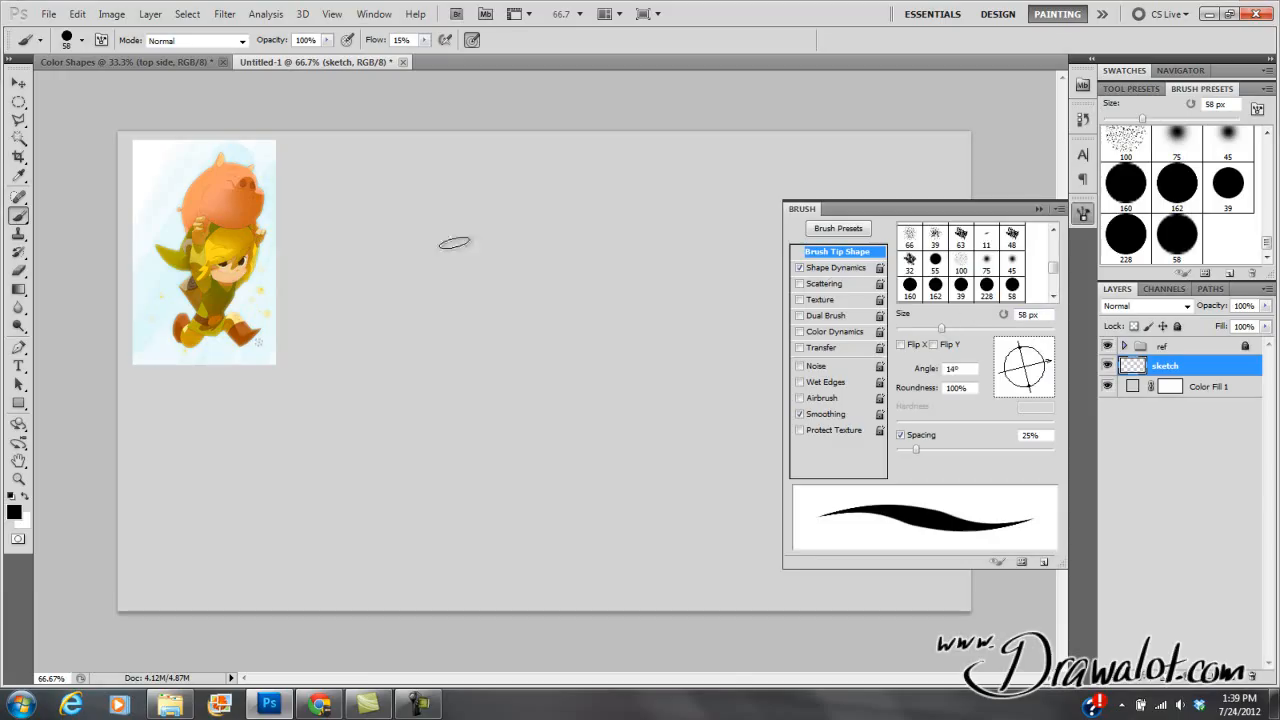
right_click(475, 248)
left_click_drag(536, 283, 520, 284)
Step: Paint several crossing wavy test strokes with the angled brush, and clear them all from the "sketch" layer
mouse_move(352, 255)
left_mouse_down()
mouse_move(410, 240)
mouse_move(478, 342)
mouse_move(634, 362)
left_mouse_up()
mouse_move(390, 345)
left_mouse_down()
mouse_move(590, 209)
mouse_move(566, 386)
left_mouse_up()
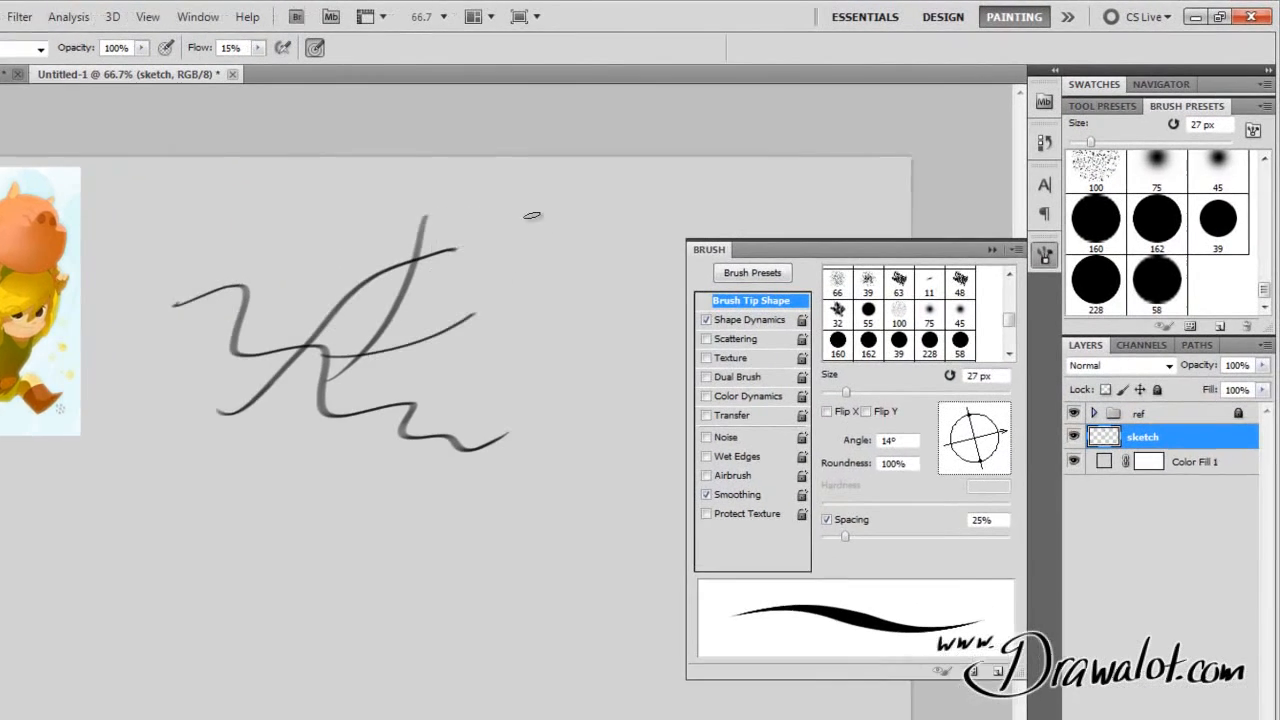
left_click_drag(640, 210, 568, 384)
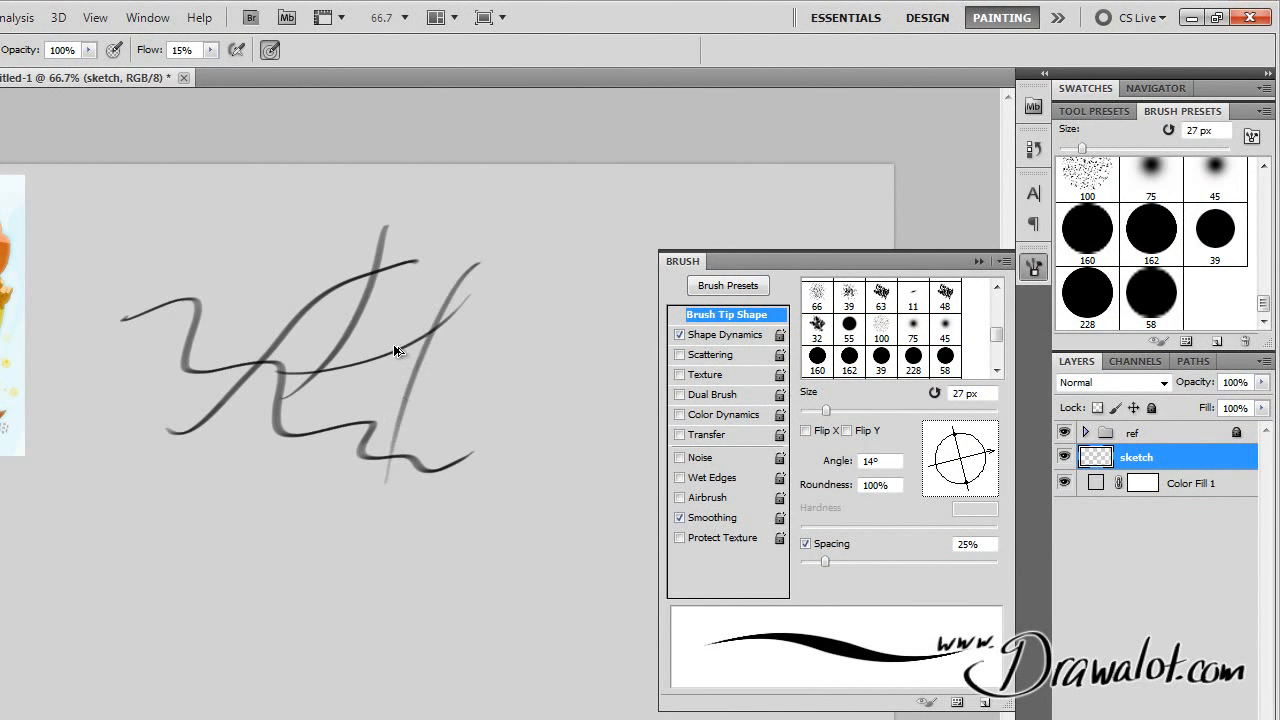
key("ctrl+alt+z")
key("ctrl+alt+z")
key("l")
key("ctrl+a")
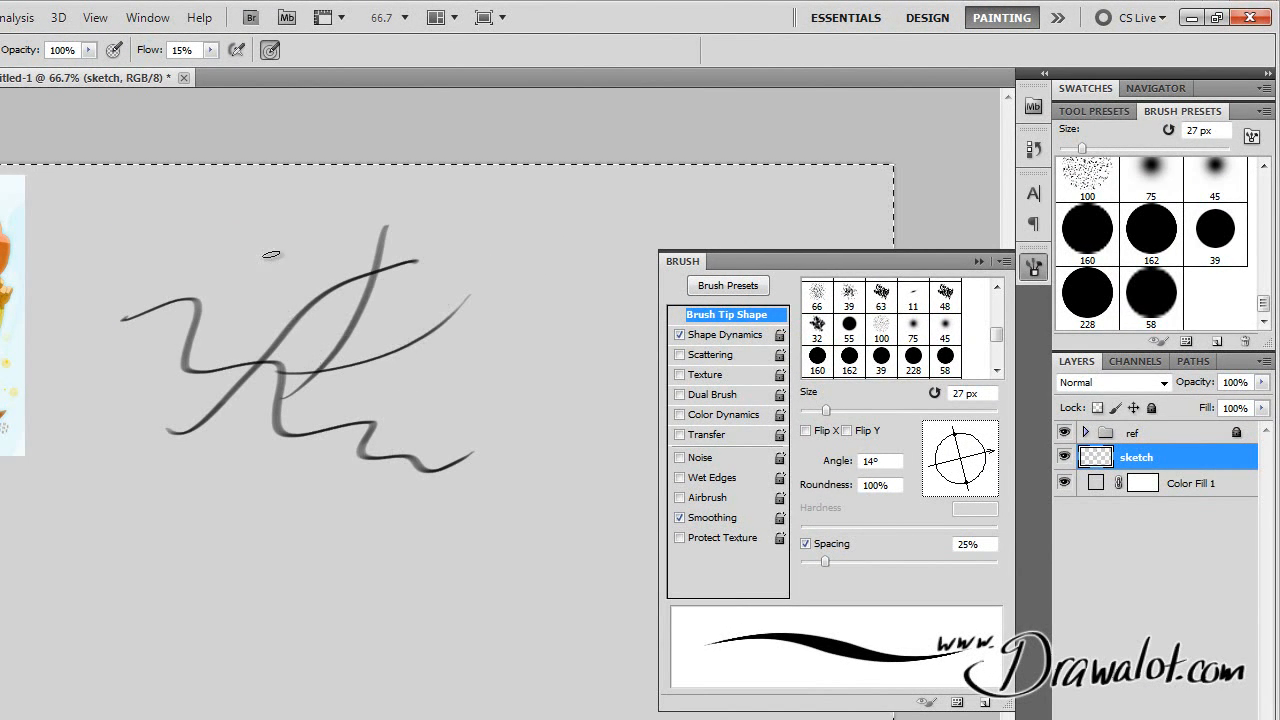
key("Delete")
key("ctrl+d")
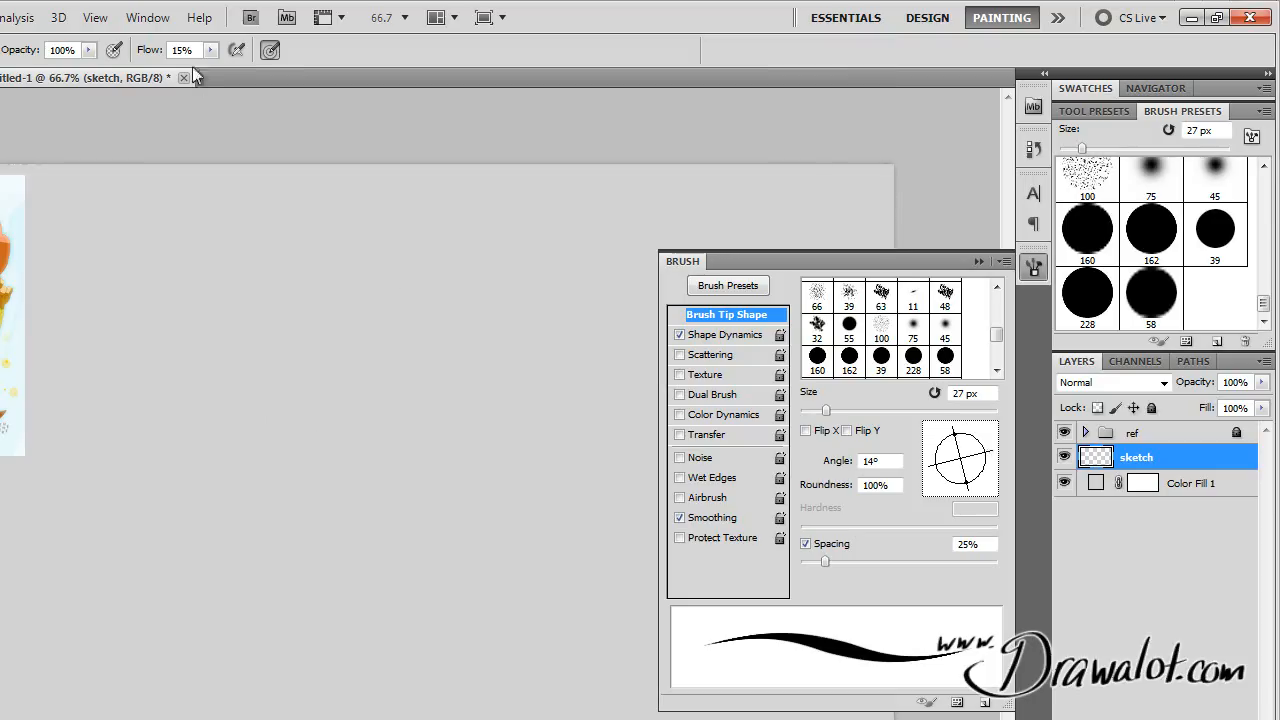
Step: Set the brush's flow to 9% and its size to 13 px, undo the test stroke, and collapse the brush settings
left_click(211, 55)
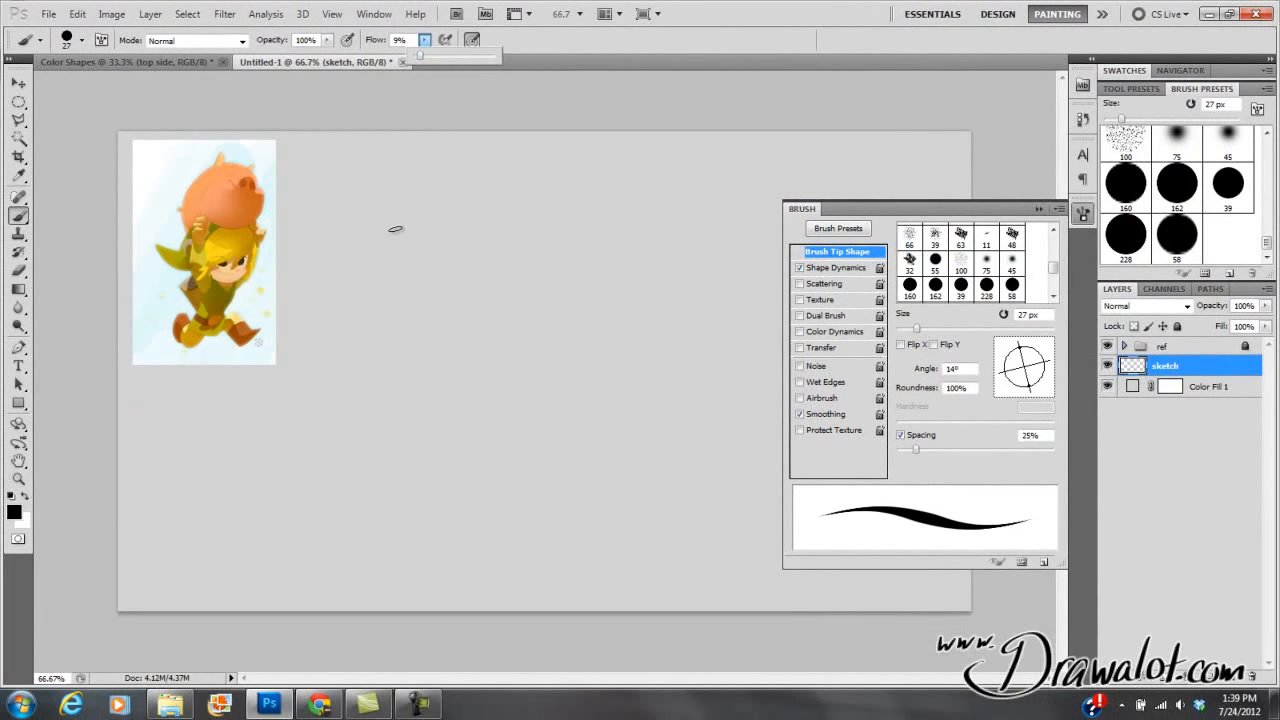
left_click_drag(398, 221, 472, 420)
key("ctrl+z")
right_click(443, 208)
left_click_drag(472, 246, 465, 246)
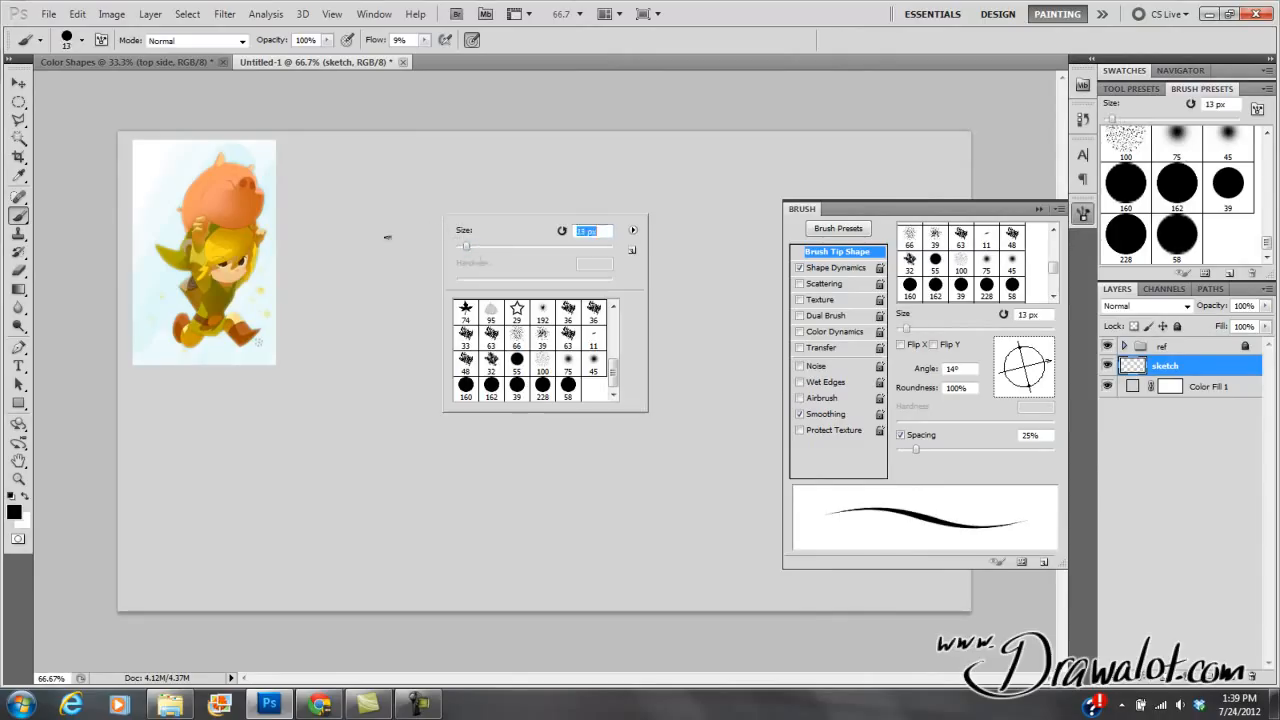
key("Return")
left_click(1039, 208)
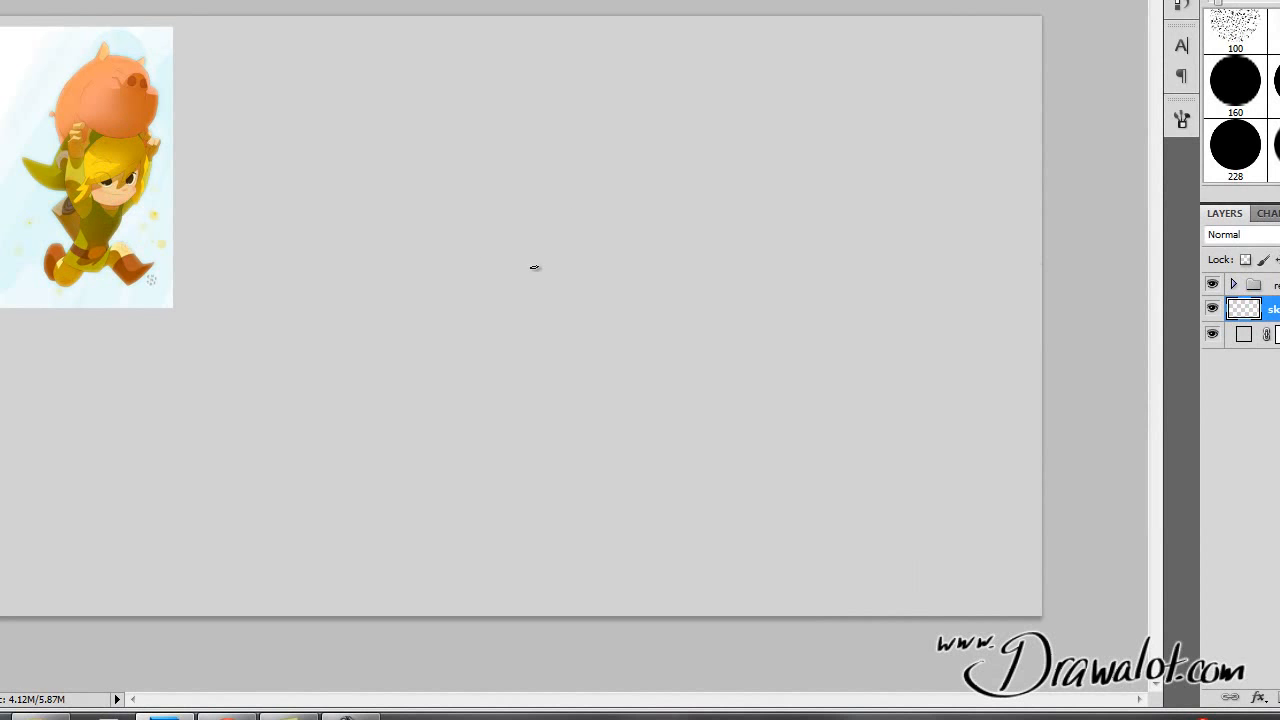
Step: Sketch the character's round head, a curved body line below it, and a bent curve for each leg
mouse_move(548, 150)
left_mouse_down()
mouse_move(577, 303)
mouse_move(575, 112)
left_mouse_up()
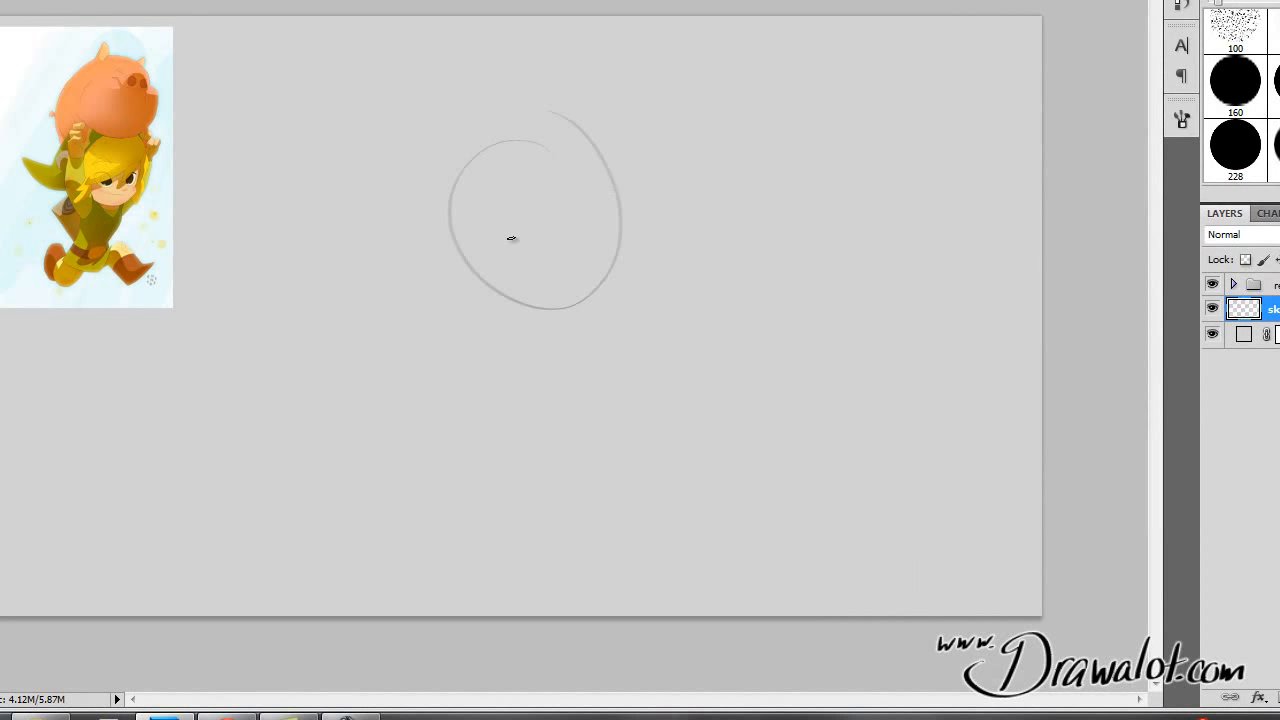
left_click_drag(533, 205, 448, 513)
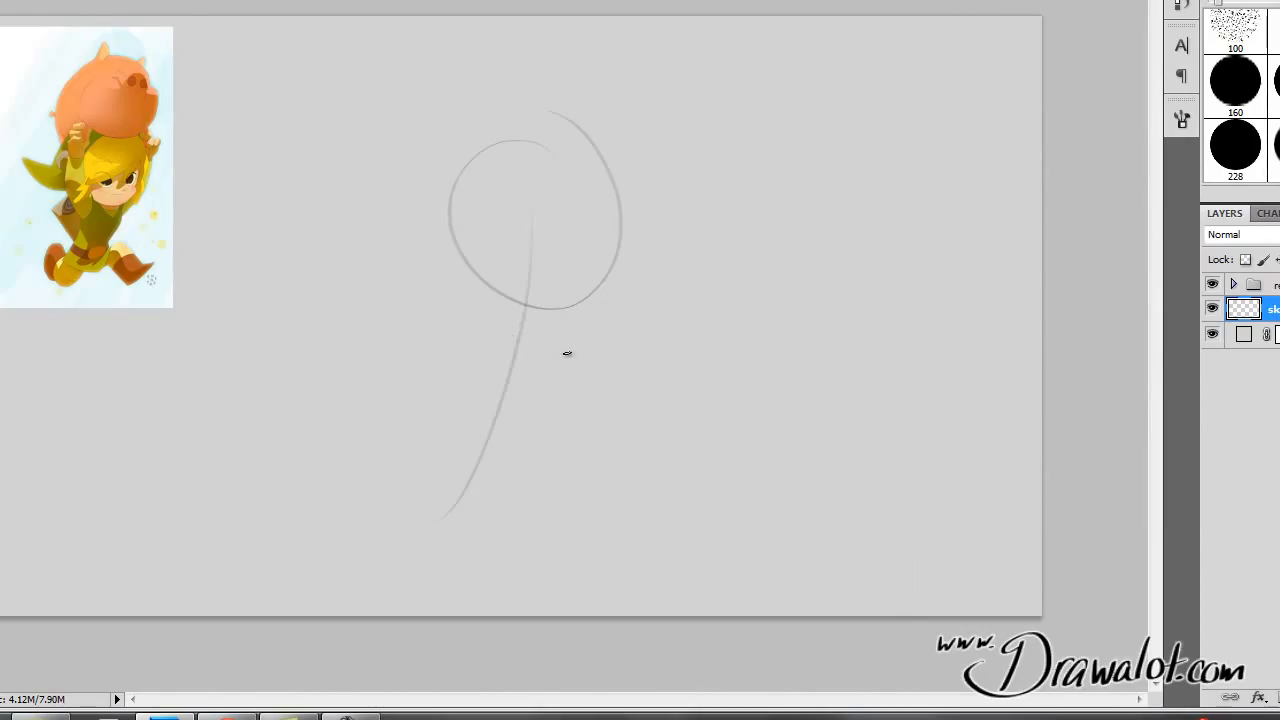
left_click_drag(328, 488, 464, 508)
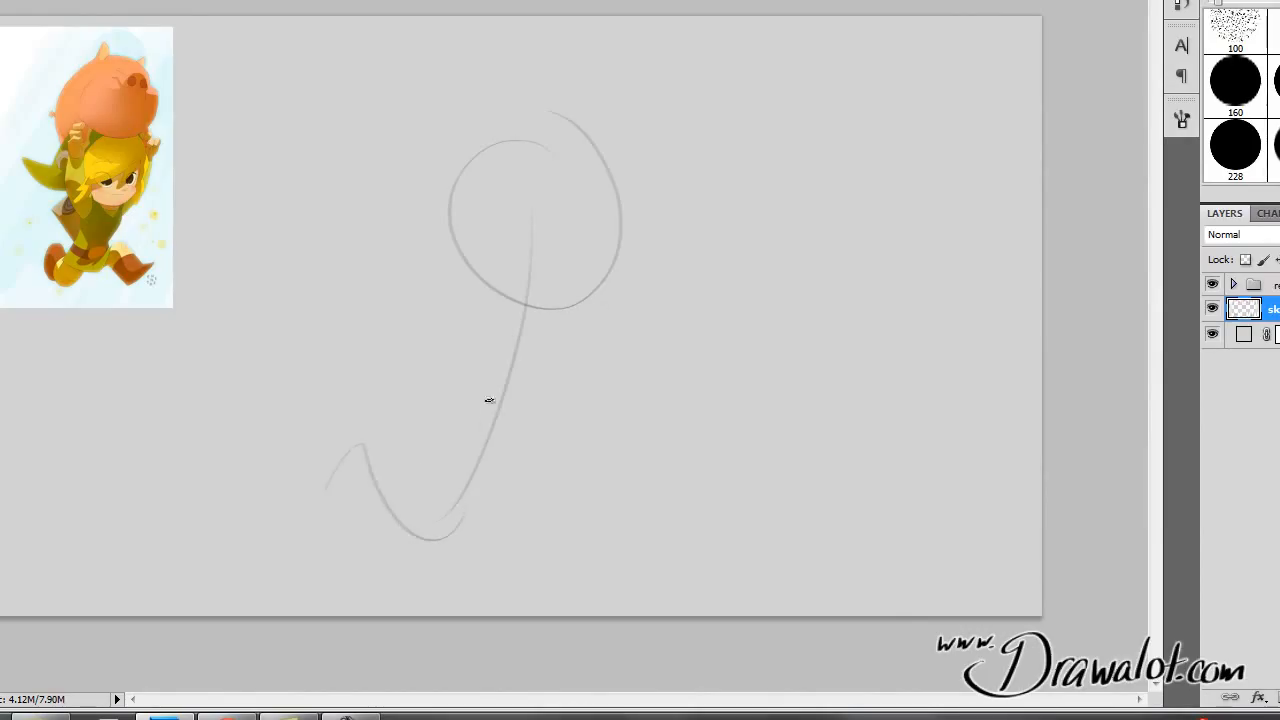
left_click_drag(605, 462, 688, 524)
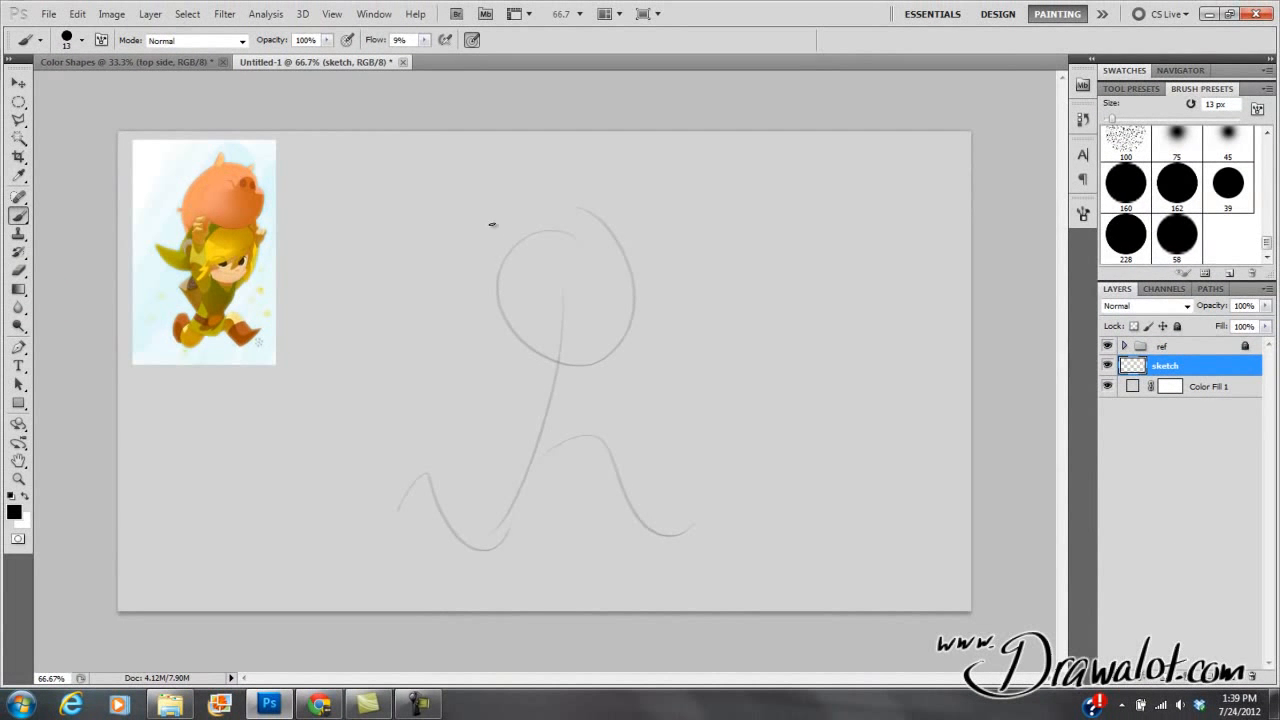
Step: Sketch the character's raised arms and block in both hands beside the head
left_click_drag(492, 224, 524, 405)
left_click_drag(699, 232, 637, 277)
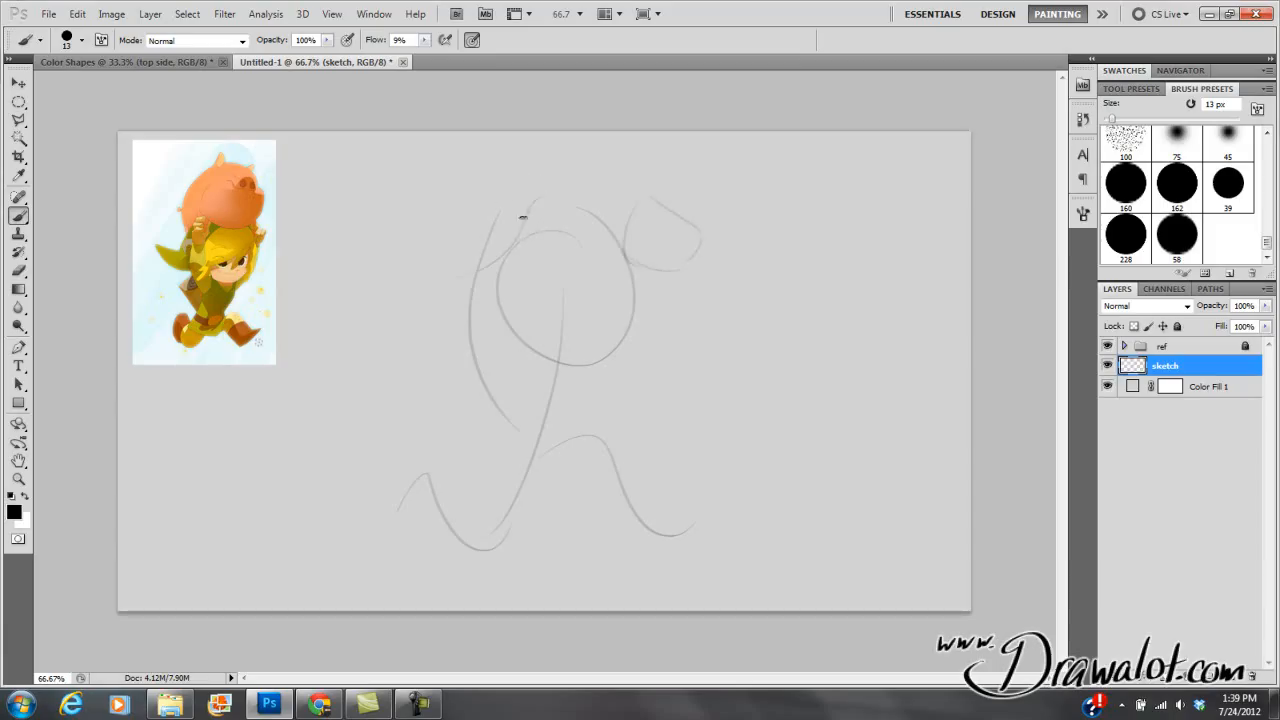
left_click_drag(538, 170, 480, 218)
left_click_drag(461, 266, 443, 352)
Step: Add curved guidelines across the face and sketch the eyes inside the head circle
left_click_drag(634, 285, 577, 313)
left_click_drag(590, 248, 613, 343)
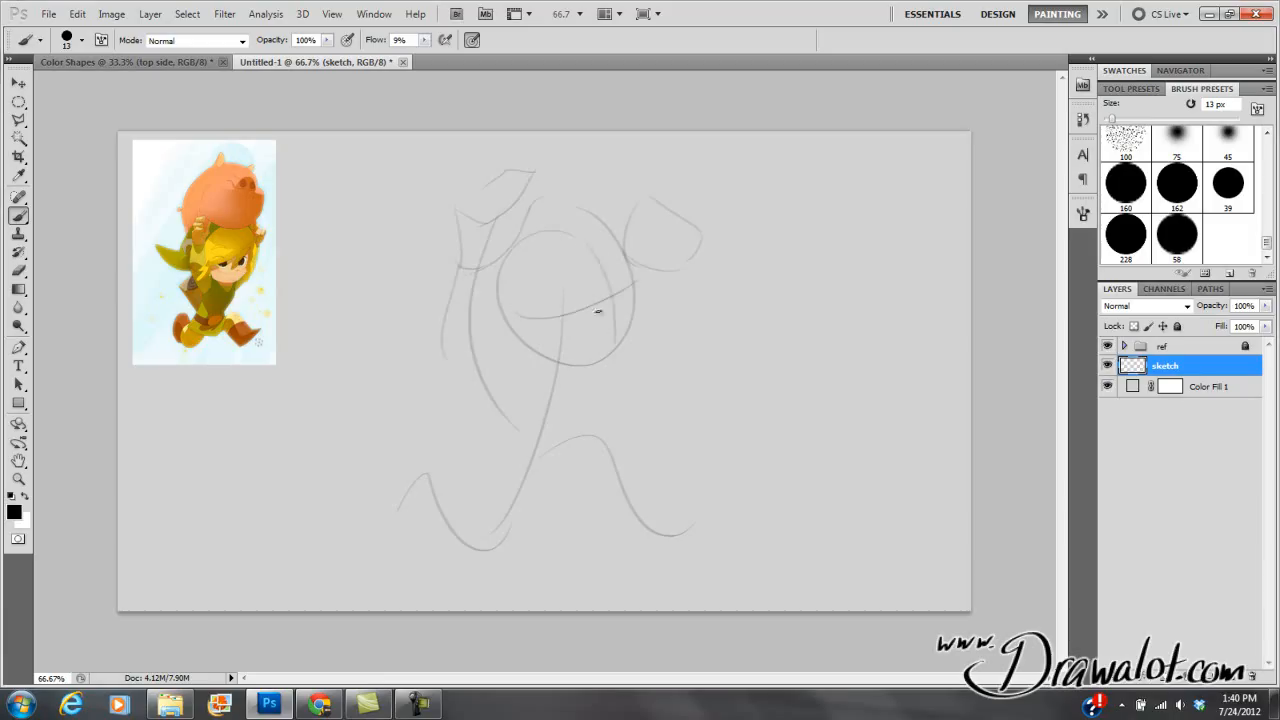
left_click_drag(527, 277, 566, 286)
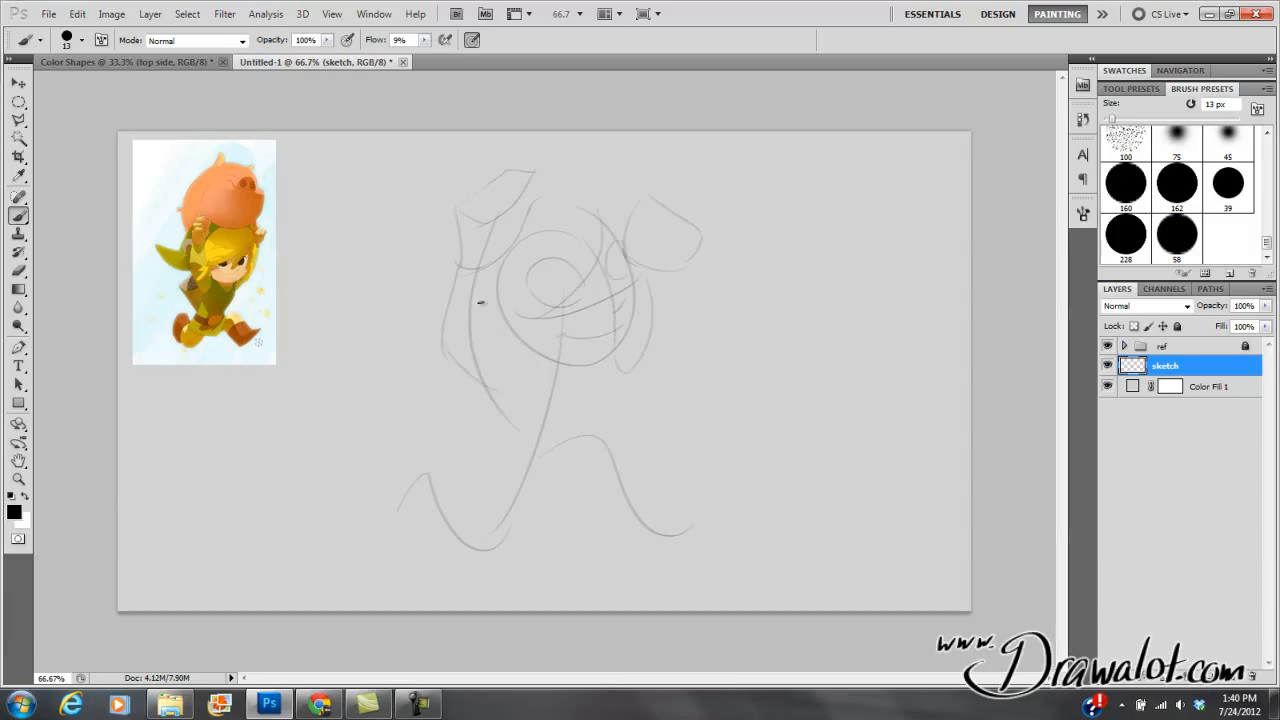
Step: Sketch the torso with its belt lines, and outline the front leg's boot
left_click_drag(522, 397, 507, 395)
left_click_drag(480, 444, 528, 449)
left_click_drag(465, 468, 543, 460)
mouse_move(598, 468)
left_mouse_down()
mouse_move(586, 503)
mouse_move(640, 550)
left_mouse_up()
left_click_drag(705, 516, 650, 562)
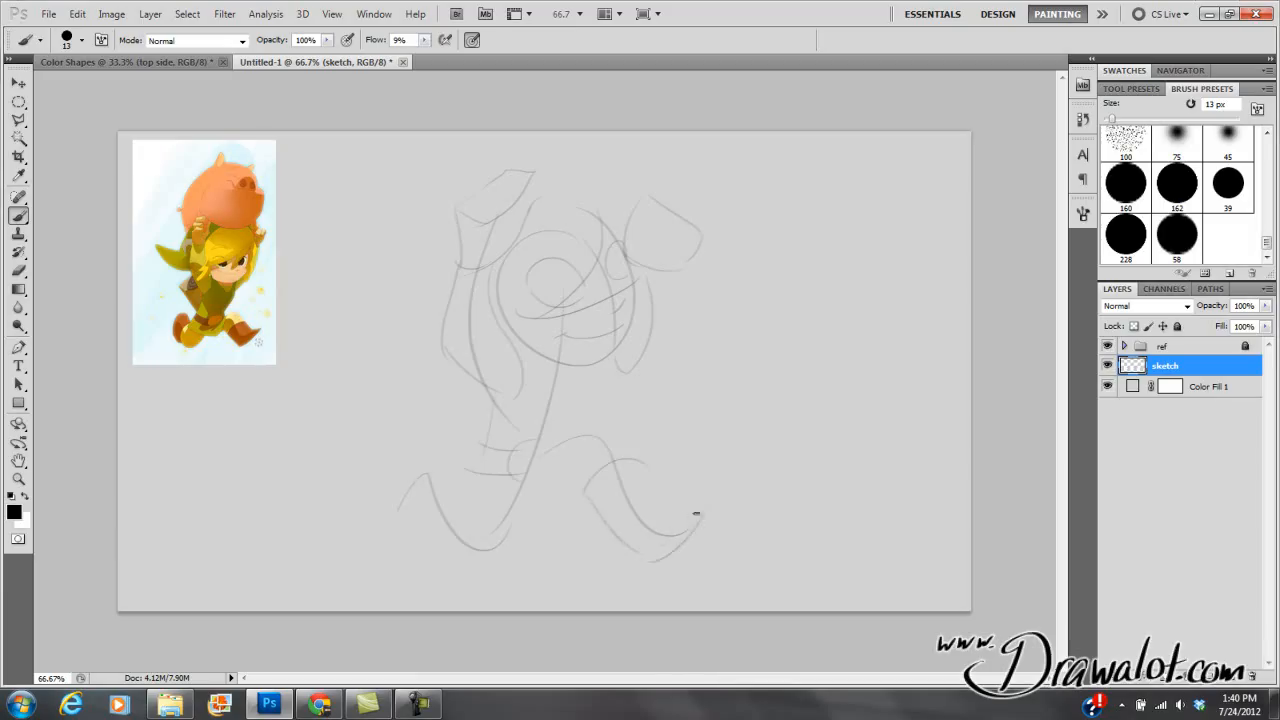
left_click_drag(685, 514, 658, 484)
Step: Outline the tunic's lower edge and the rear boot, and add hair strands across the face
left_click_drag(481, 519, 528, 534)
left_click_drag(546, 466, 531, 535)
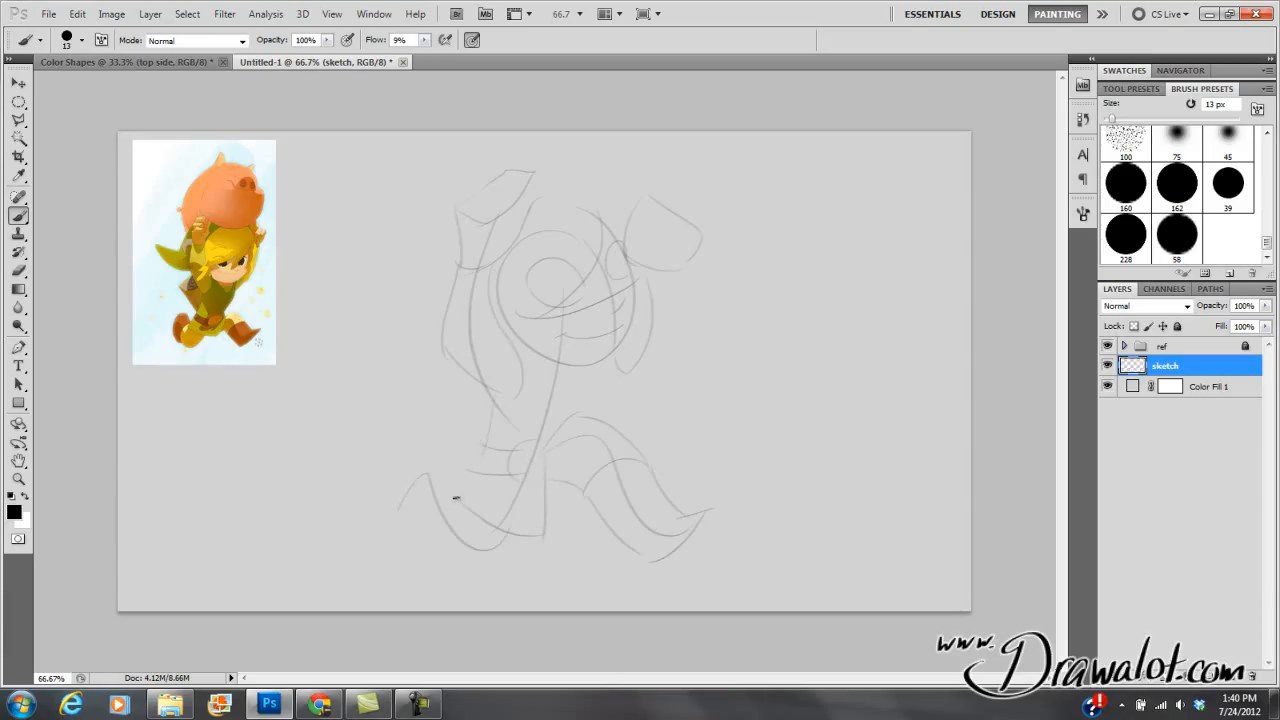
left_click_drag(466, 468, 535, 474)
mouse_move(430, 484)
left_mouse_down()
mouse_move(433, 533)
mouse_move(449, 526)
mouse_move(436, 535)
mouse_move(468, 546)
left_mouse_up()
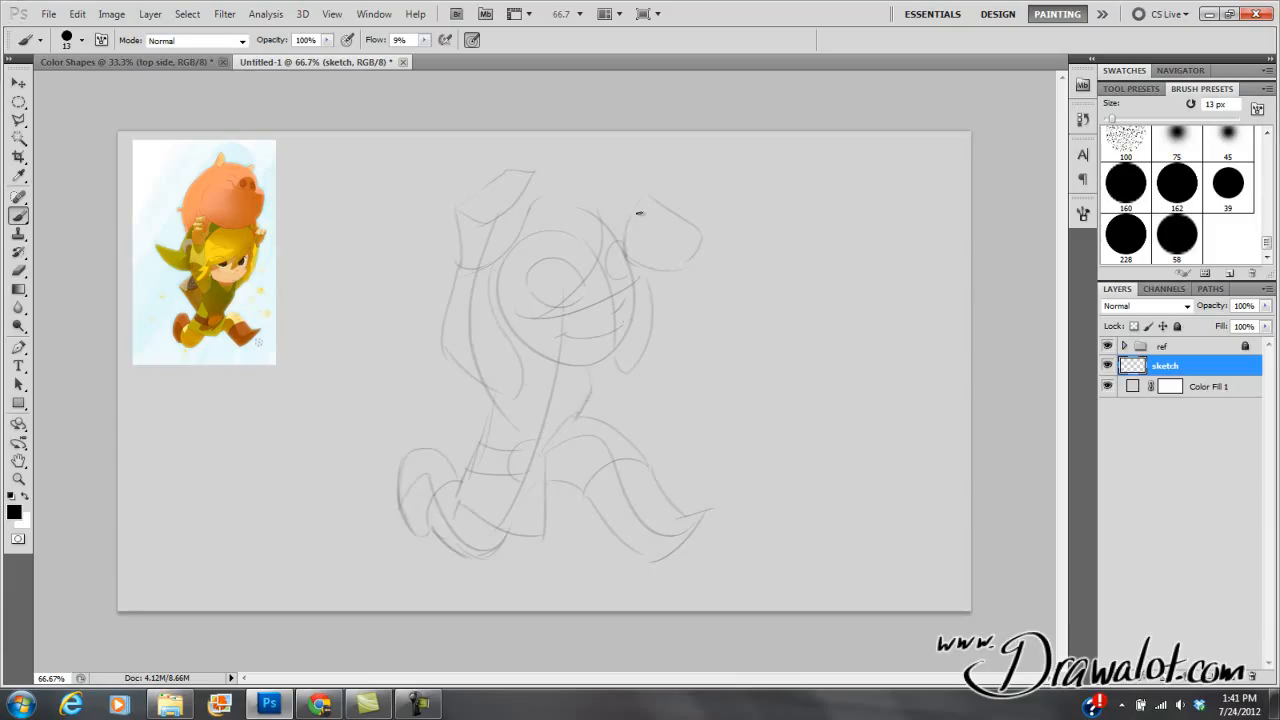
mouse_move(551, 301)
left_mouse_down()
mouse_move(600, 261)
mouse_move(620, 279)
mouse_move(611, 231)
left_mouse_up()
left_click_drag(614, 235, 600, 298)
Step: Scale the "sketch" layer's drawing down slightly and move it lower on the canvas to free space above the head
left_click(18, 83)
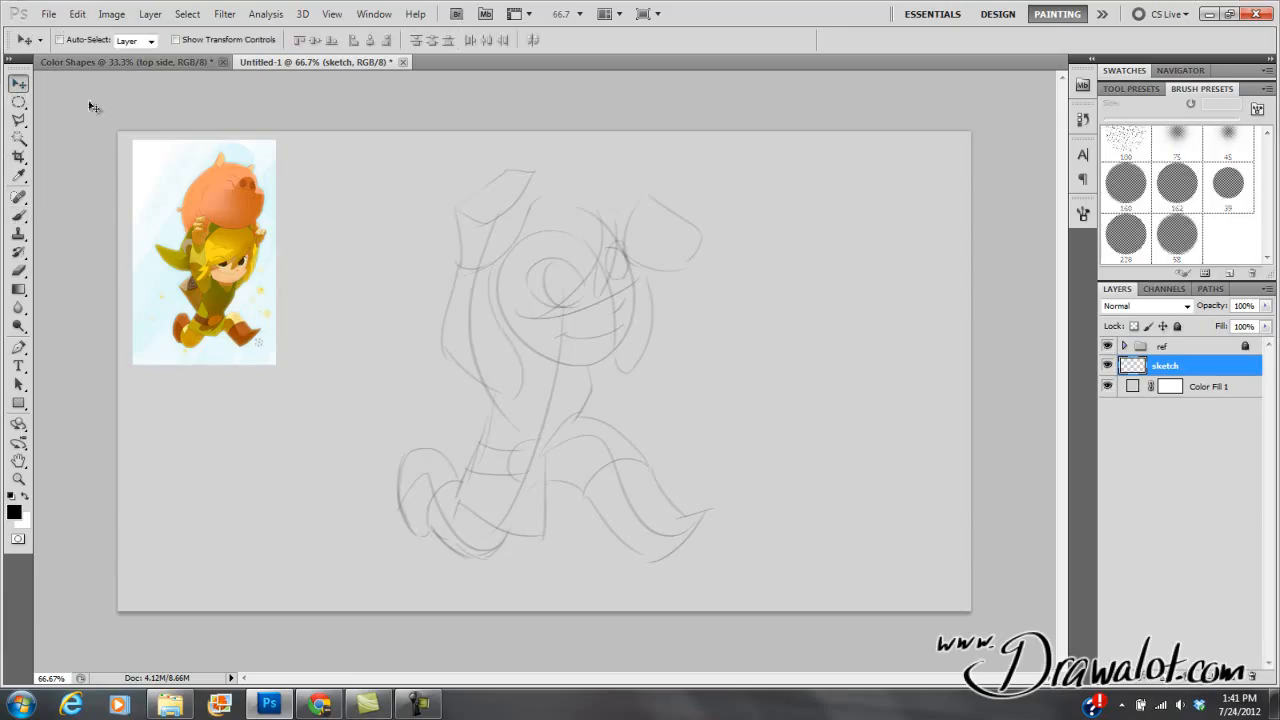
mouse_move(565, 320)
left_mouse_down()
mouse_move(571, 342)
mouse_move(557, 336)
left_mouse_up()
key("ctrl+t")
left_click_drag(706, 185, 665, 212)
key("Return")
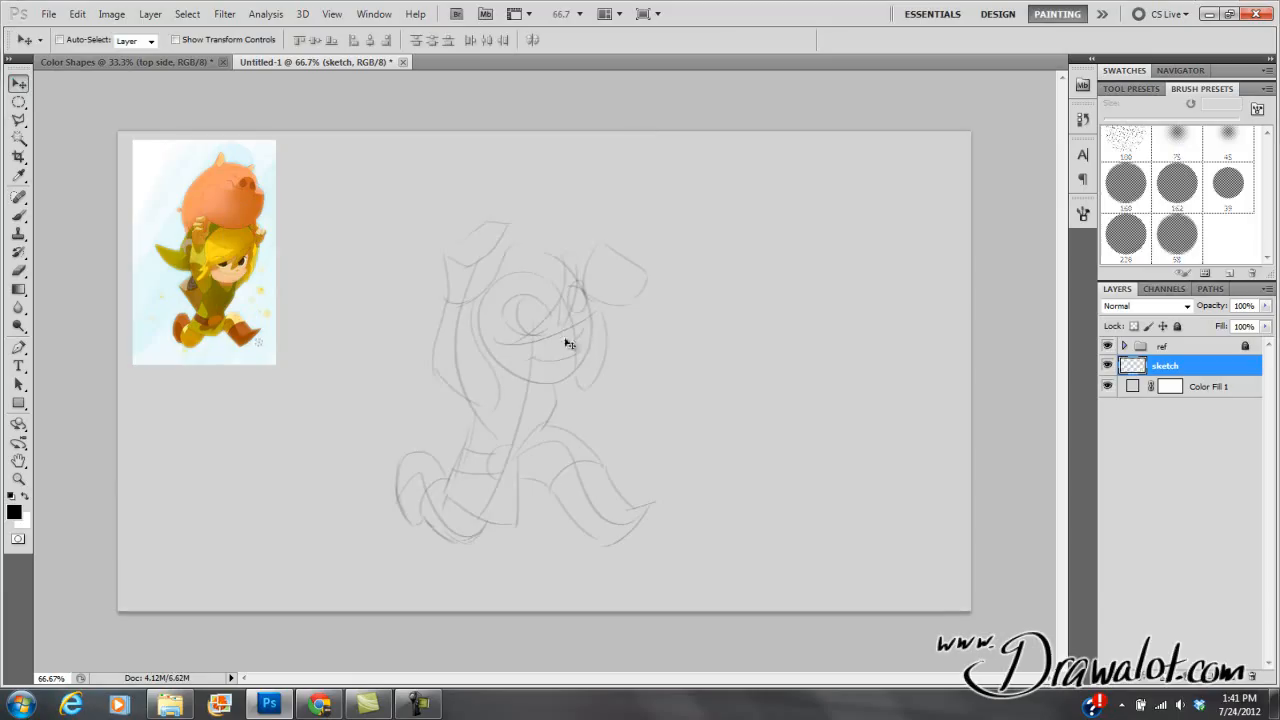
mouse_move(545, 352)
left_mouse_down()
mouse_move(571, 363)
mouse_move(584, 393)
left_mouse_up()
Step: Sketch the pig above the character's head with its snout and ear, and add the trailing tail of the cap
key("b")
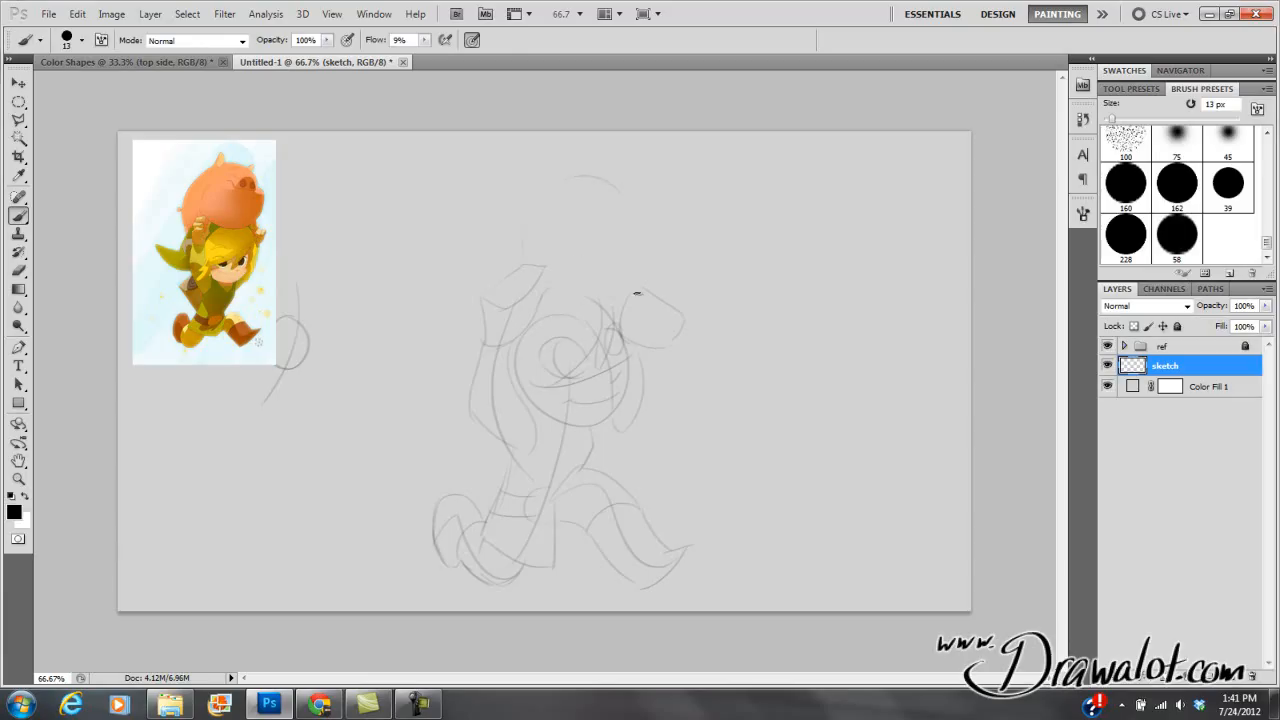
left_click_drag(668, 224, 668, 292)
left_click_drag(600, 240, 643, 229)
left_click_drag(548, 146, 543, 179)
left_click_drag(492, 216, 472, 253)
left_click_drag(469, 255, 473, 318)
mouse_move(445, 342)
left_mouse_down()
mouse_move(395, 328)
mouse_move(449, 384)
mouse_move(474, 358)
mouse_move(457, 388)
left_mouse_up()
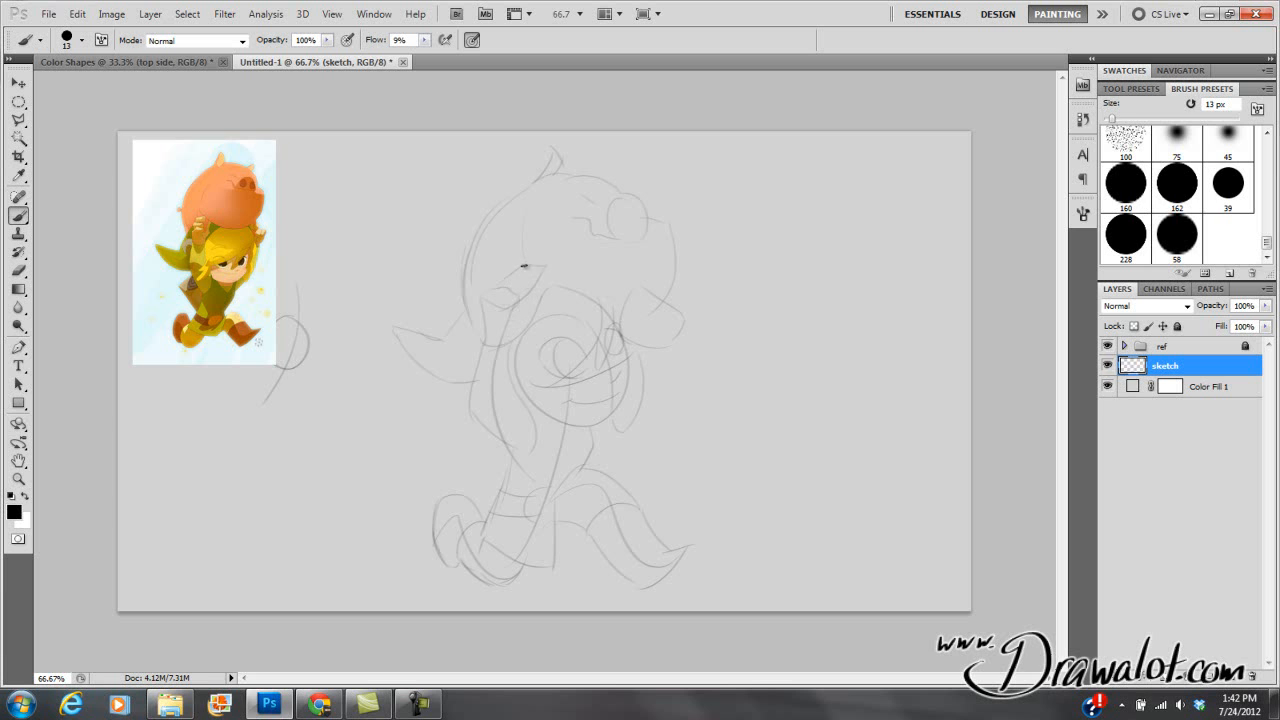
Step: Draw the fingers on both raised hands and outline the arm running down to the torso
mouse_move(491, 279)
left_mouse_down()
mouse_move(526, 282)
mouse_move(528, 270)
mouse_move(507, 290)
mouse_move(525, 286)
mouse_move(542, 246)
mouse_move(522, 278)
left_mouse_up()
left_click_drag(628, 294, 626, 316)
left_click_drag(659, 330, 672, 340)
left_click_drag(652, 354, 605, 448)
Step: Apply a Brightness/Contrast adjustment to the "sketch" layer with brightness -150 and contrast 99
left_click(112, 14)
mouse_move(140, 54)
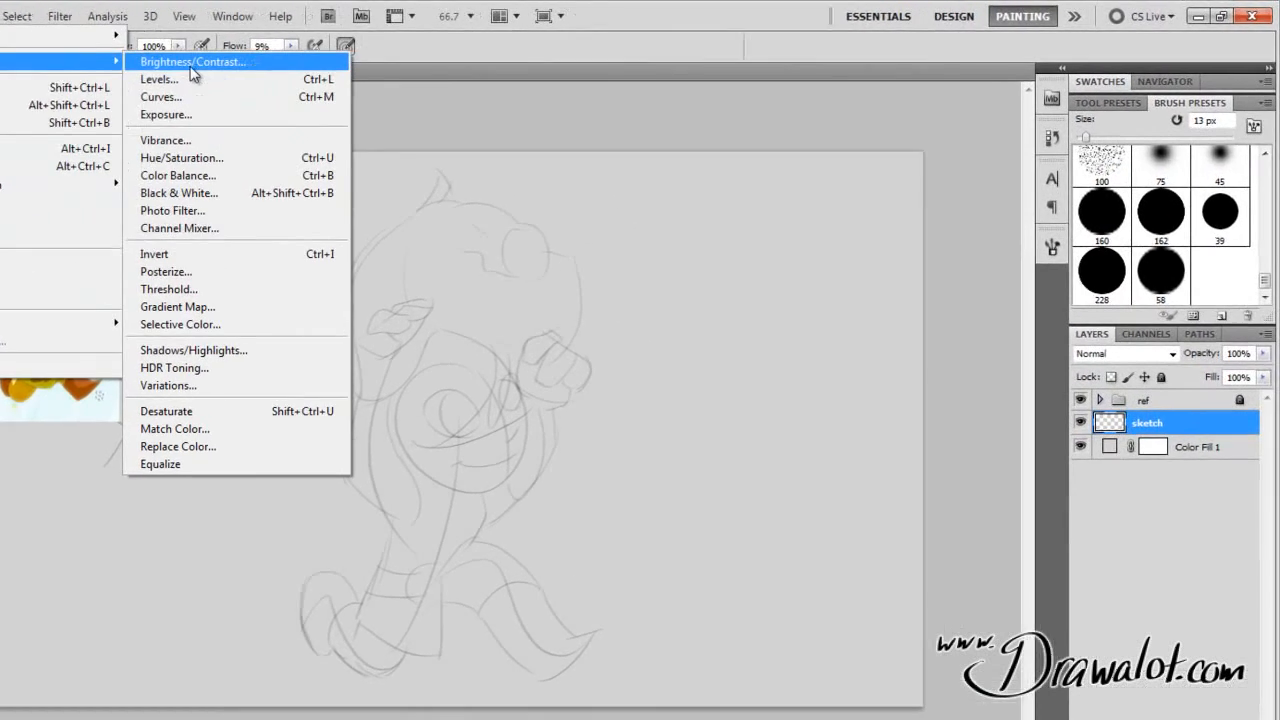
left_click(191, 65)
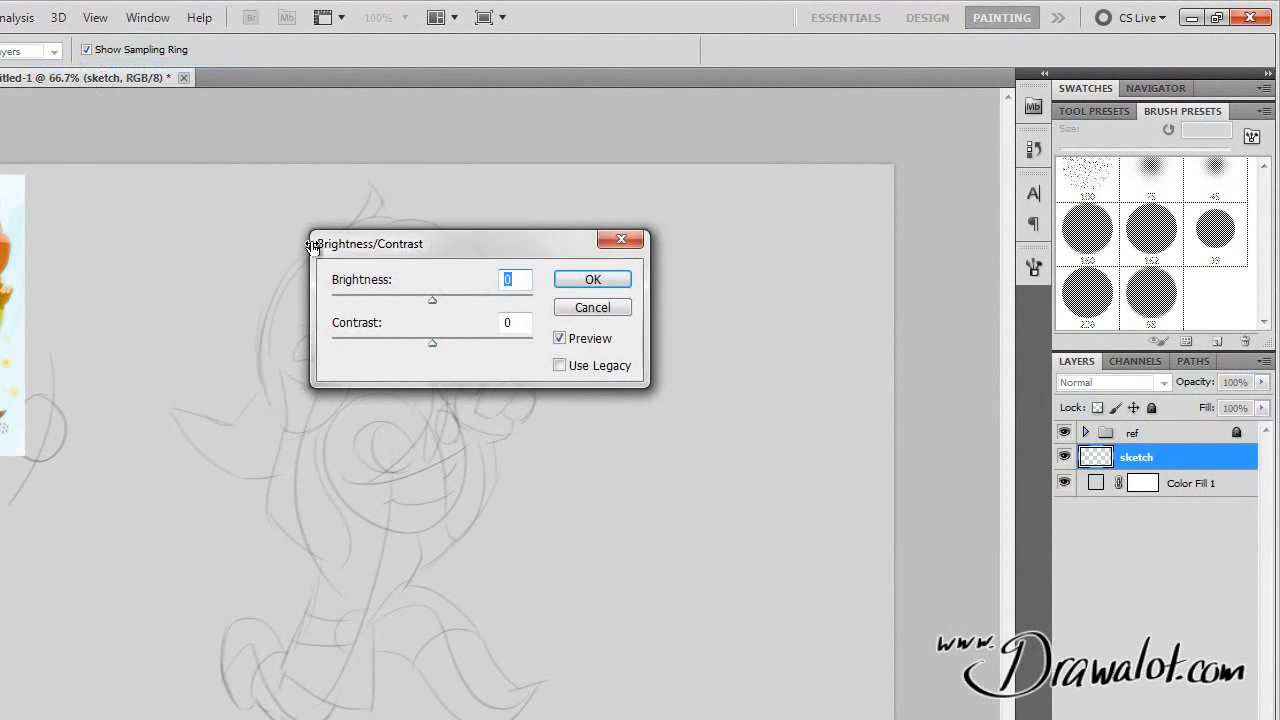
left_click_drag(491, 247, 787, 166)
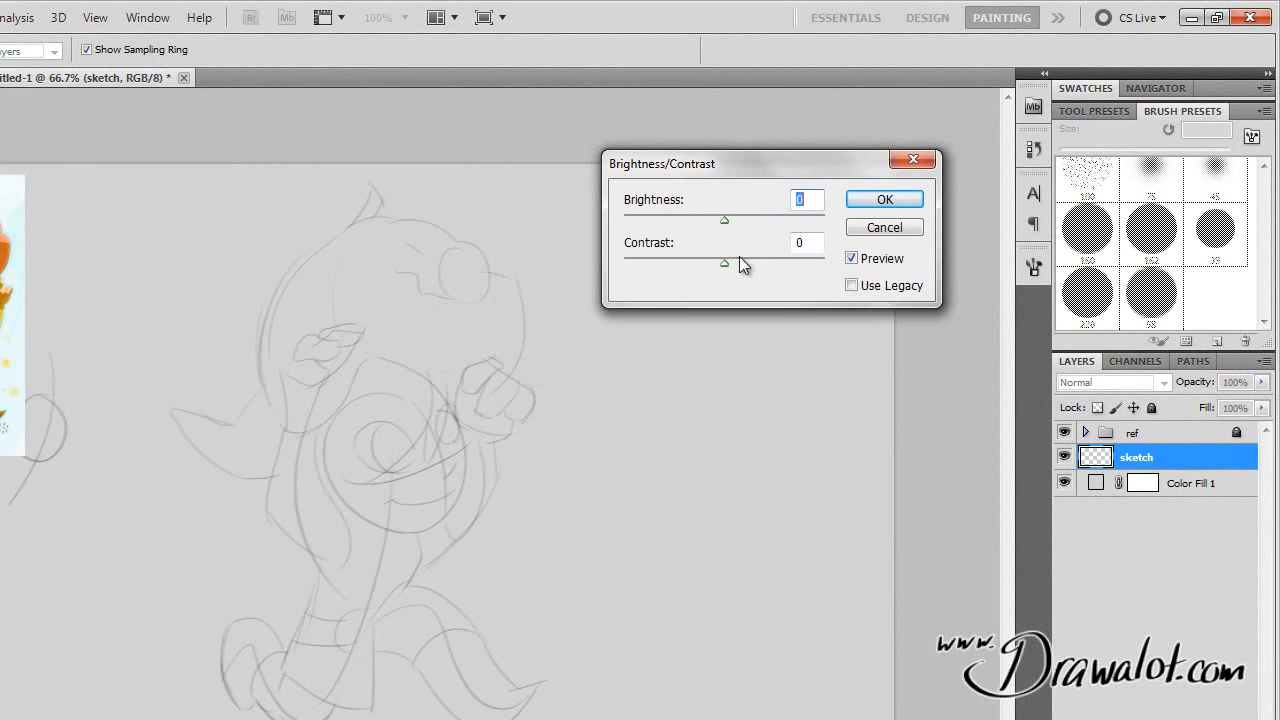
left_click_drag(723, 261, 824, 258)
left_click_drag(725, 219, 629, 233)
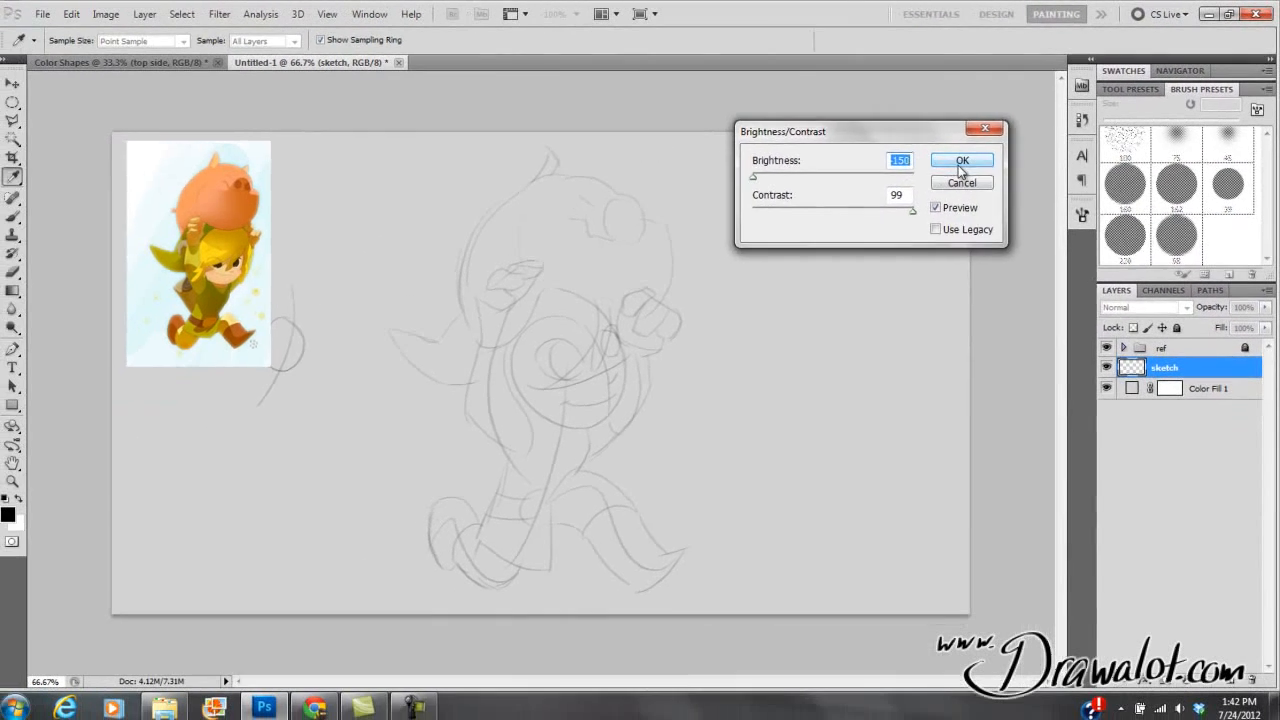
left_click(959, 168)
key("b")
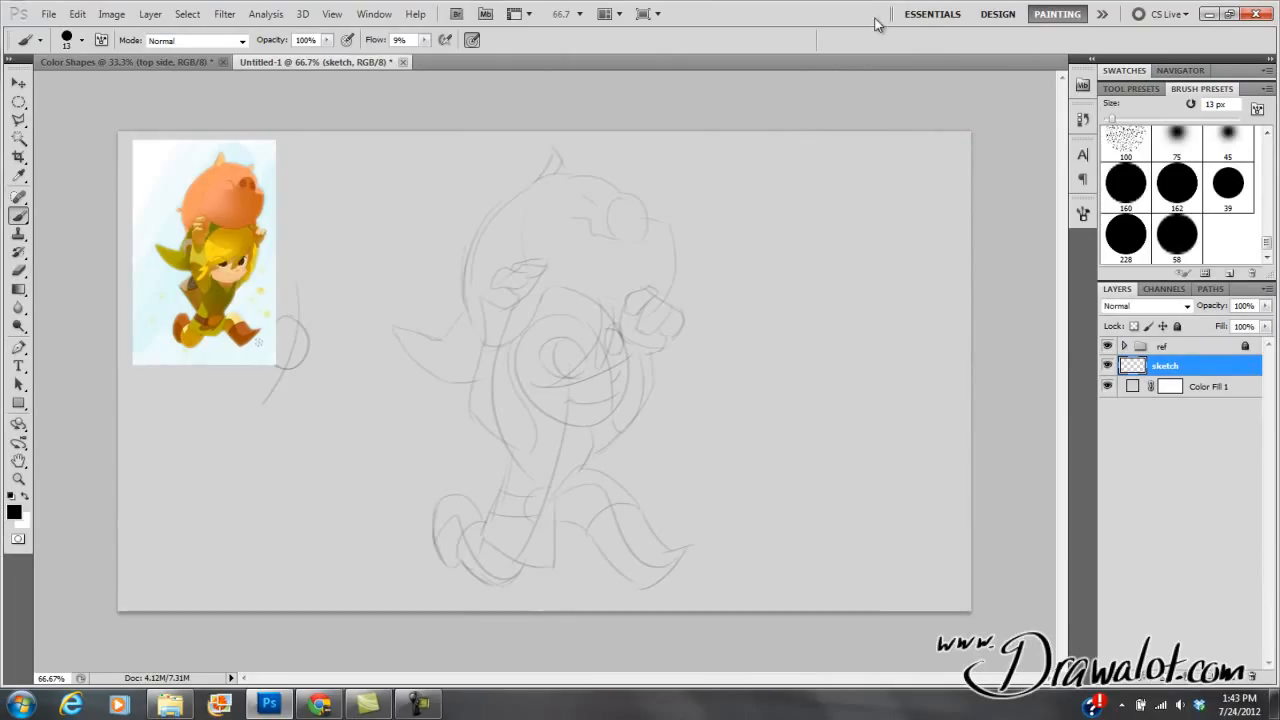
key("ctrl+l")
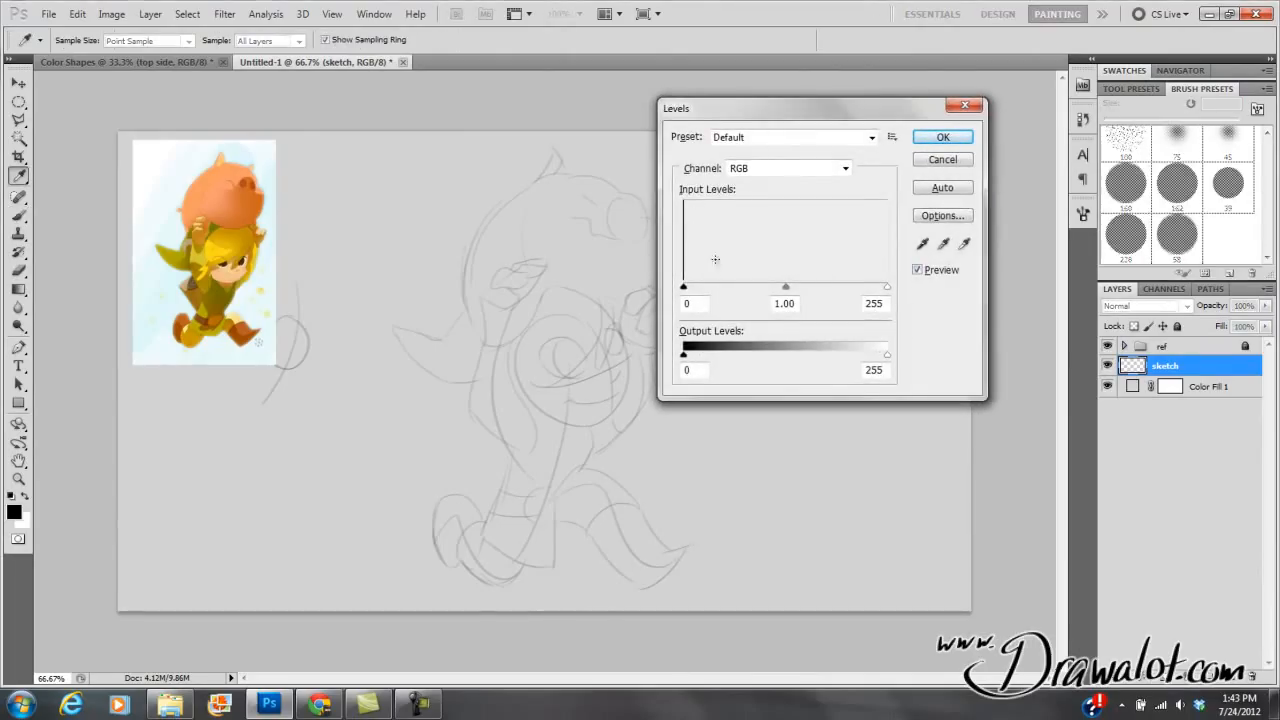
left_click_drag(885, 290, 691, 297)
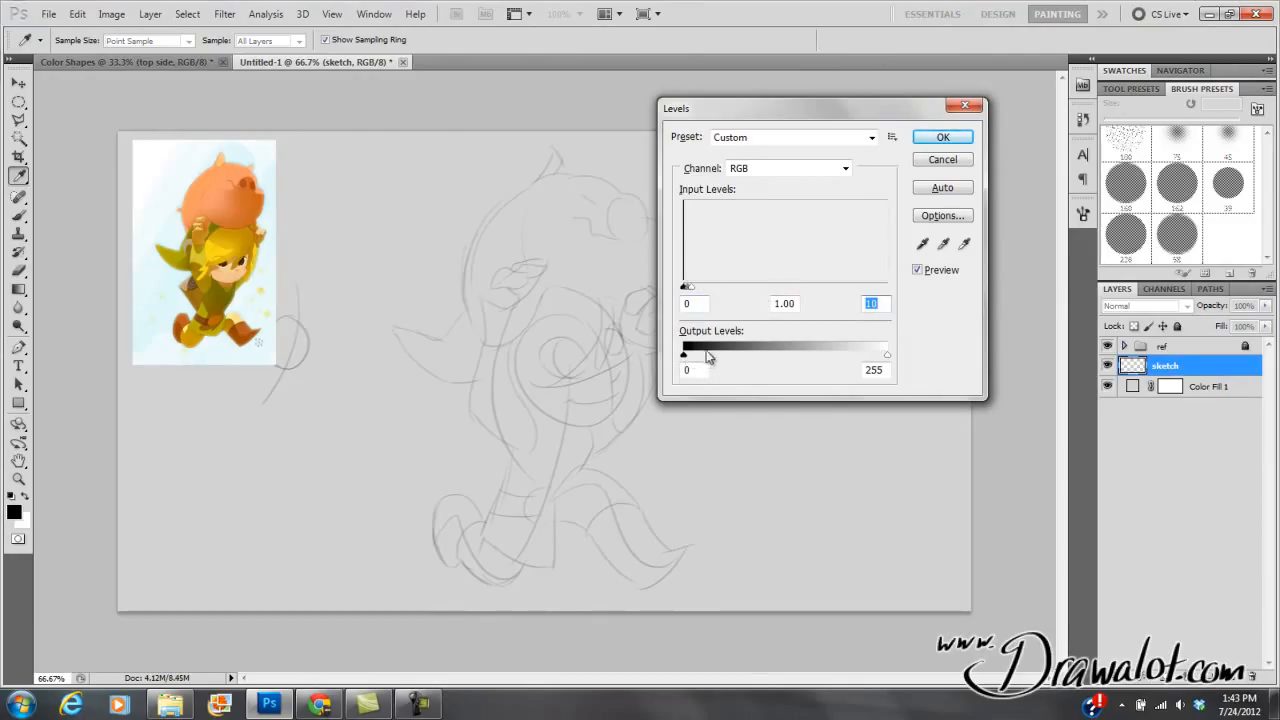
left_click(940, 161)
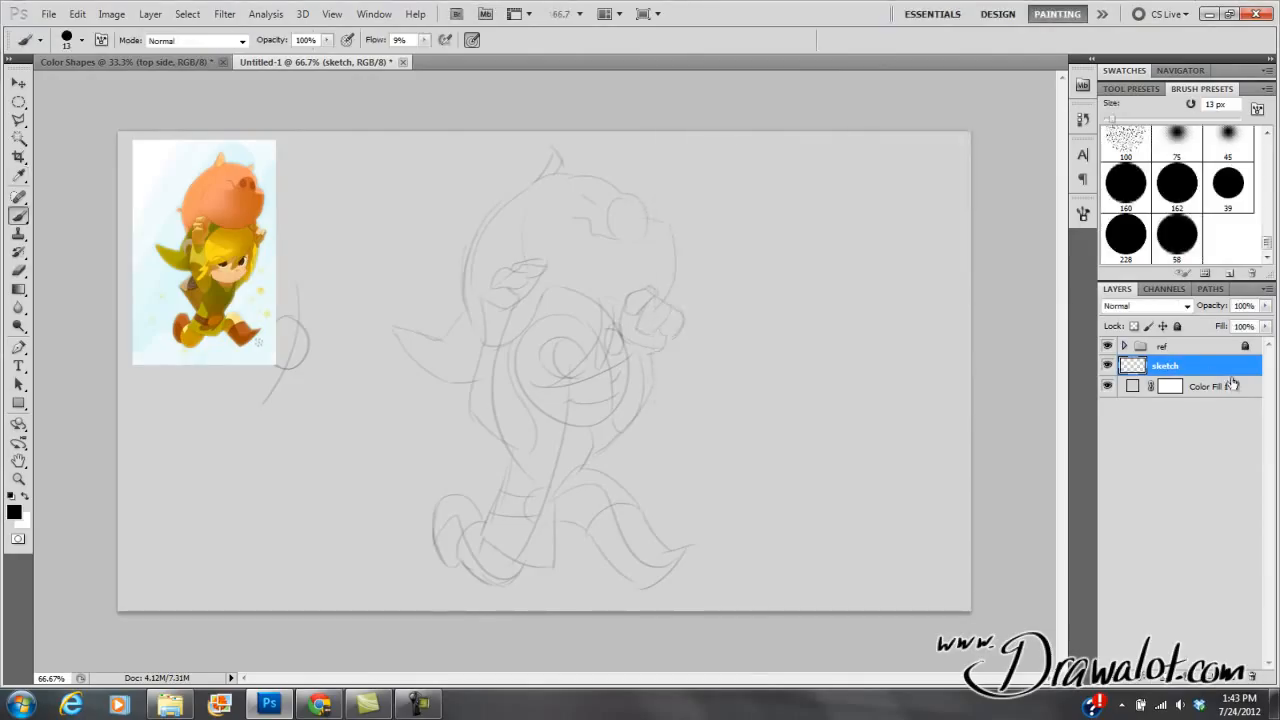
Step: Duplicate the "sketch" layer four times to darken the lines, merge all five sketch layers into one, and toggle its visibility to check it
left_click_drag(1136, 372, 1134, 367)
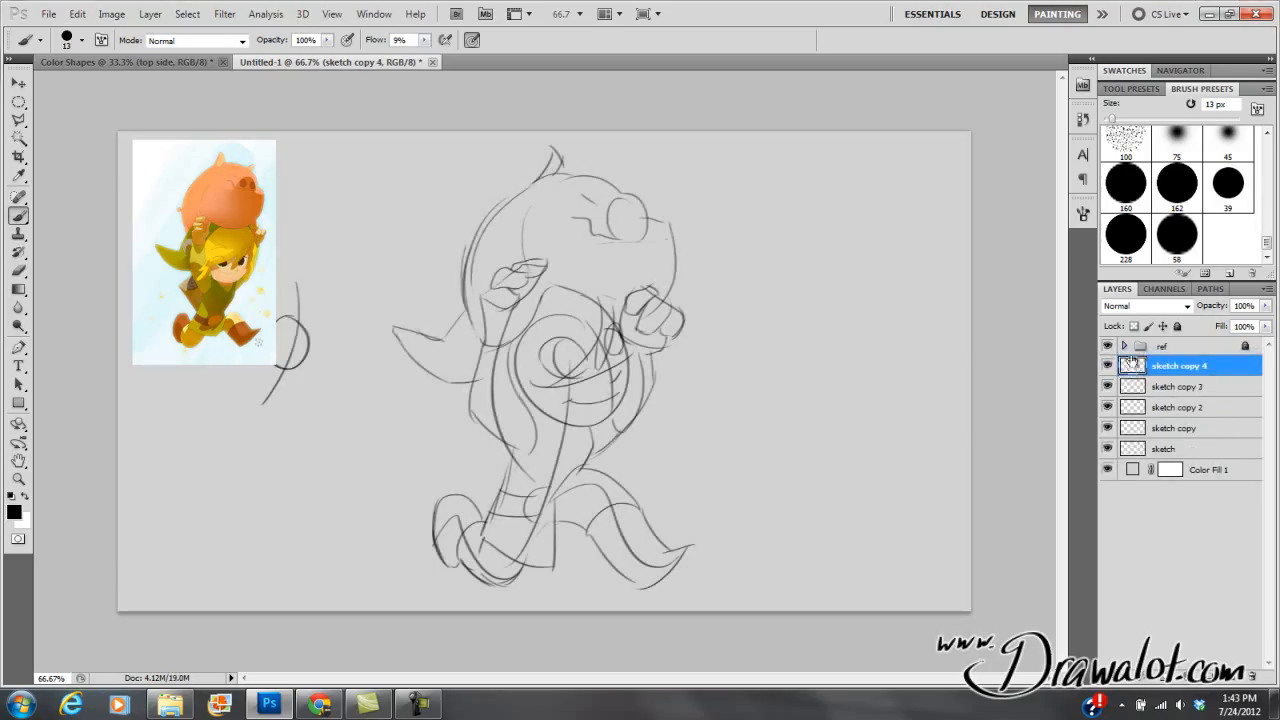
left_click(1133, 446, "shift")
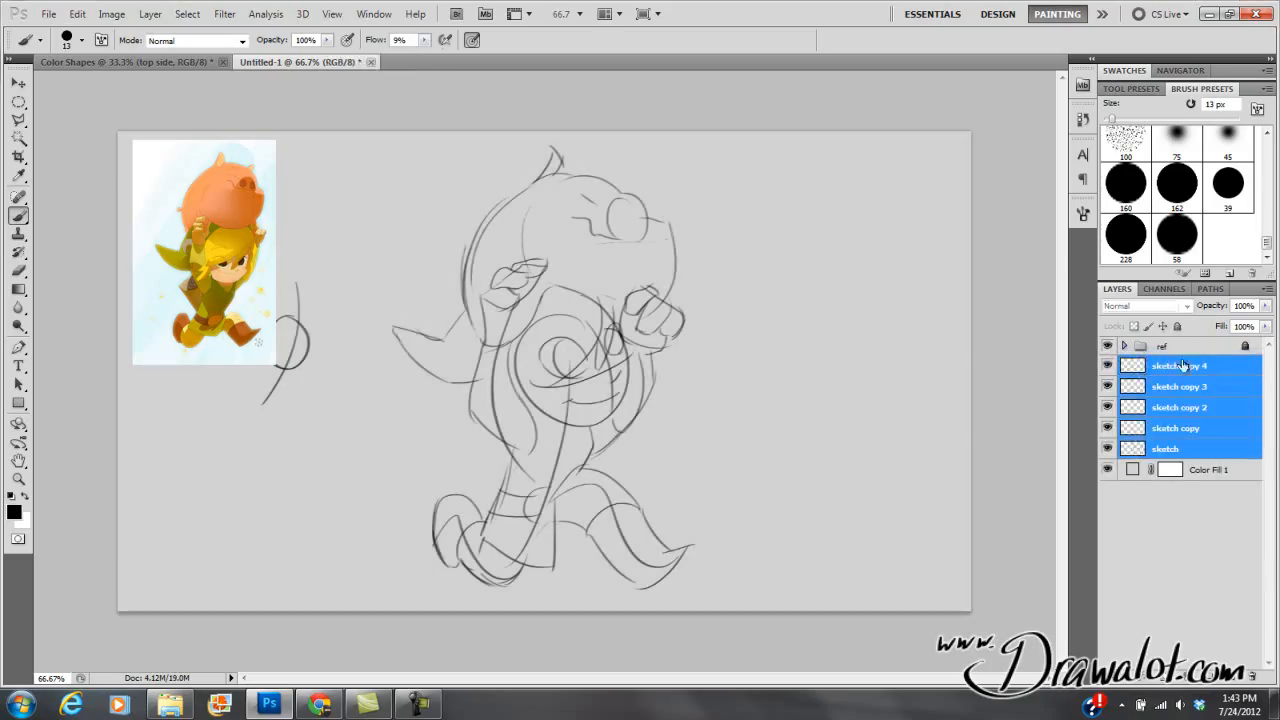
left_click(1267, 289)
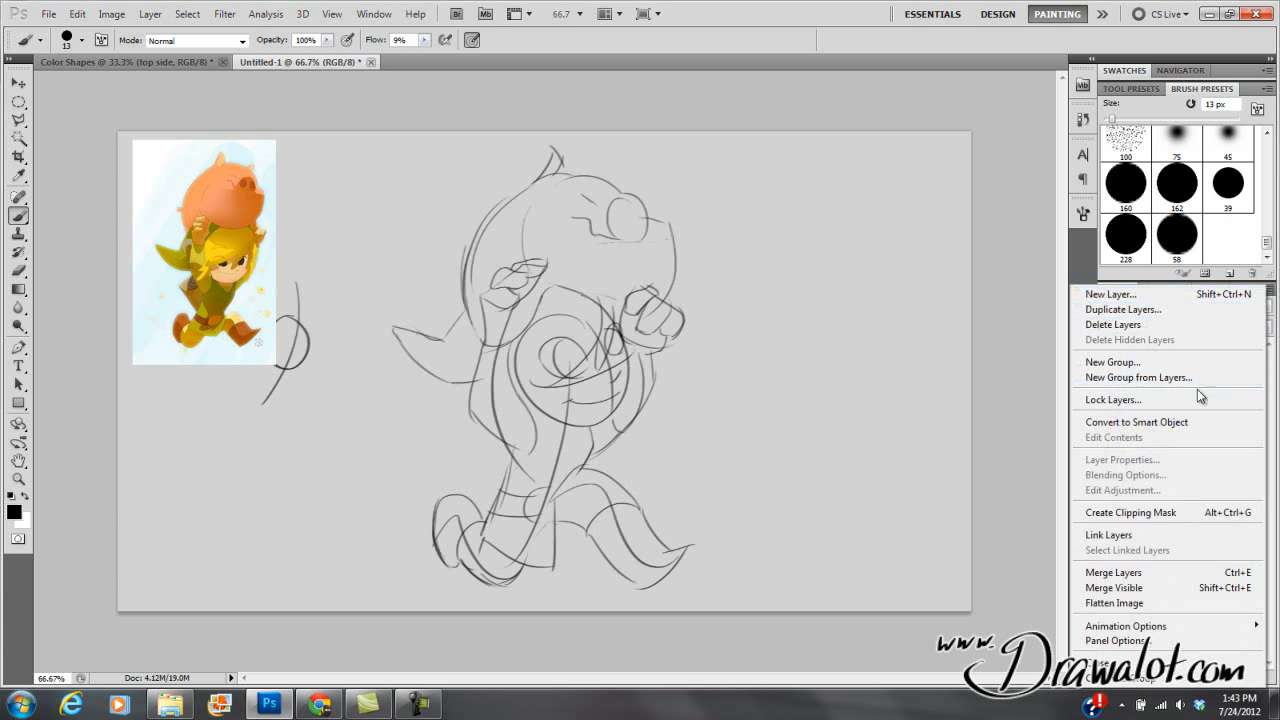
left_click(1129, 575)
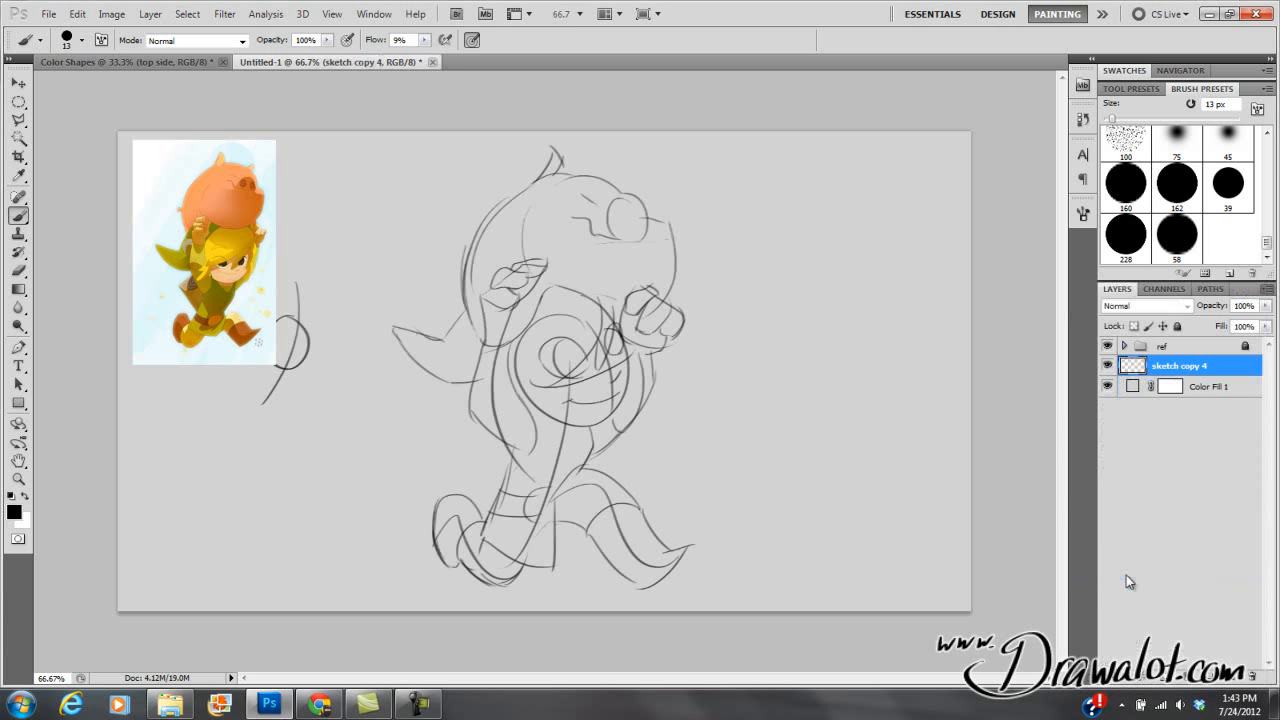
left_click(1107, 366)
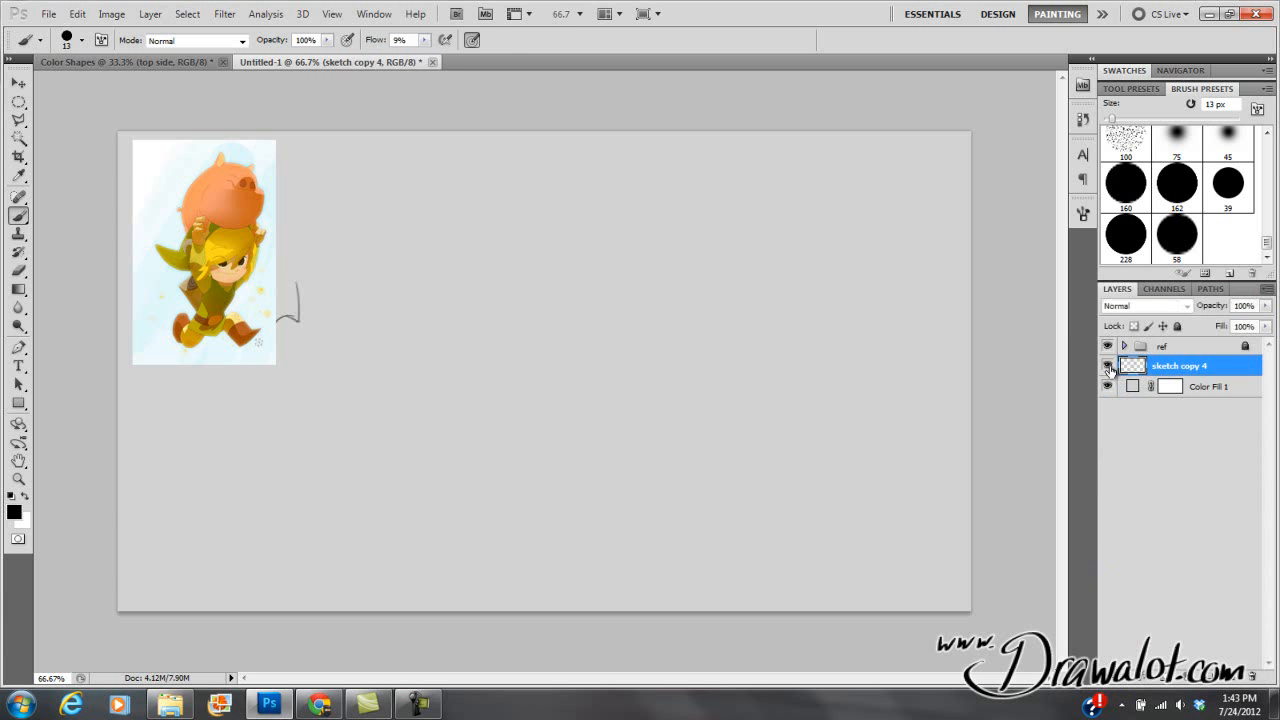
left_click(1107, 366)
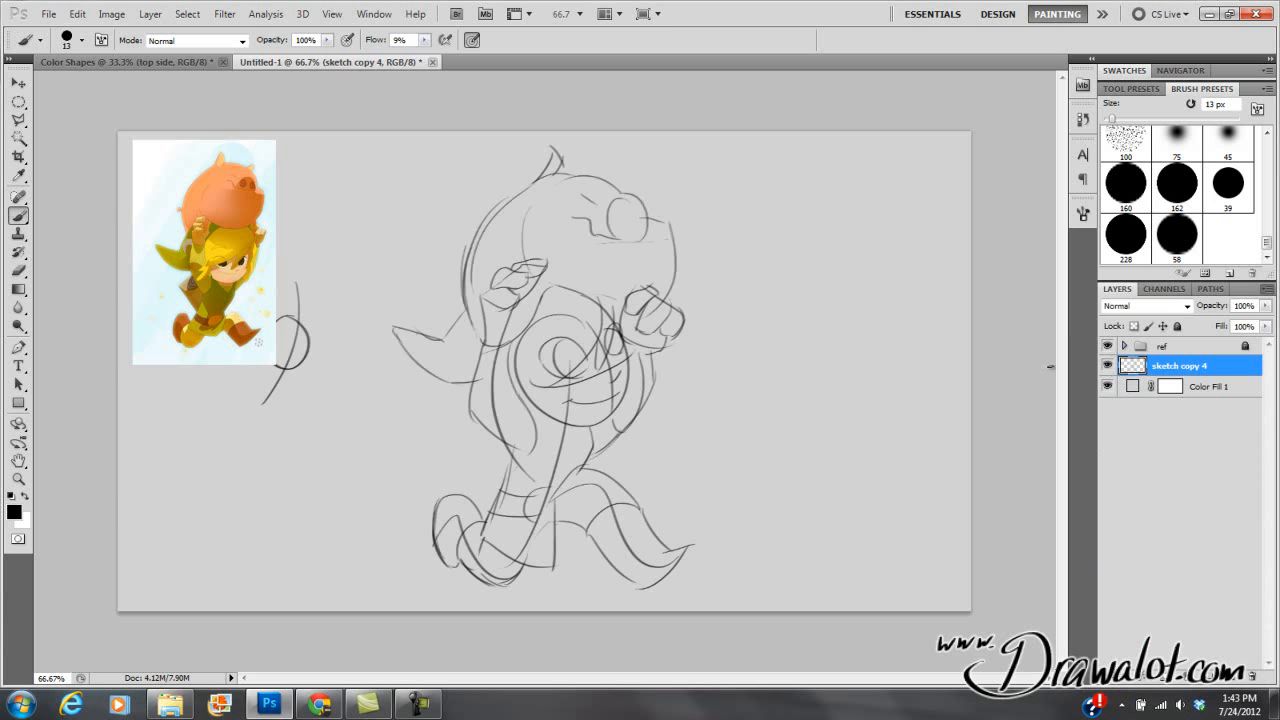
Step: Set the Eraser to 17% flow and 0% hardness, and erase the construction lines across the arm, torso and face
key("e")
mouse_move(501, 327)
left_mouse_down()
mouse_move(496, 417)
mouse_move(491, 372)
mouse_move(502, 400)
mouse_move(494, 362)
mouse_move(497, 420)
left_mouse_up()
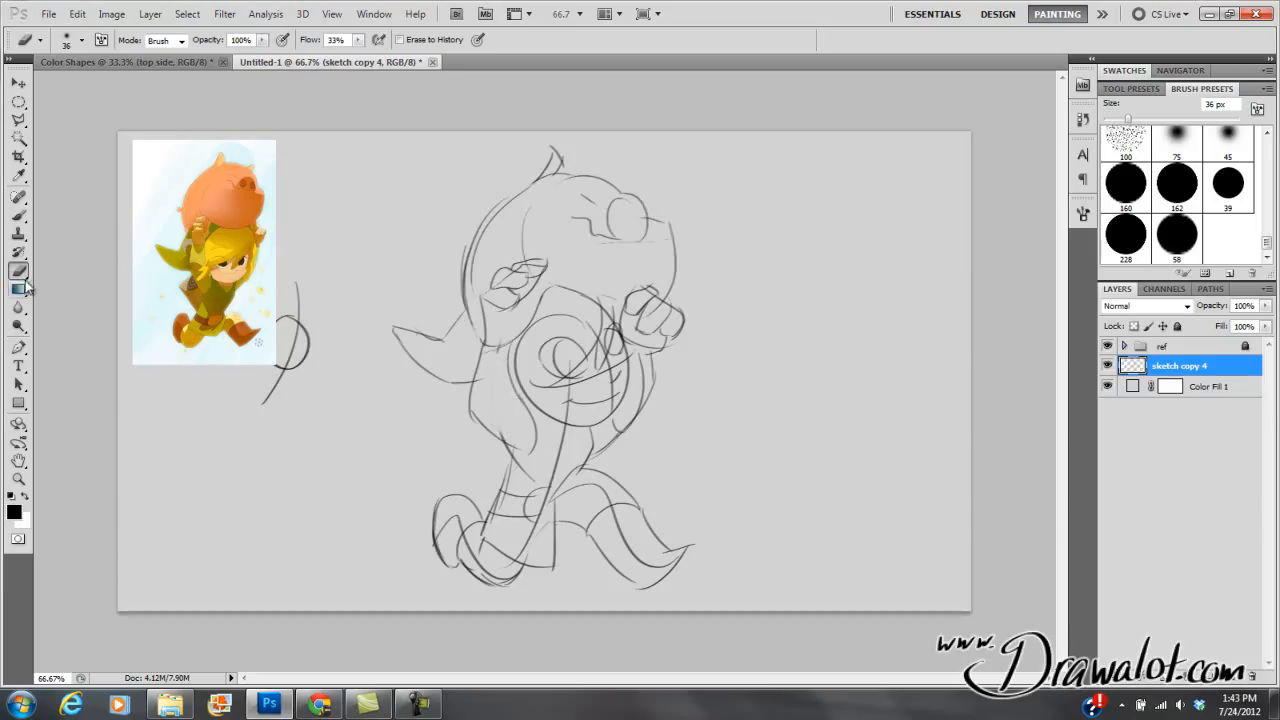
left_click(357, 40)
left_click_drag(357, 61, 344, 58)
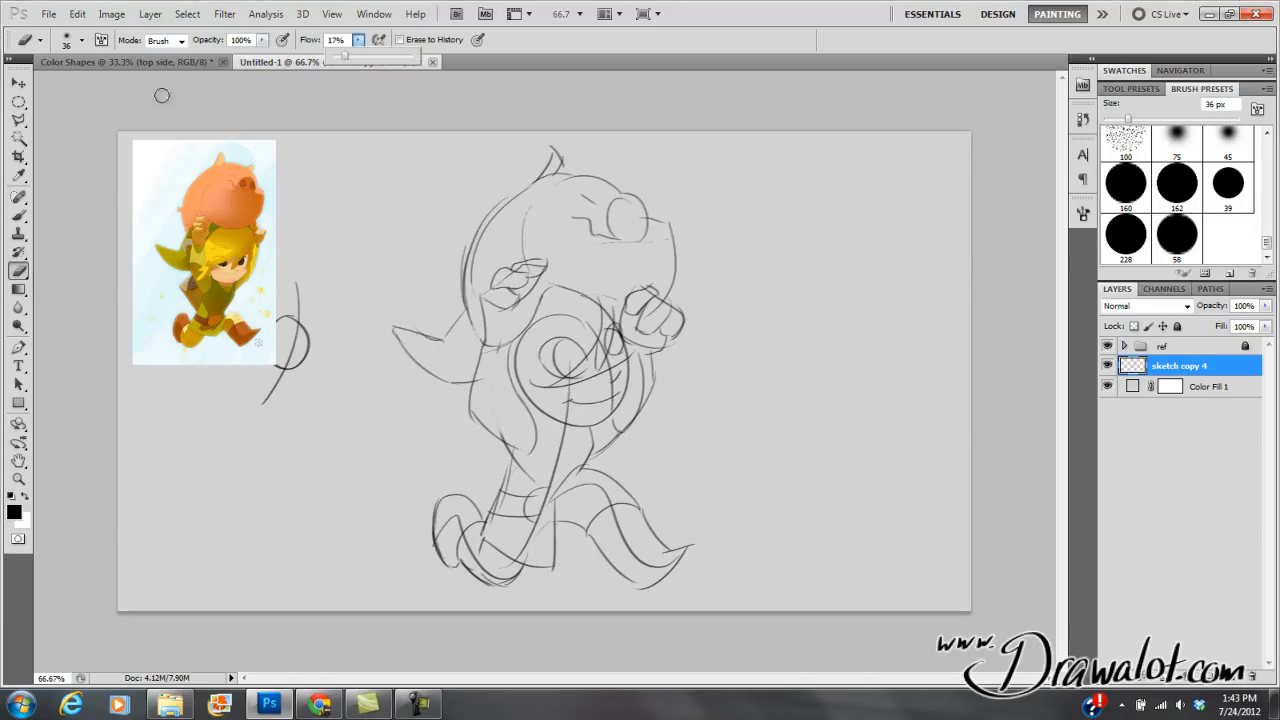
left_click(83, 40)
left_click(25, 121)
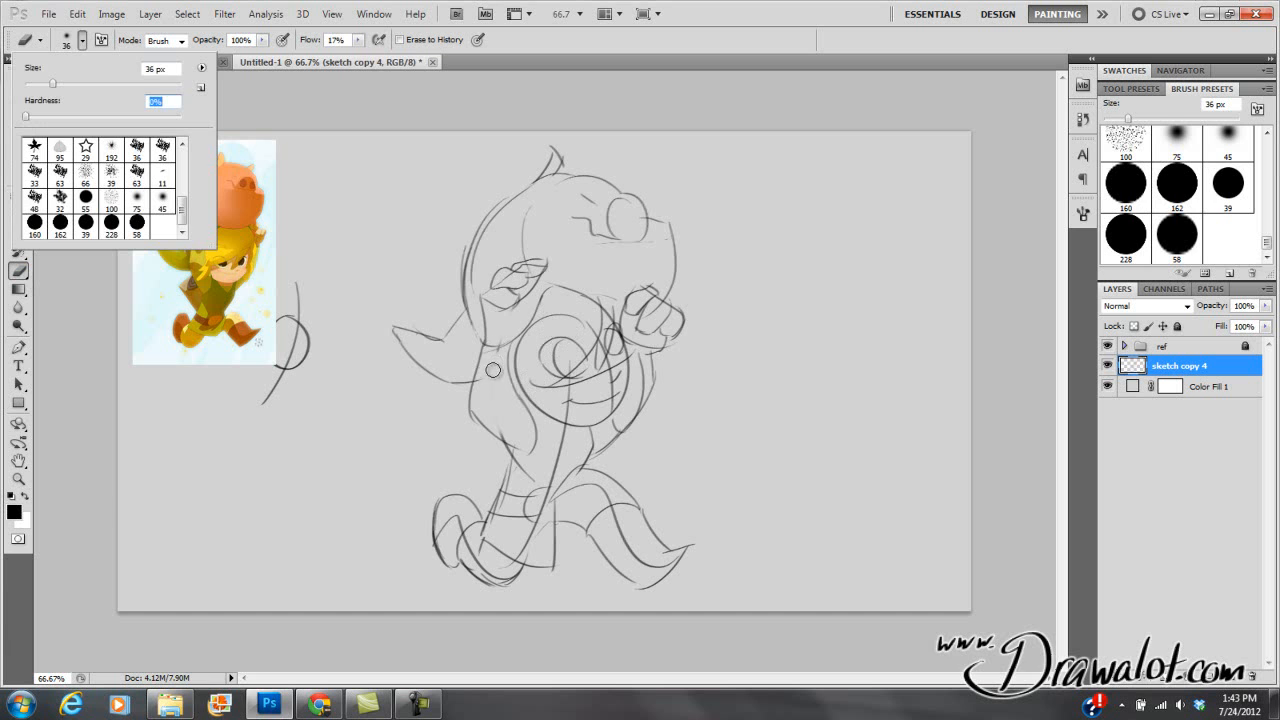
key("Return")
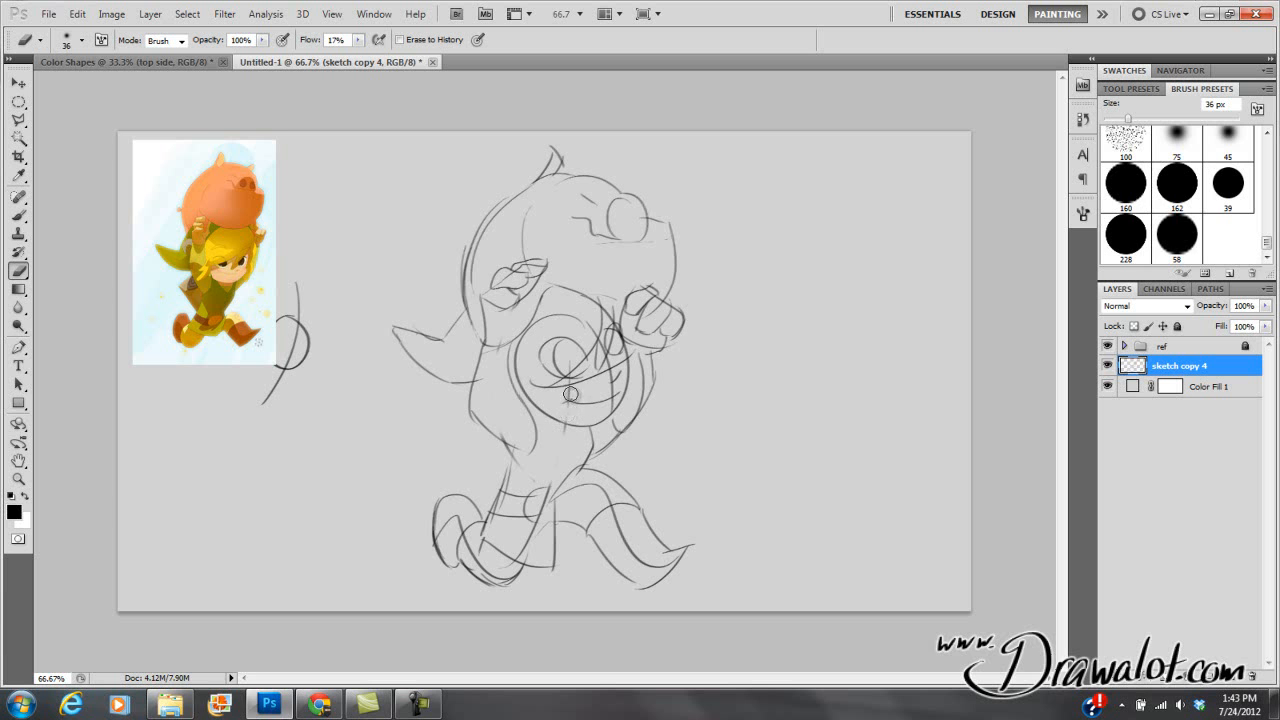
mouse_move(582, 372)
left_mouse_down()
mouse_move(572, 363)
mouse_move(616, 362)
left_mouse_up()
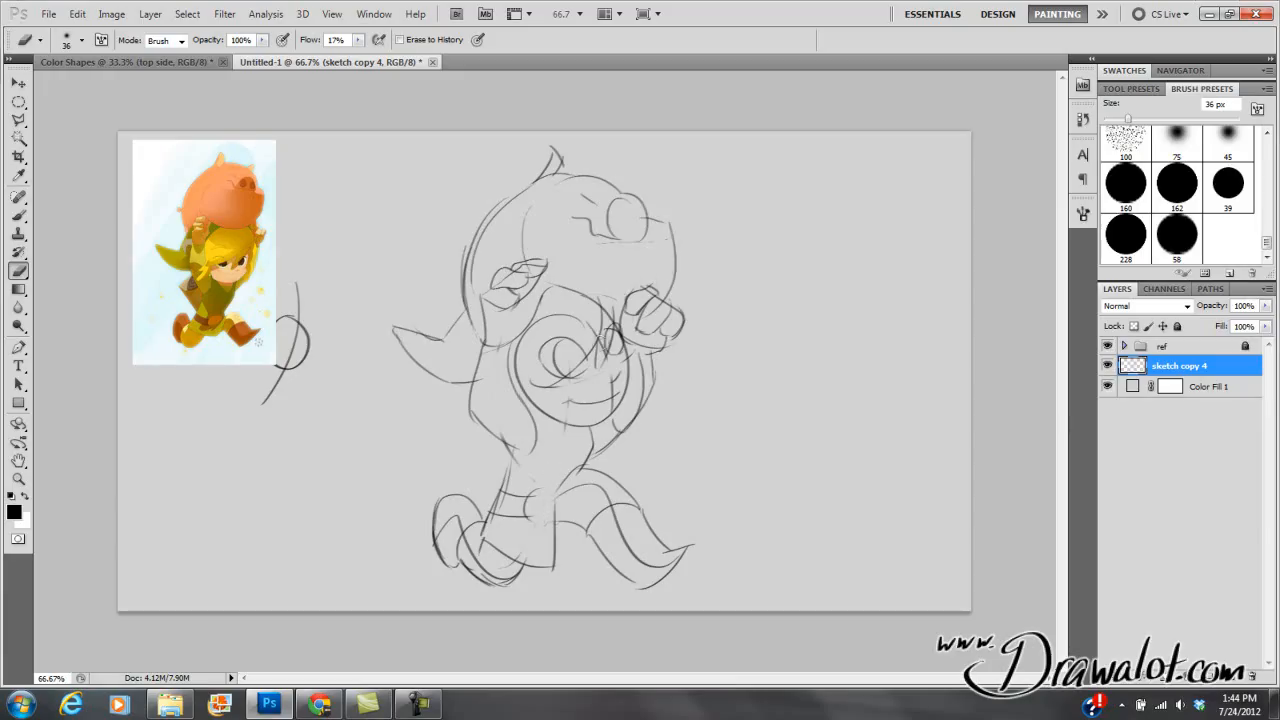
Step: Examine the character's face close up at 300% and return to the view of the whole canvas
key("b")
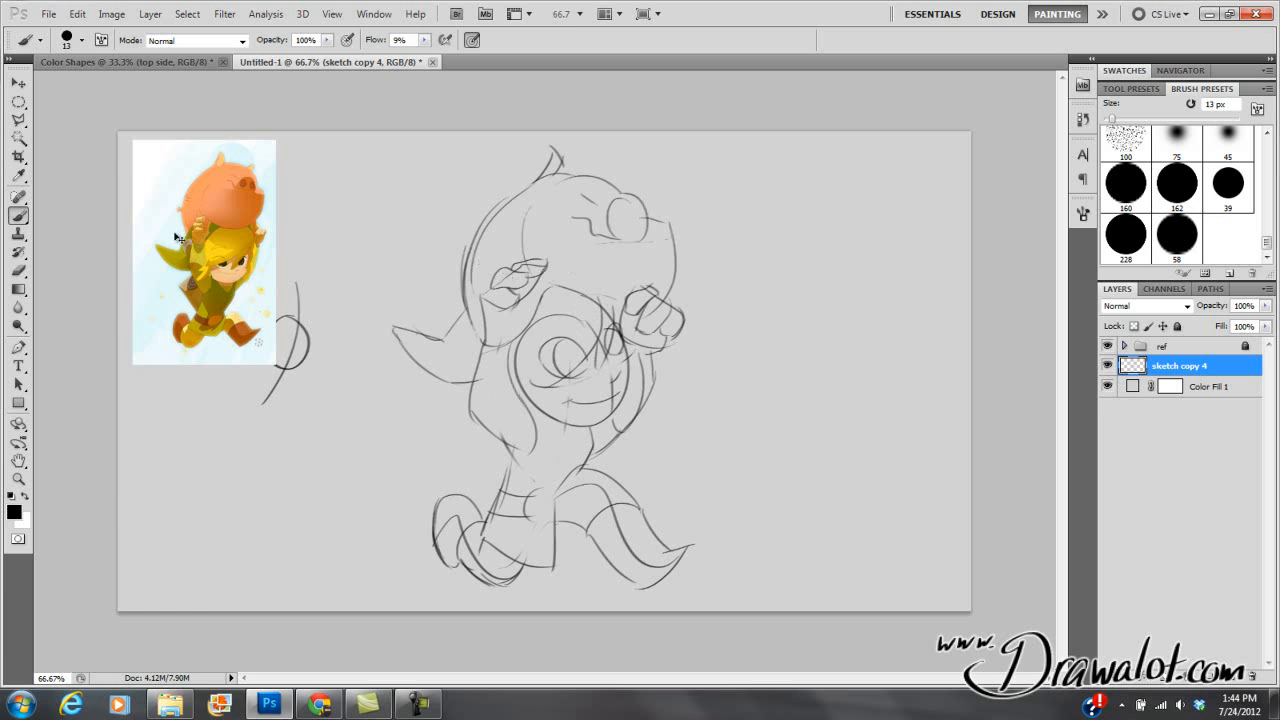
left_click(562, 395, "ctrl")
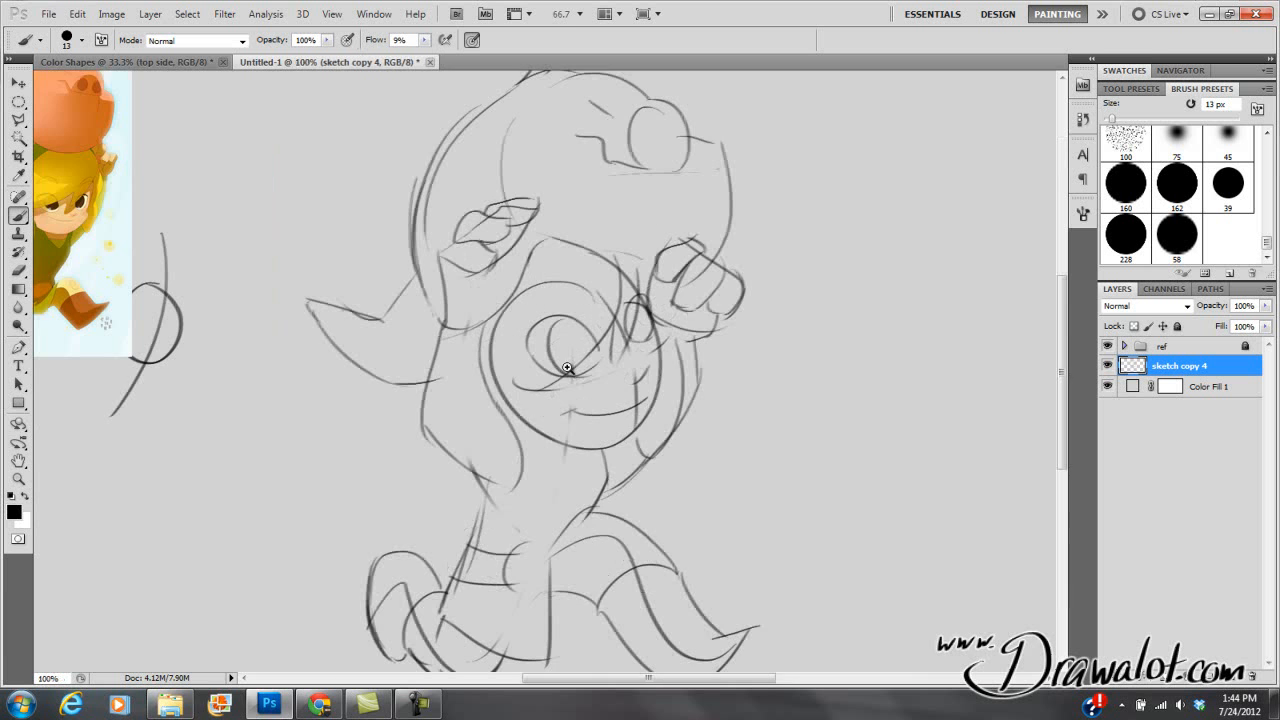
left_click(572, 366, "ctrl")
left_click(576, 362, "ctrl")
left_click_drag(576, 362, 191, 360)
left_click(577, 390, "alt")
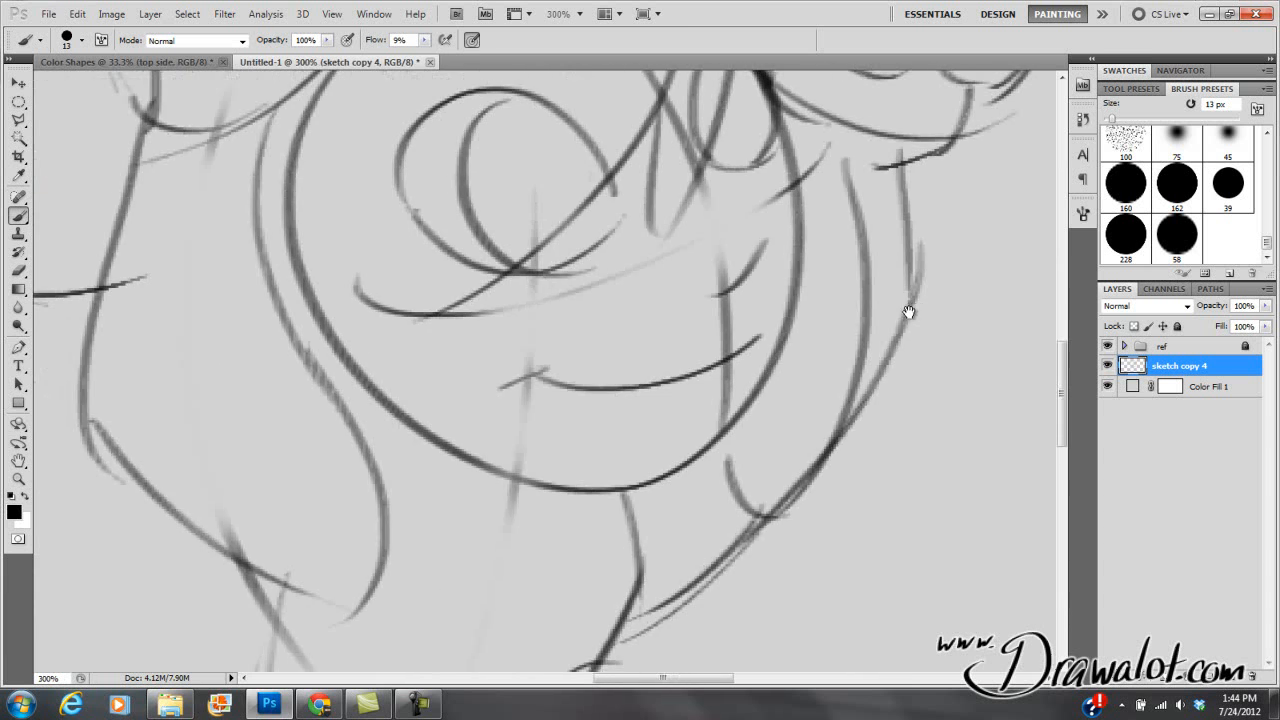
left_click(520, 360, "alt")
left_click(533, 364, "alt")
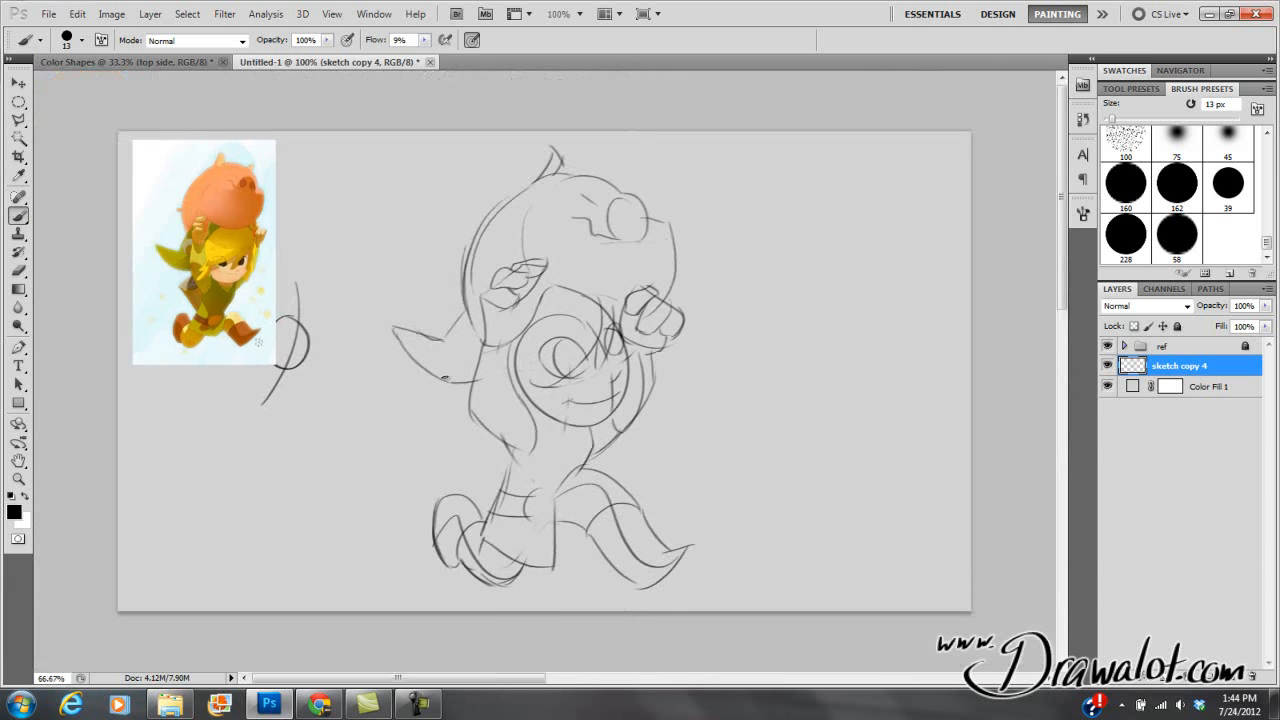
Step: Inspect the face and both raised hands at 200% using the Zoom and Hand tools
left_click(18, 461)
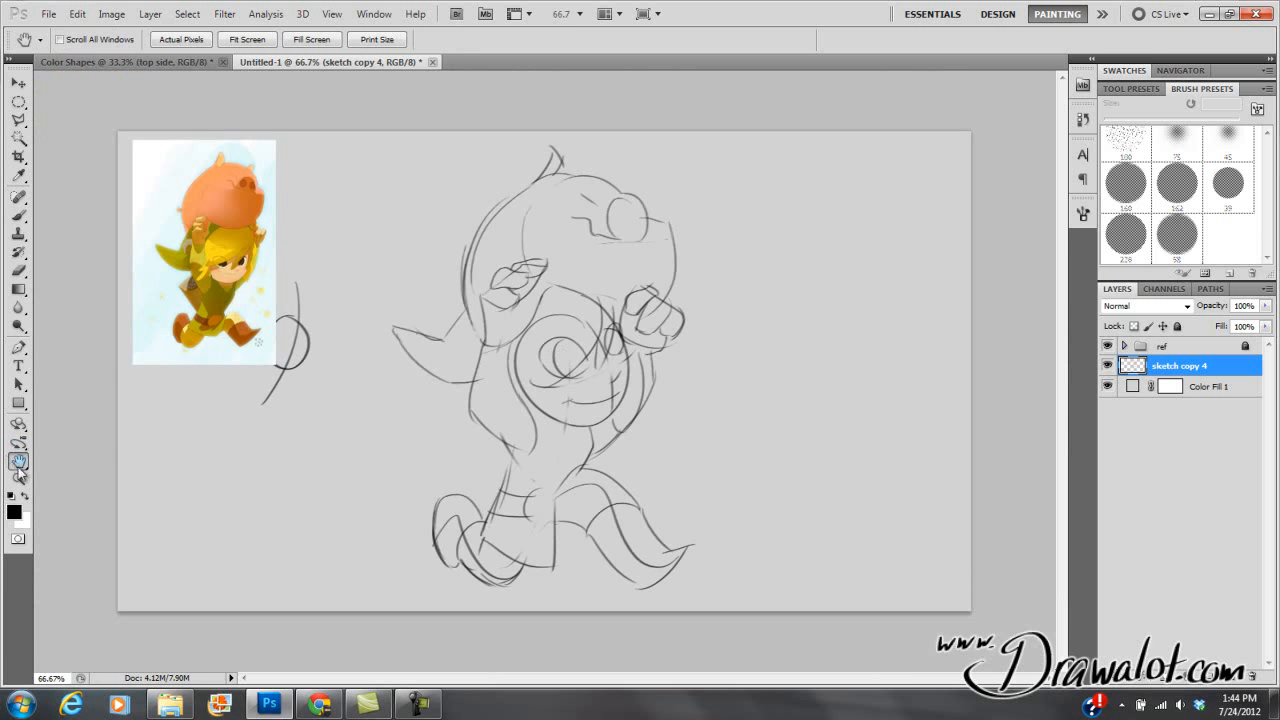
left_click(22, 477)
left_click(600, 334)
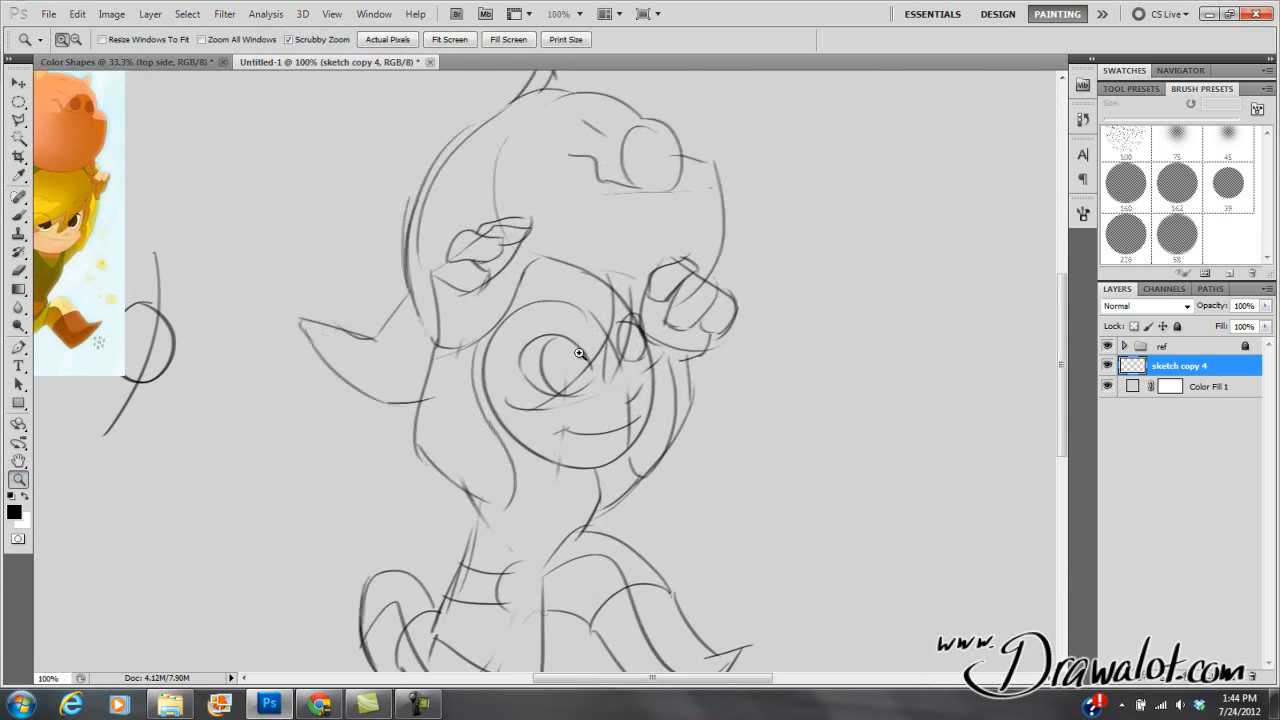
left_click(578, 350)
left_click(18, 462)
left_click_drag(400, 406, 648, 337)
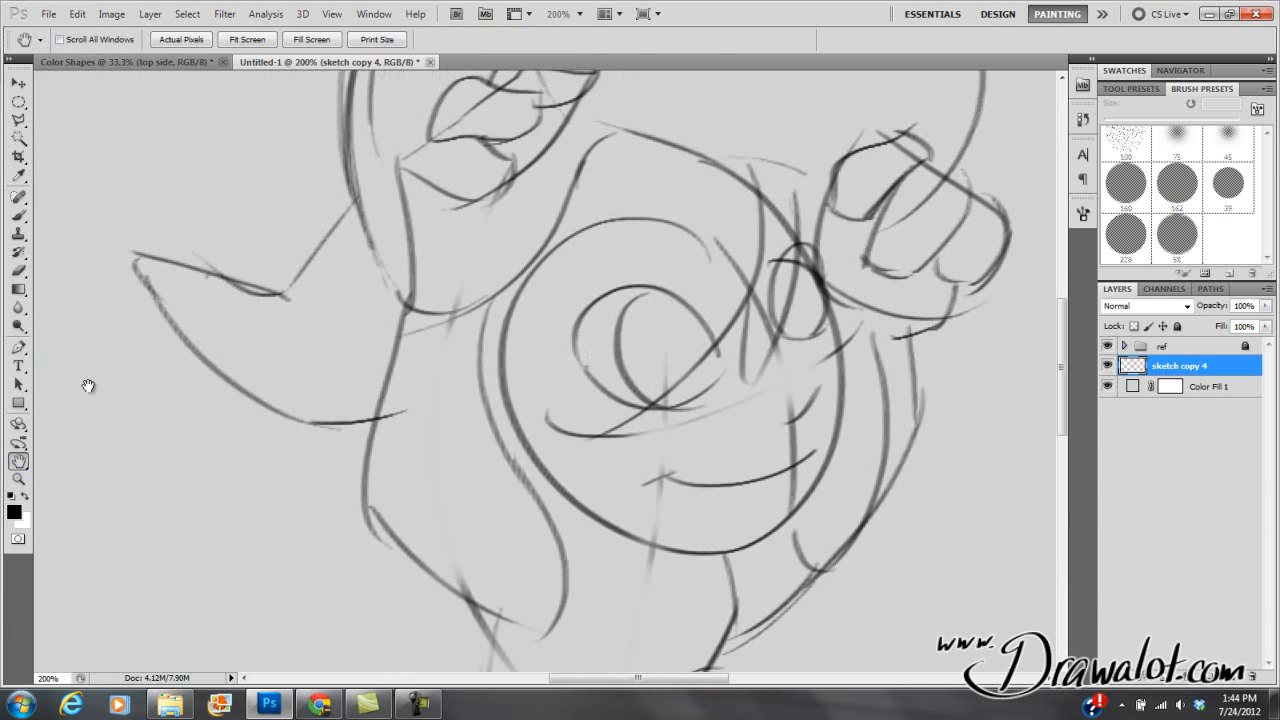
Step: Examine the waist and upper legs of the sketch at 300%, and return to the face at 200%
left_click_drag(688, 364, 576, 361)
key("ctrl+minus")
key("ctrl+plus")
key("ctrl+plus")
key("ctrl+alt+0")
left_click_drag(620, 400, 523, 357)
key("ctrl+plus")
key("ctrl+plus")
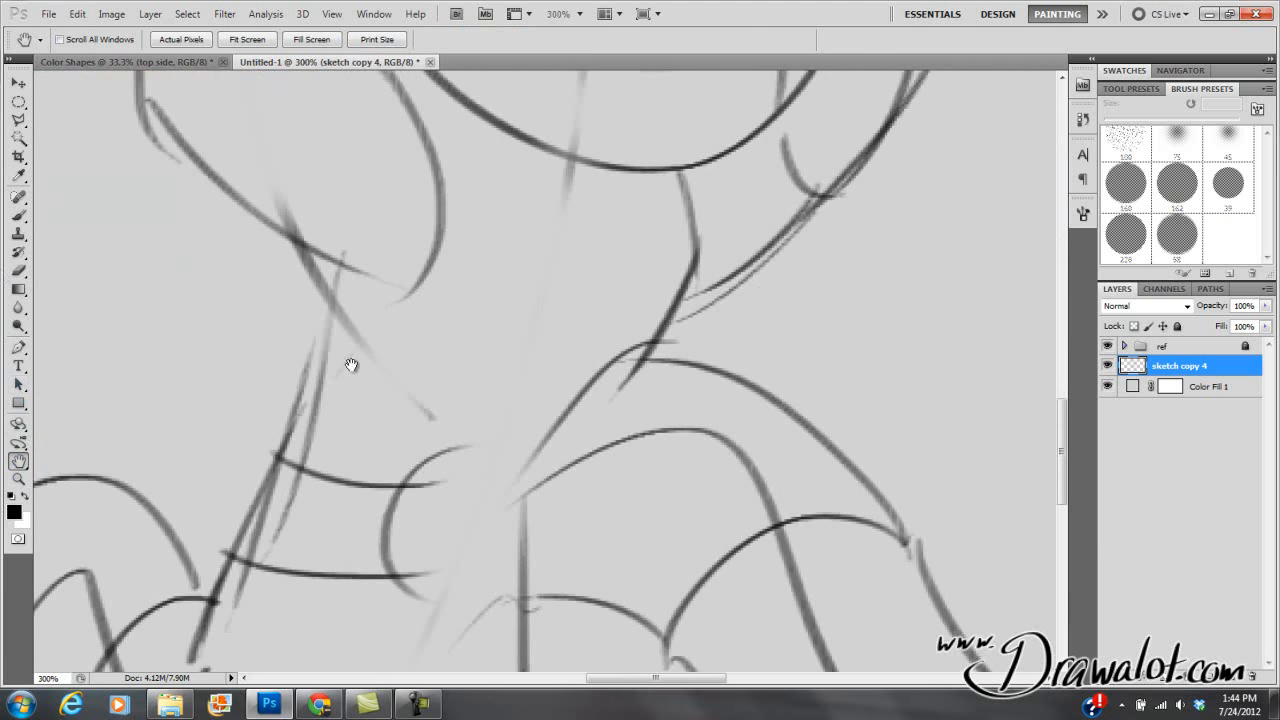
left_click_drag(695, 292, 626, 446)
key("ctrl+minus")
mouse_move(629, 383)
left_mouse_down()
mouse_move(661, 473)
mouse_move(661, 445)
left_mouse_up()
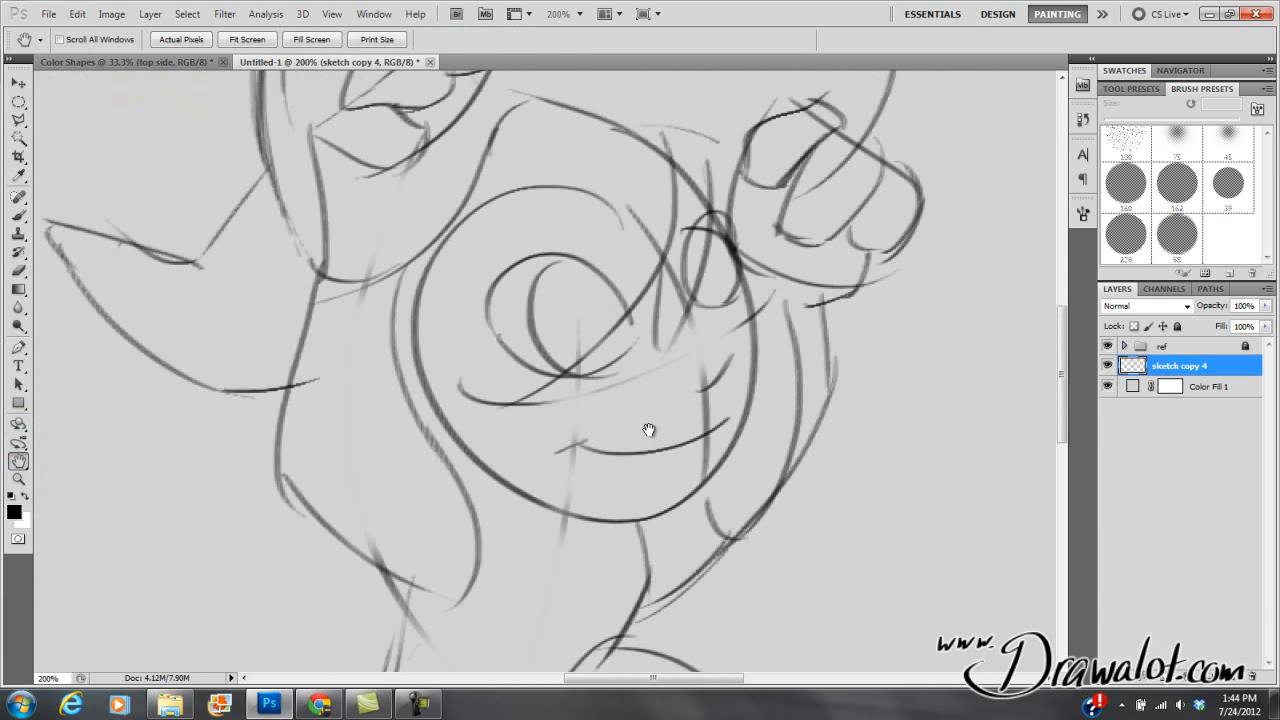
Step: Inspect the face at 300%, 100% and 200% magnification, and view the drawing with all panels hidden before restoring them
left_click(582, 353)
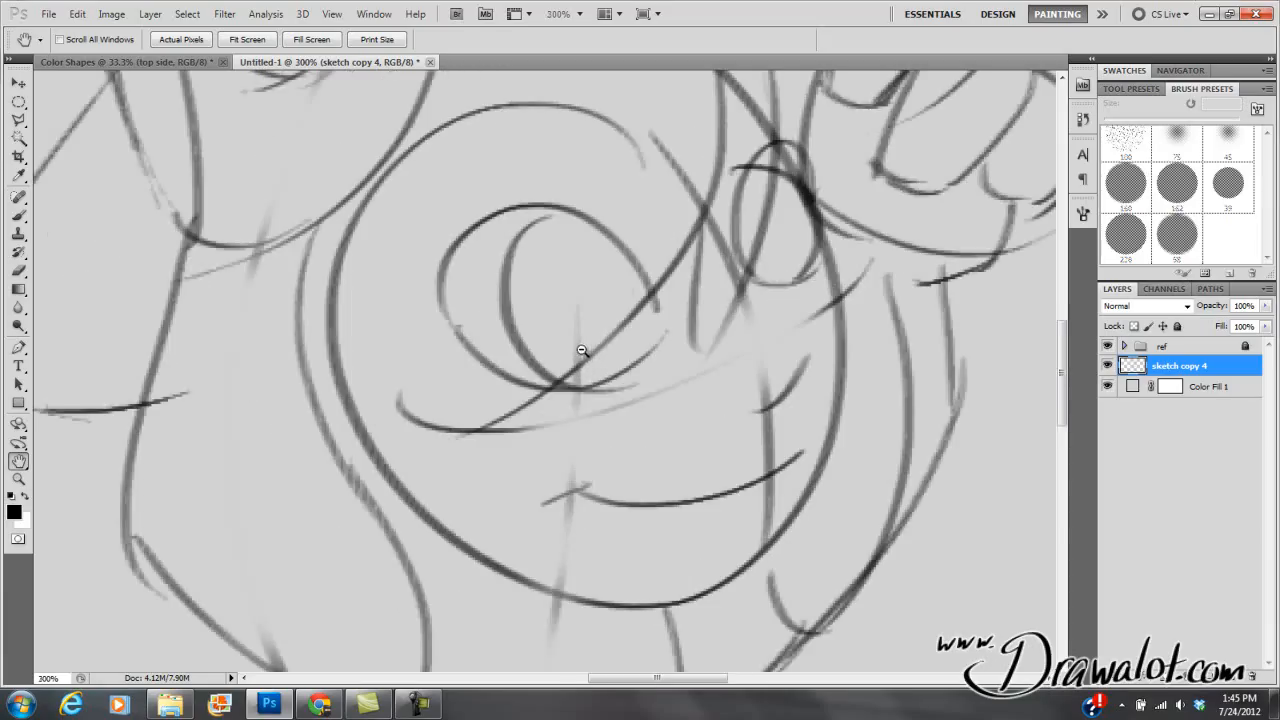
left_click(581, 357, "alt")
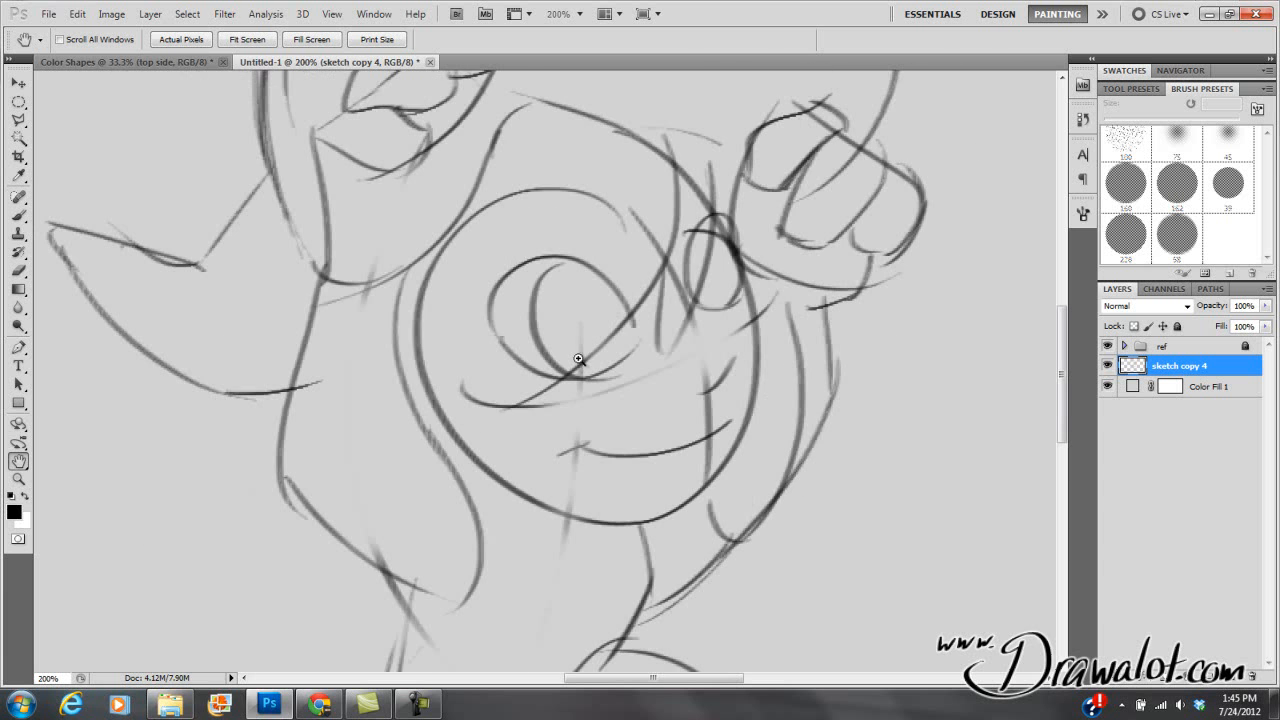
left_click(580, 358, "alt")
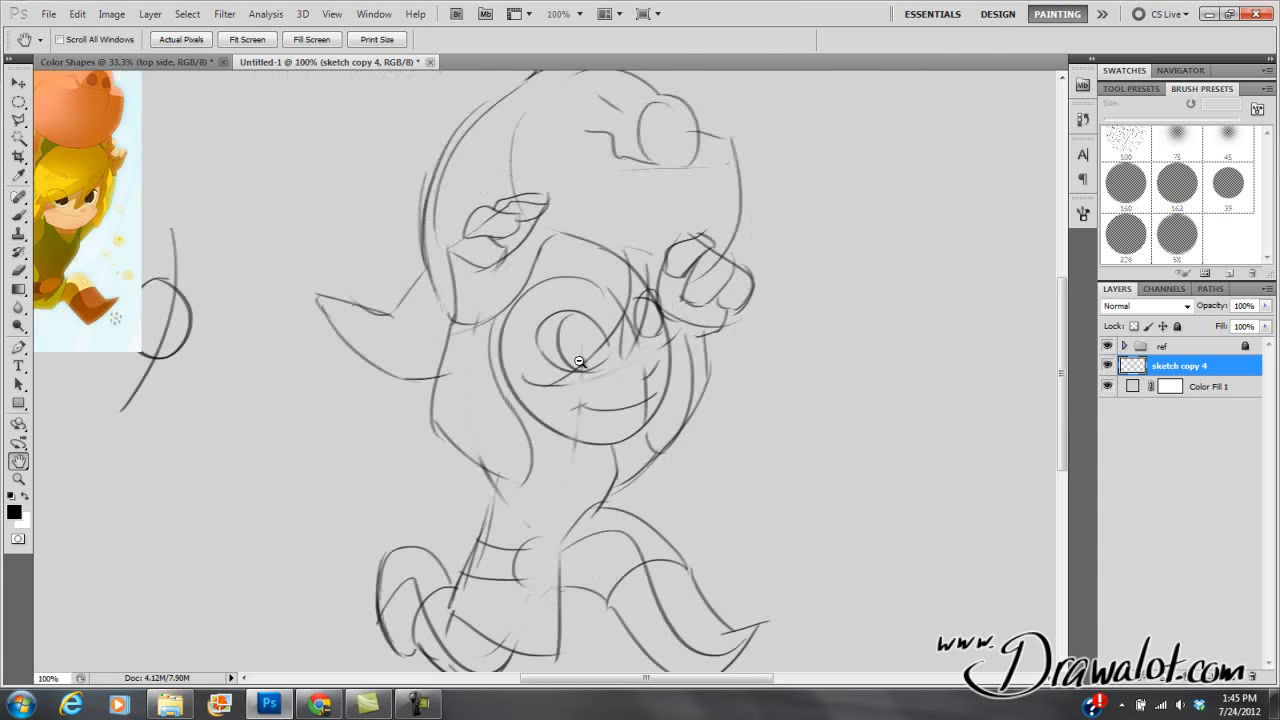
left_click(580, 363)
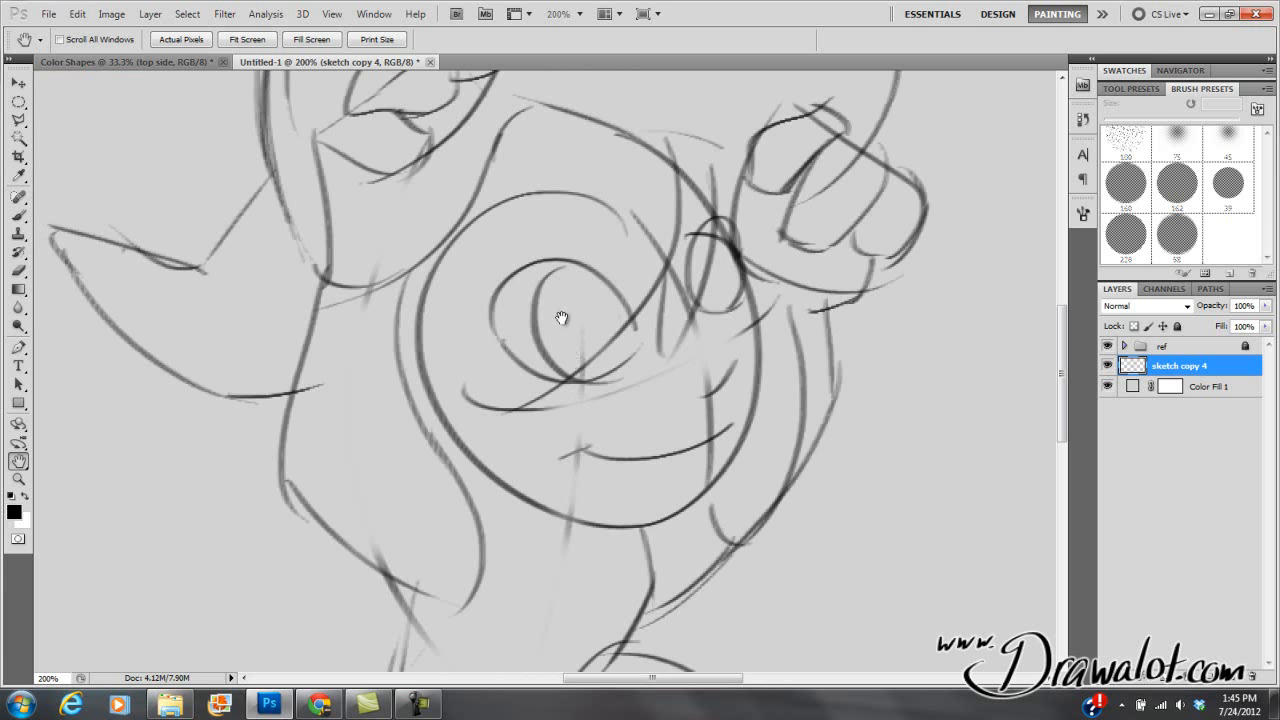
mouse_move(527, 343)
left_mouse_down()
mouse_move(555, 383)
mouse_move(371, 429)
mouse_move(777, 320)
mouse_move(798, 277)
mouse_move(625, 470)
mouse_move(717, 576)
mouse_move(645, 469)
mouse_move(660, 333)
mouse_move(646, 353)
mouse_move(700, 313)
left_mouse_up()
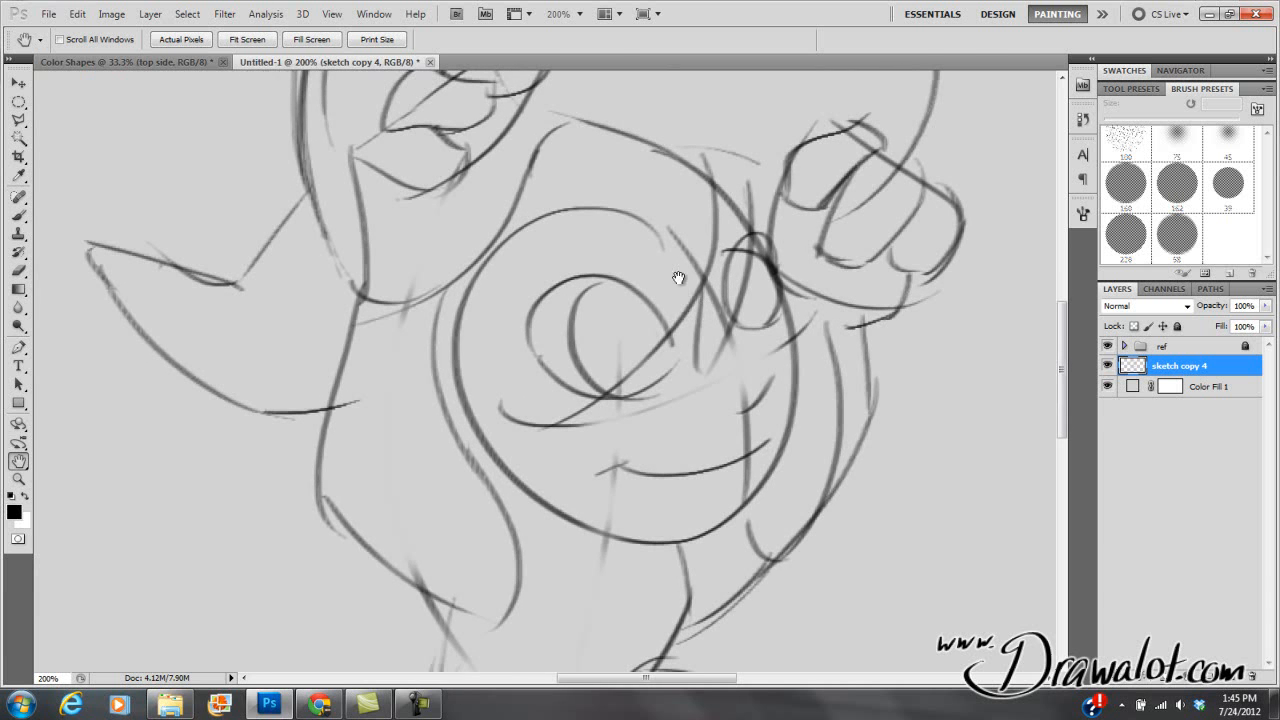
key("Tab")
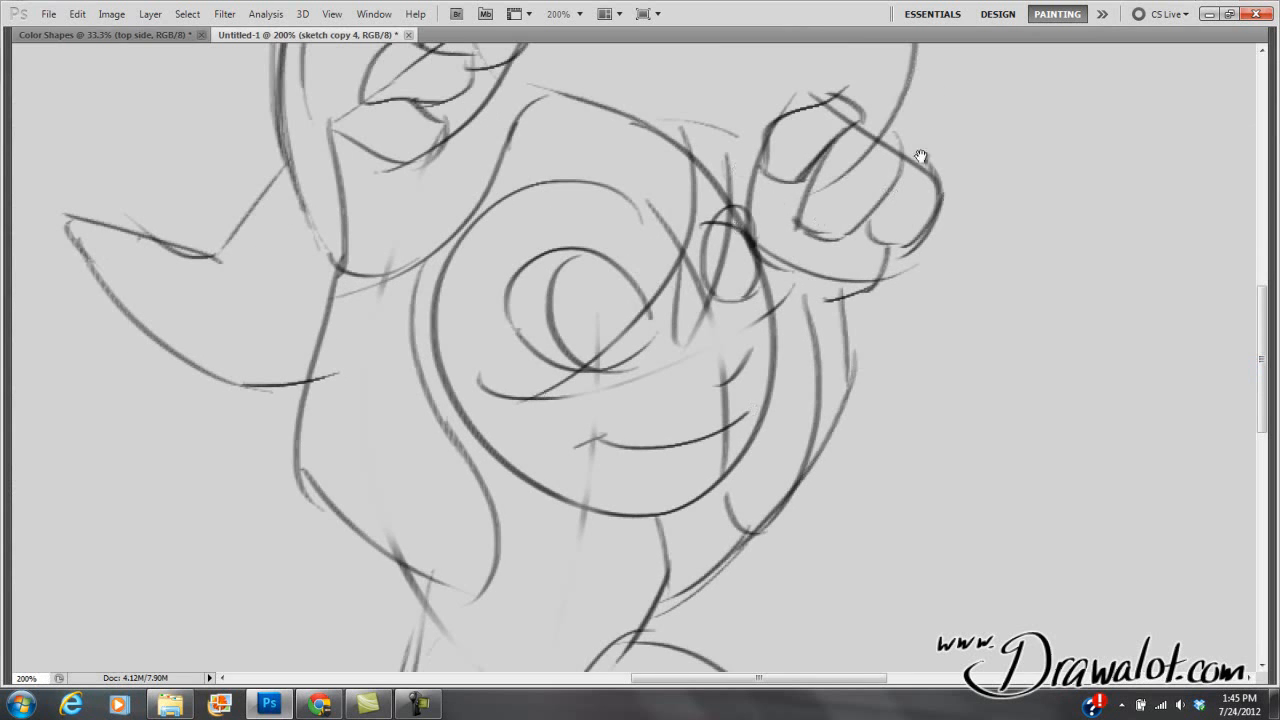
key("Tab")
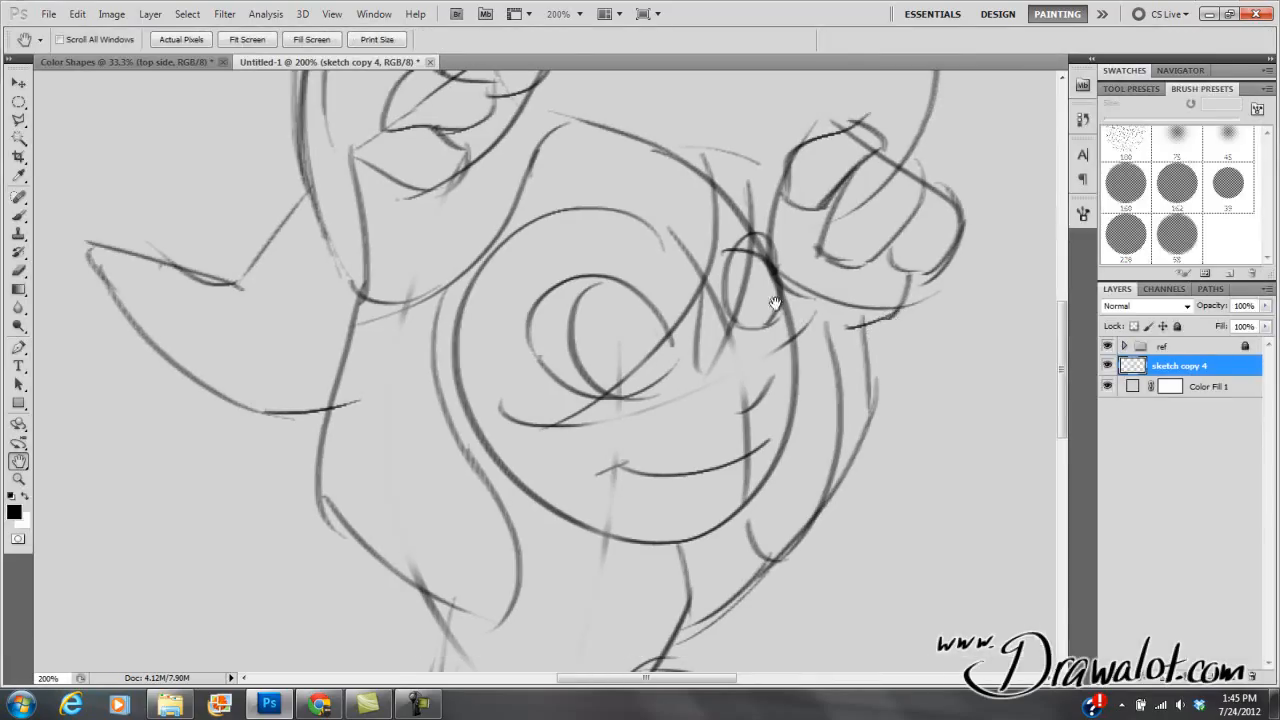
Step: Hide all panels and fade the construction lines running through both legs and boots with the Eraser
key("b")
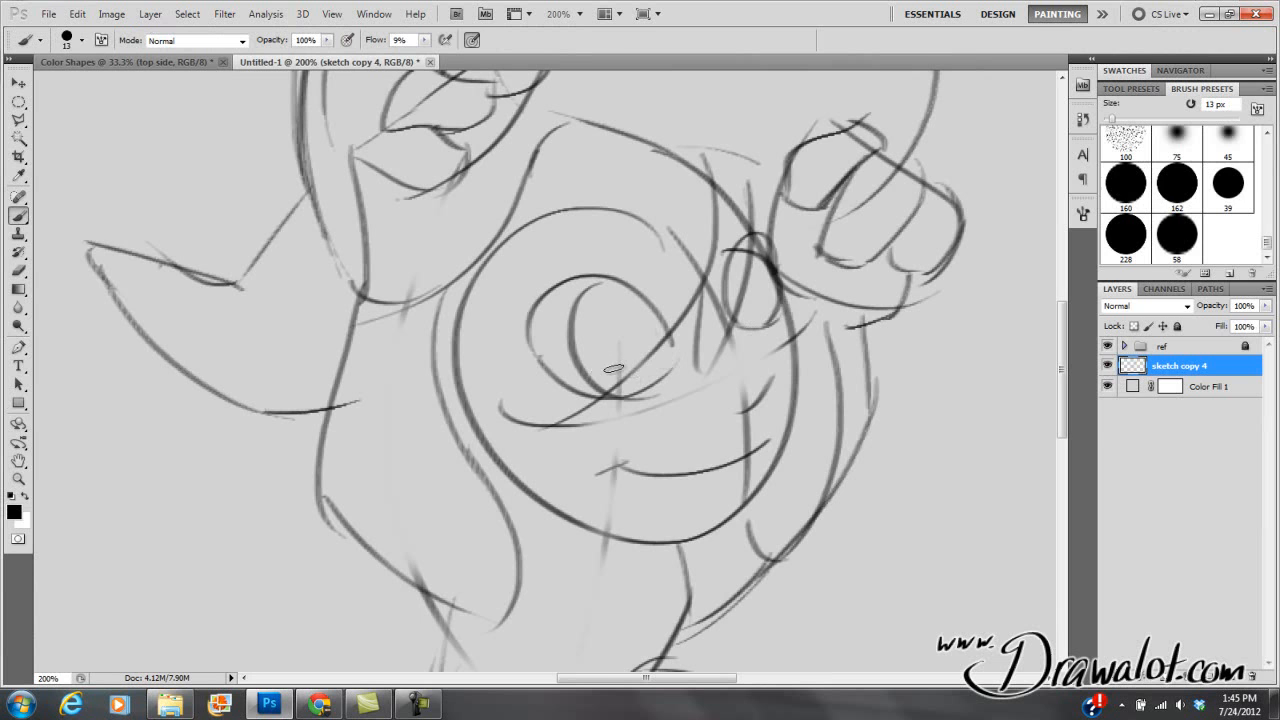
key("Tab")
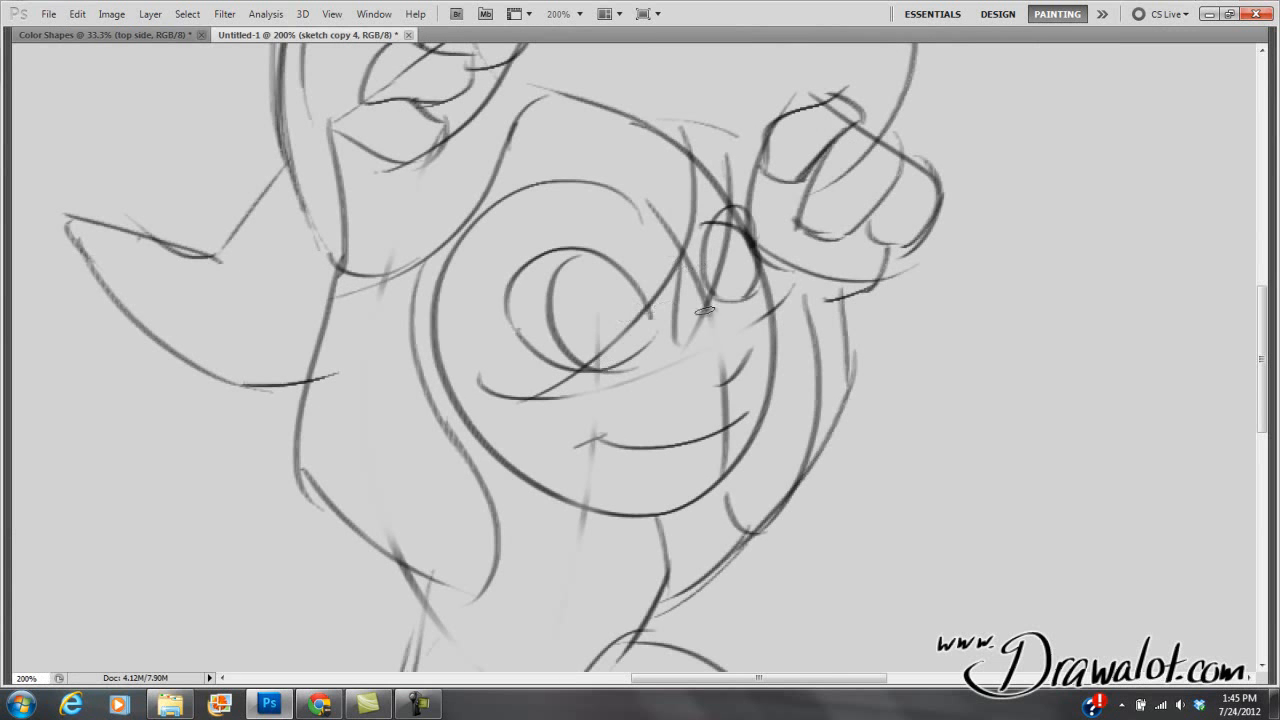
mouse_move(776, 360)
left_mouse_down()
mouse_move(894, 186)
mouse_move(686, 283)
mouse_move(600, 340)
mouse_move(713, 248)
left_mouse_up()
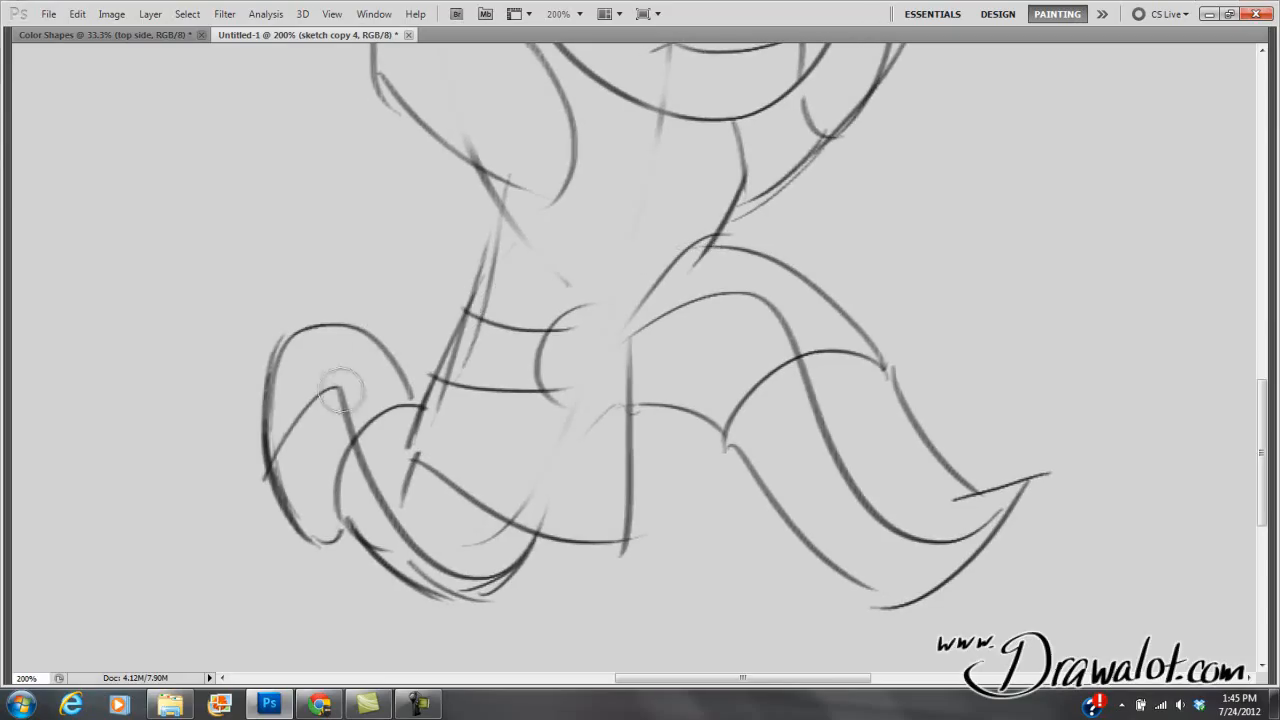
mouse_move(338, 410)
left_mouse_down()
mouse_move(314, 386)
mouse_move(290, 458)
mouse_move(300, 440)
left_mouse_up()
mouse_move(389, 472)
left_mouse_down()
mouse_move(383, 490)
mouse_move(422, 545)
mouse_move(465, 562)
mouse_move(380, 490)
left_mouse_up()
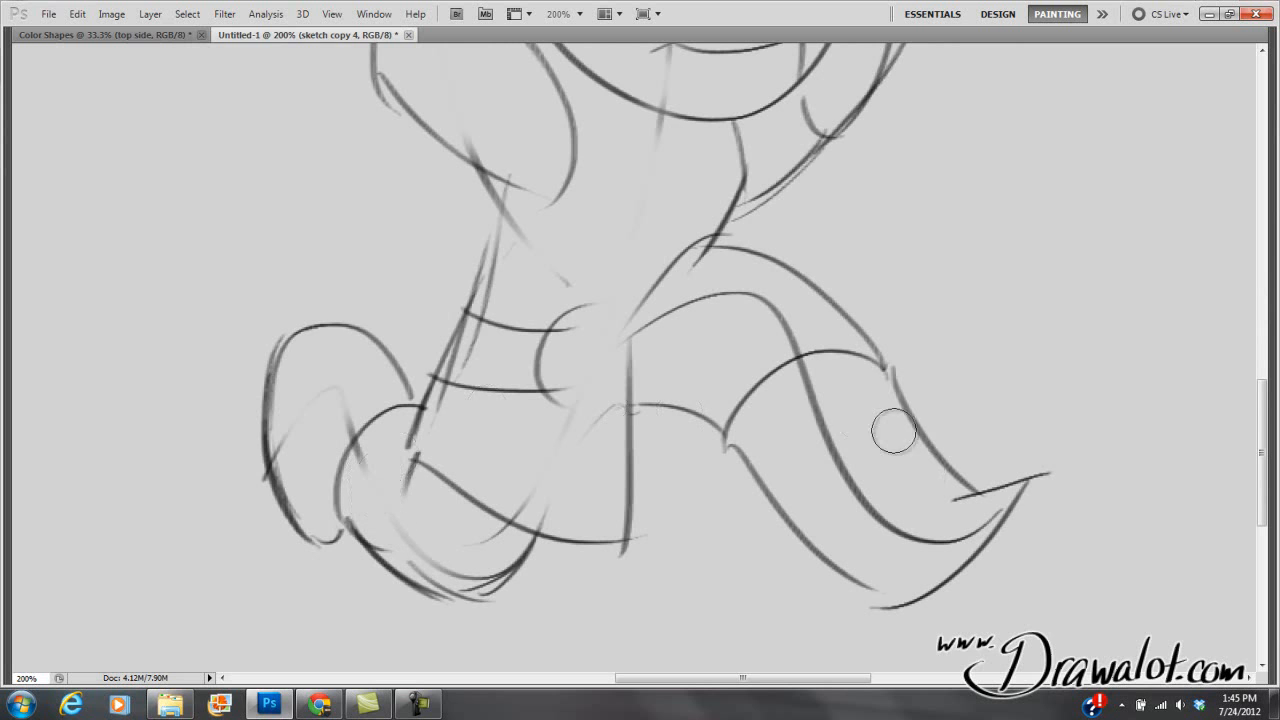
mouse_move(818, 397)
left_mouse_down()
mouse_move(837, 423)
mouse_move(824, 409)
mouse_move(856, 470)
mouse_move(923, 529)
mouse_move(886, 509)
left_mouse_up()
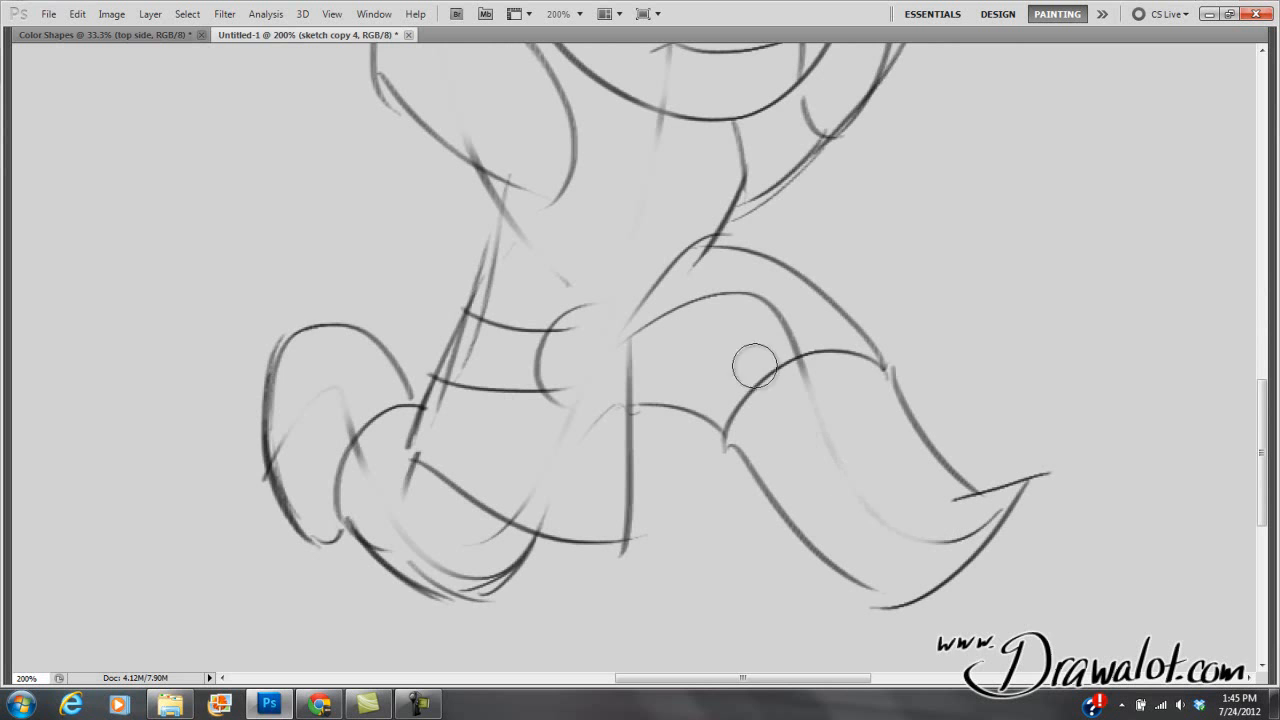
mouse_move(776, 338)
left_mouse_down()
mouse_move(756, 308)
mouse_move(699, 313)
mouse_move(706, 300)
mouse_move(666, 329)
mouse_move(686, 310)
mouse_move(743, 303)
mouse_move(751, 332)
mouse_move(772, 340)
mouse_move(738, 297)
mouse_move(694, 297)
left_mouse_up()
Step: Refine the head area by fading the face's guide lines and darkening the nose mark and the raised arm's outline
mouse_move(728, 394)
left_mouse_down()
mouse_move(734, 491)
mouse_move(706, 466)
mouse_move(711, 400)
mouse_move(738, 412)
mouse_move(730, 455)
left_mouse_up()
mouse_move(728, 348)
left_mouse_down()
mouse_move(700, 400)
mouse_move(703, 368)
left_mouse_up()
left_click_drag(668, 275, 668, 378)
left_click_drag(702, 515, 720, 351)
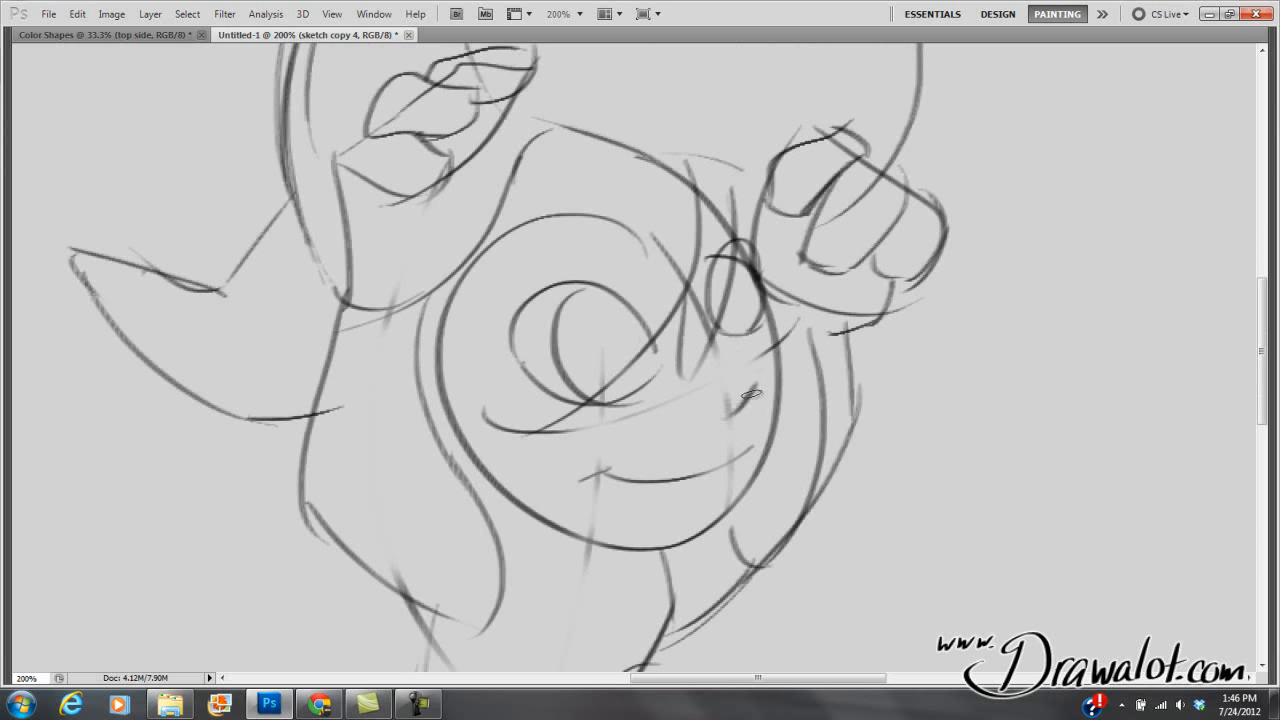
left_click_drag(731, 407, 686, 477)
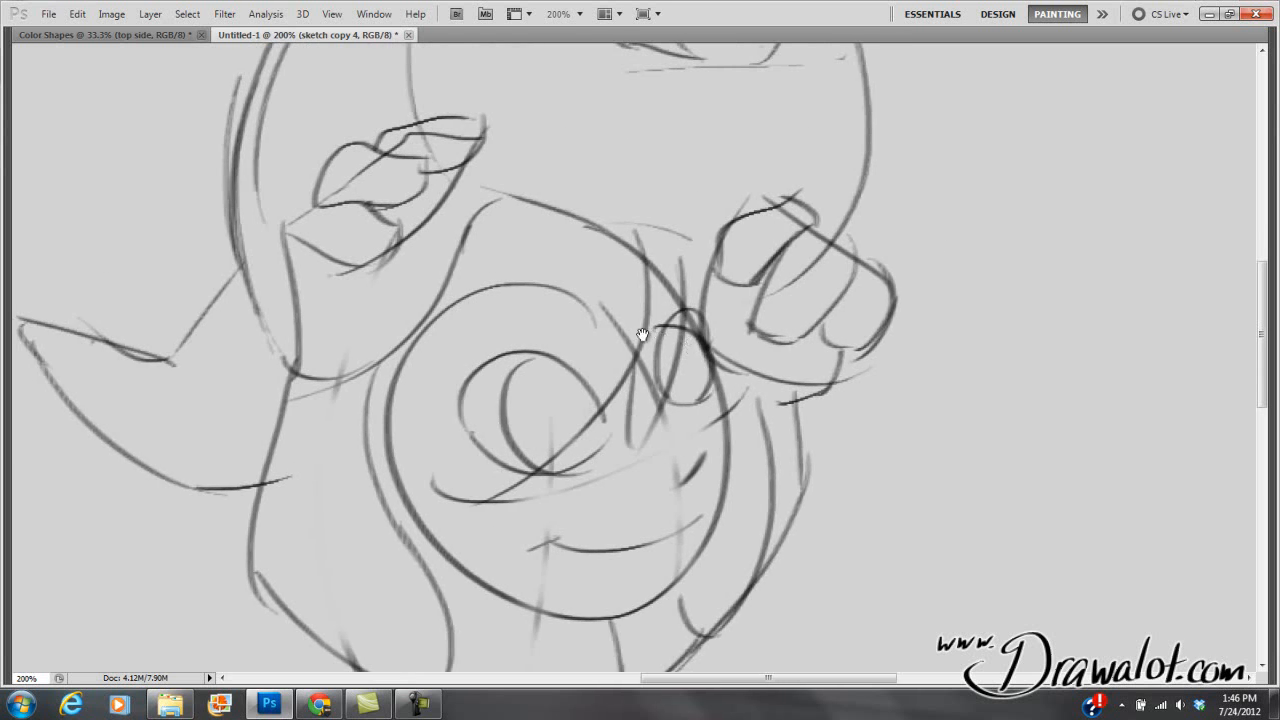
mouse_move(629, 322)
left_mouse_down()
mouse_move(635, 358)
mouse_move(671, 352)
mouse_move(669, 385)
mouse_move(637, 304)
mouse_move(495, 289)
mouse_move(528, 270)
mouse_move(515, 255)
mouse_move(564, 268)
mouse_move(566, 246)
mouse_move(580, 251)
mouse_move(544, 234)
mouse_move(538, 258)
mouse_move(495, 260)
mouse_move(527, 237)
mouse_move(504, 248)
mouse_move(554, 241)
mouse_move(564, 270)
mouse_move(571, 252)
mouse_move(518, 334)
mouse_move(453, 381)
mouse_move(516, 329)
mouse_move(503, 359)
mouse_move(526, 273)
mouse_move(488, 308)
mouse_move(514, 270)
mouse_move(487, 317)
left_mouse_up()
key("b")
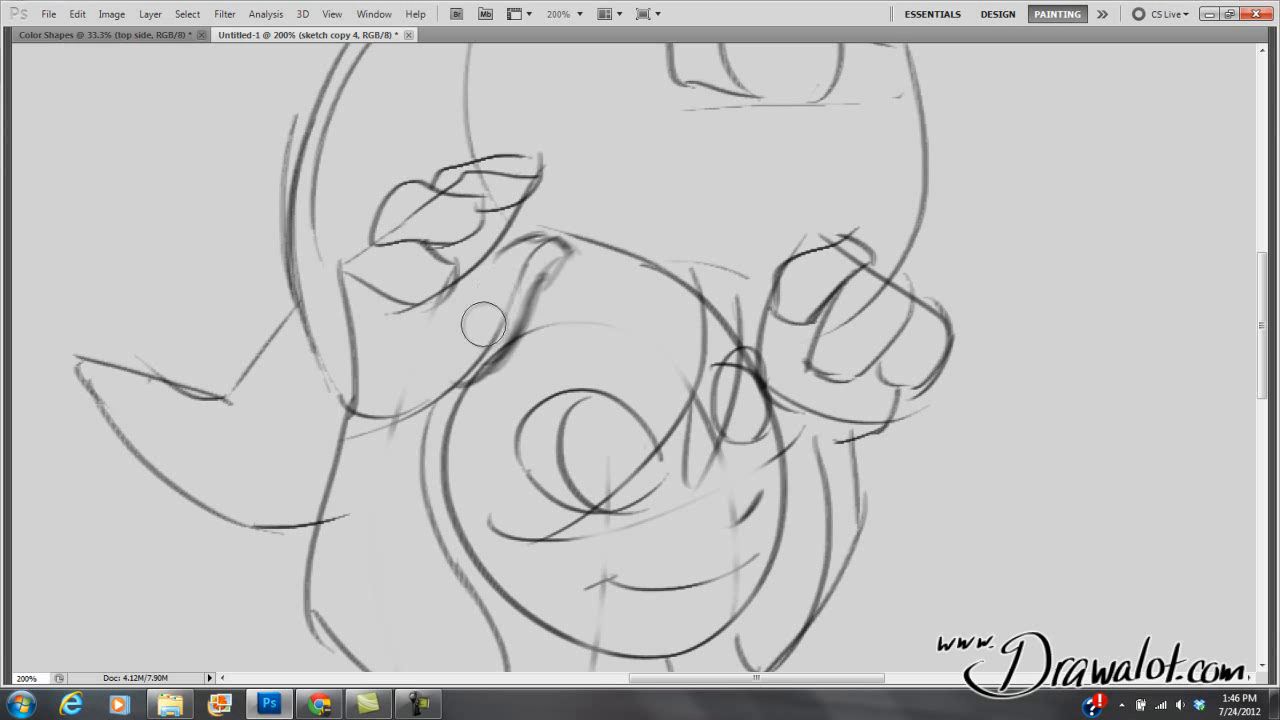
Step: Erase the stray curved strokes beside the reference picture at 66.7% magnification
left_click(601, 340, "alt")
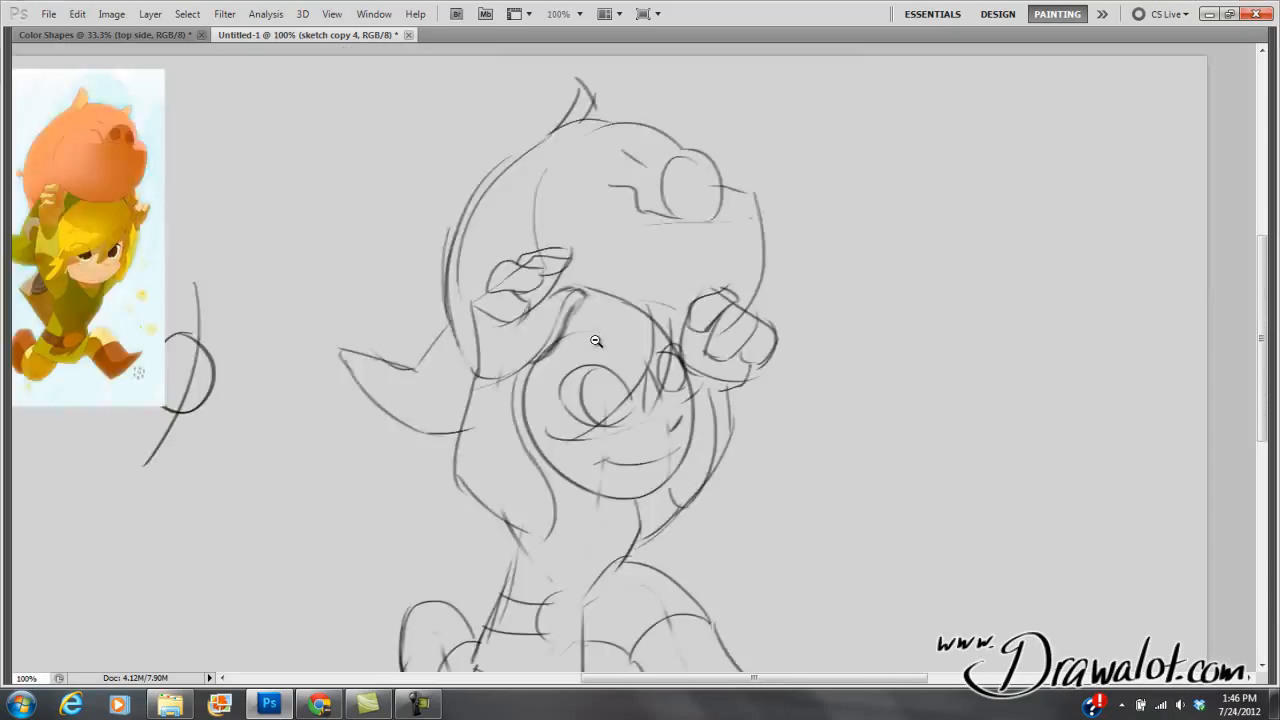
left_click(596, 340, "alt")
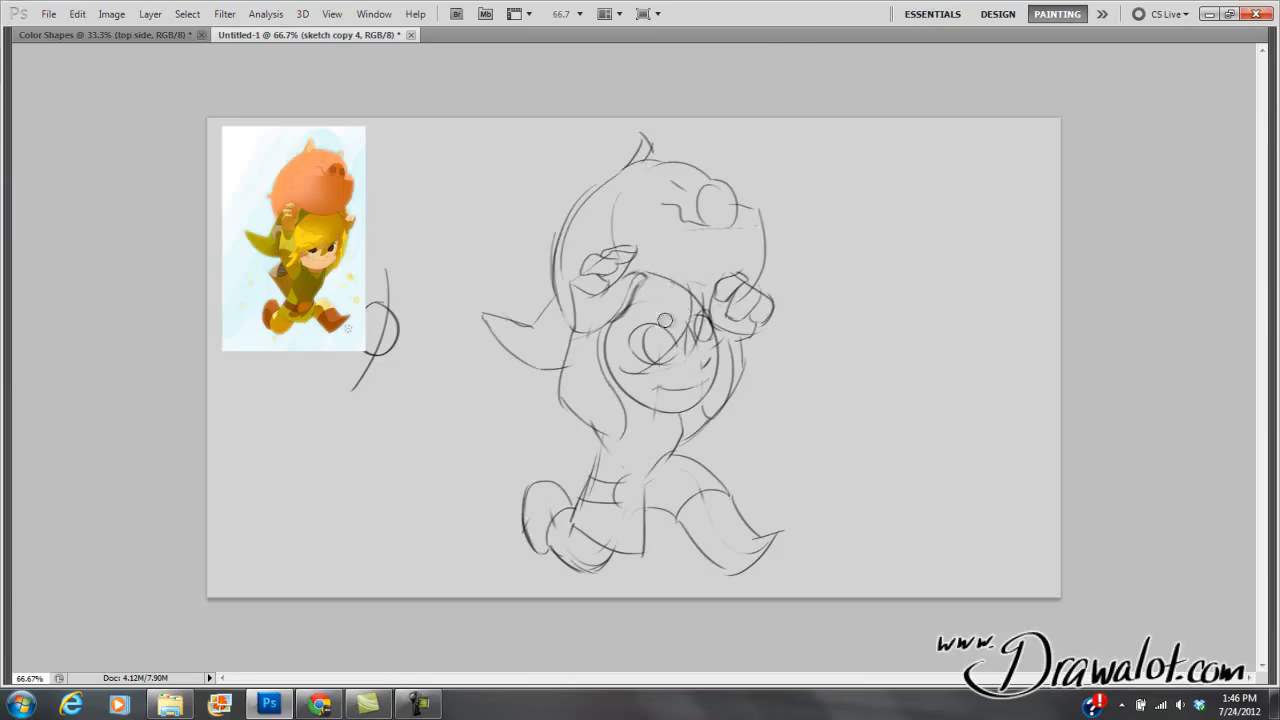
mouse_move(390, 274)
left_mouse_down()
mouse_move(368, 330)
mouse_move(391, 277)
mouse_move(386, 357)
mouse_move(382, 318)
left_mouse_up()
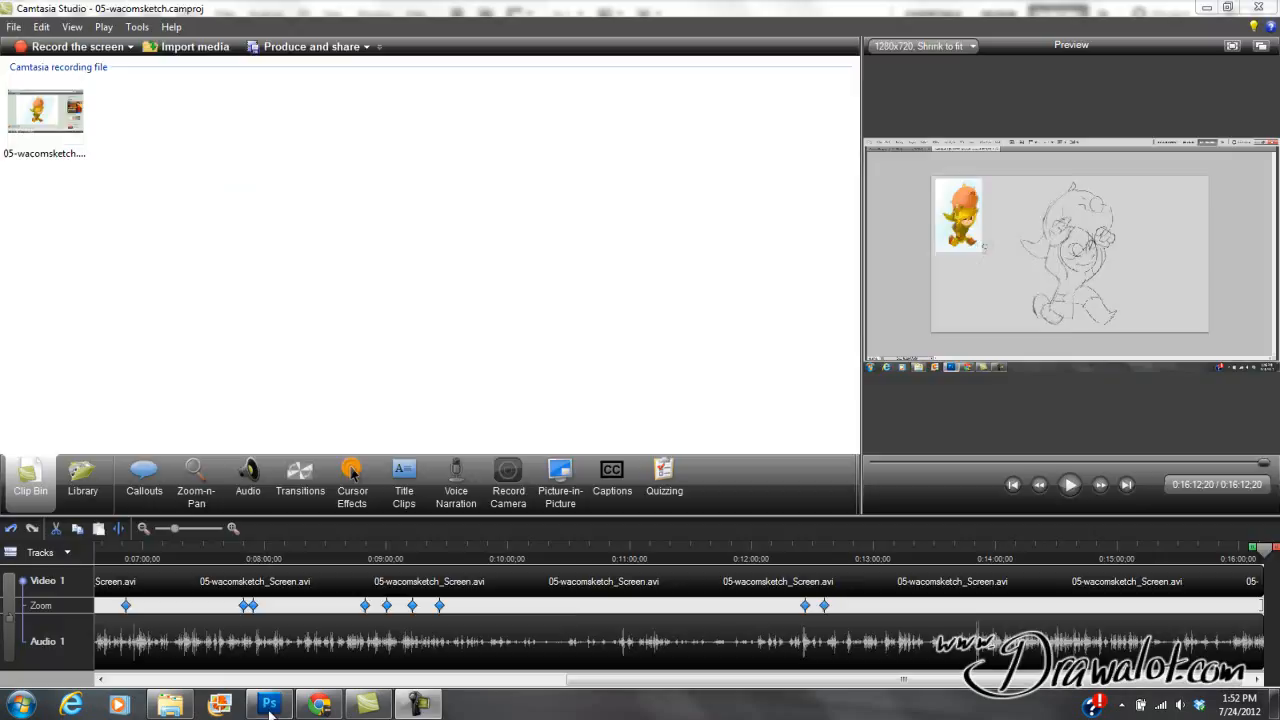
Step: Switch back to Photoshop, restore the panels and resample the image to a resolution of 300 pixels/inch
left_click(268, 704)
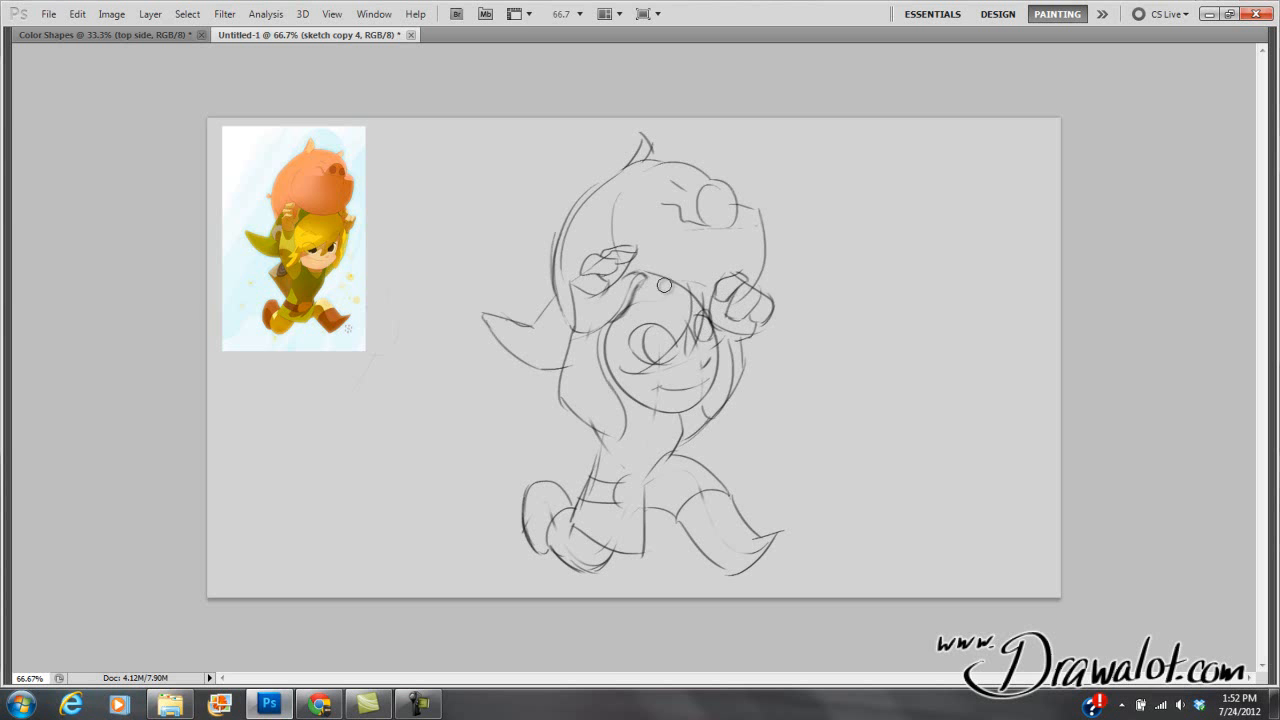
key("Tab")
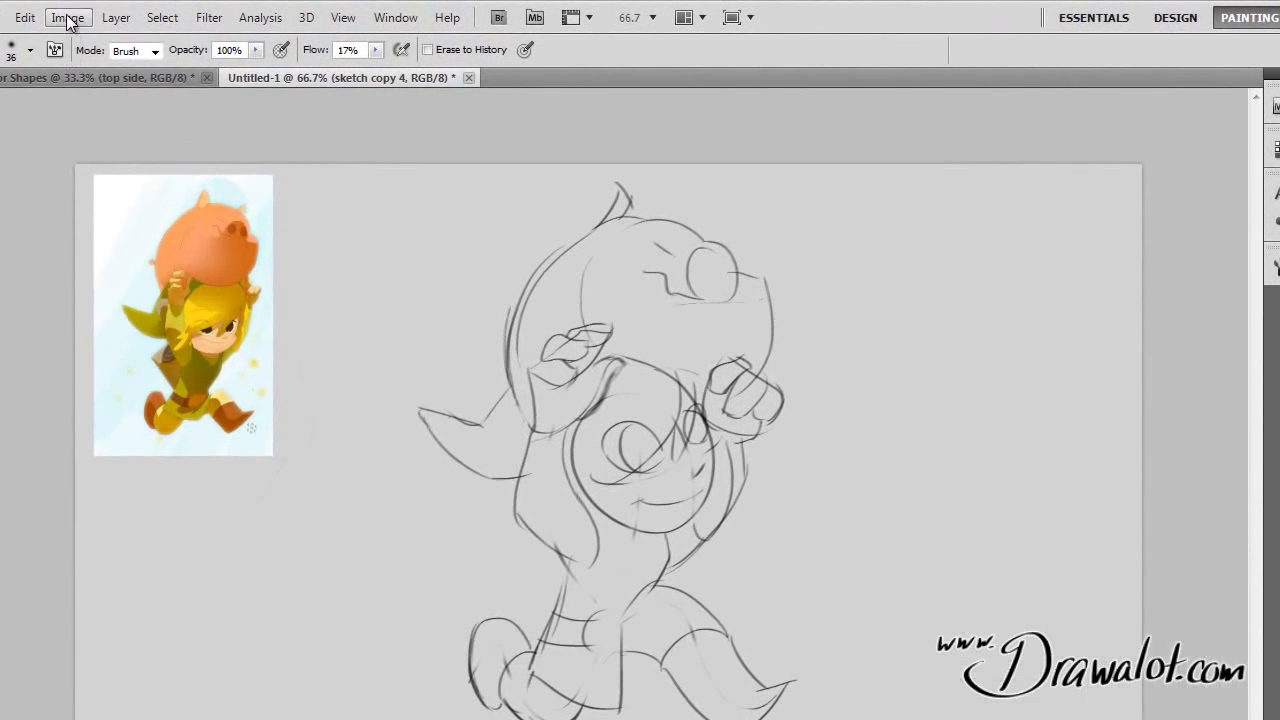
left_click(111, 14)
left_click(72, 20)
left_click(68, 17)
left_click(90, 157)
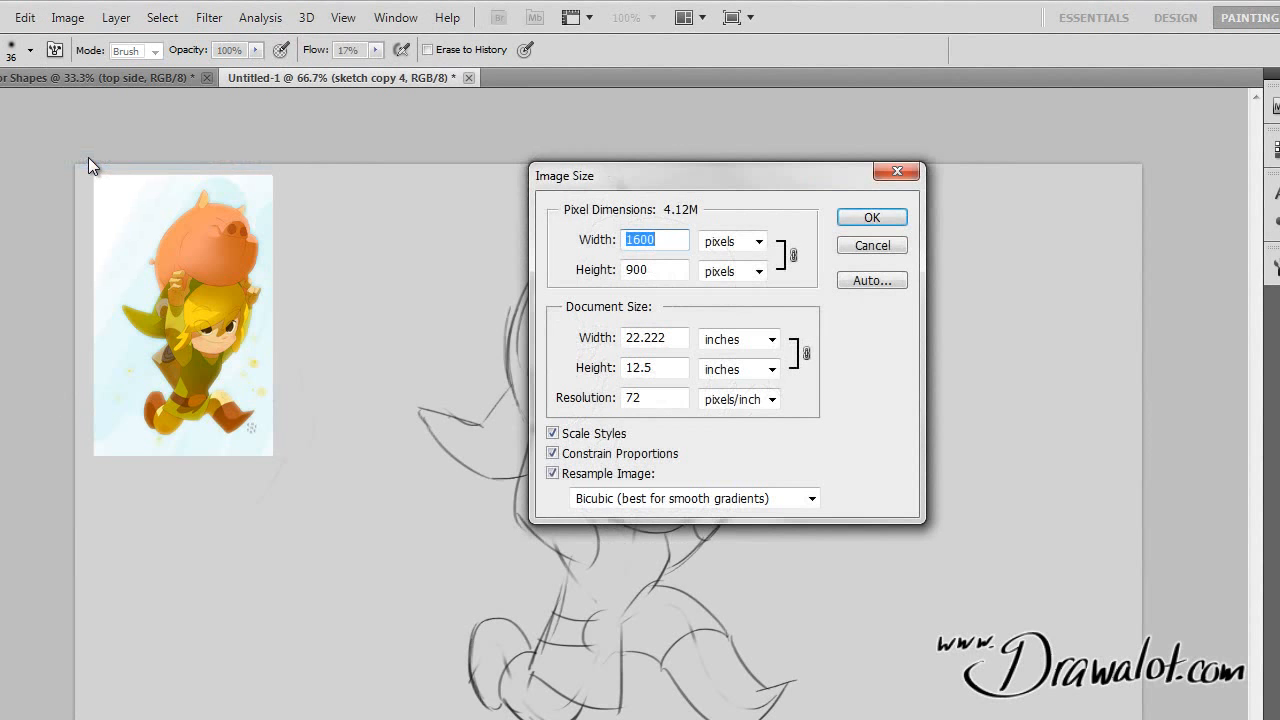
double_click(659, 397)
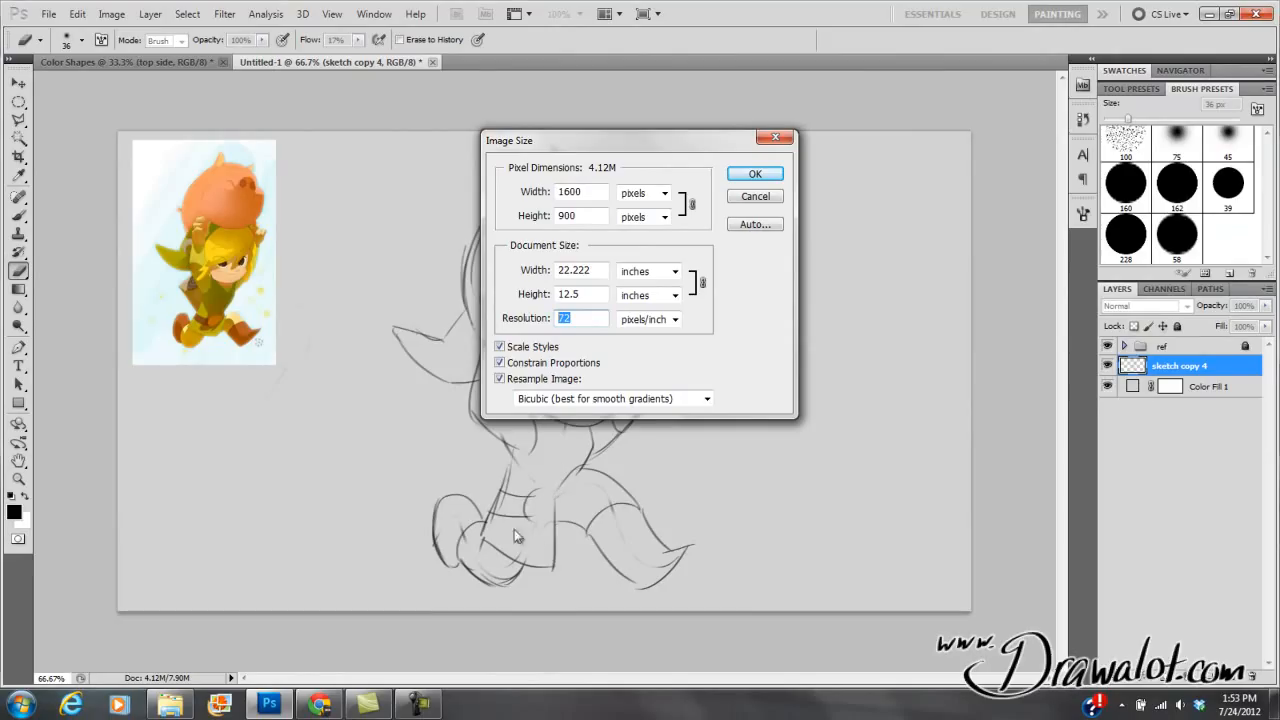
type("300")
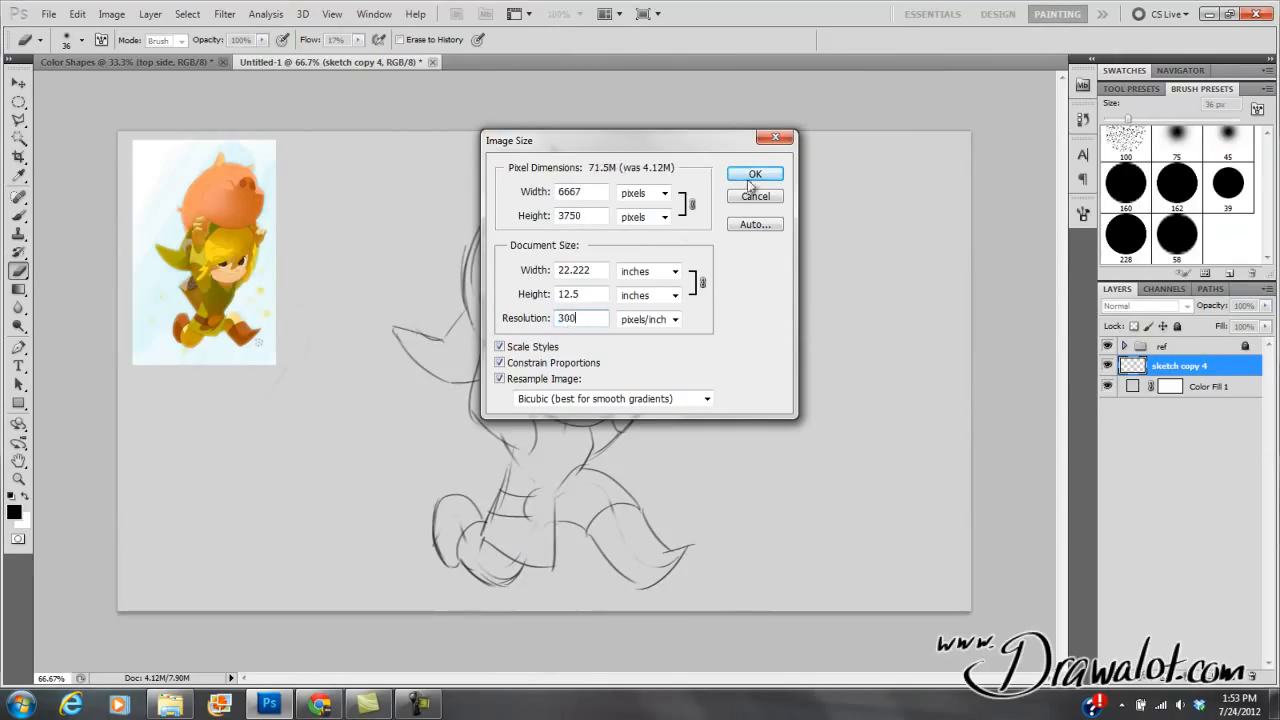
left_click(746, 180)
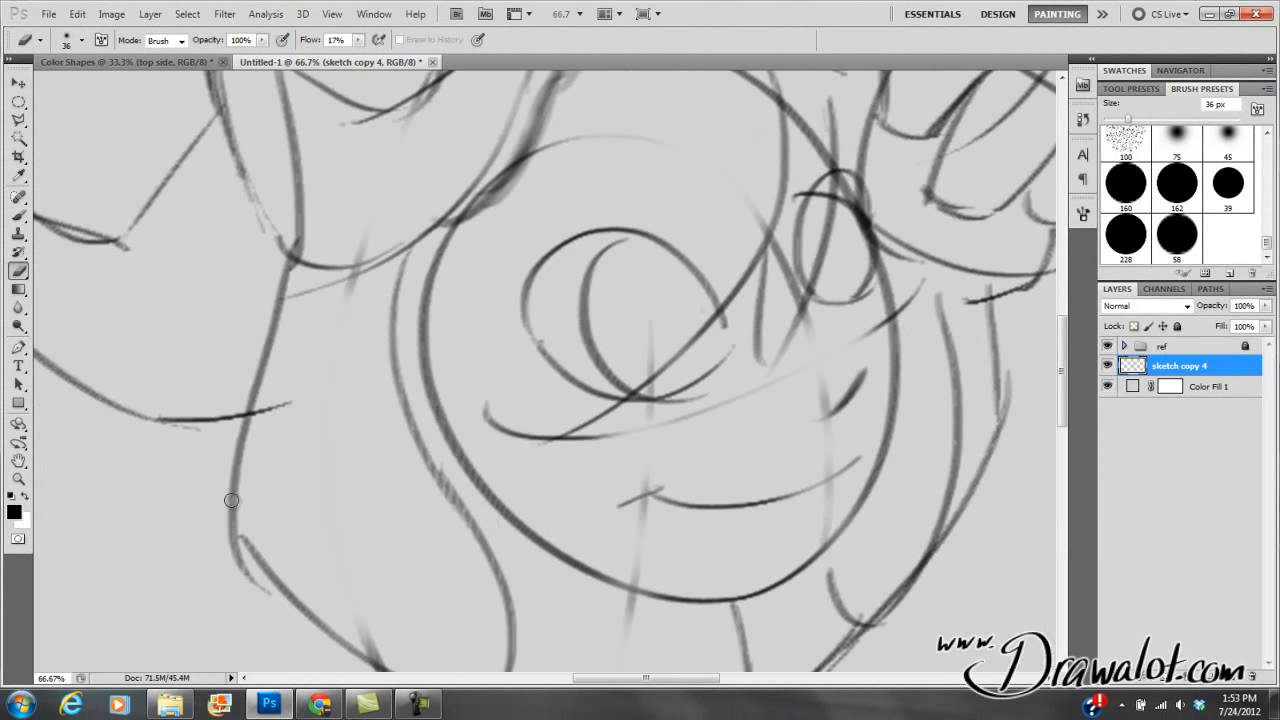
Step: View the enlarged sketch at 25% and examine the resolution, pixel width and pixel height in the Image Size settings
left_click(529, 343, "alt")
left_click(533, 335, "alt")
left_click(537, 326, "alt")
mouse_move(527, 205)
left_mouse_down()
mouse_move(505, 194)
mouse_move(491, 137)
mouse_move(519, 194)
mouse_move(492, 428)
mouse_move(466, 447)
mouse_move(409, 329)
mouse_move(533, 289)
mouse_move(518, 287)
mouse_move(511, 315)
left_mouse_up()
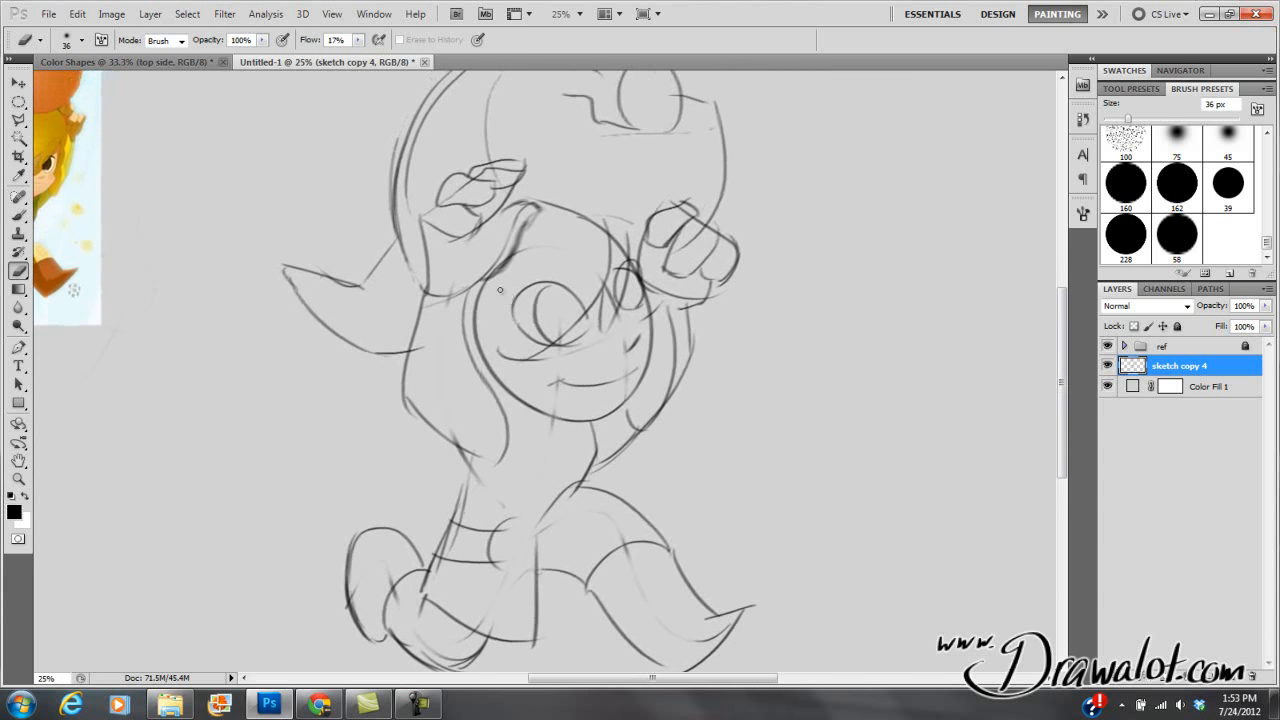
left_click(112, 14)
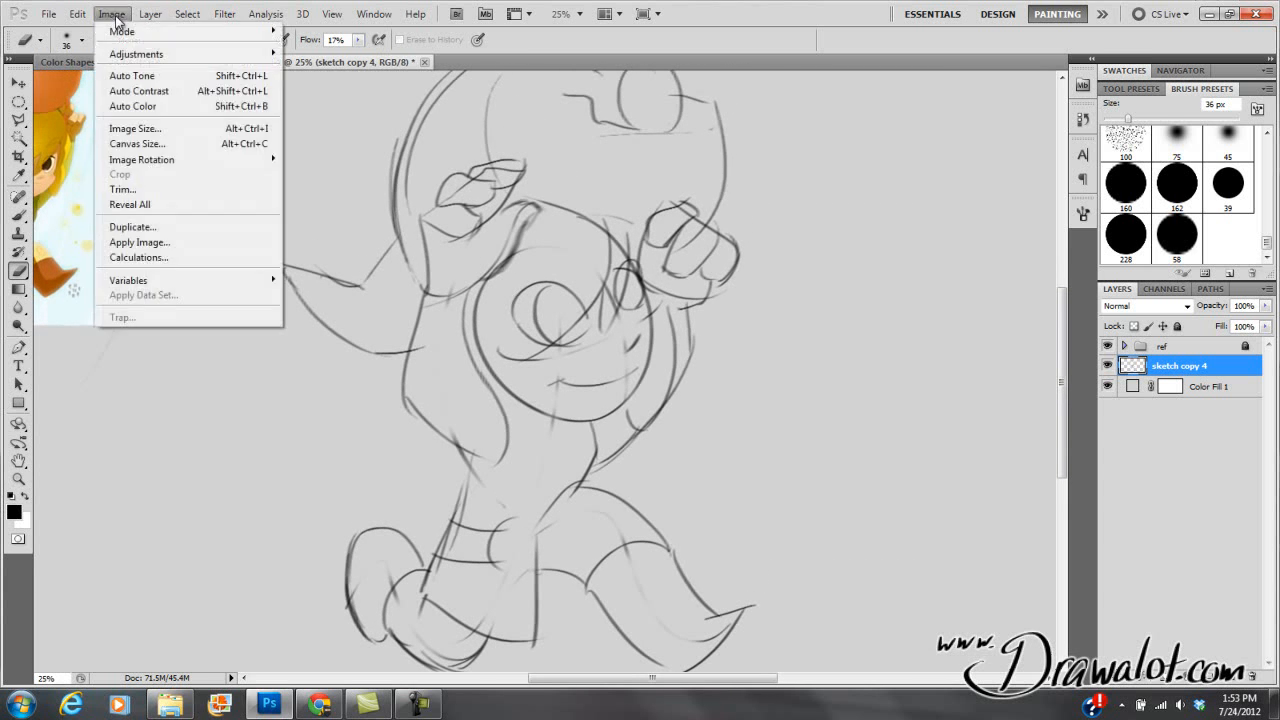
left_click(143, 132)
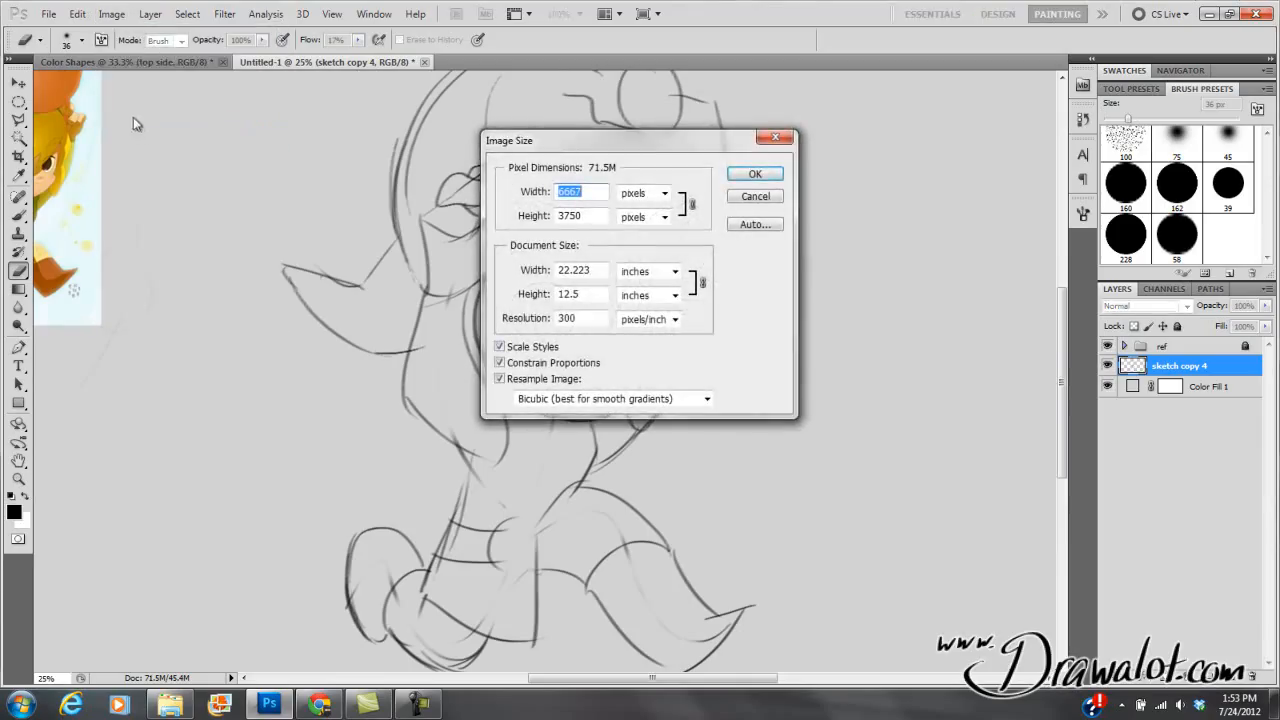
double_click(583, 318)
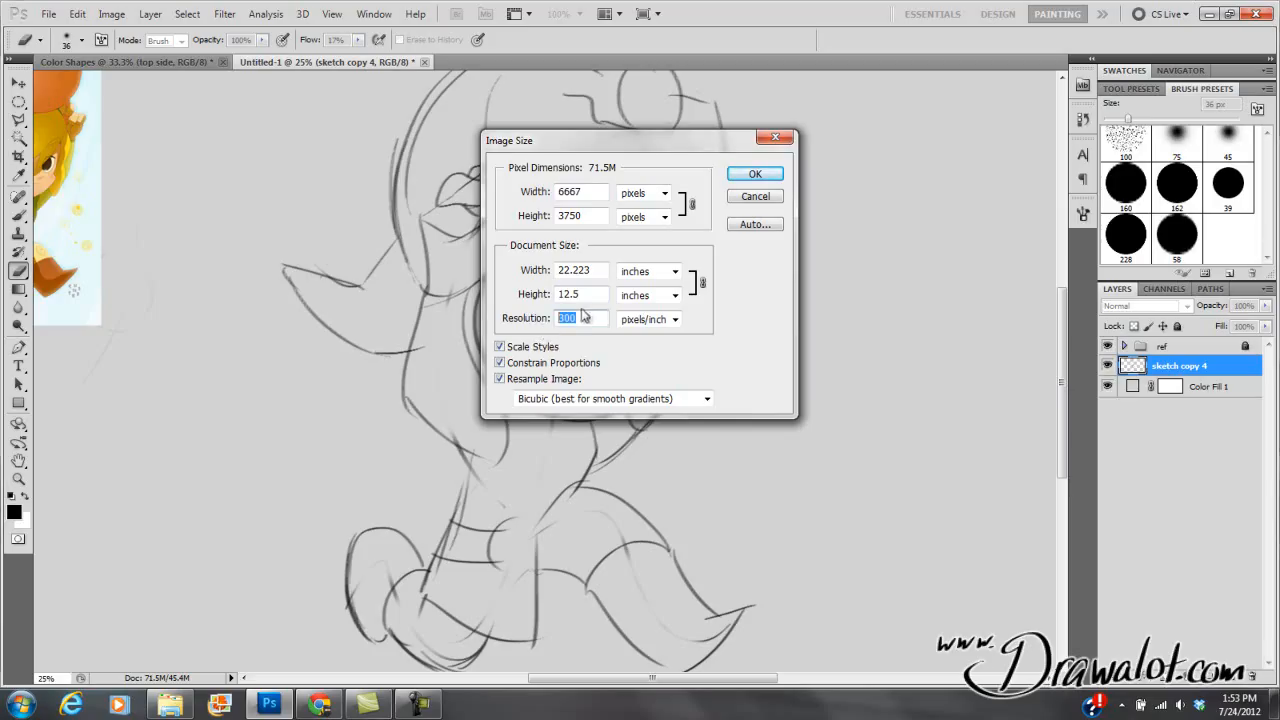
double_click(590, 193)
double_click(568, 216)
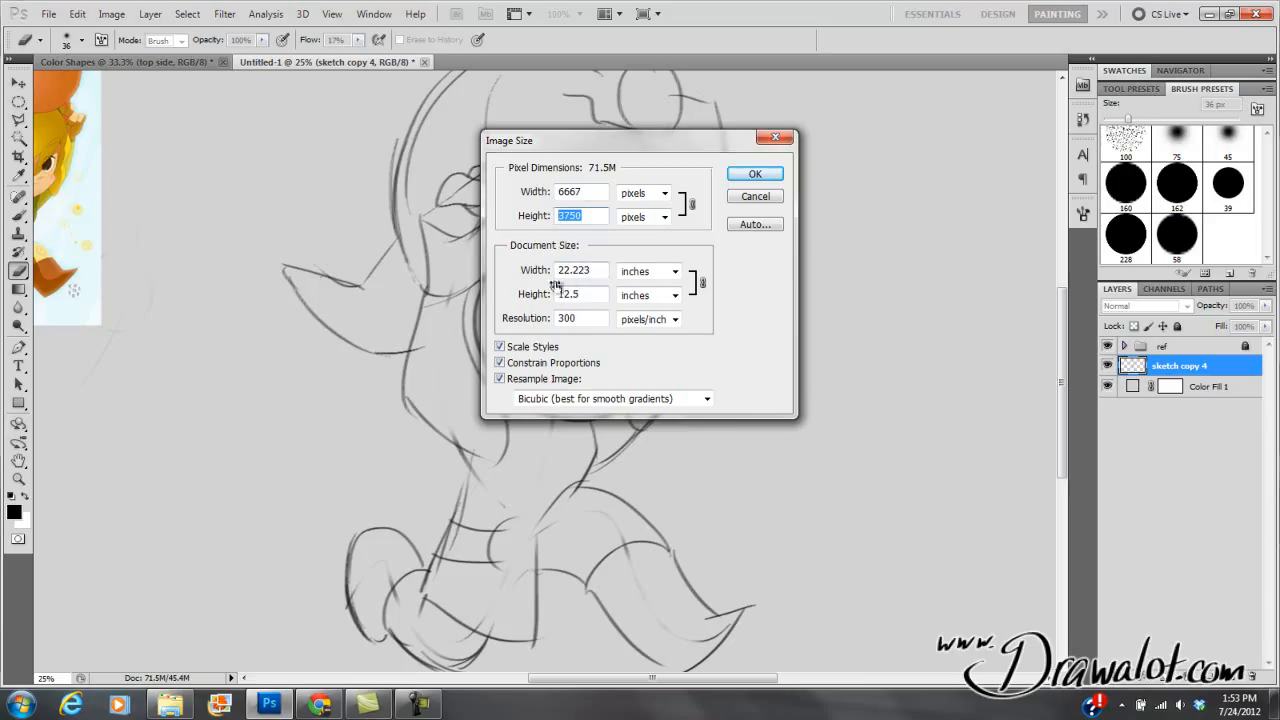
Step: Turn Constrain Proportions off and back on in the Image Size settings, and accept the dialog
left_click(500, 363)
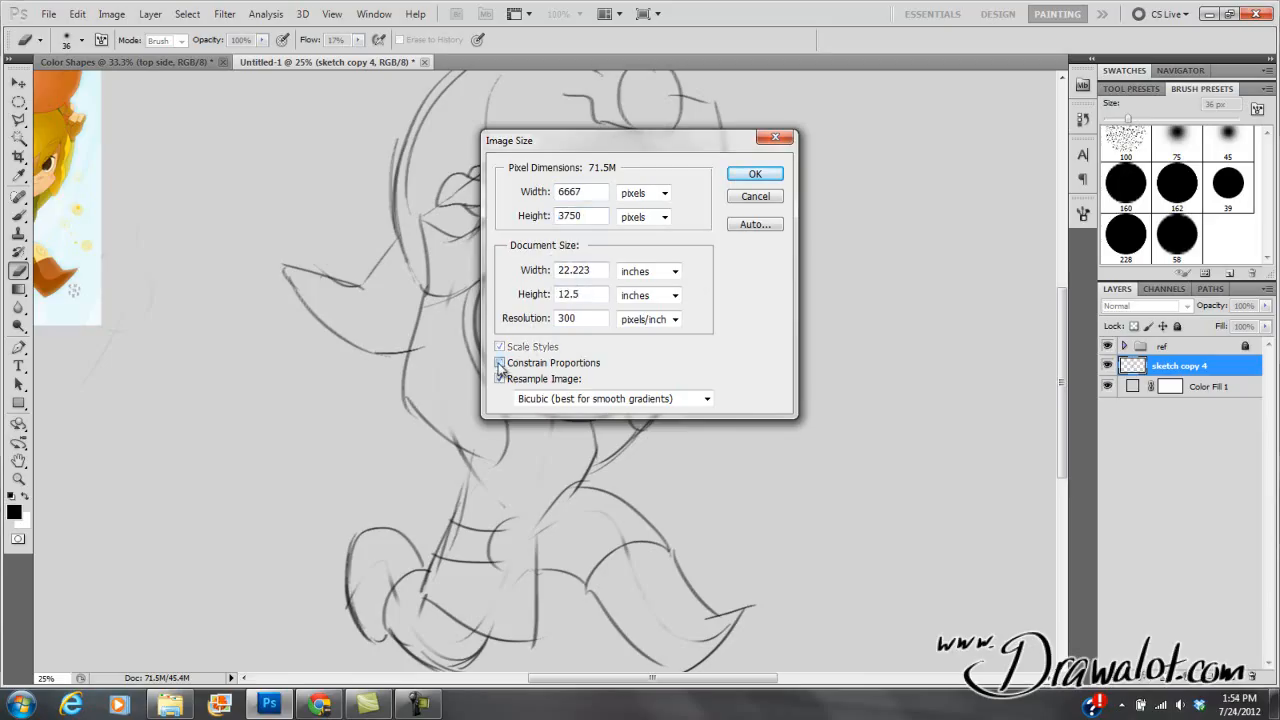
left_click(501, 364)
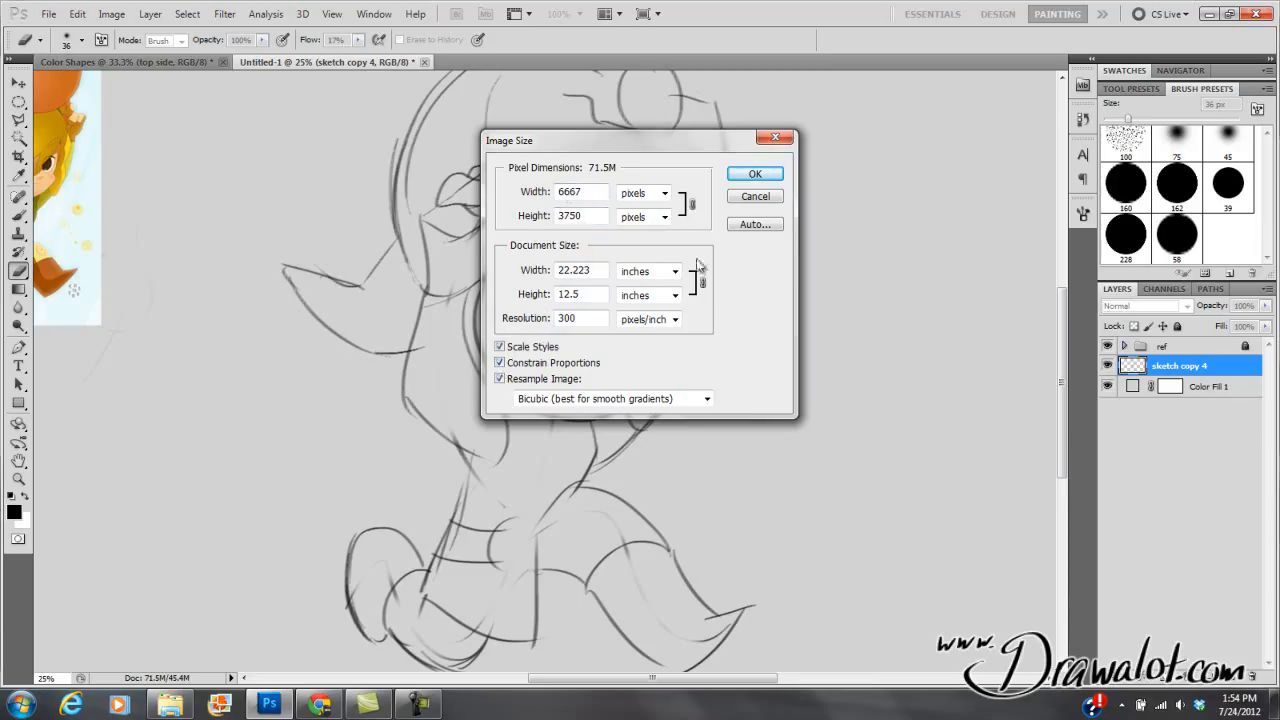
key("Tab")
left_click(501, 363)
left_click(501, 363)
left_click(757, 178)
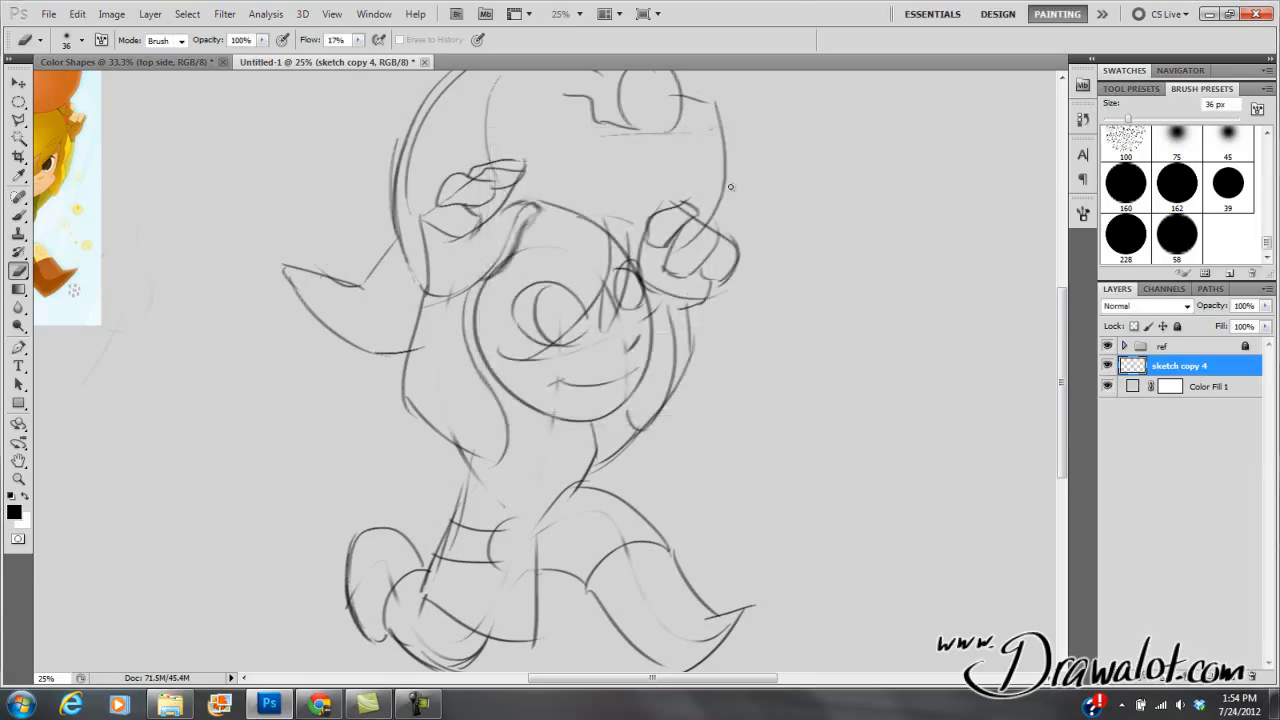
Step: Extend the canvas upward to a height of 18 inches, anchoring the existing artwork at bottom centre
key("ctrl+minus")
key("ctrl+minus")
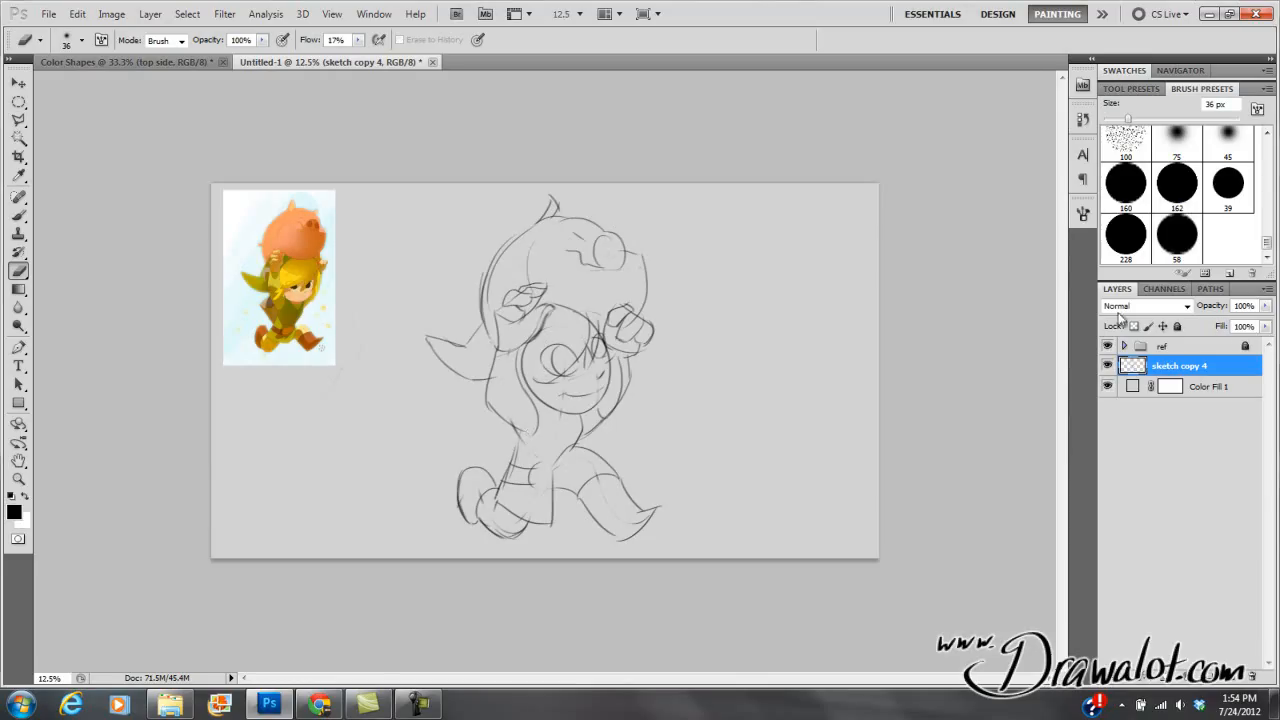
left_click(111, 14)
left_click(130, 144)
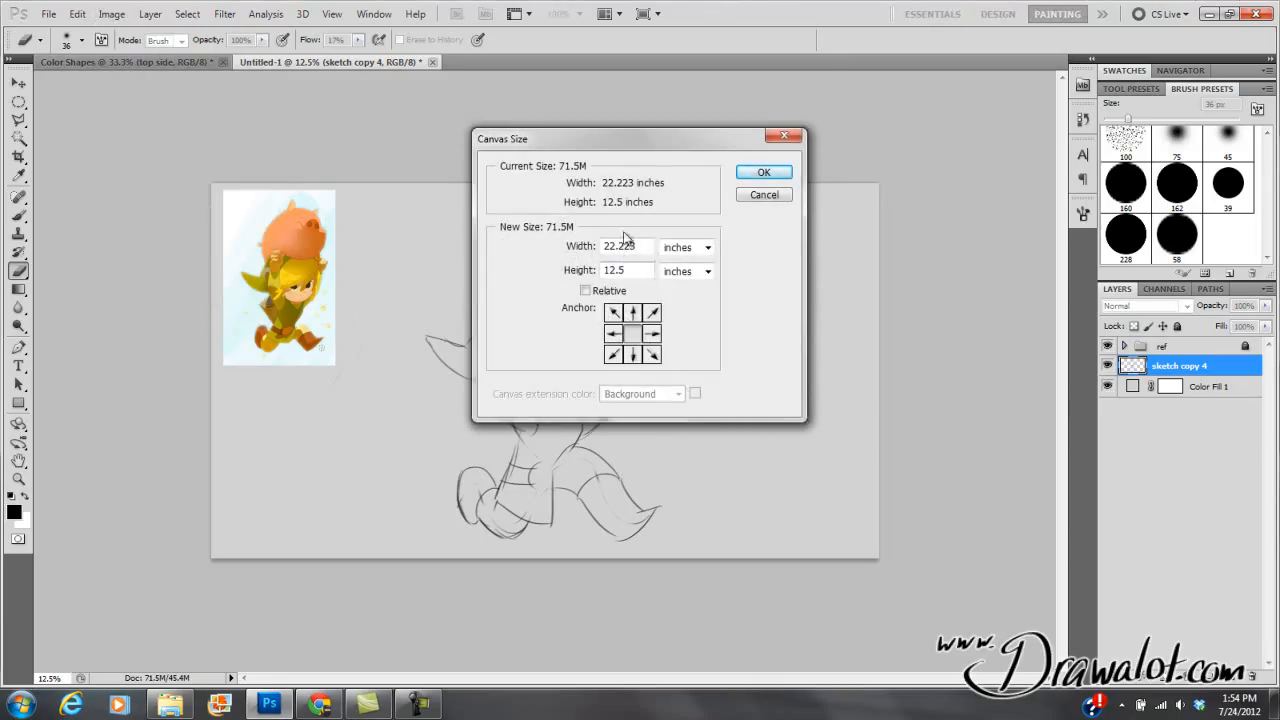
left_click_drag(628, 246, 588, 255)
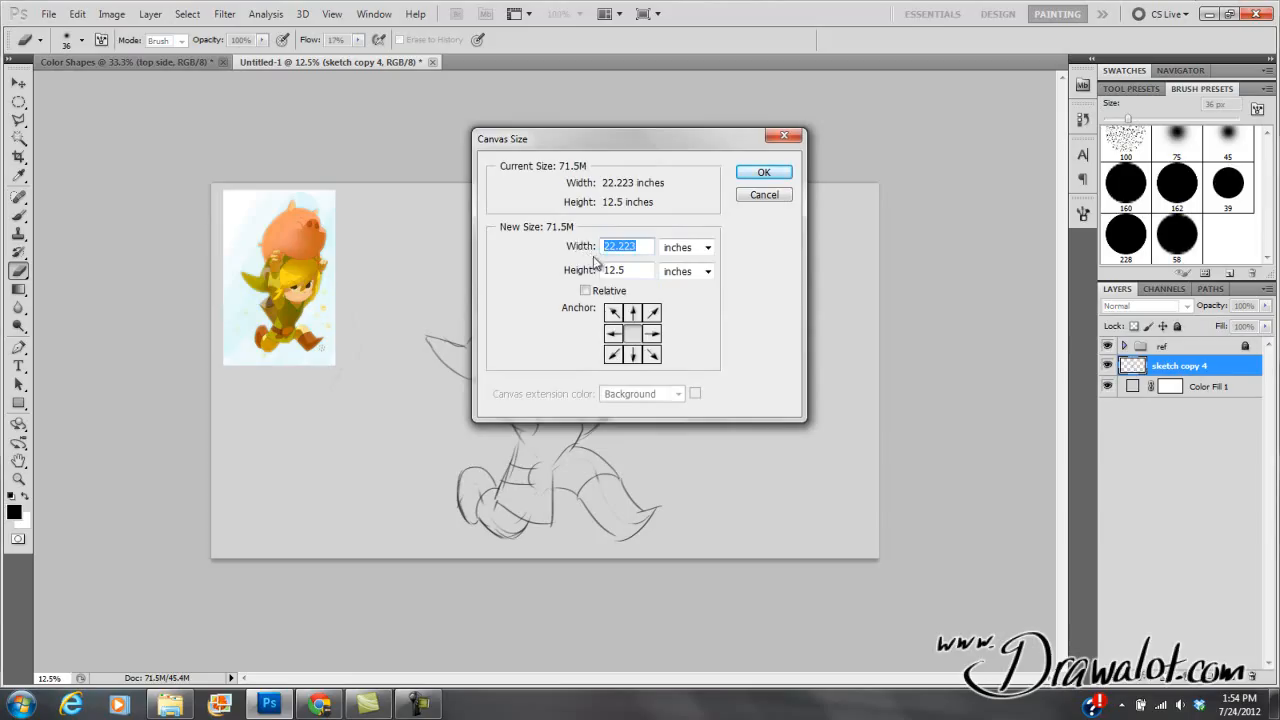
left_click(632, 354)
left_click(634, 315)
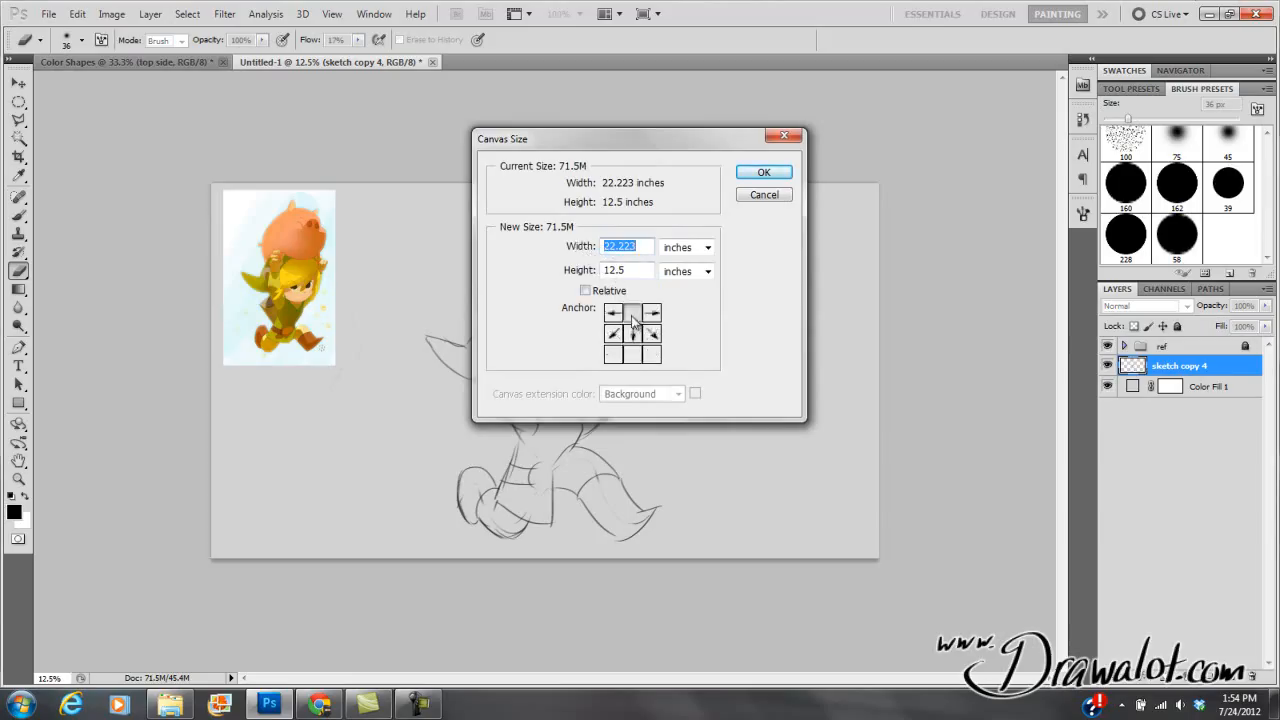
left_click(632, 354)
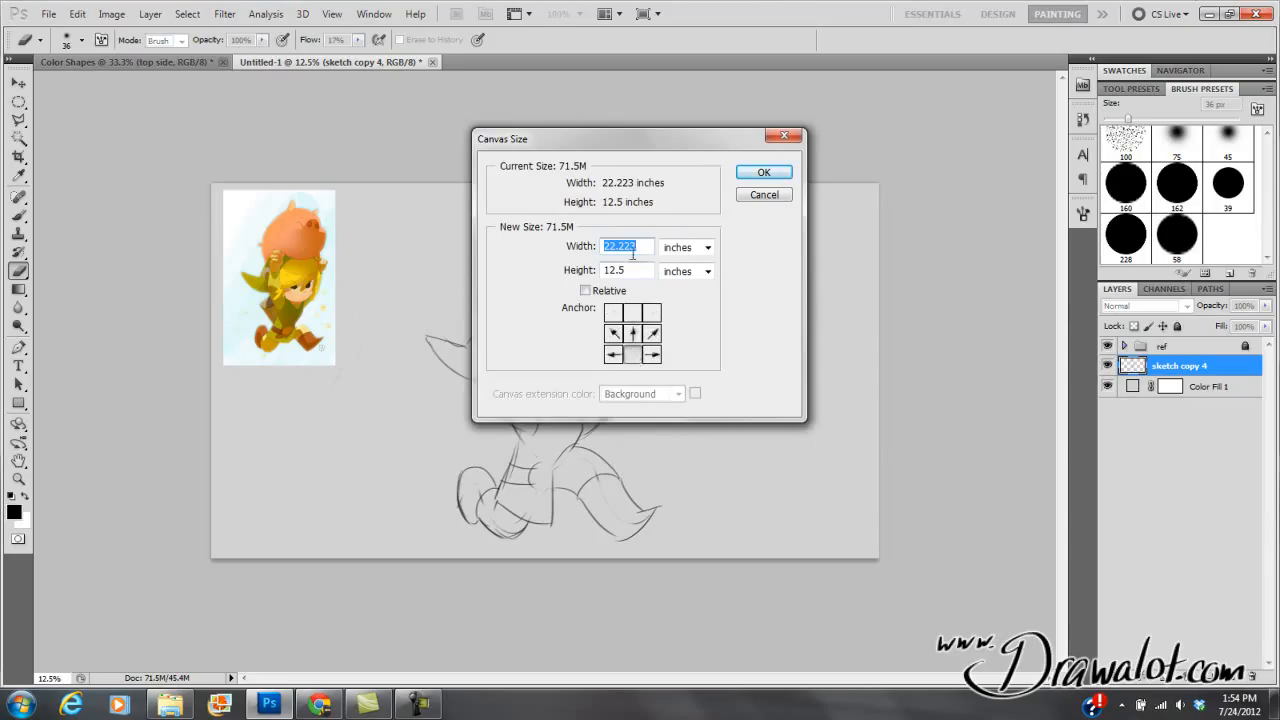
left_click_drag(634, 270, 590, 274)
type("18")
left_click(760, 176)
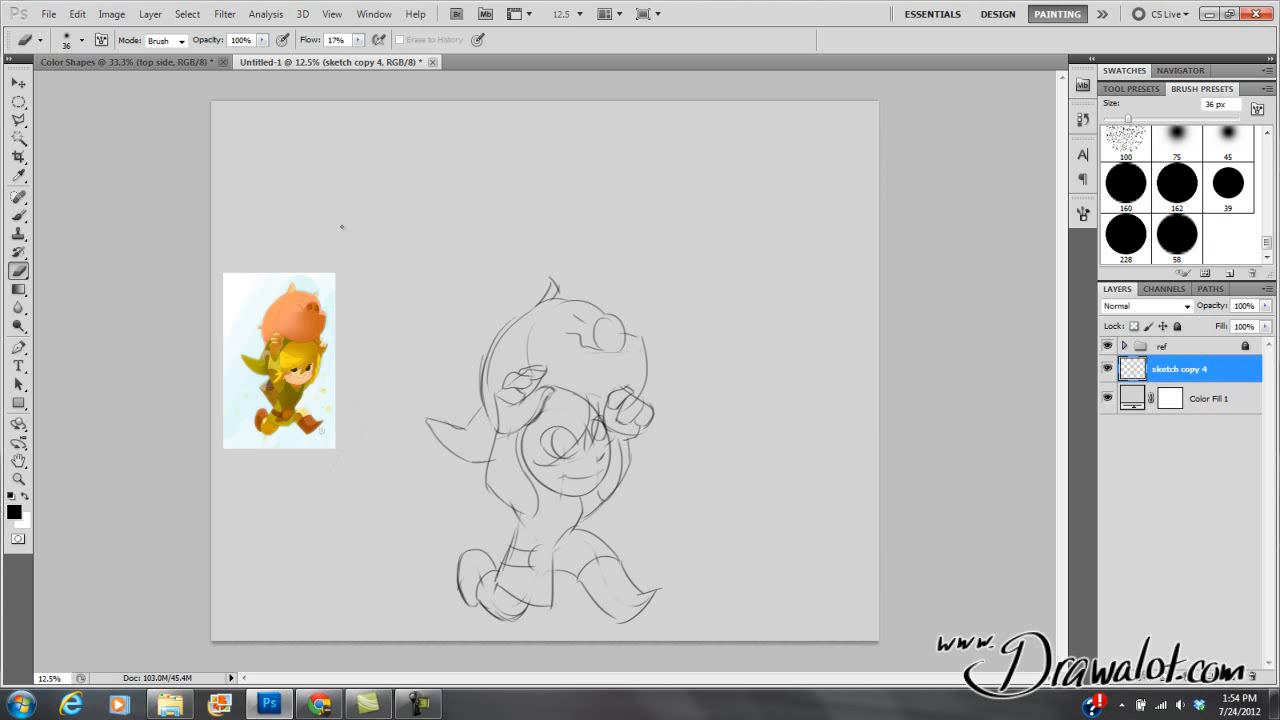
left_click(110, 14)
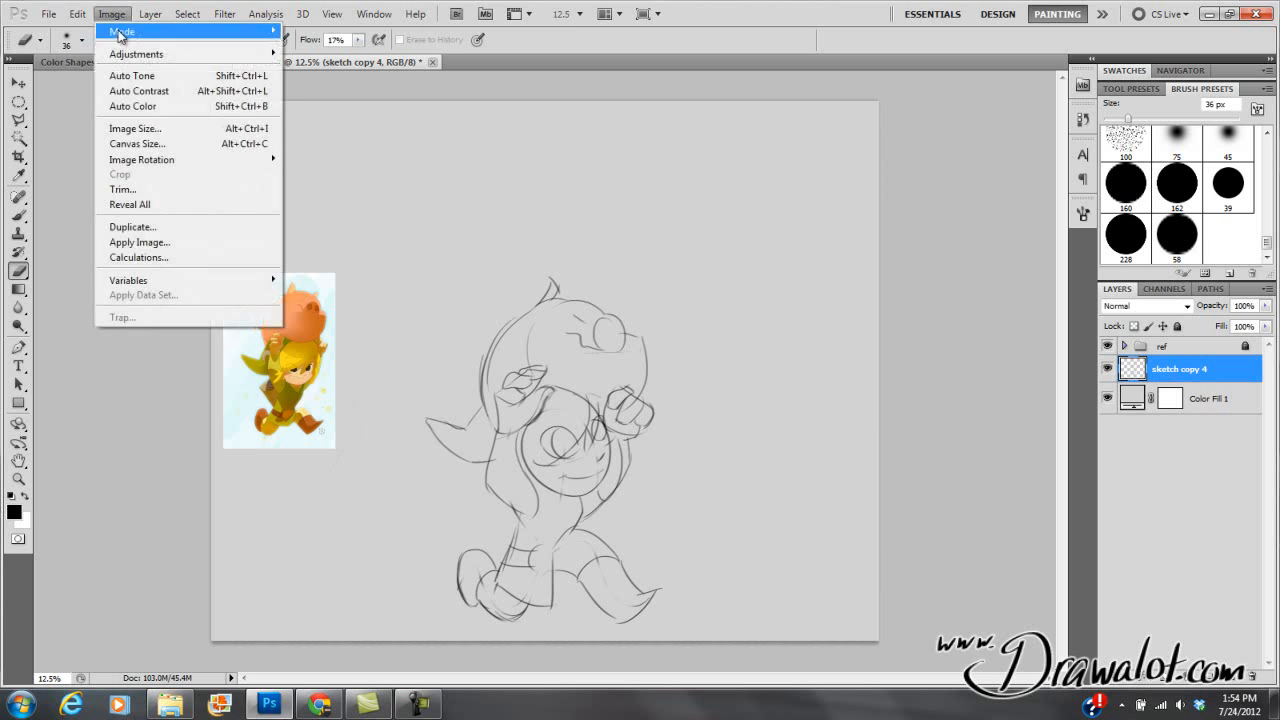
left_click(141, 146)
left_click(766, 195)
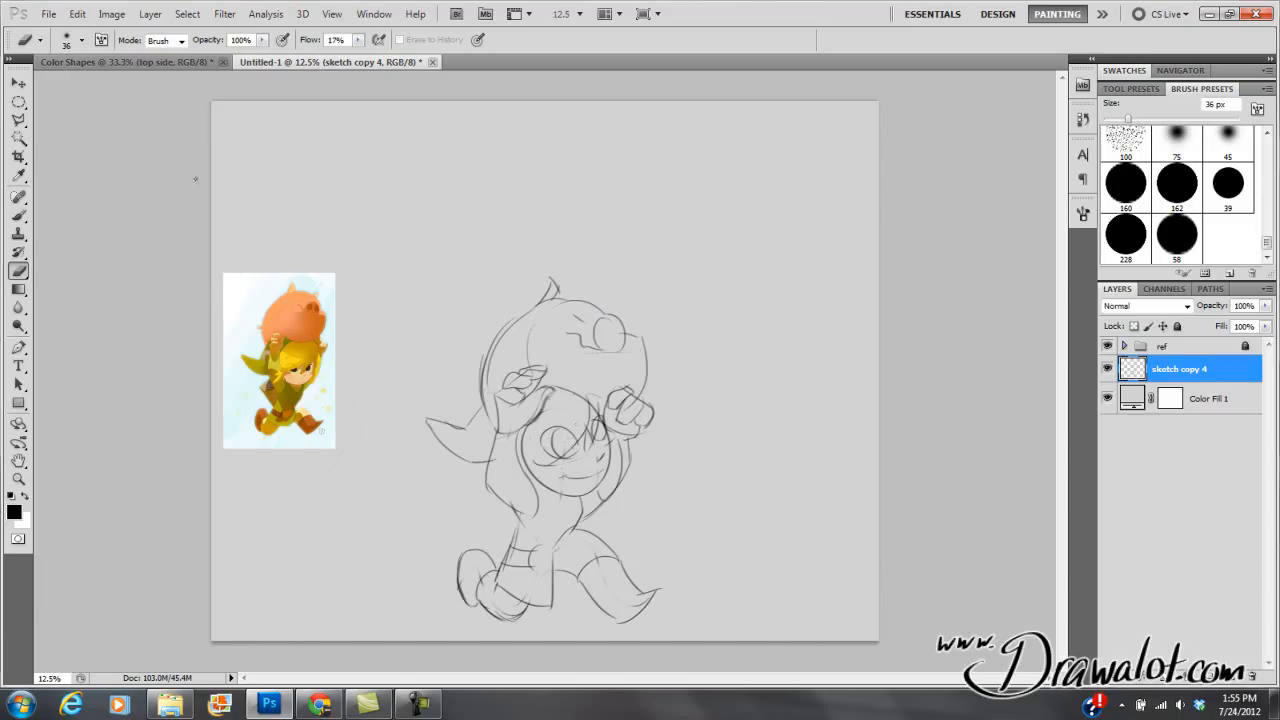
left_click(18, 157)
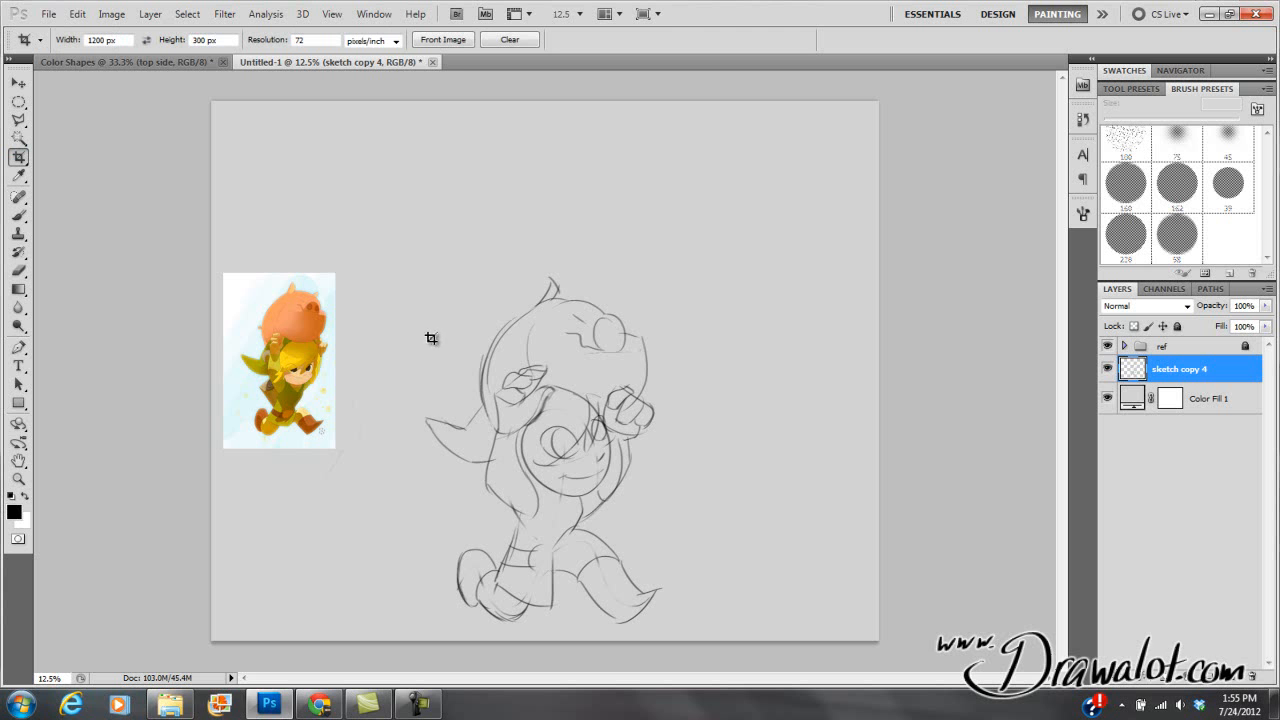
left_click_drag(450, 353, 671, 526)
right_click(626, 397)
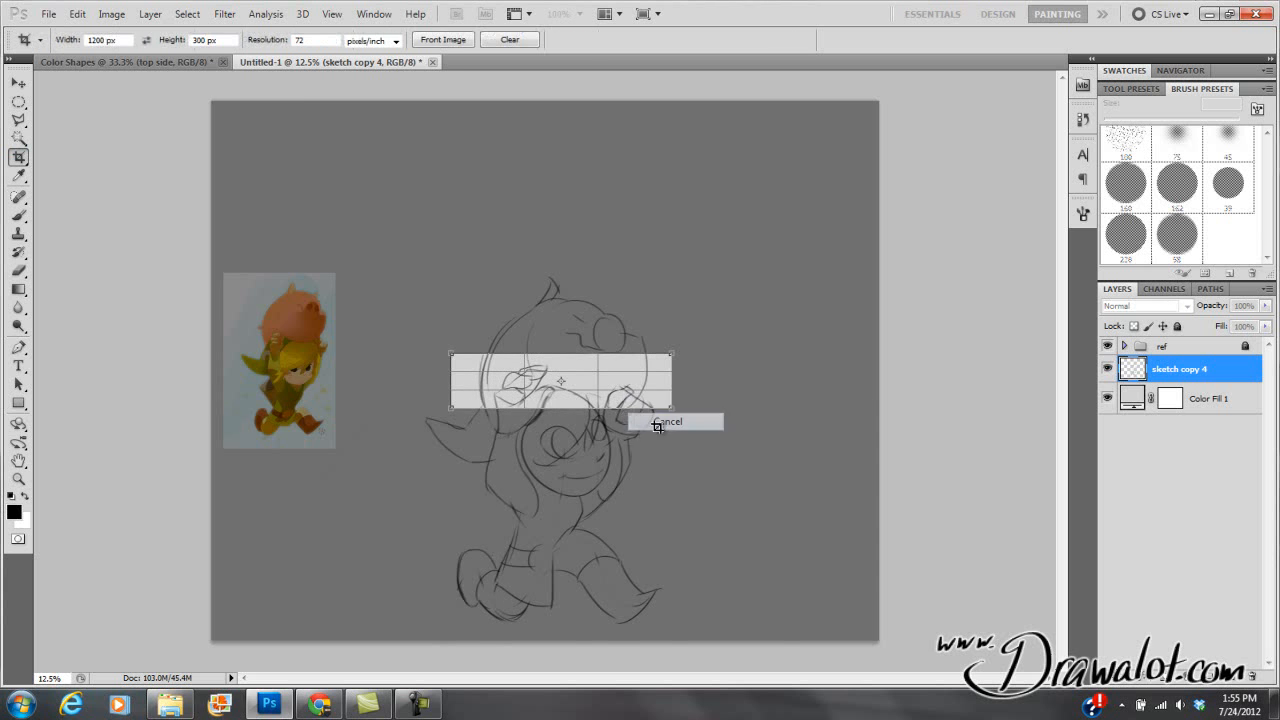
left_click(661, 421)
Step: Clear the Crop tool's preset width, height and resolution so that the crop area can have any proportions
left_click_drag(124, 40, 80, 44)
key("BackSpace")
key("Tab")
key("BackSpace")
type("3")
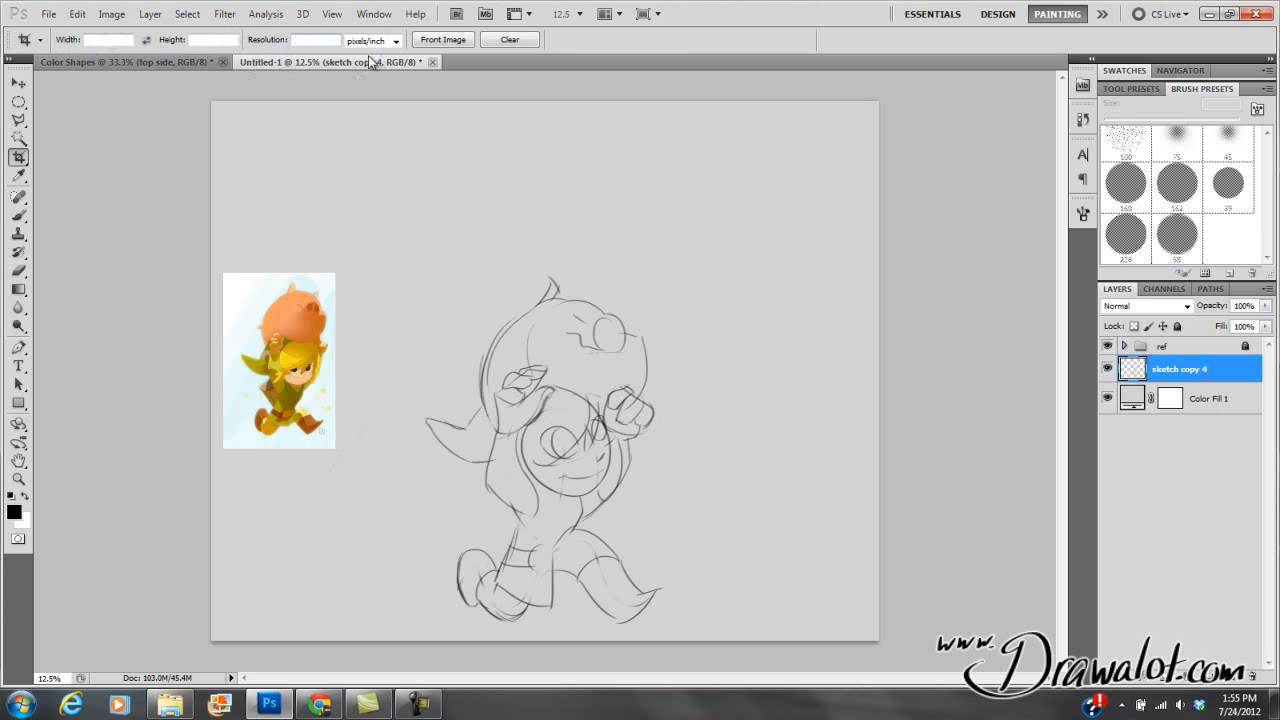
Step: Crop the image freely to a nearly square area around the character's face and hands
left_click_drag(464, 352, 653, 512)
right_click(583, 428)
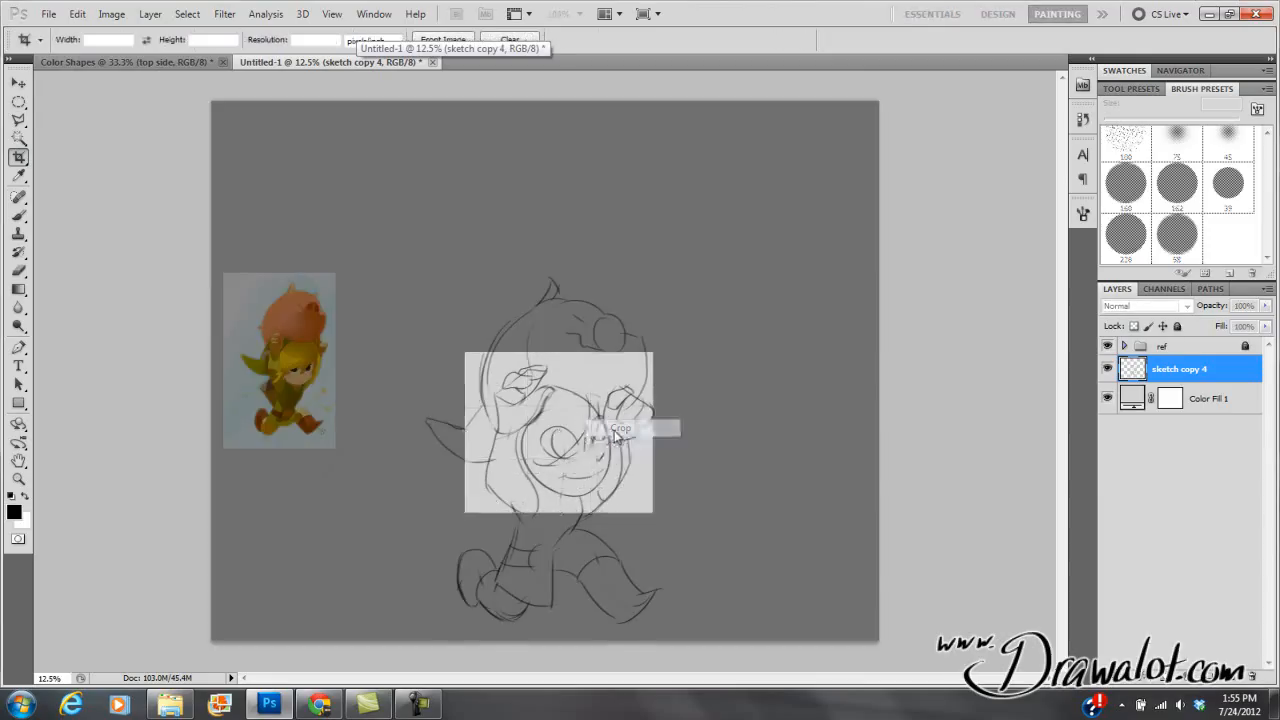
left_click(608, 430)
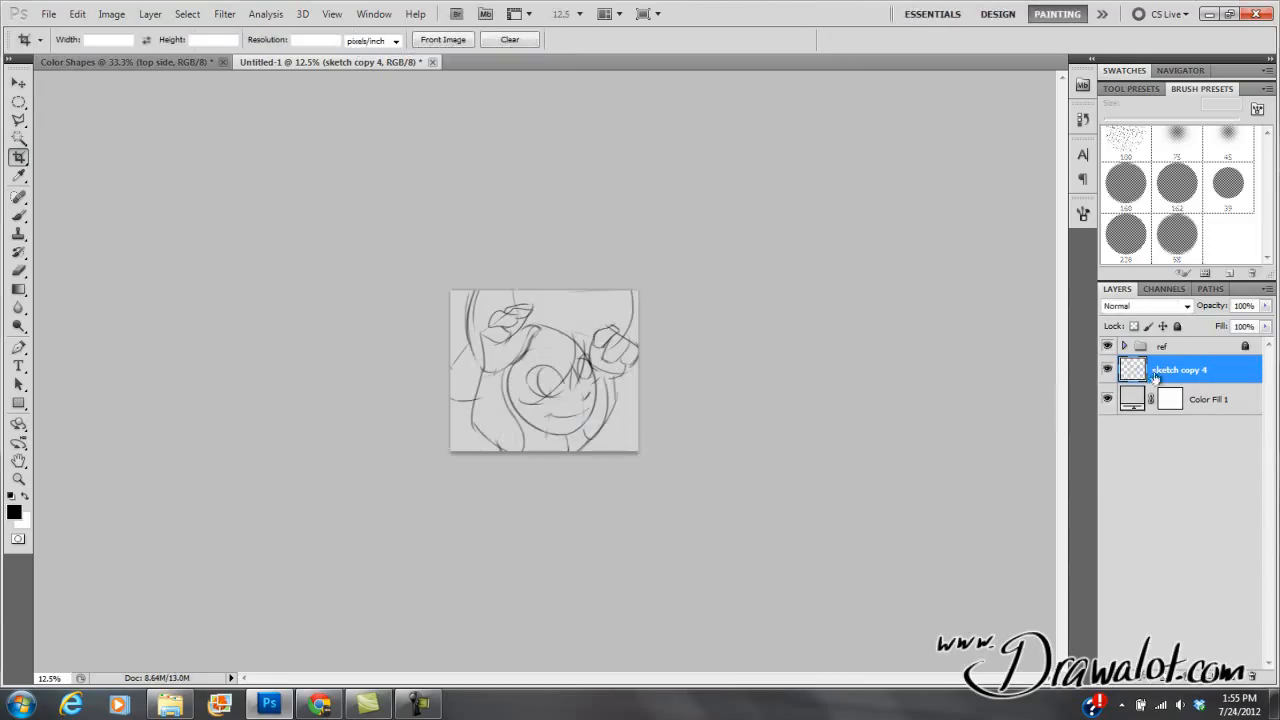
Step: Shift the sketch layer slightly within the cropped canvas, and undo both the shift and the crop
key("v")
mouse_move(550, 392)
left_mouse_down()
mouse_move(557, 286)
mouse_move(572, 388)
mouse_move(623, 409)
mouse_move(471, 466)
mouse_move(545, 370)
mouse_move(567, 364)
left_mouse_up()
key("ctrl+alt+z")
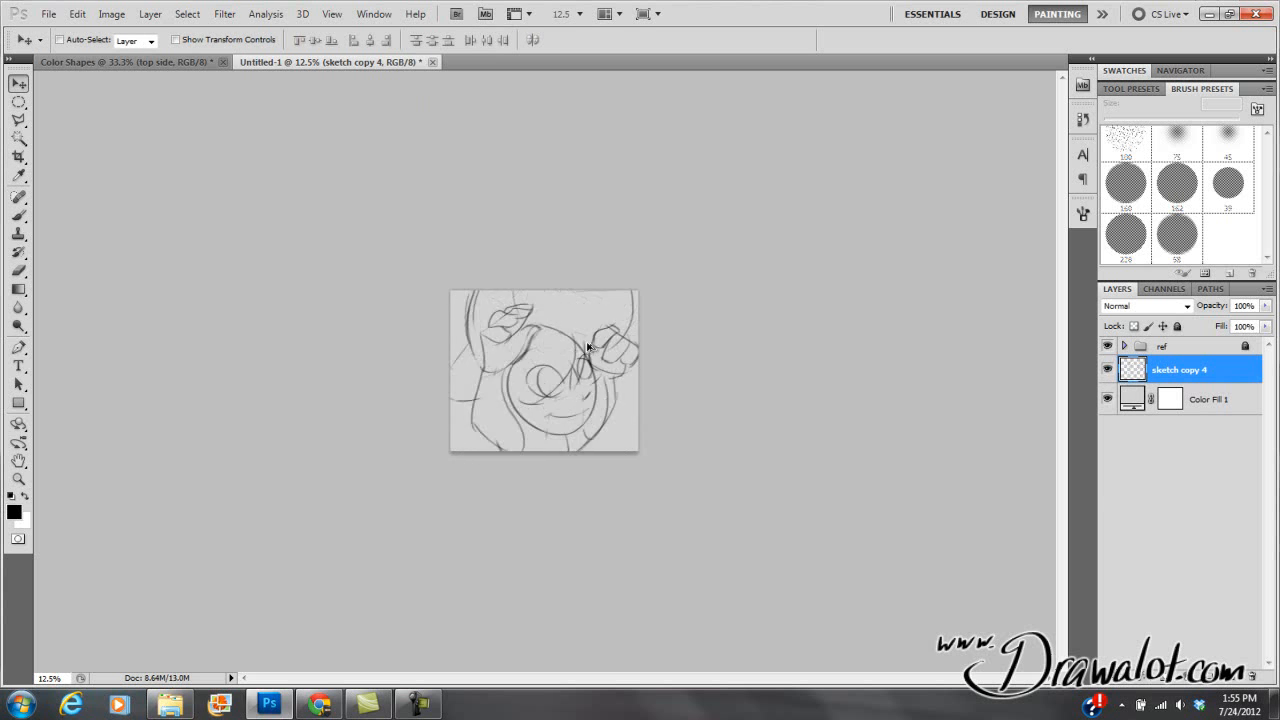
key("ctrl+alt+z")
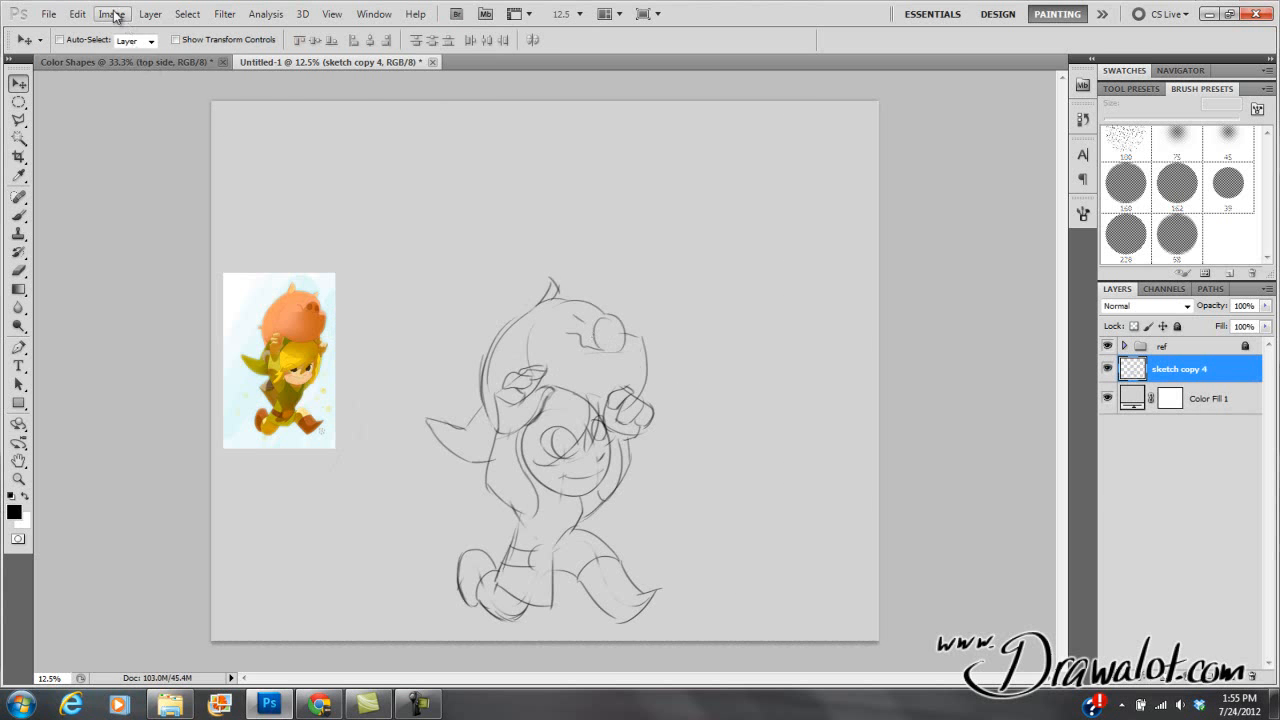
Step: Reduce the canvas to 5 by 5 inches with the anchor at bottom centre, and accept the clipping
left_click(111, 14)
left_click(124, 144)
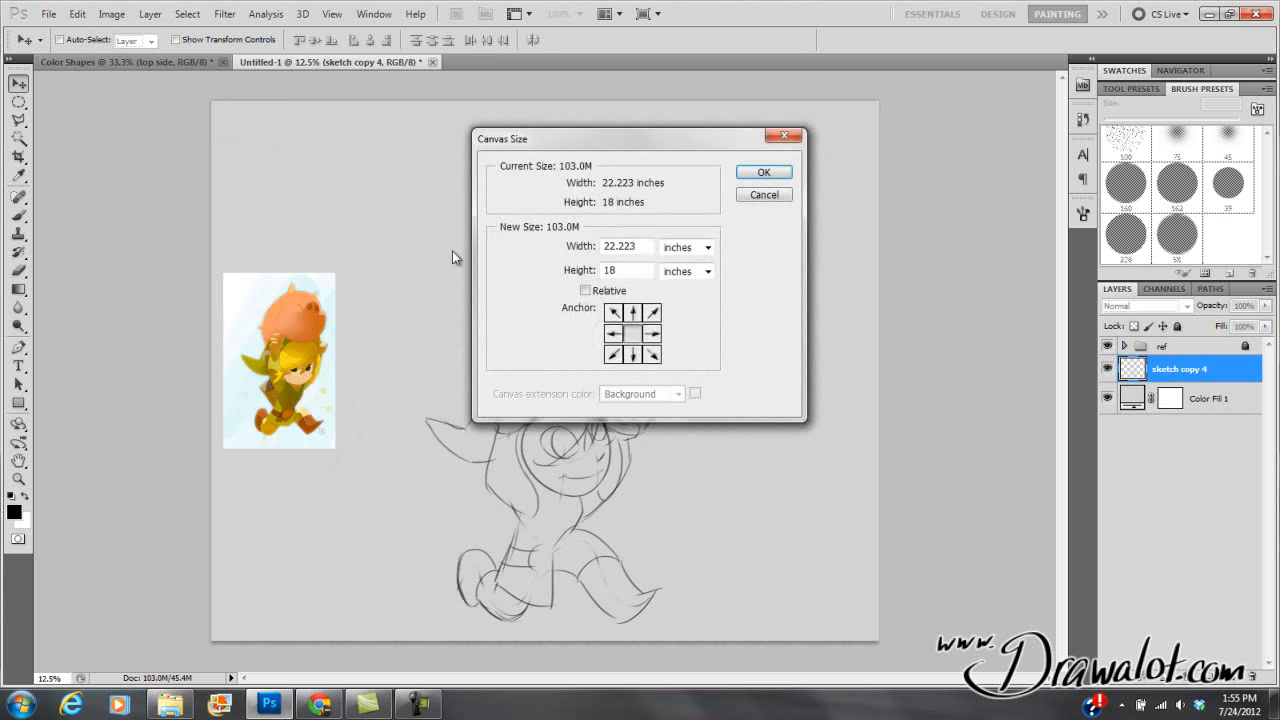
left_click_drag(633, 251, 584, 279)
type("55")
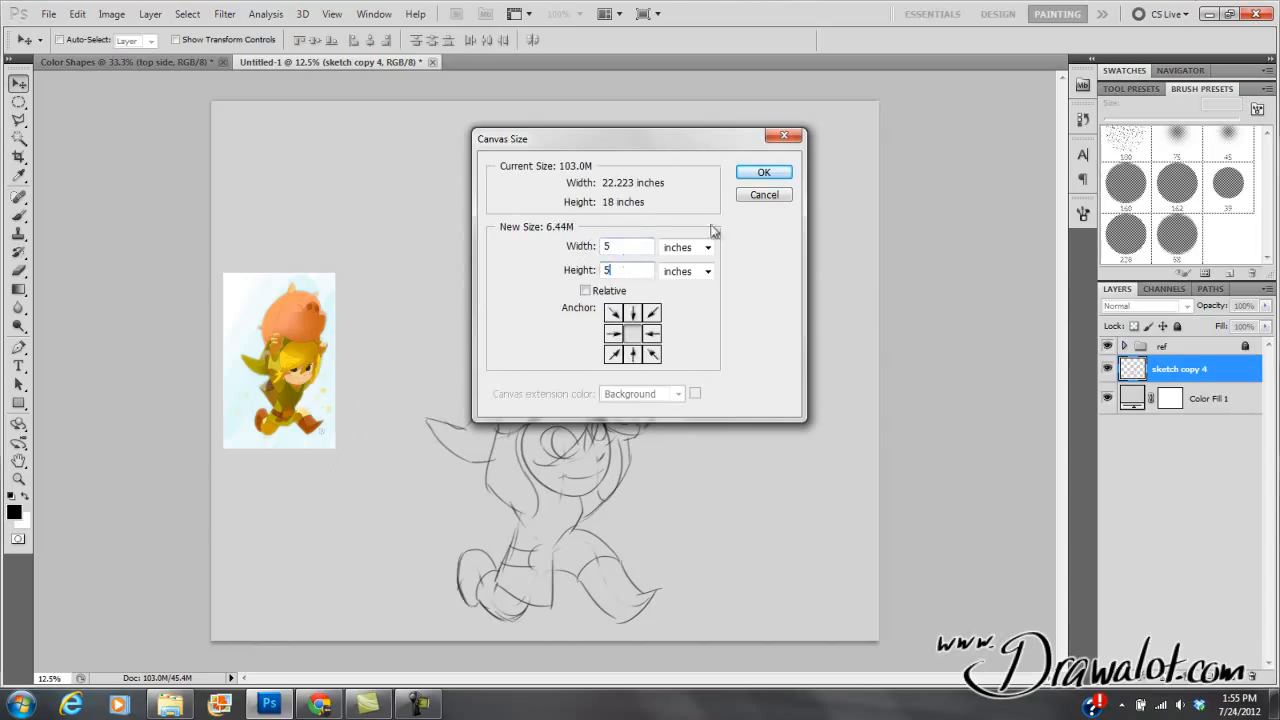
left_click(632, 354)
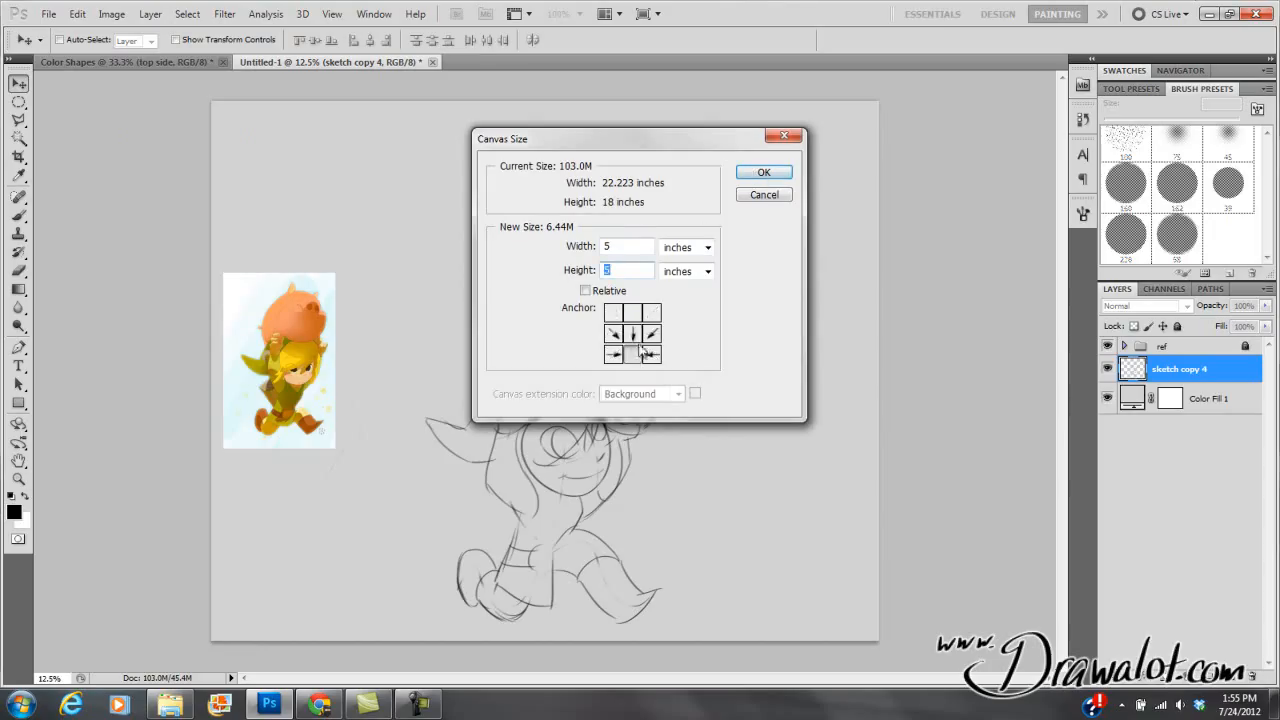
left_click(764, 174)
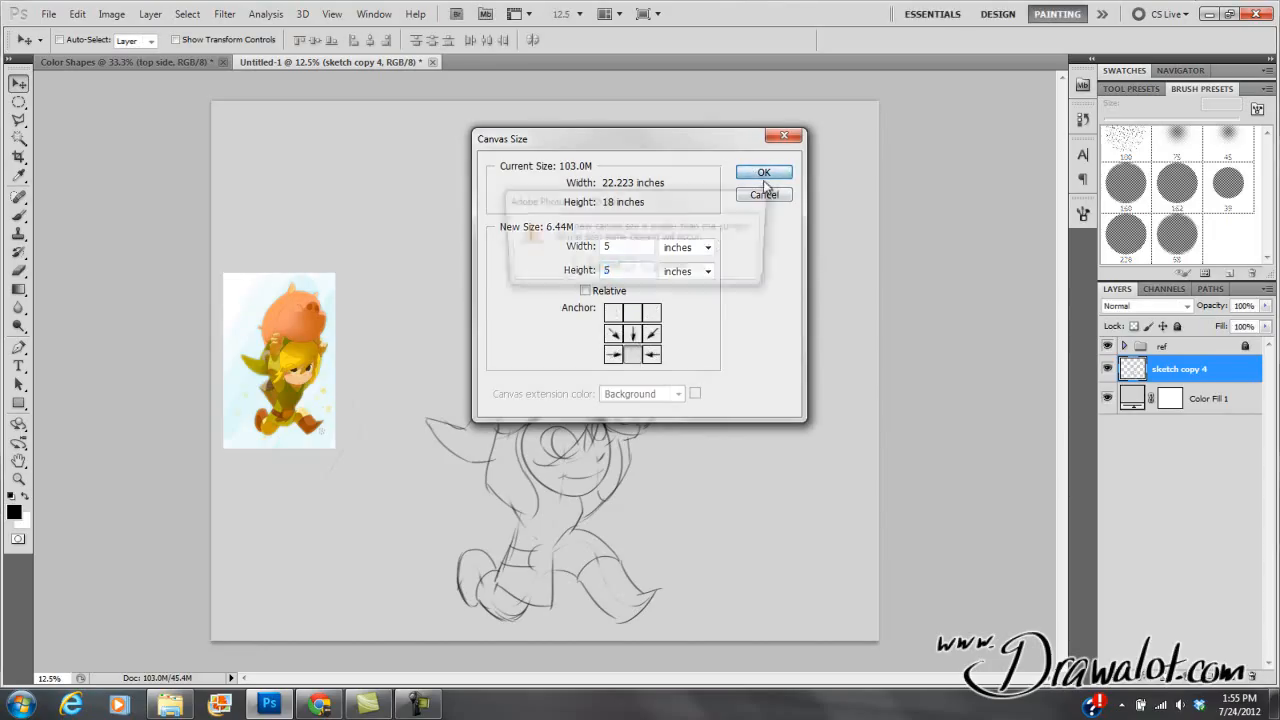
left_click(600, 270)
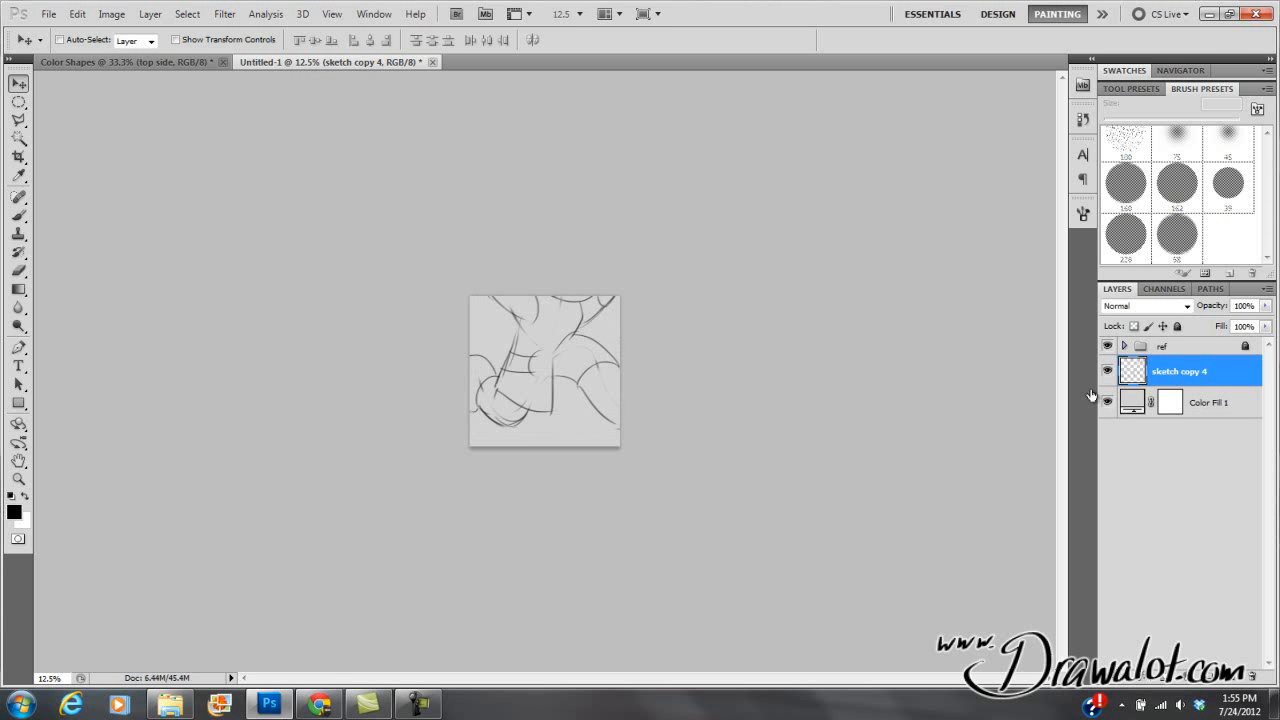
Step: Reposition the sketch layer so the character's face and raised hands fill the small canvas, and view it at 33.3%
left_click_drag(567, 343, 565, 427)
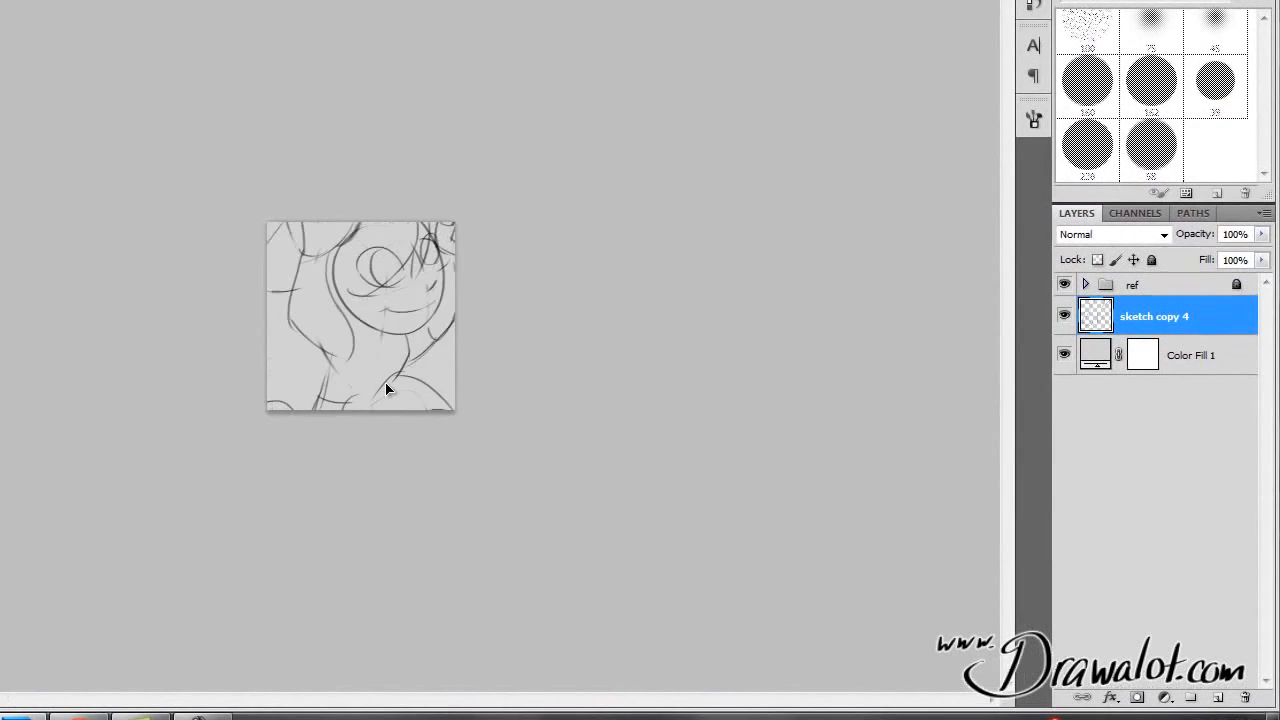
mouse_move(386, 388)
left_mouse_down()
mouse_move(391, 517)
mouse_move(379, 205)
mouse_move(434, 157)
mouse_move(443, 228)
mouse_move(386, 209)
mouse_move(345, 400)
mouse_move(394, 240)
mouse_move(358, 147)
mouse_move(380, 250)
mouse_move(371, 286)
mouse_move(400, 300)
mouse_move(429, 291)
mouse_move(363, 206)
mouse_move(374, 271)
mouse_move(421, 237)
mouse_move(329, 334)
mouse_move(423, 229)
mouse_move(363, 191)
mouse_move(247, 236)
mouse_move(300, 250)
mouse_move(338, 216)
mouse_move(318, 382)
mouse_move(297, 349)
mouse_move(333, 321)
left_mouse_up()
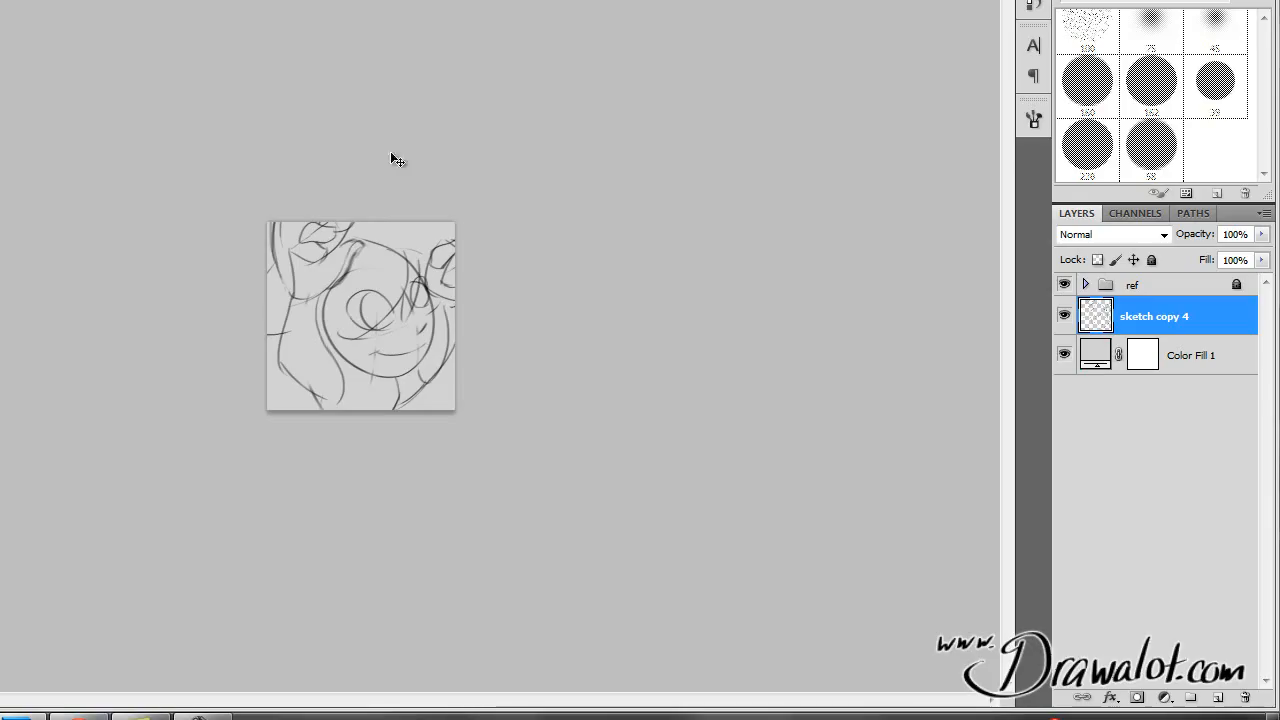
left_click(380, 300)
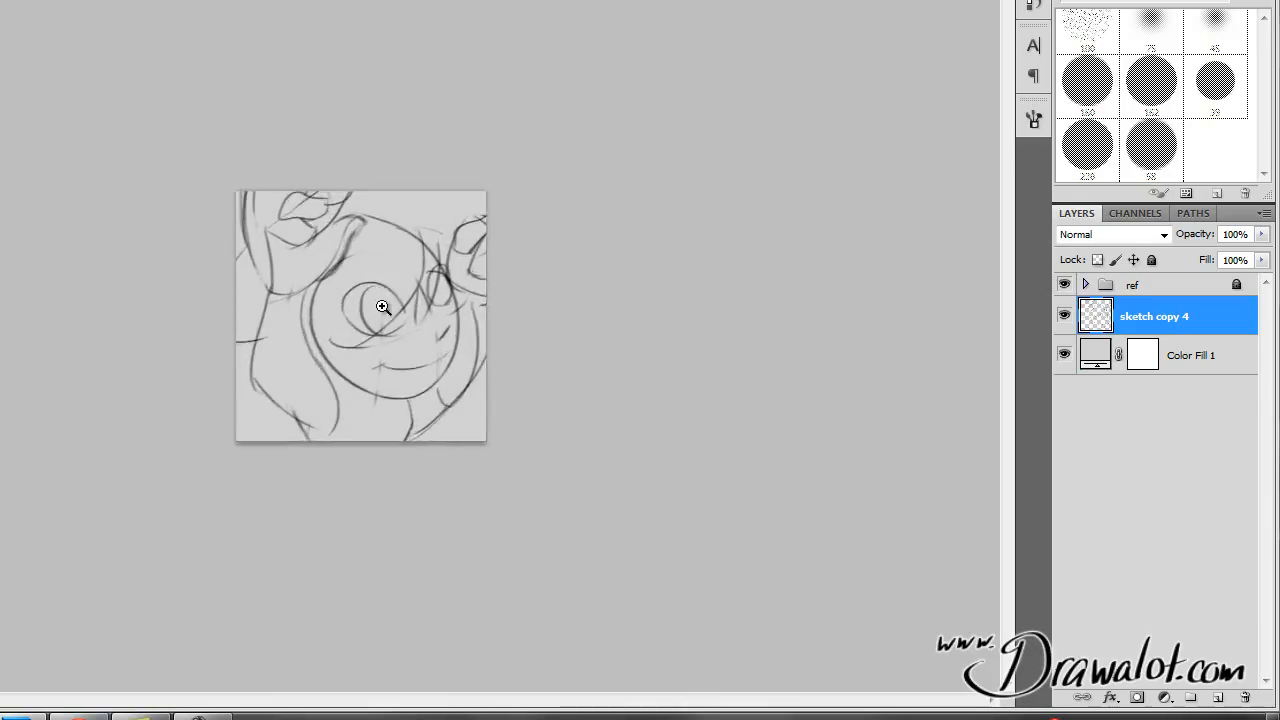
left_click(378, 275)
left_click(374, 285)
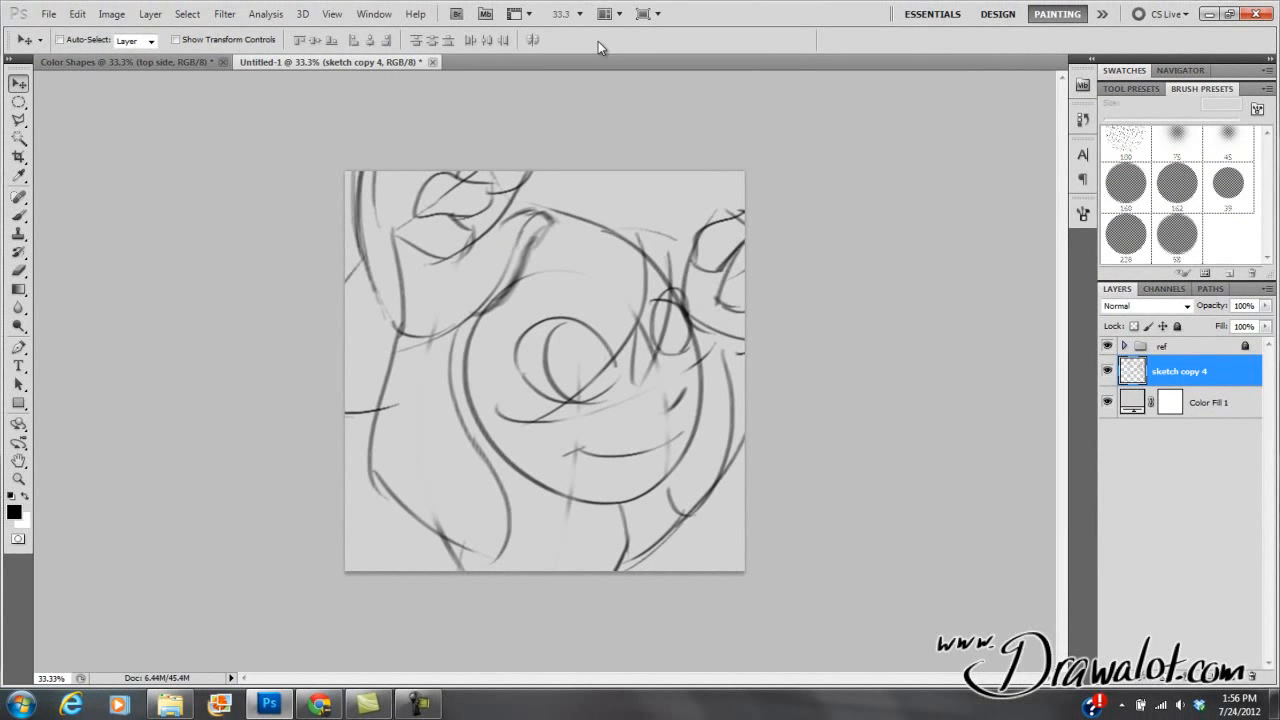
Step: Examine the document's dimensions and resolution in the Image Size and Canvas Size settings without changing them
key("ctrl+alt+i")
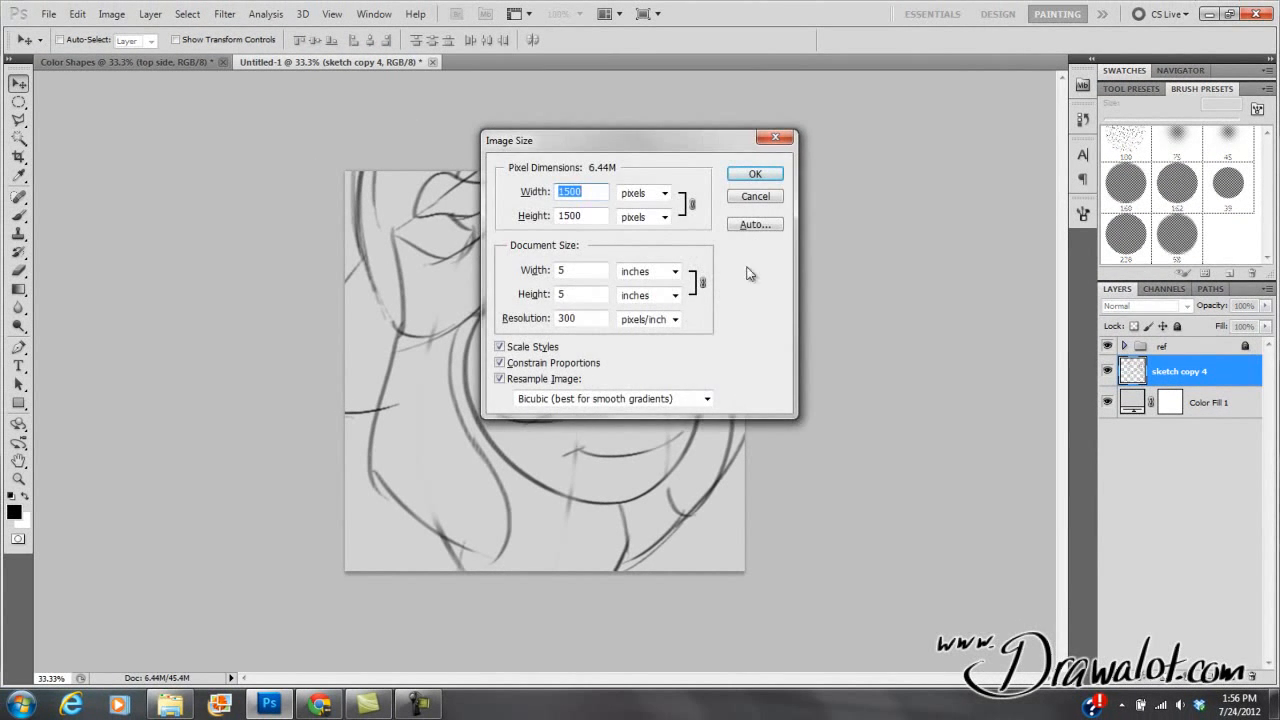
left_click(755, 176)
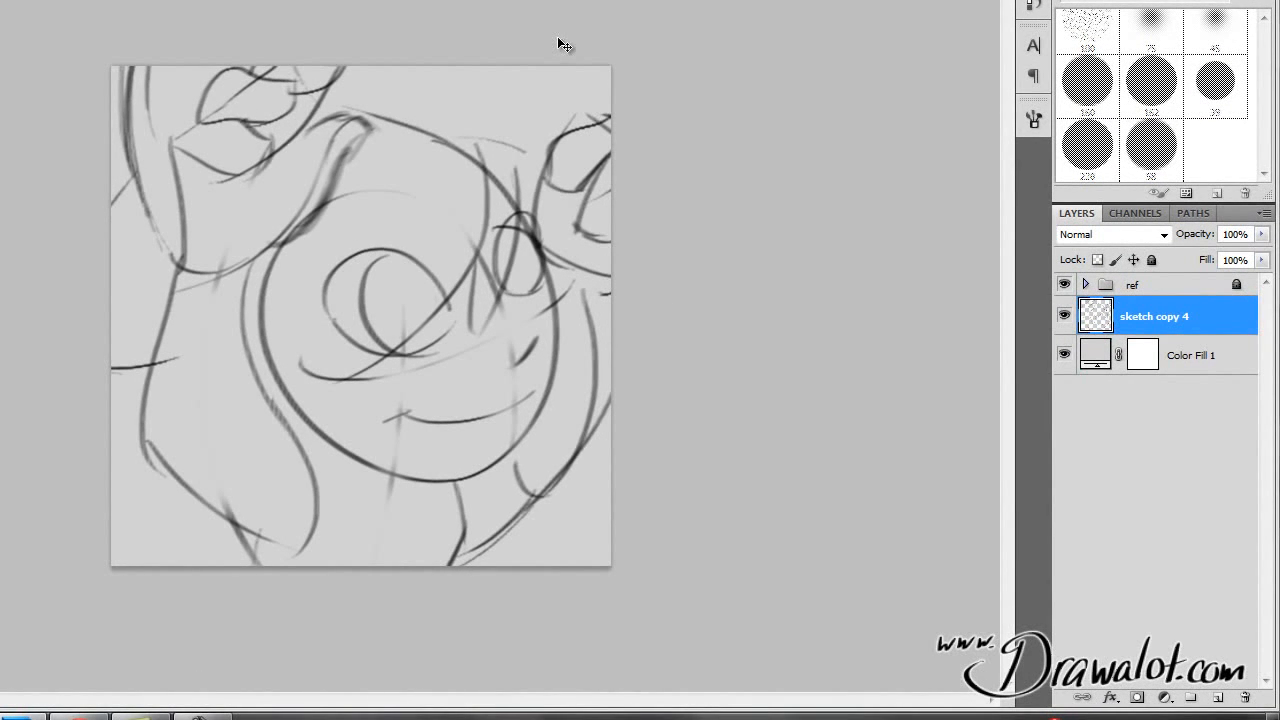
key("ctrl+alt+c")
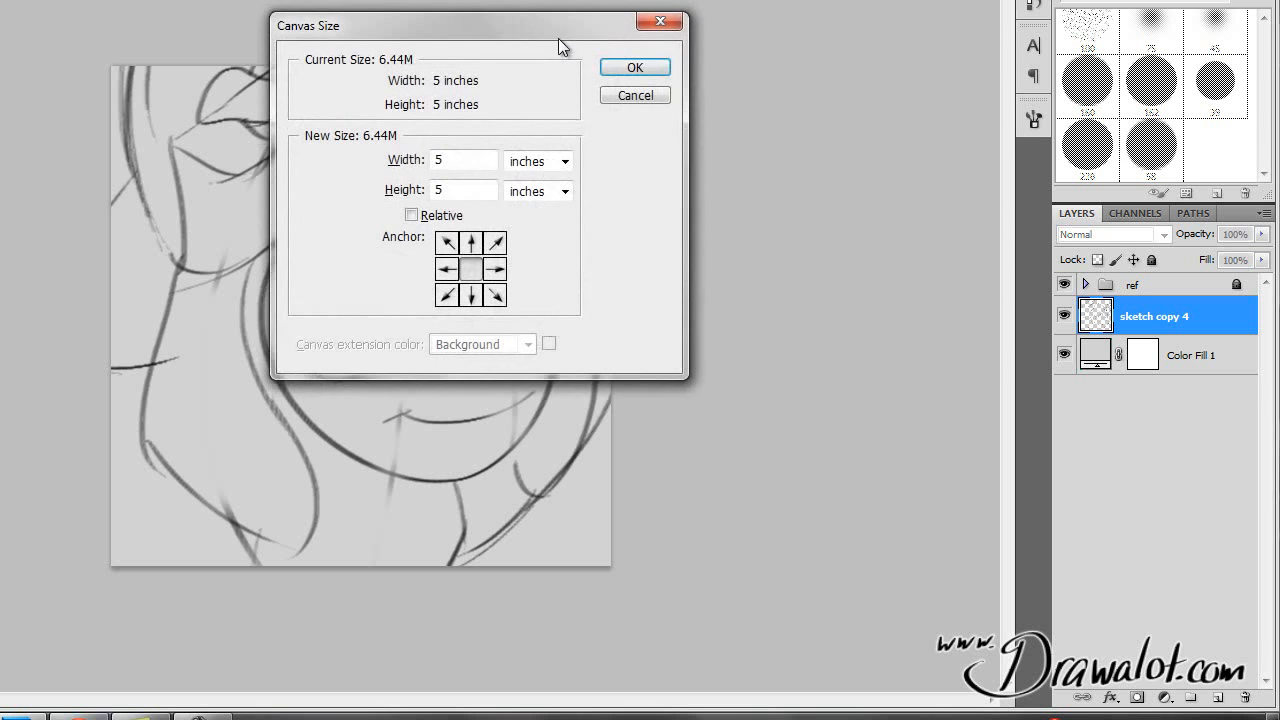
left_click(625, 91)
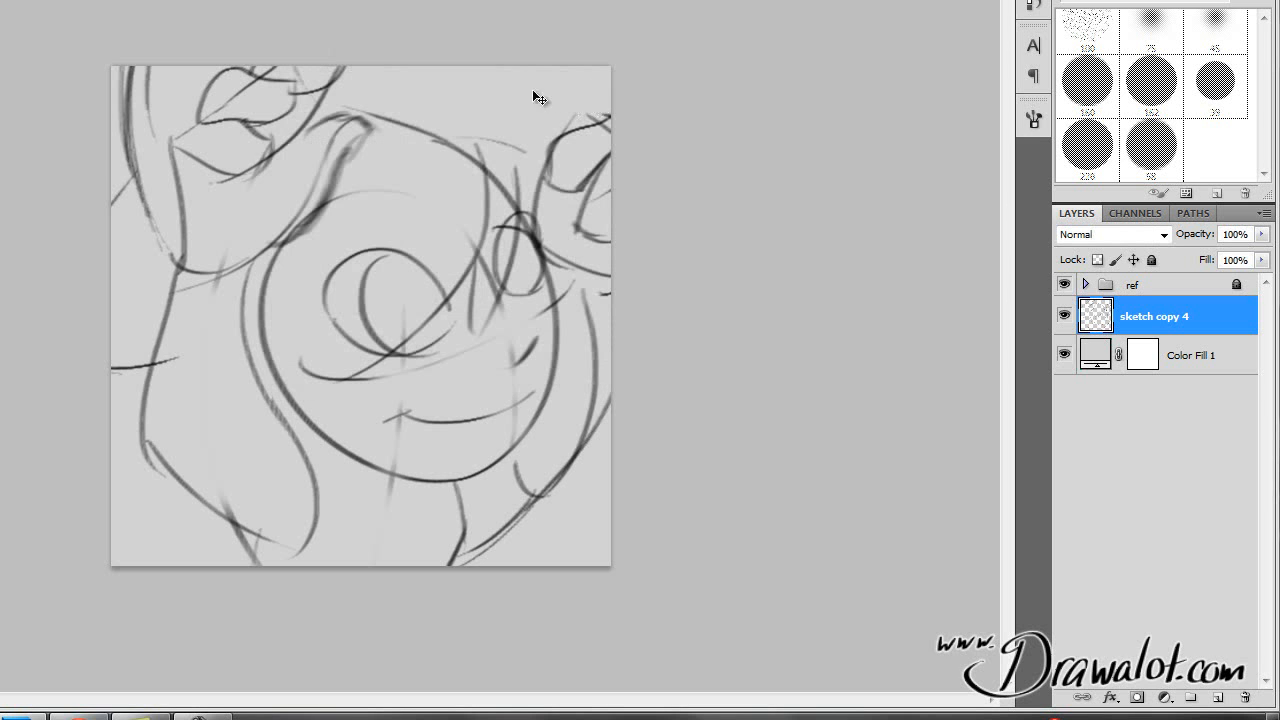